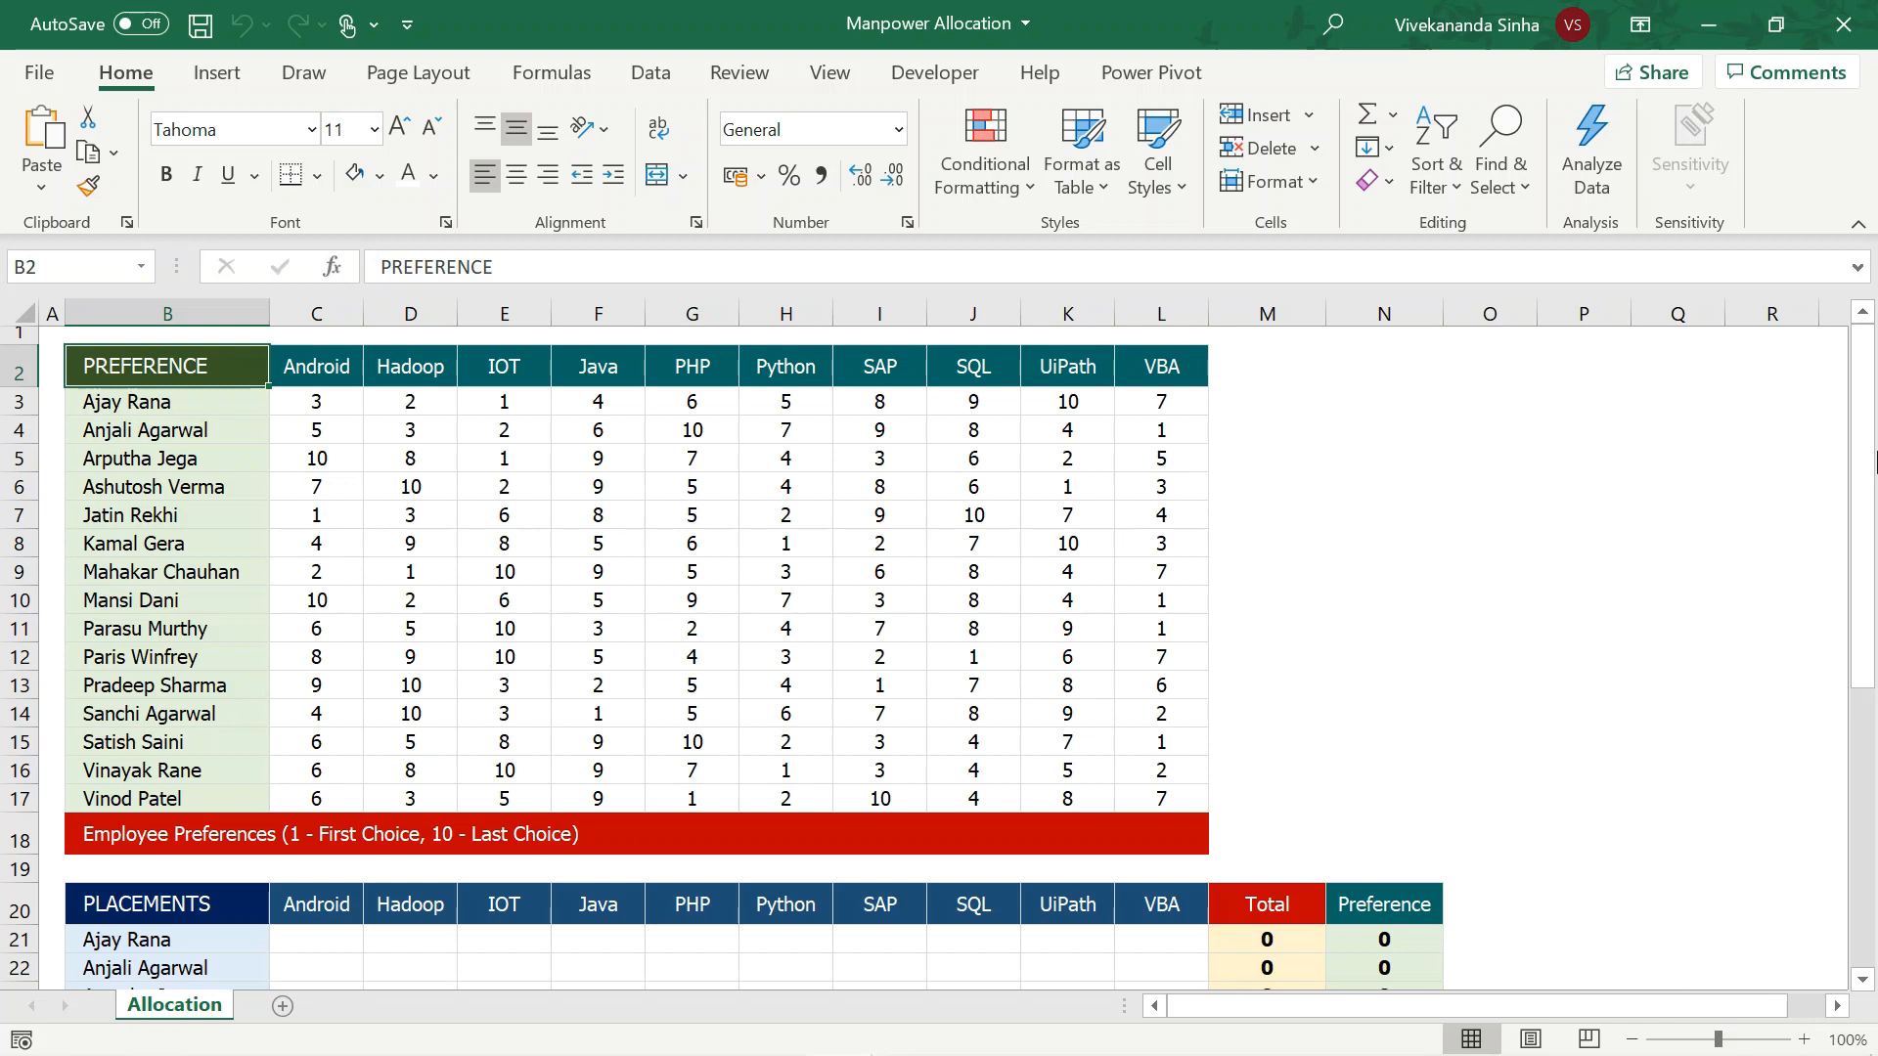
- Examine the preference table's employee names, its technology headers in C2:L2 and the ranking legend below
drag(218, 406, 220, 430)
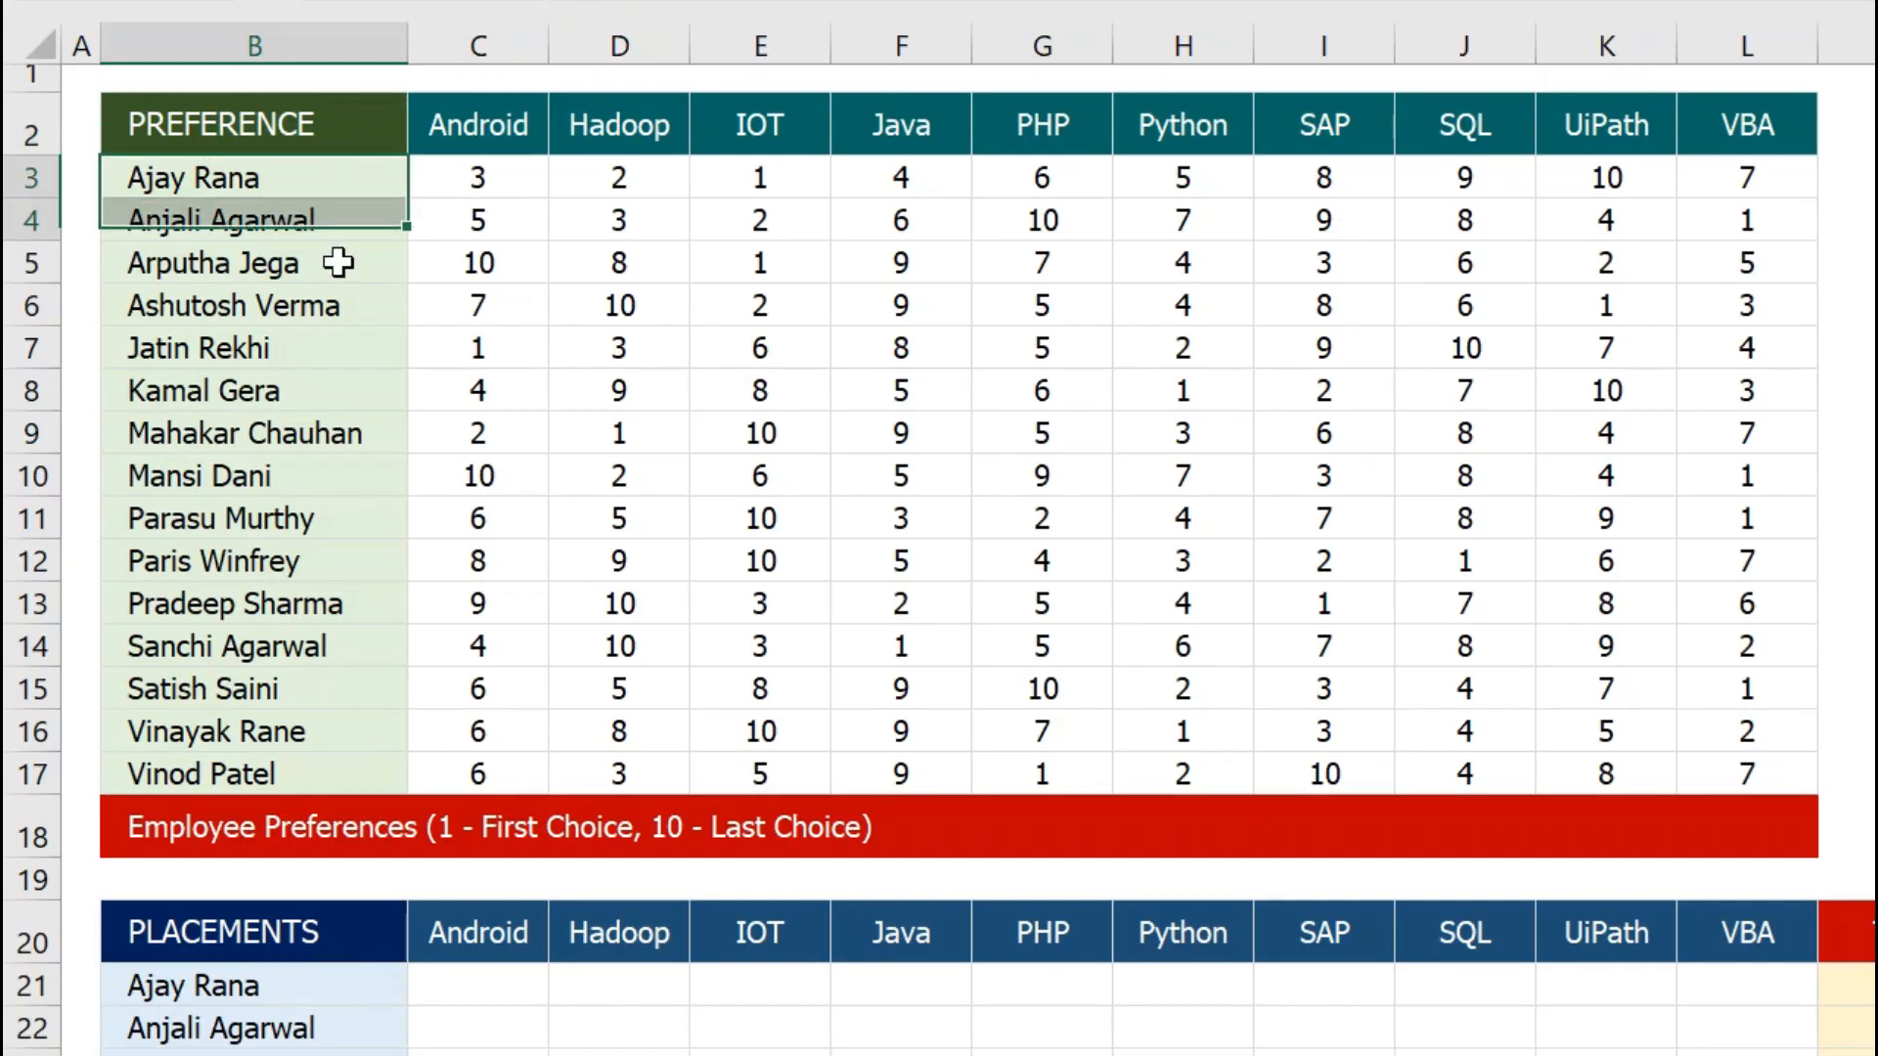
drag(338, 263, 298, 763)
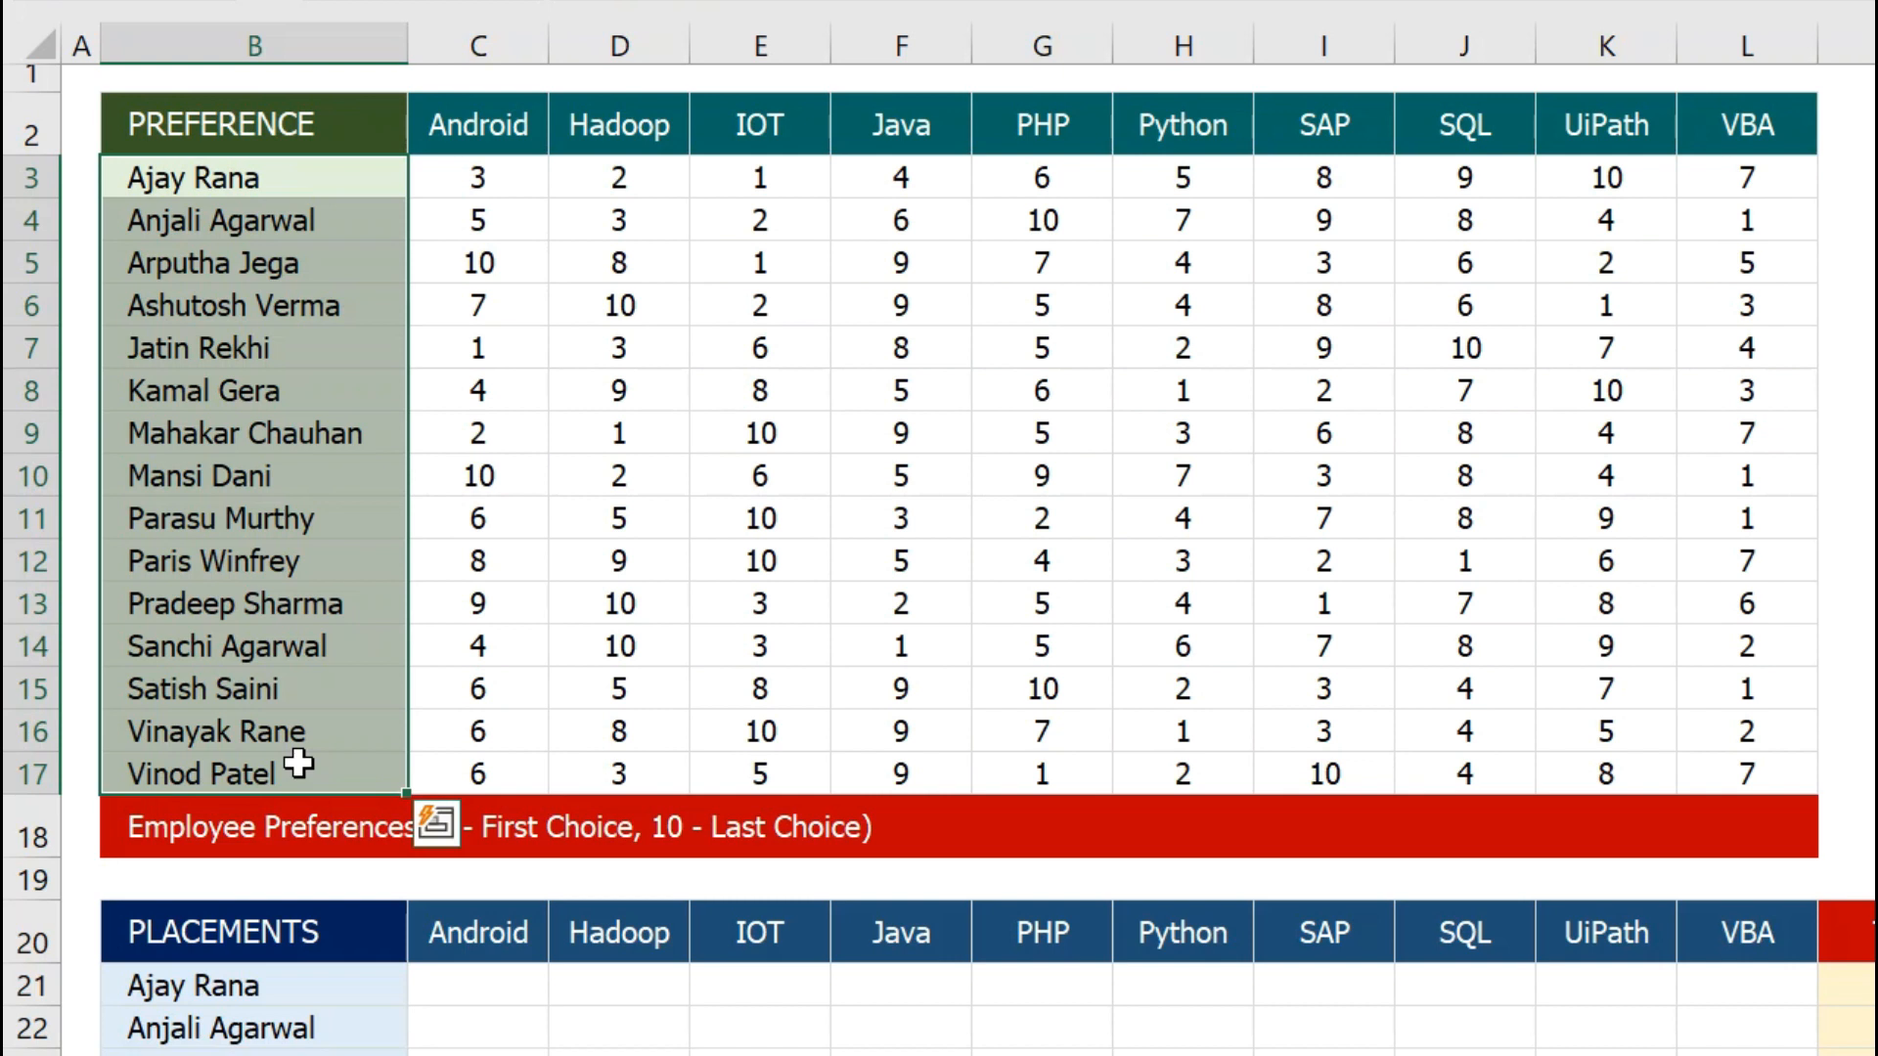
click(499, 137)
drag(499, 137, 1721, 137)
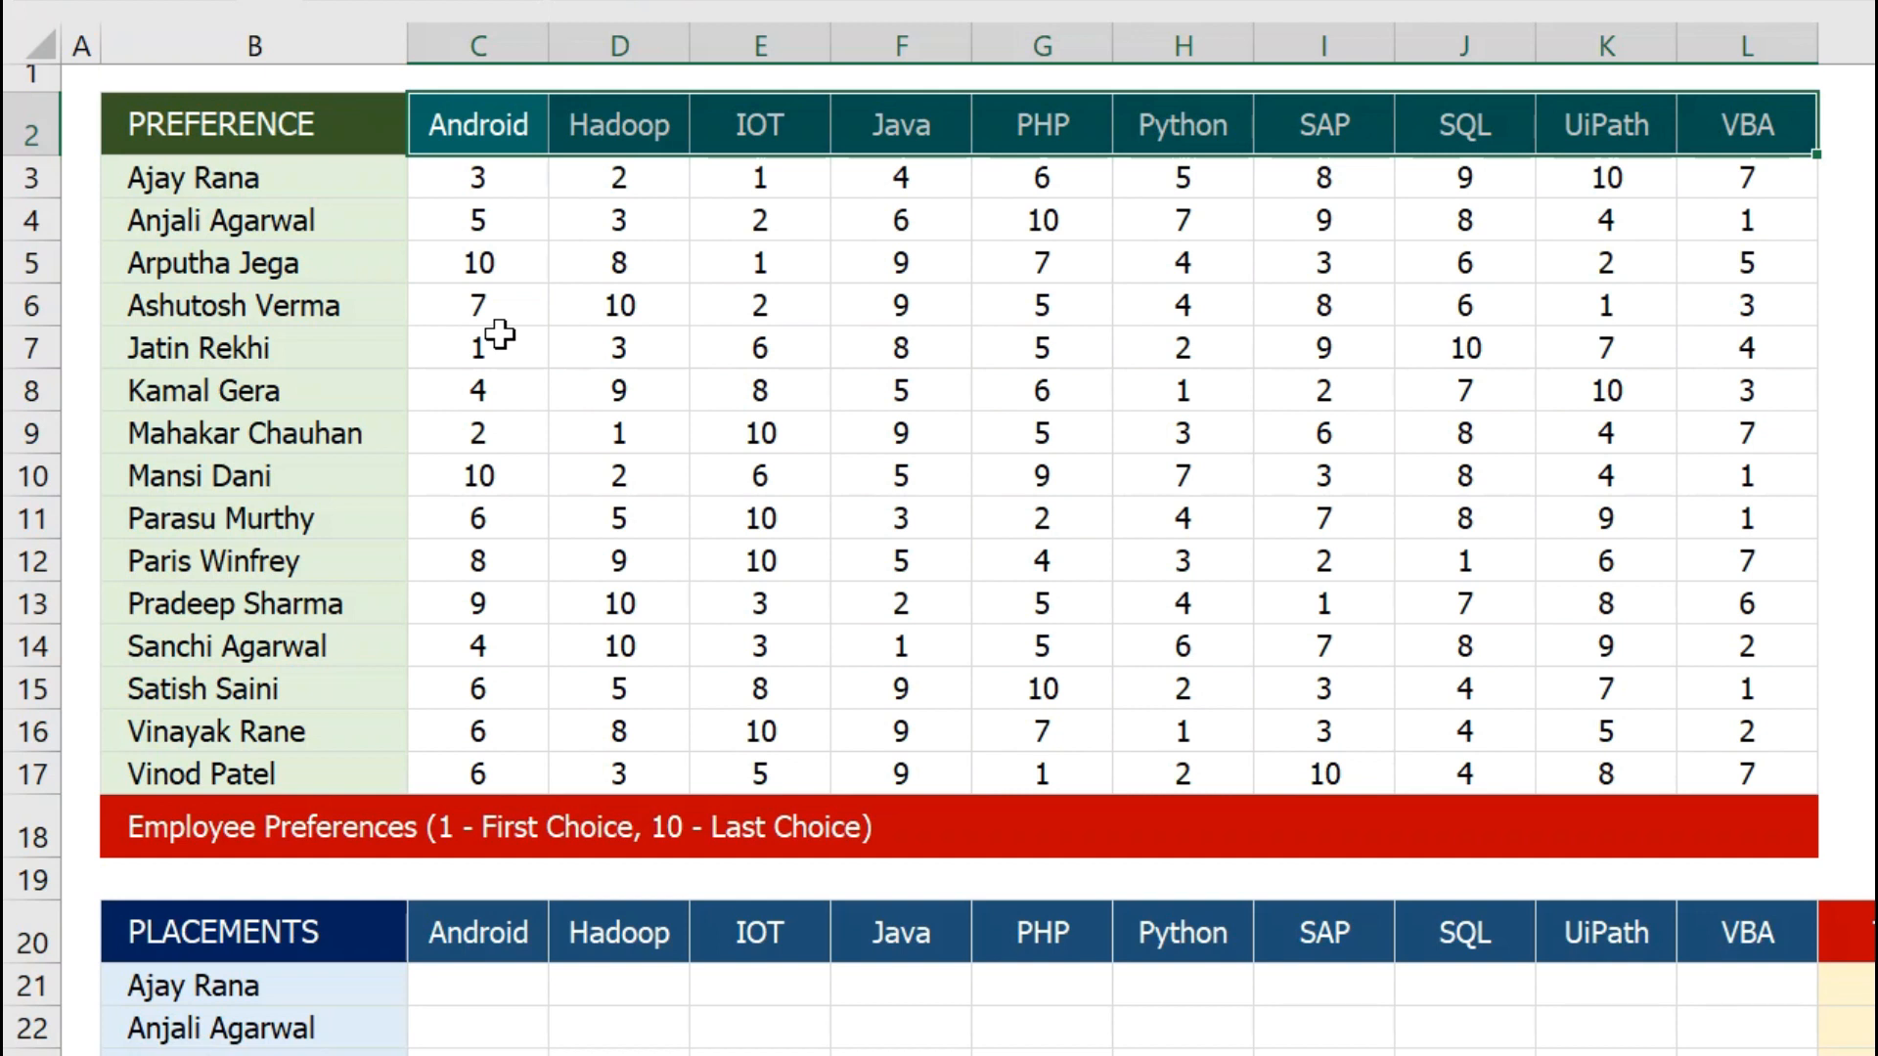
click(210, 175)
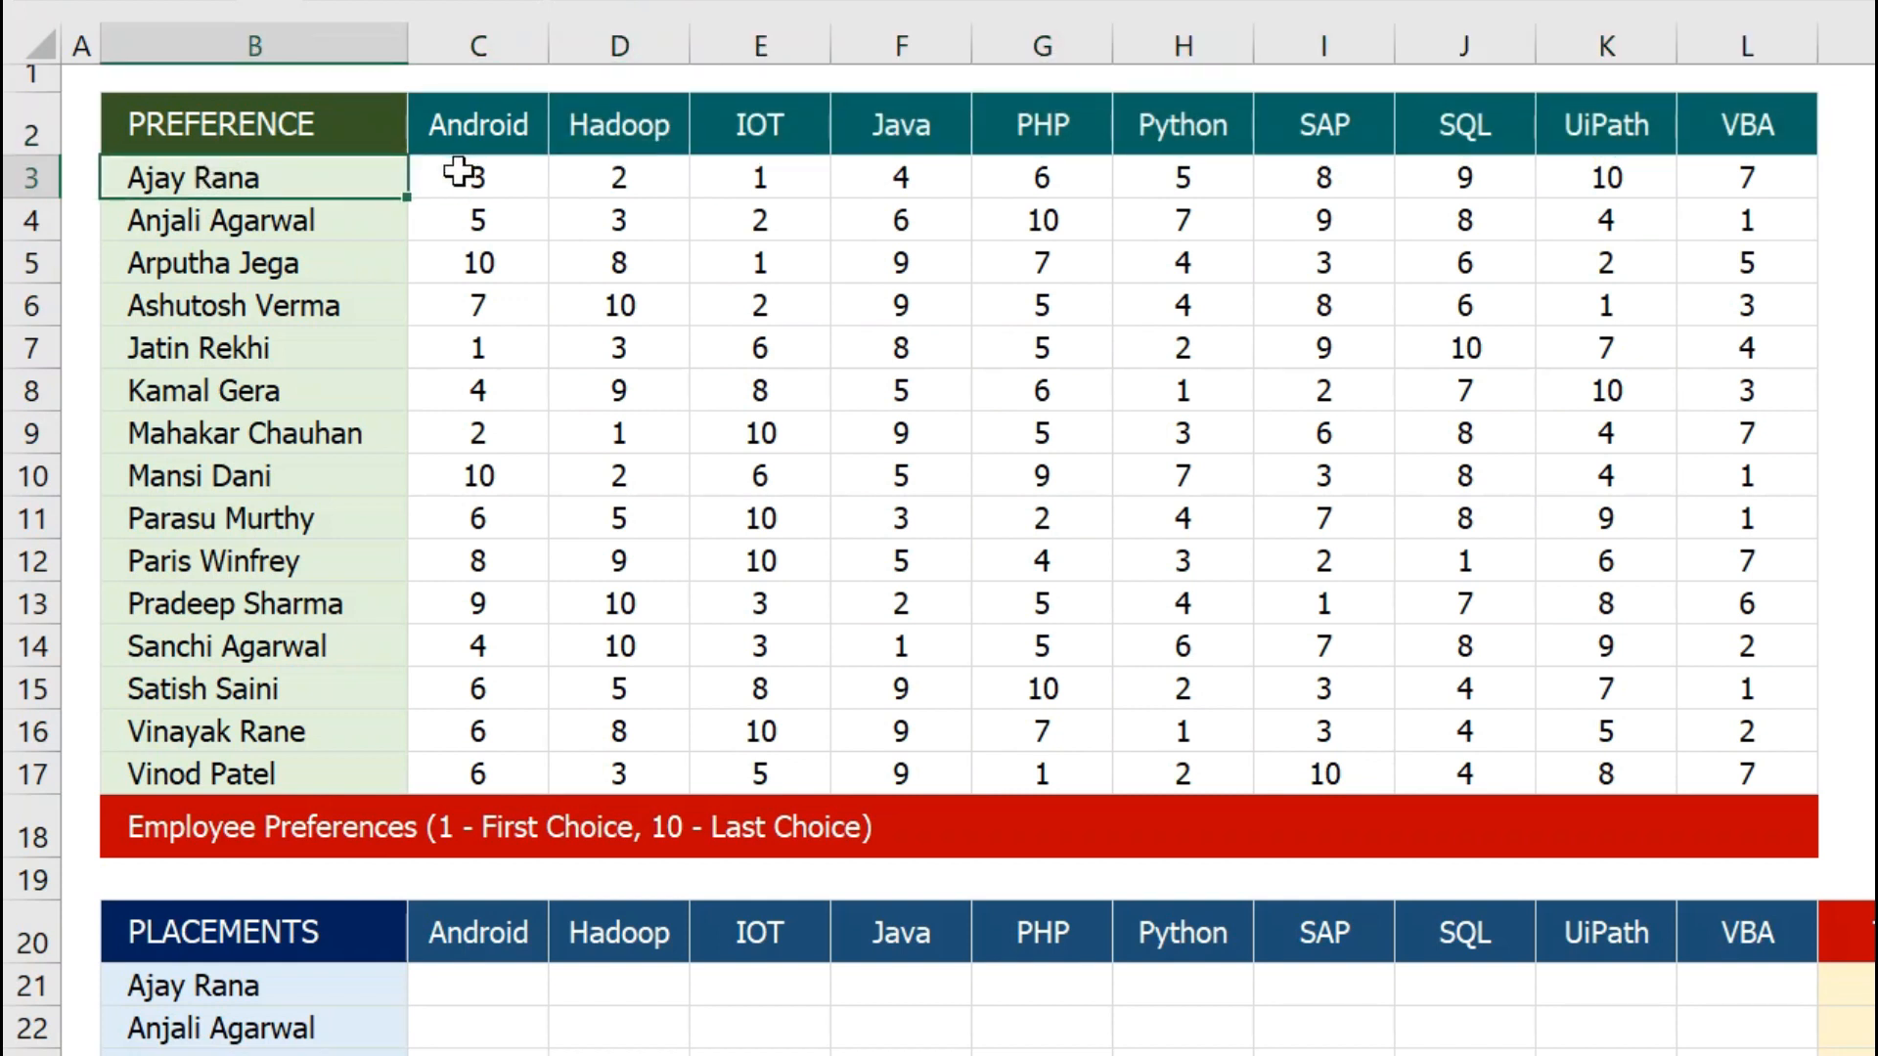
click(437, 821)
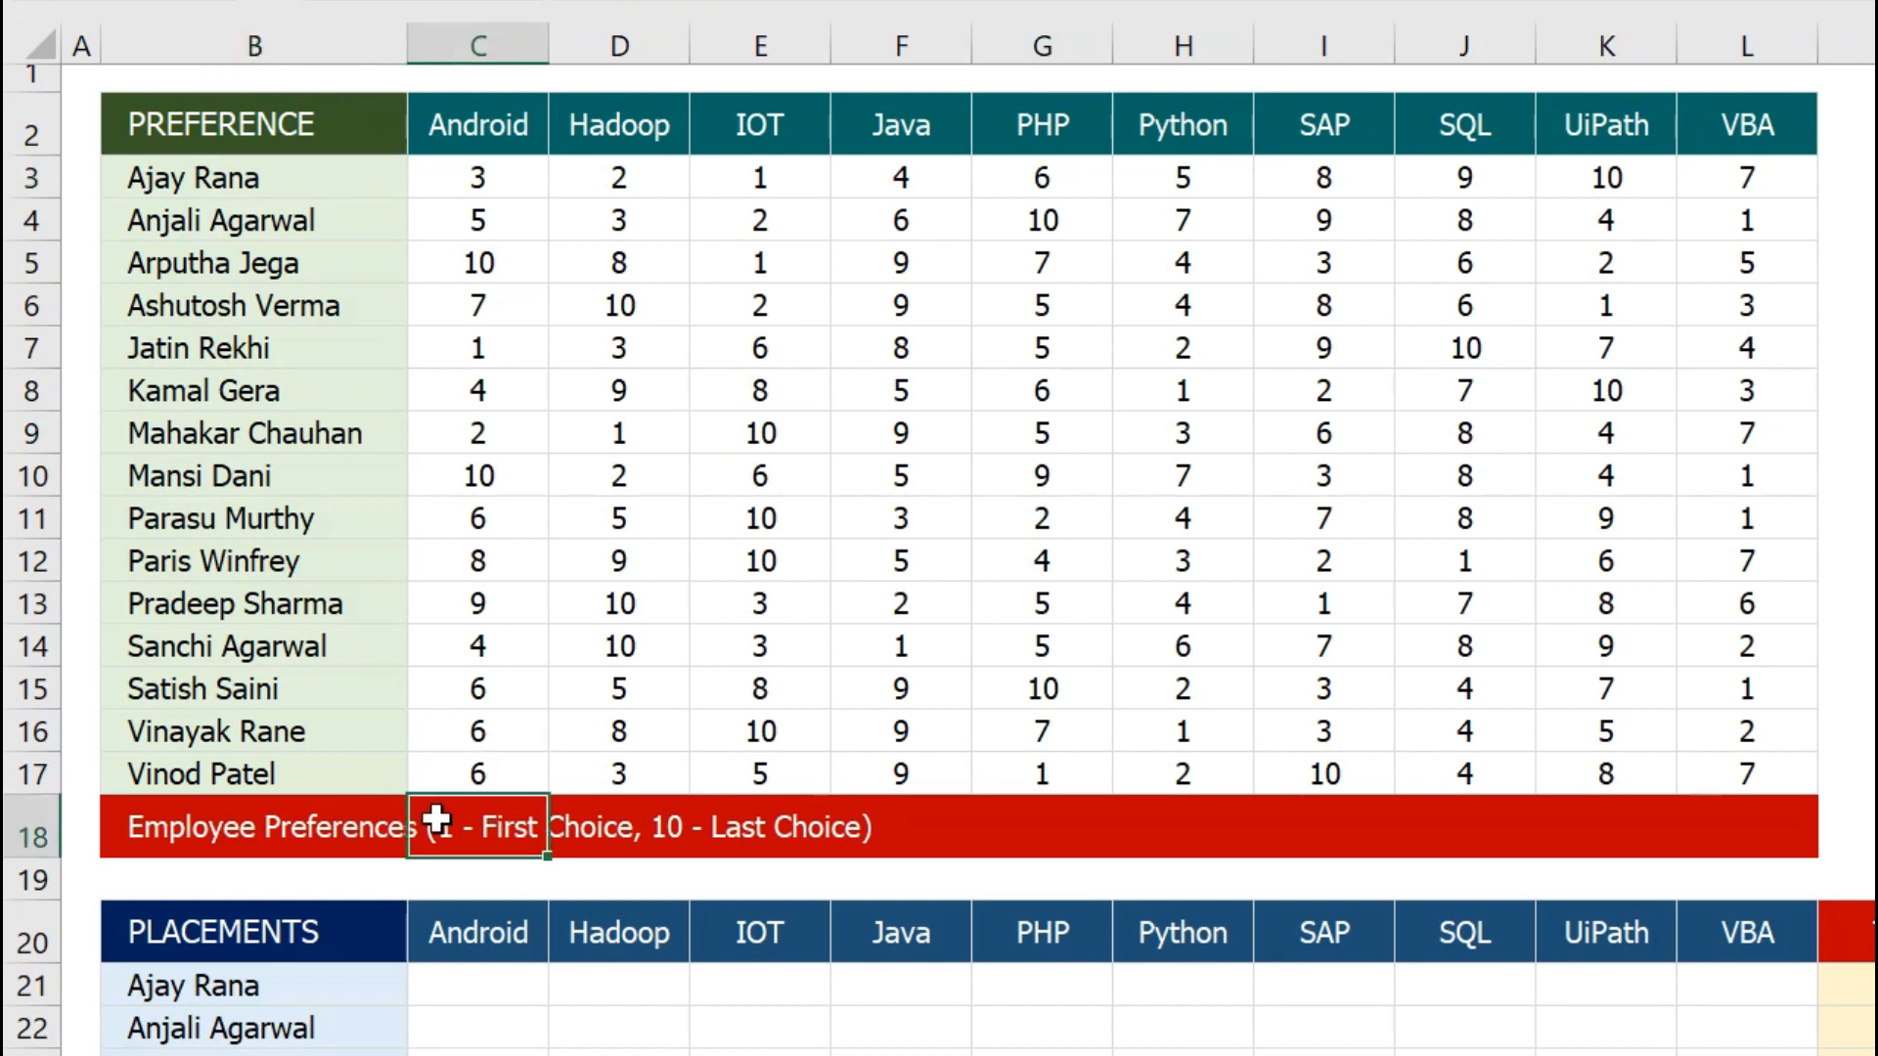
- Review the first employee's technology rankings across row 3 and the full list of employees in B3:B17
click(340, 163)
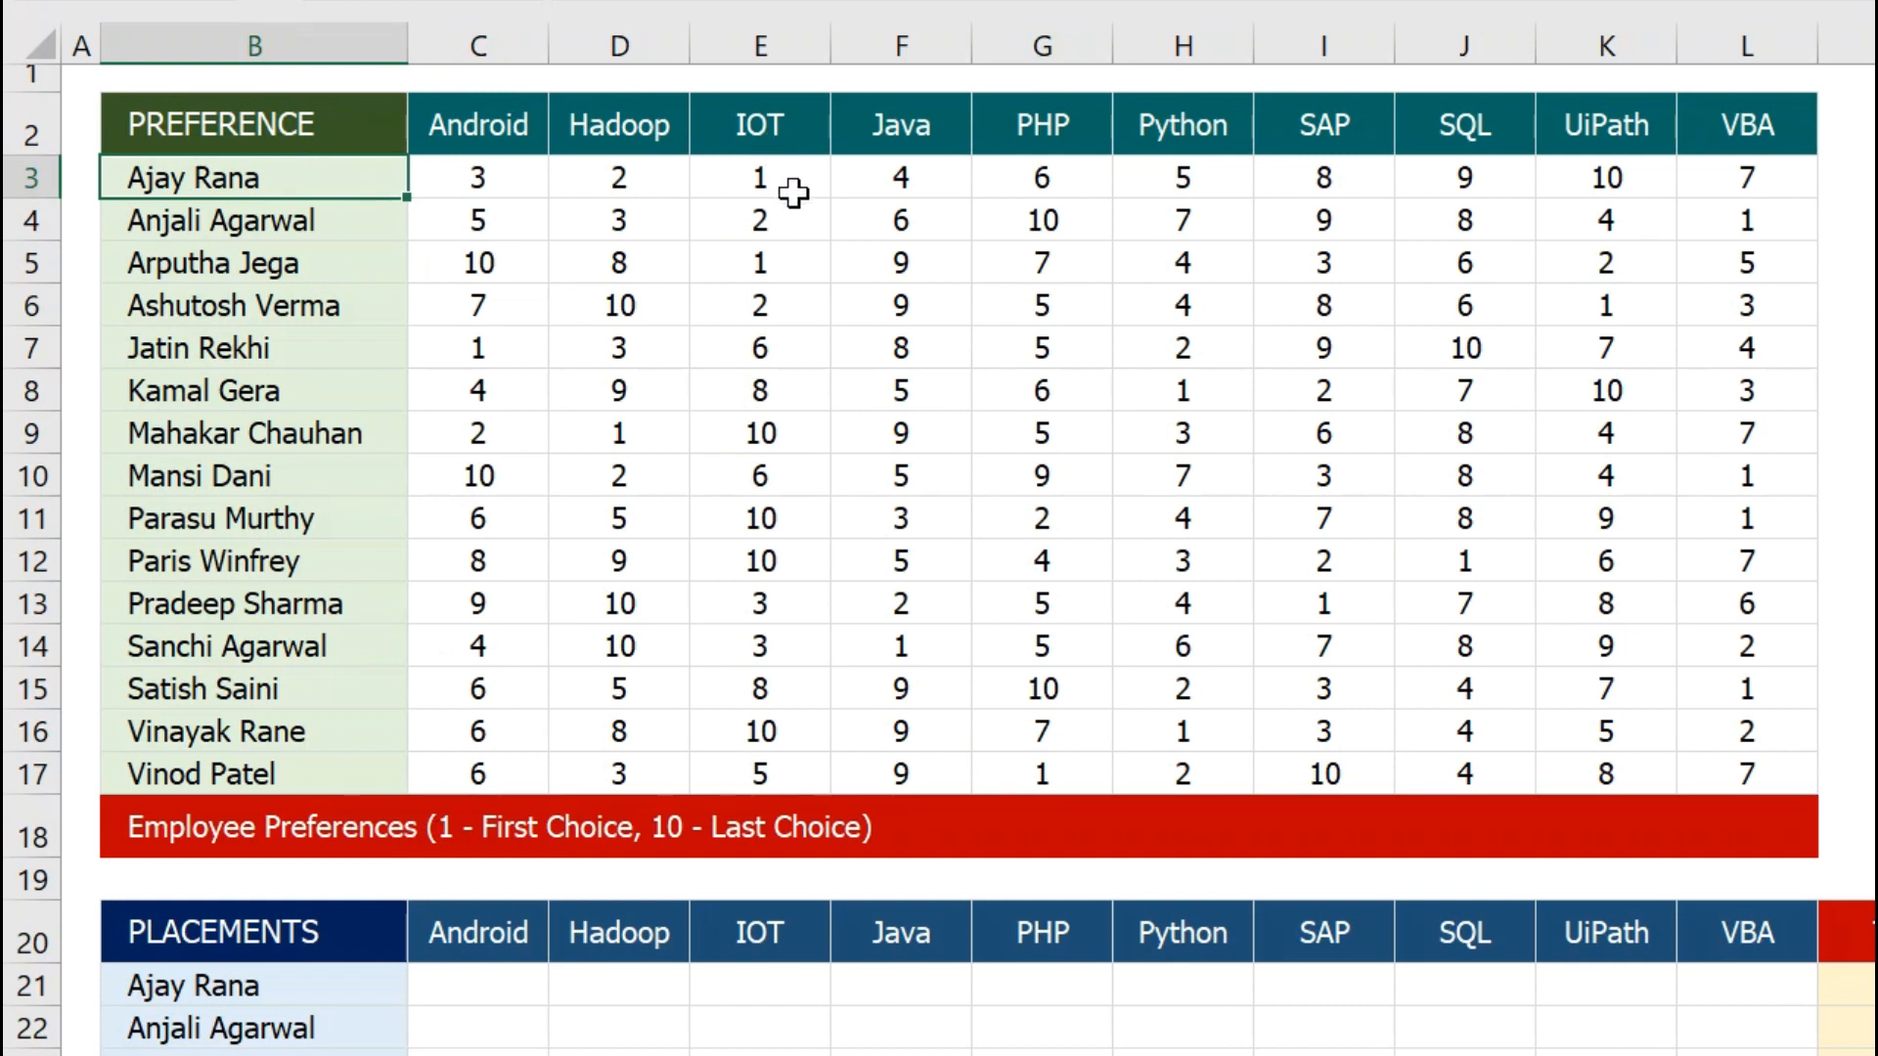
click(794, 192)
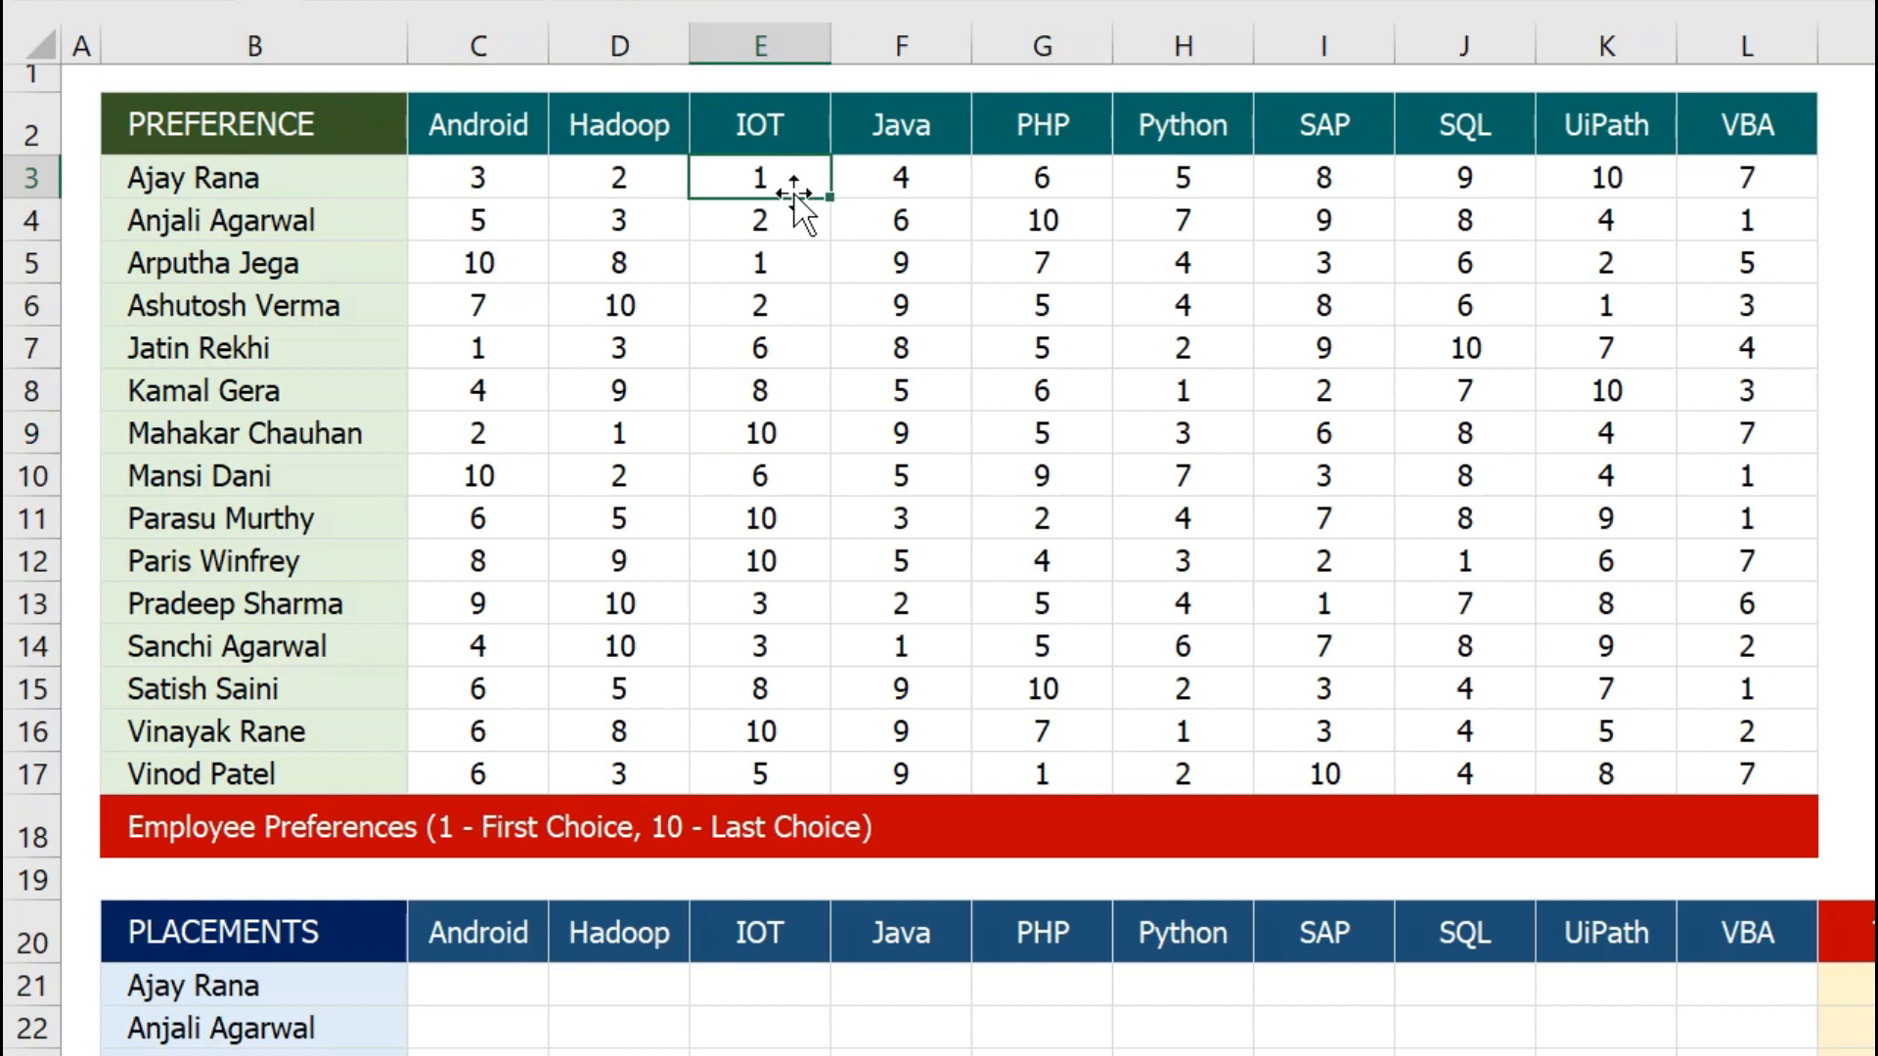
key(Left)
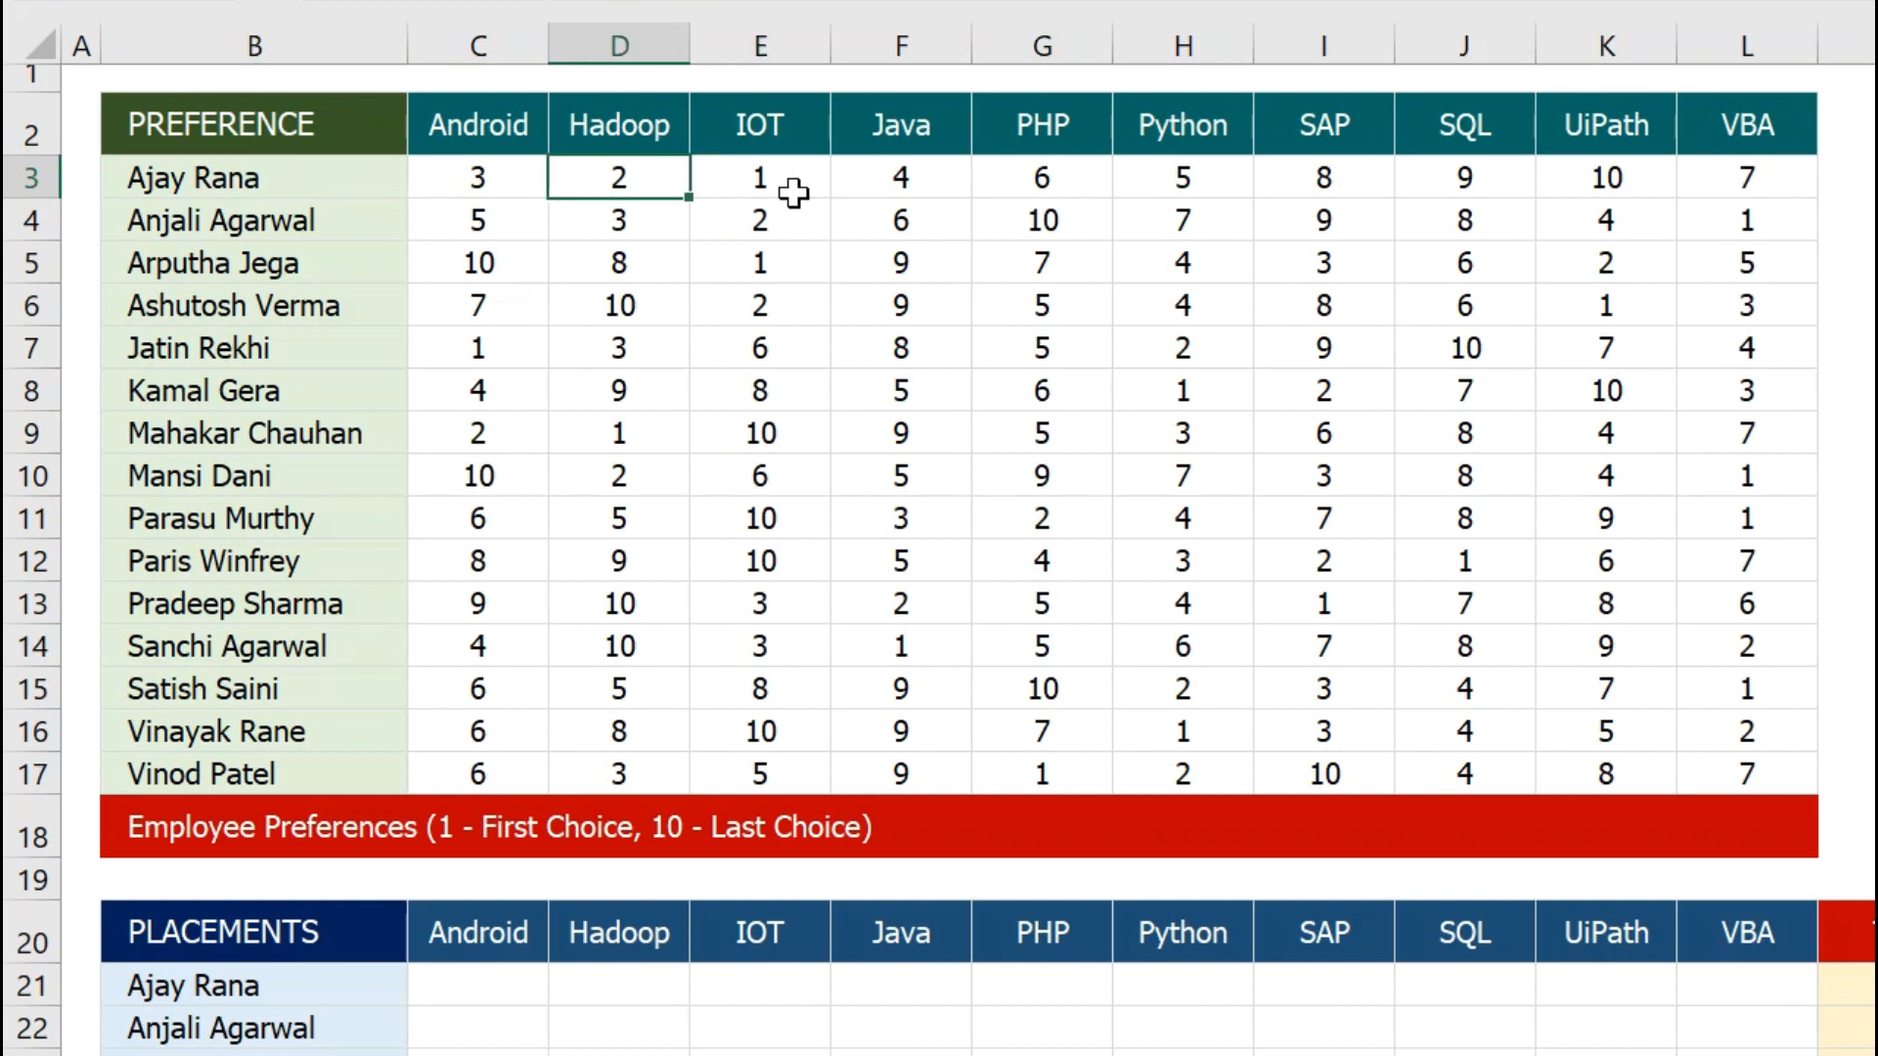
key(Left)
key(Right)
key(Right)
key(Right)
key(Right)
key(Right)
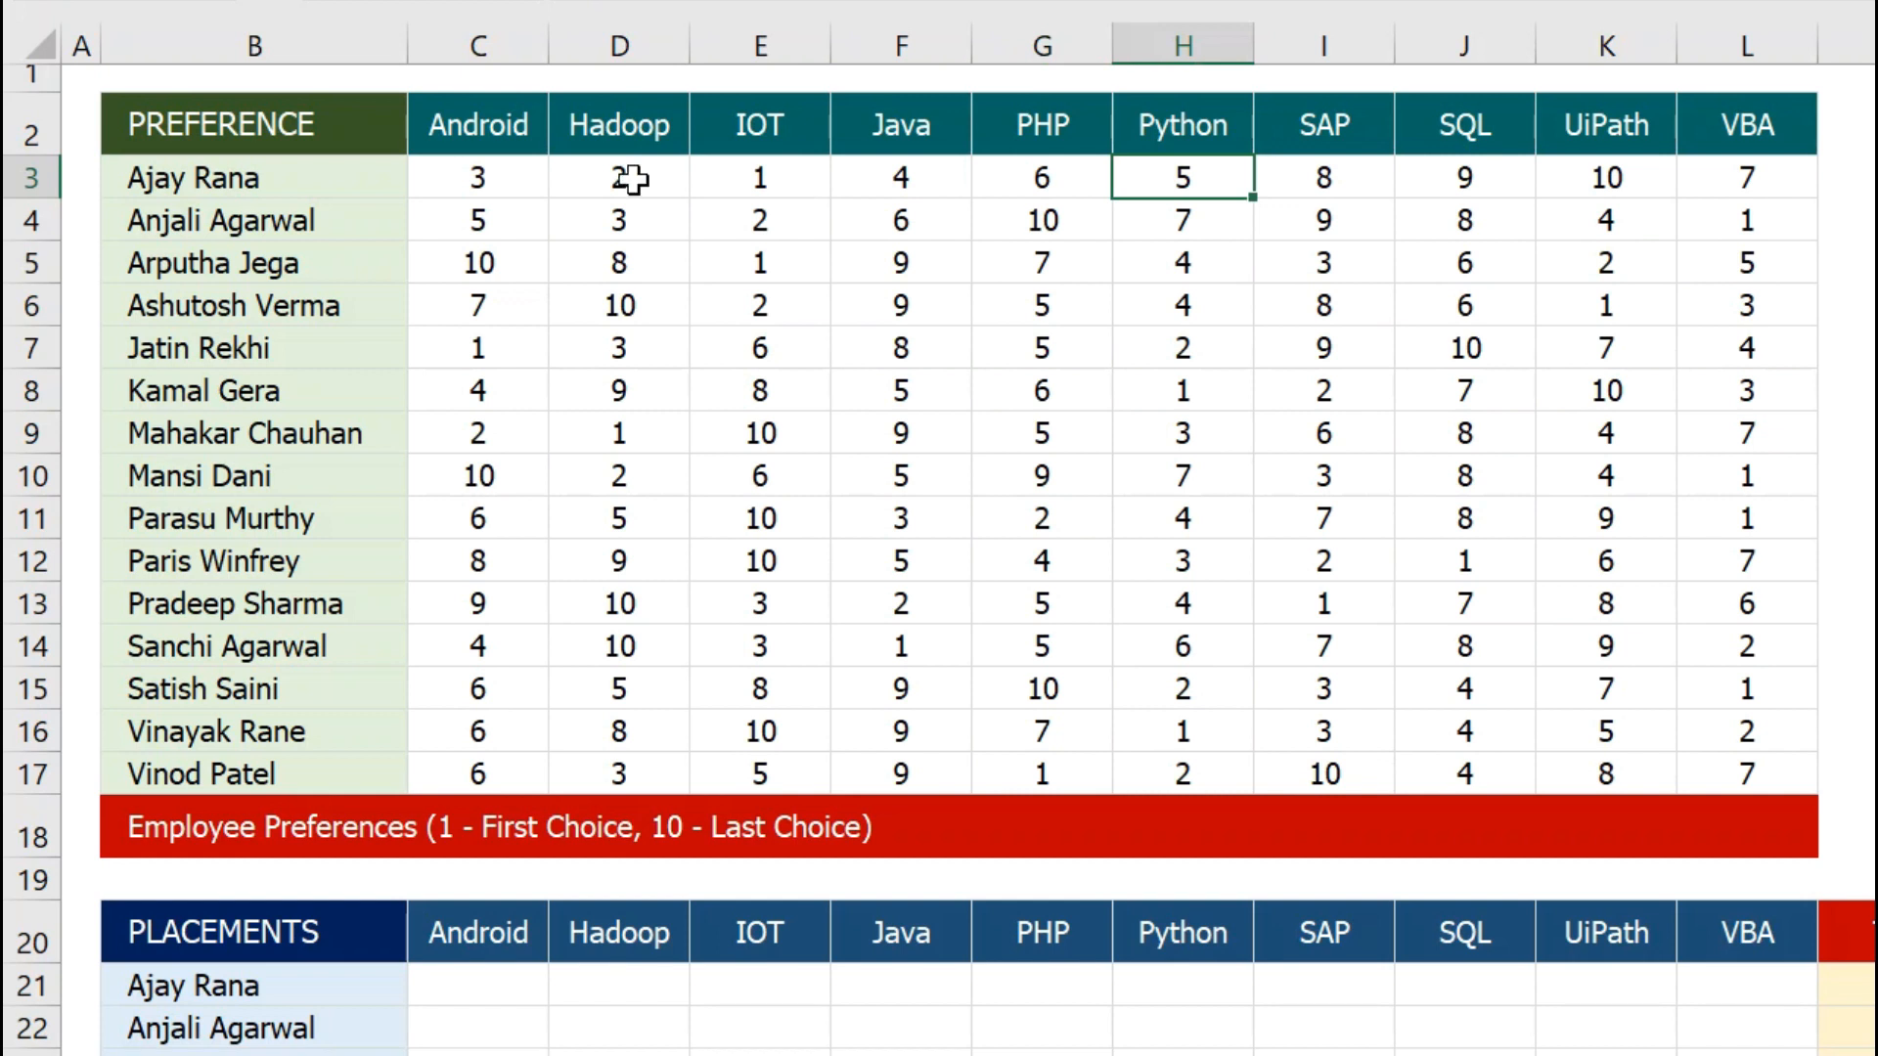
drag(313, 174, 307, 763)
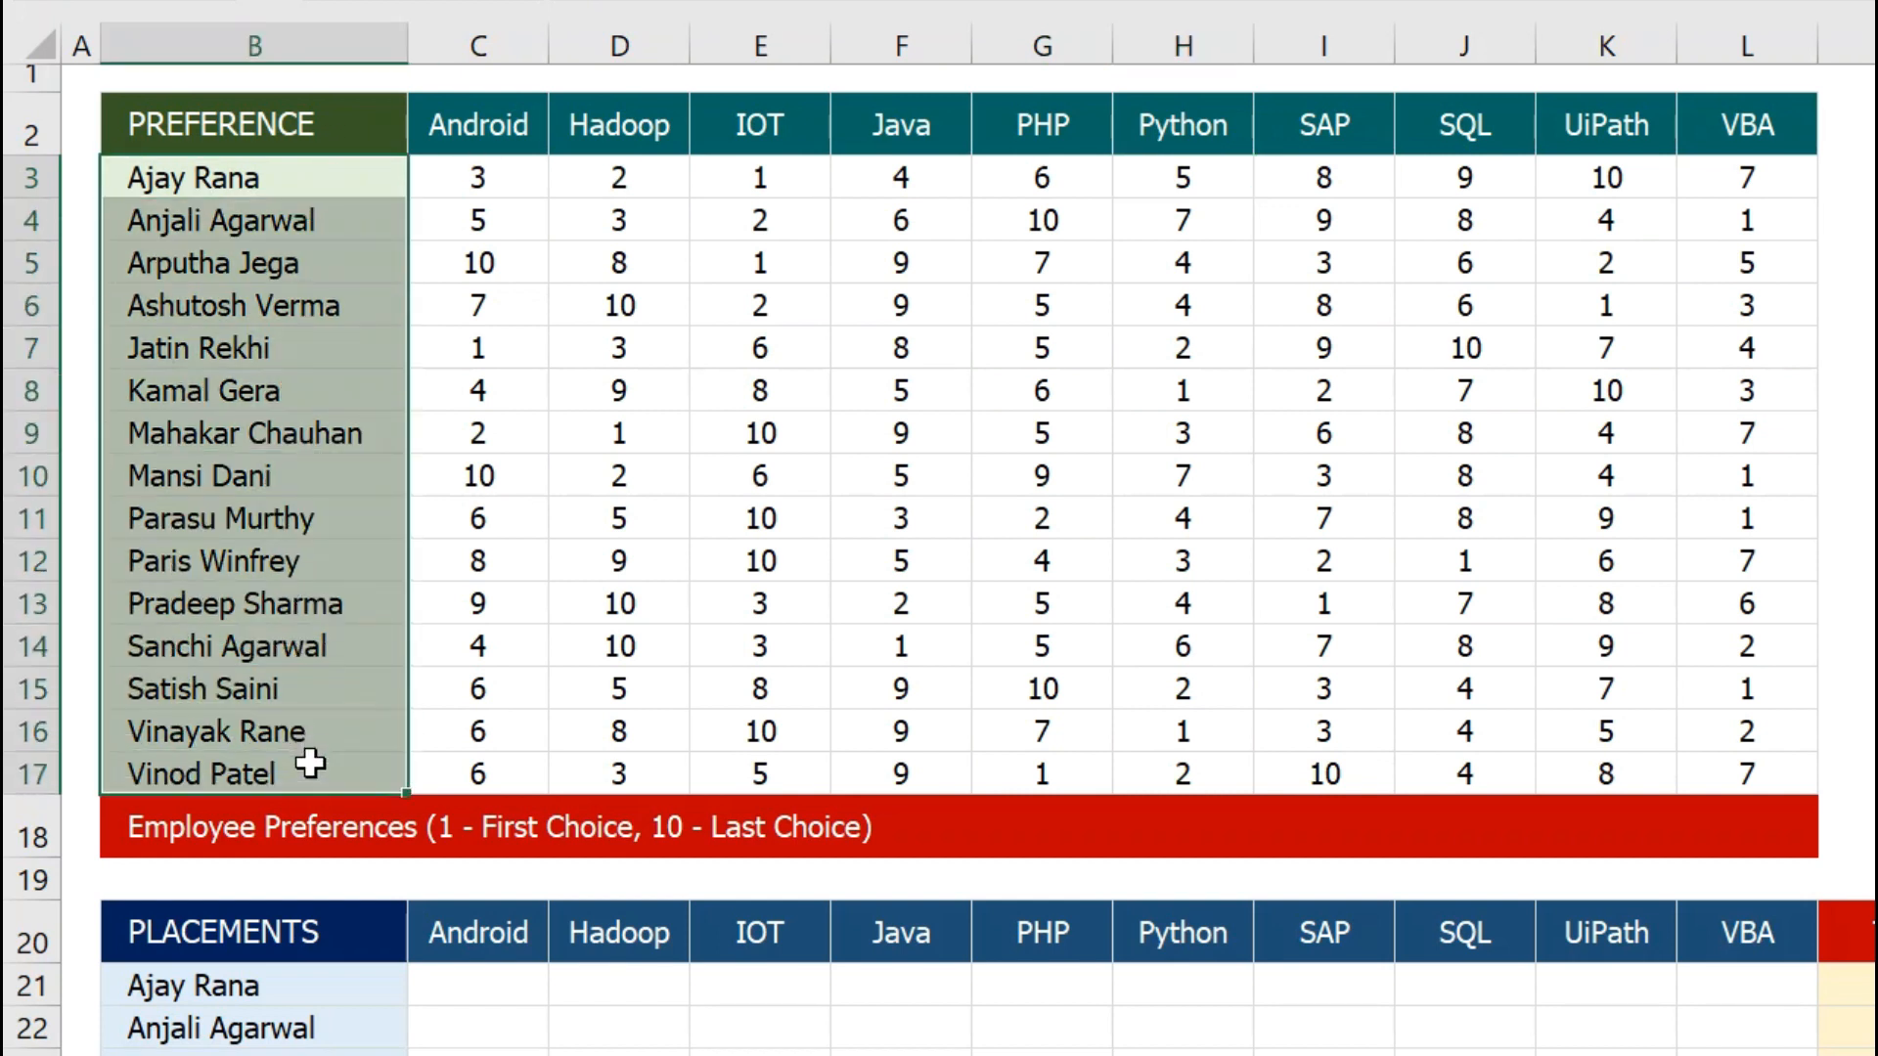
click(473, 746)
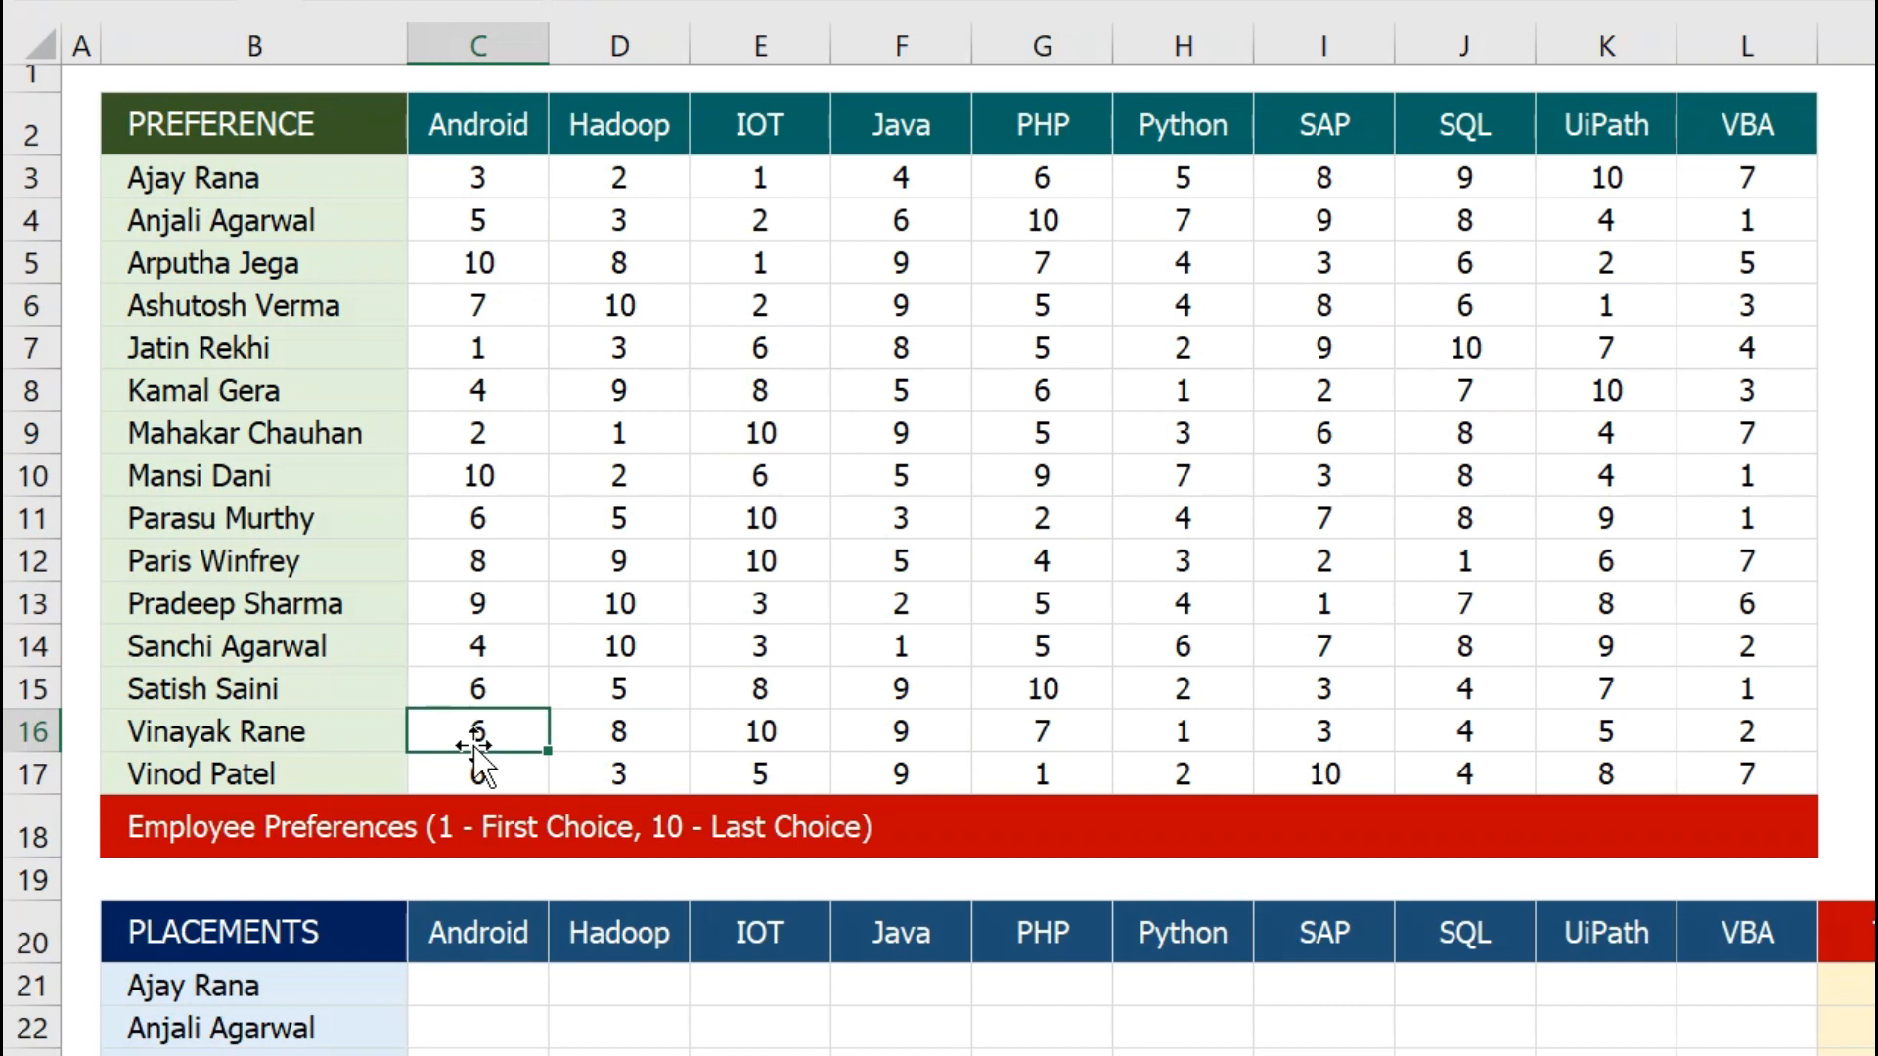
- Examine the Placements table's technology headers and the staffing needed per technology in the Requirement row
scroll(477, 744, down, 5)
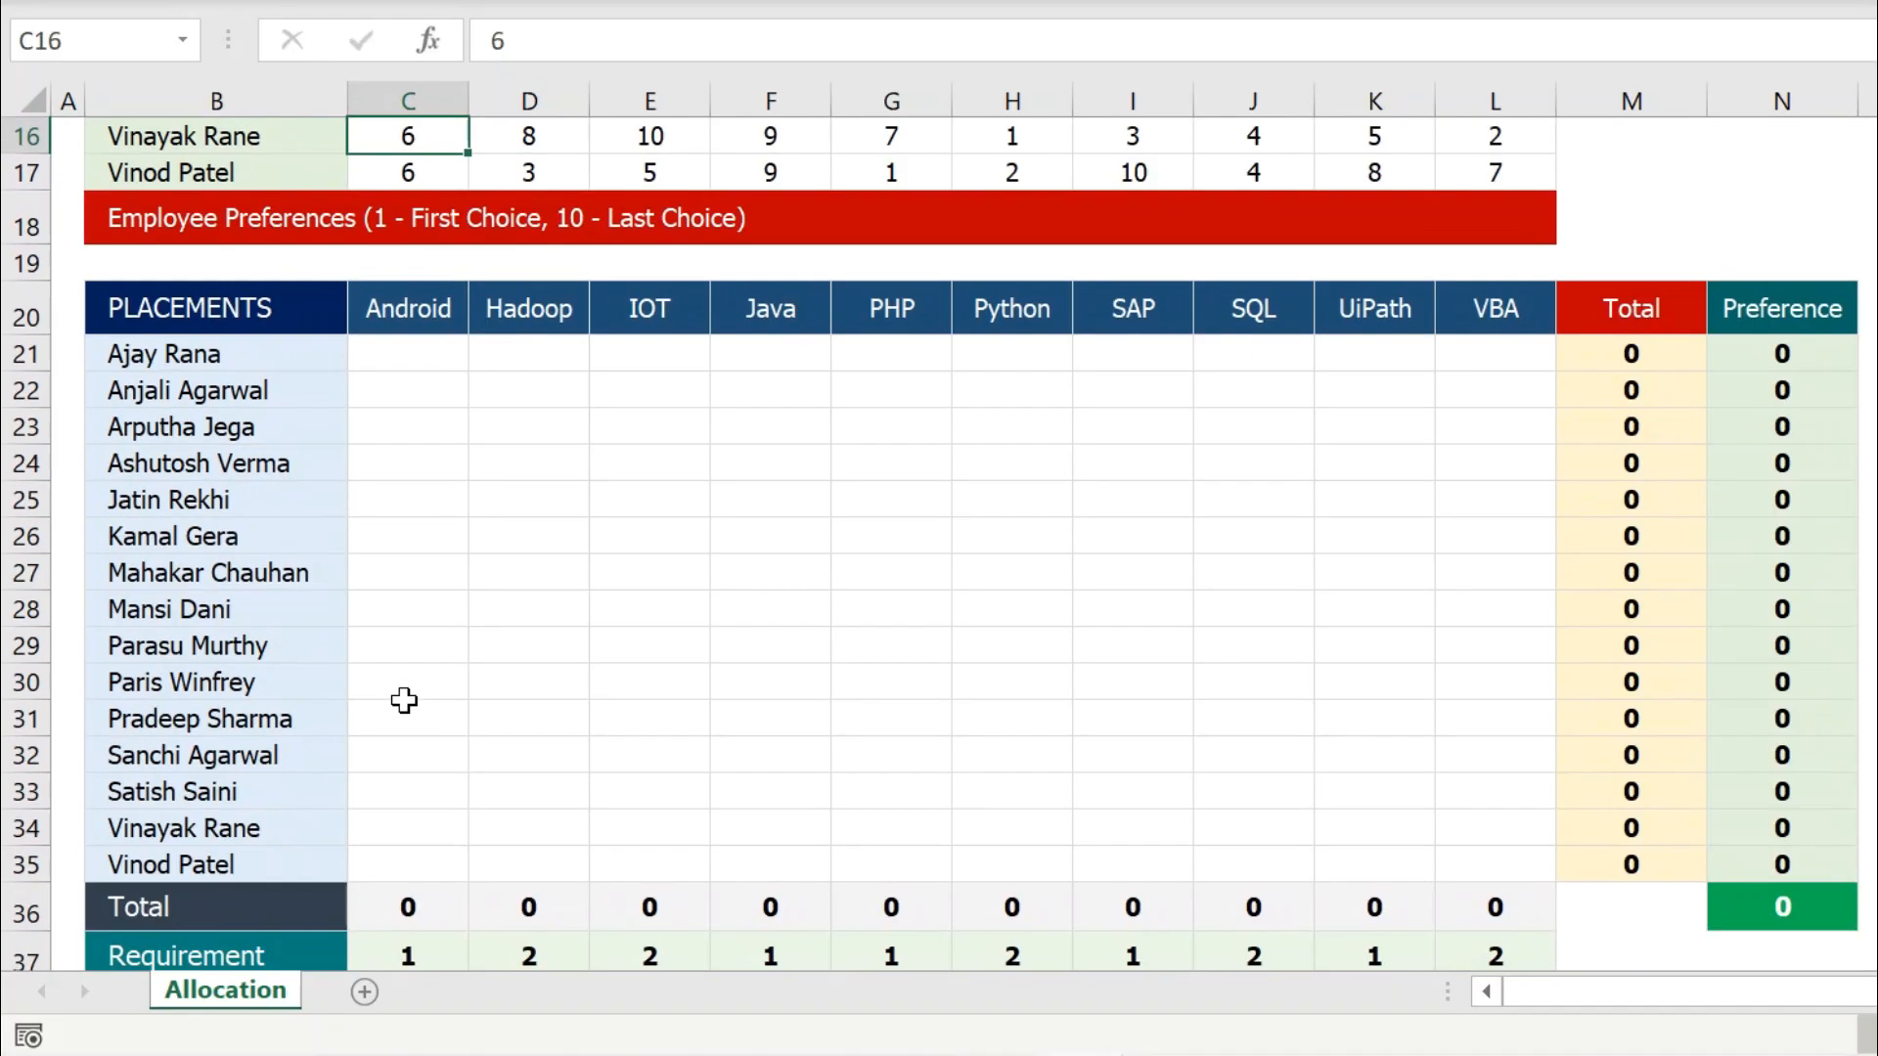
drag(408, 315, 1463, 306)
scroll(1278, 437, down, 1)
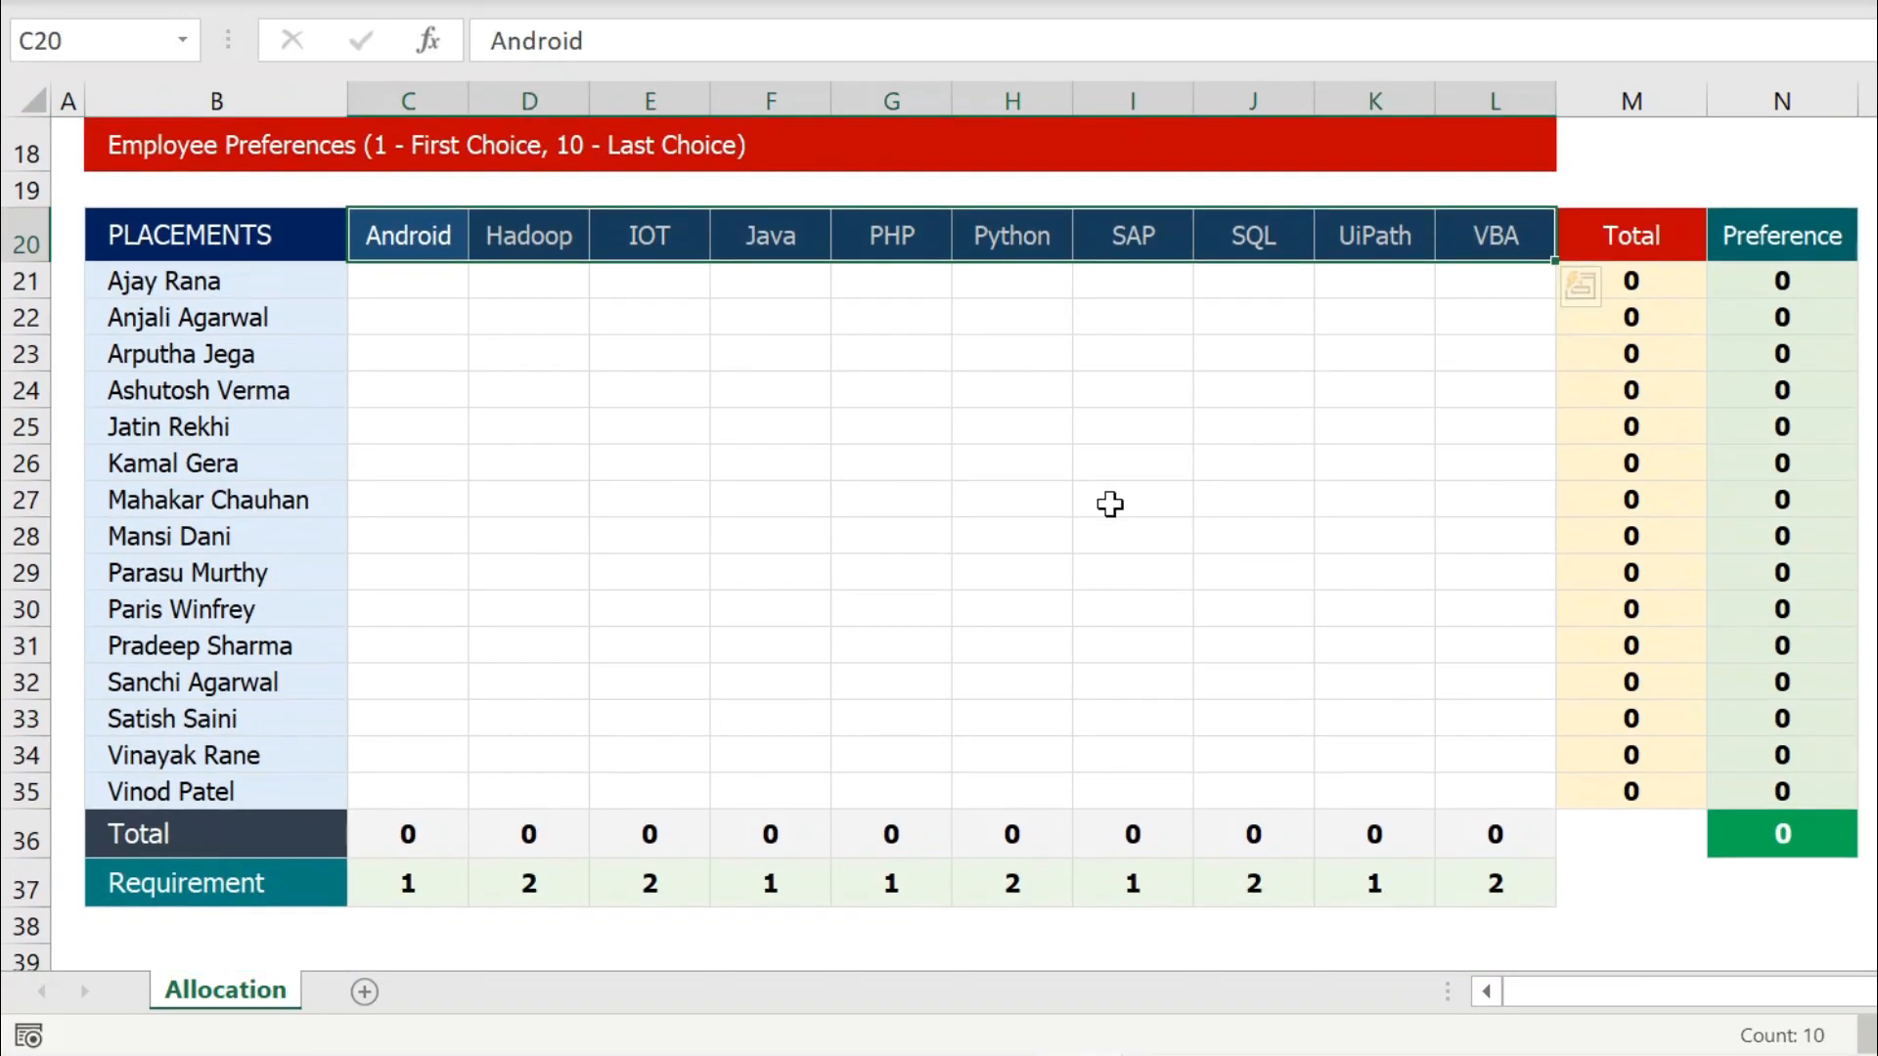
drag(424, 880, 1454, 880)
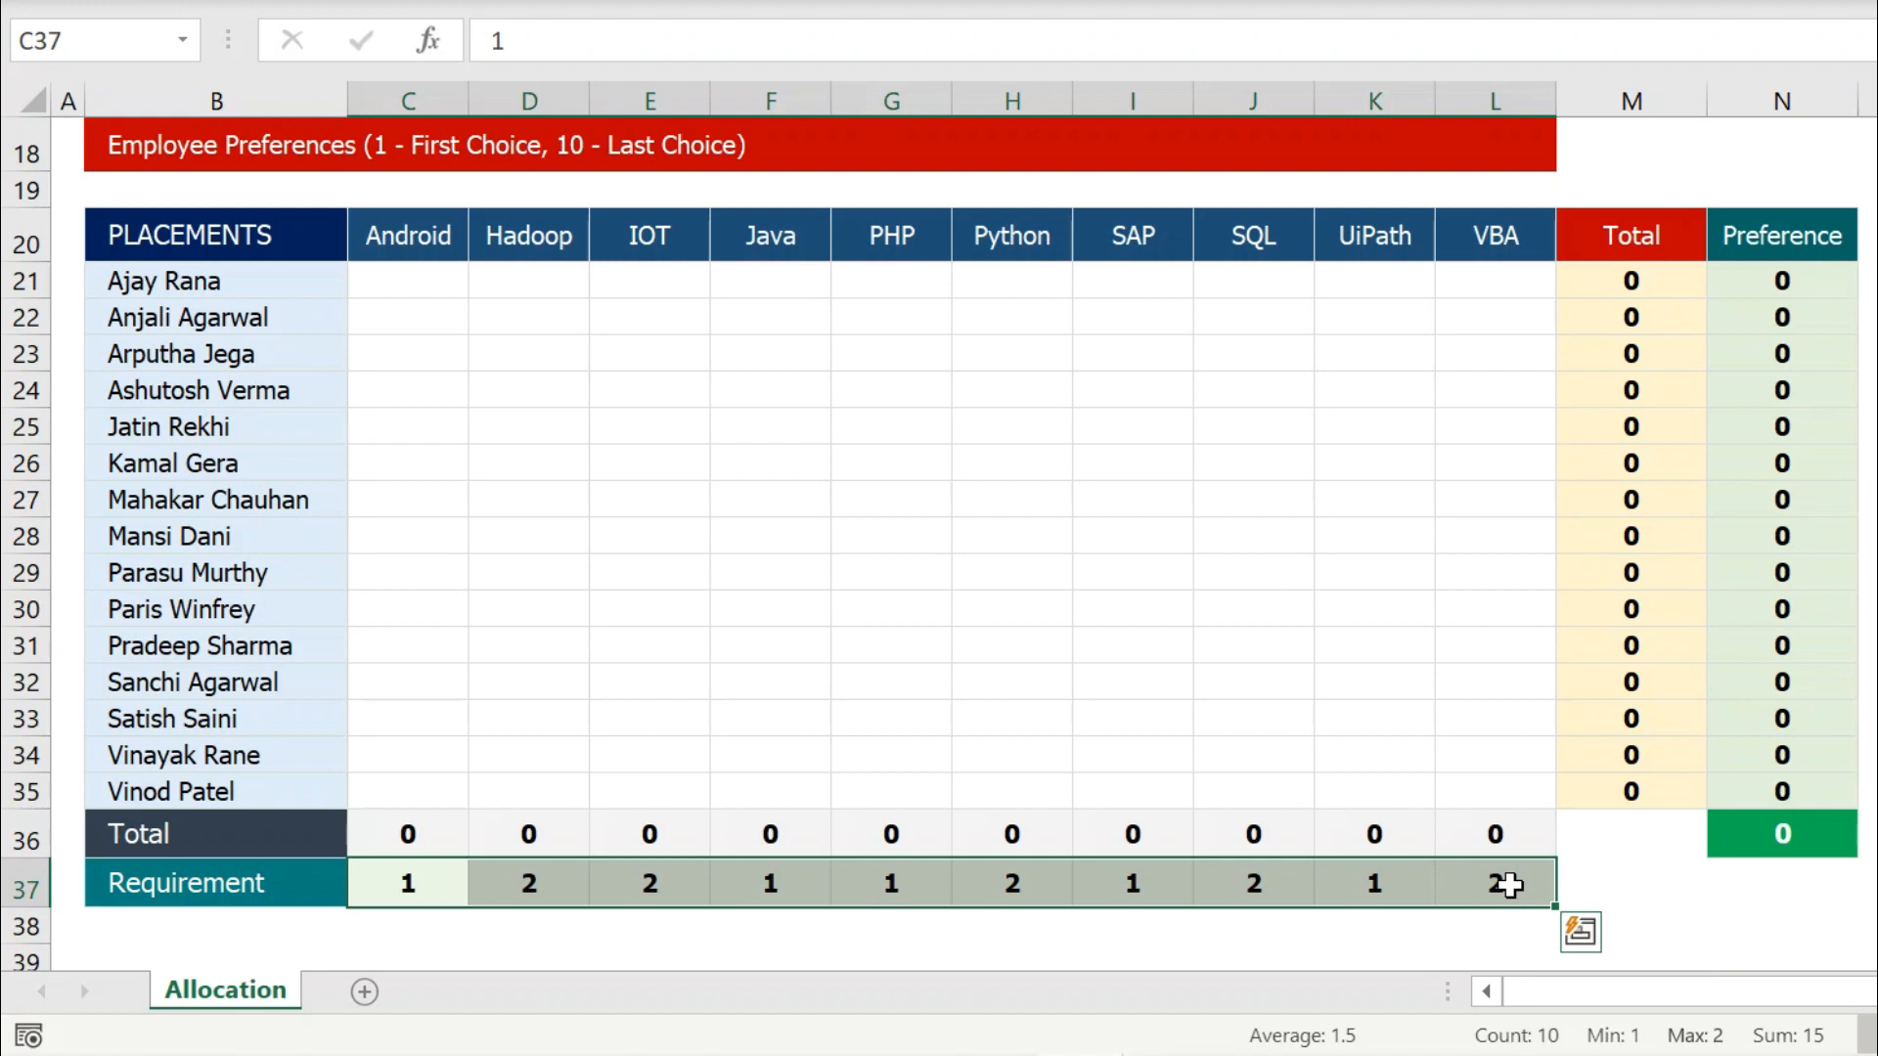
click(1256, 882)
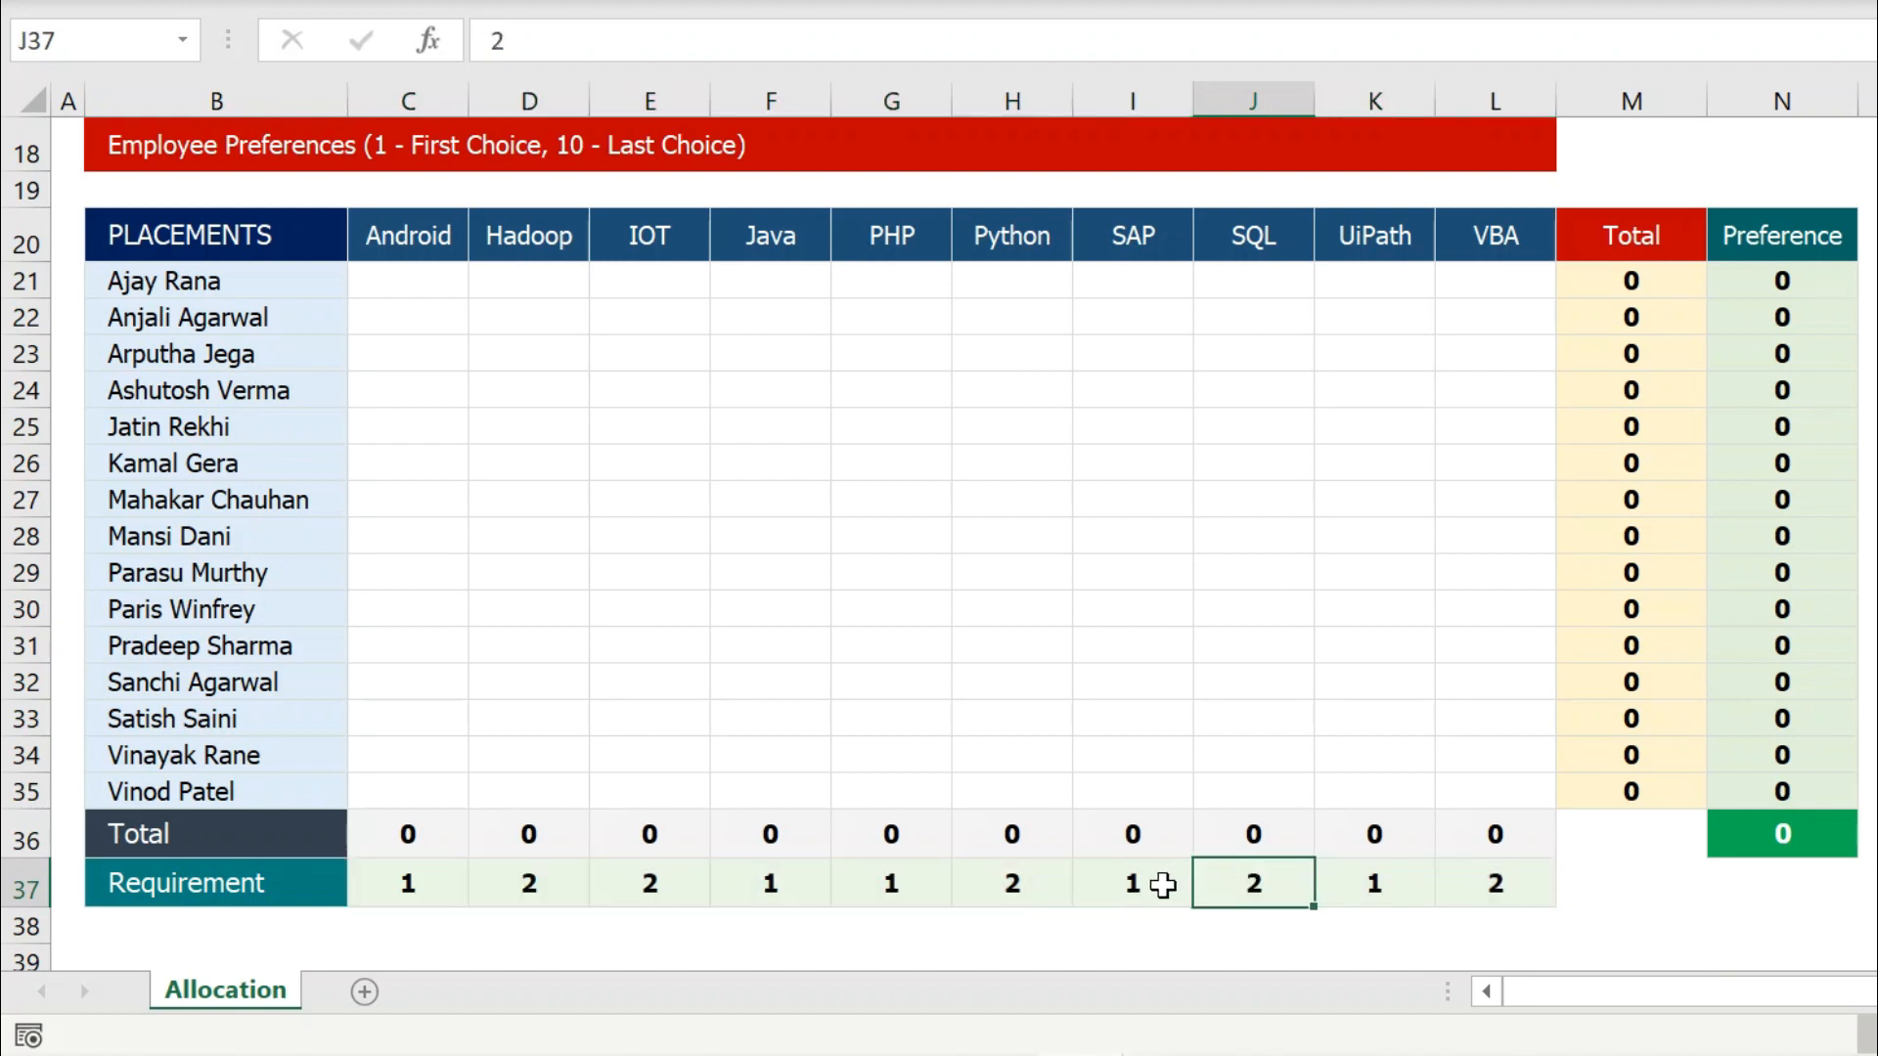
click(1164, 883)
click(754, 884)
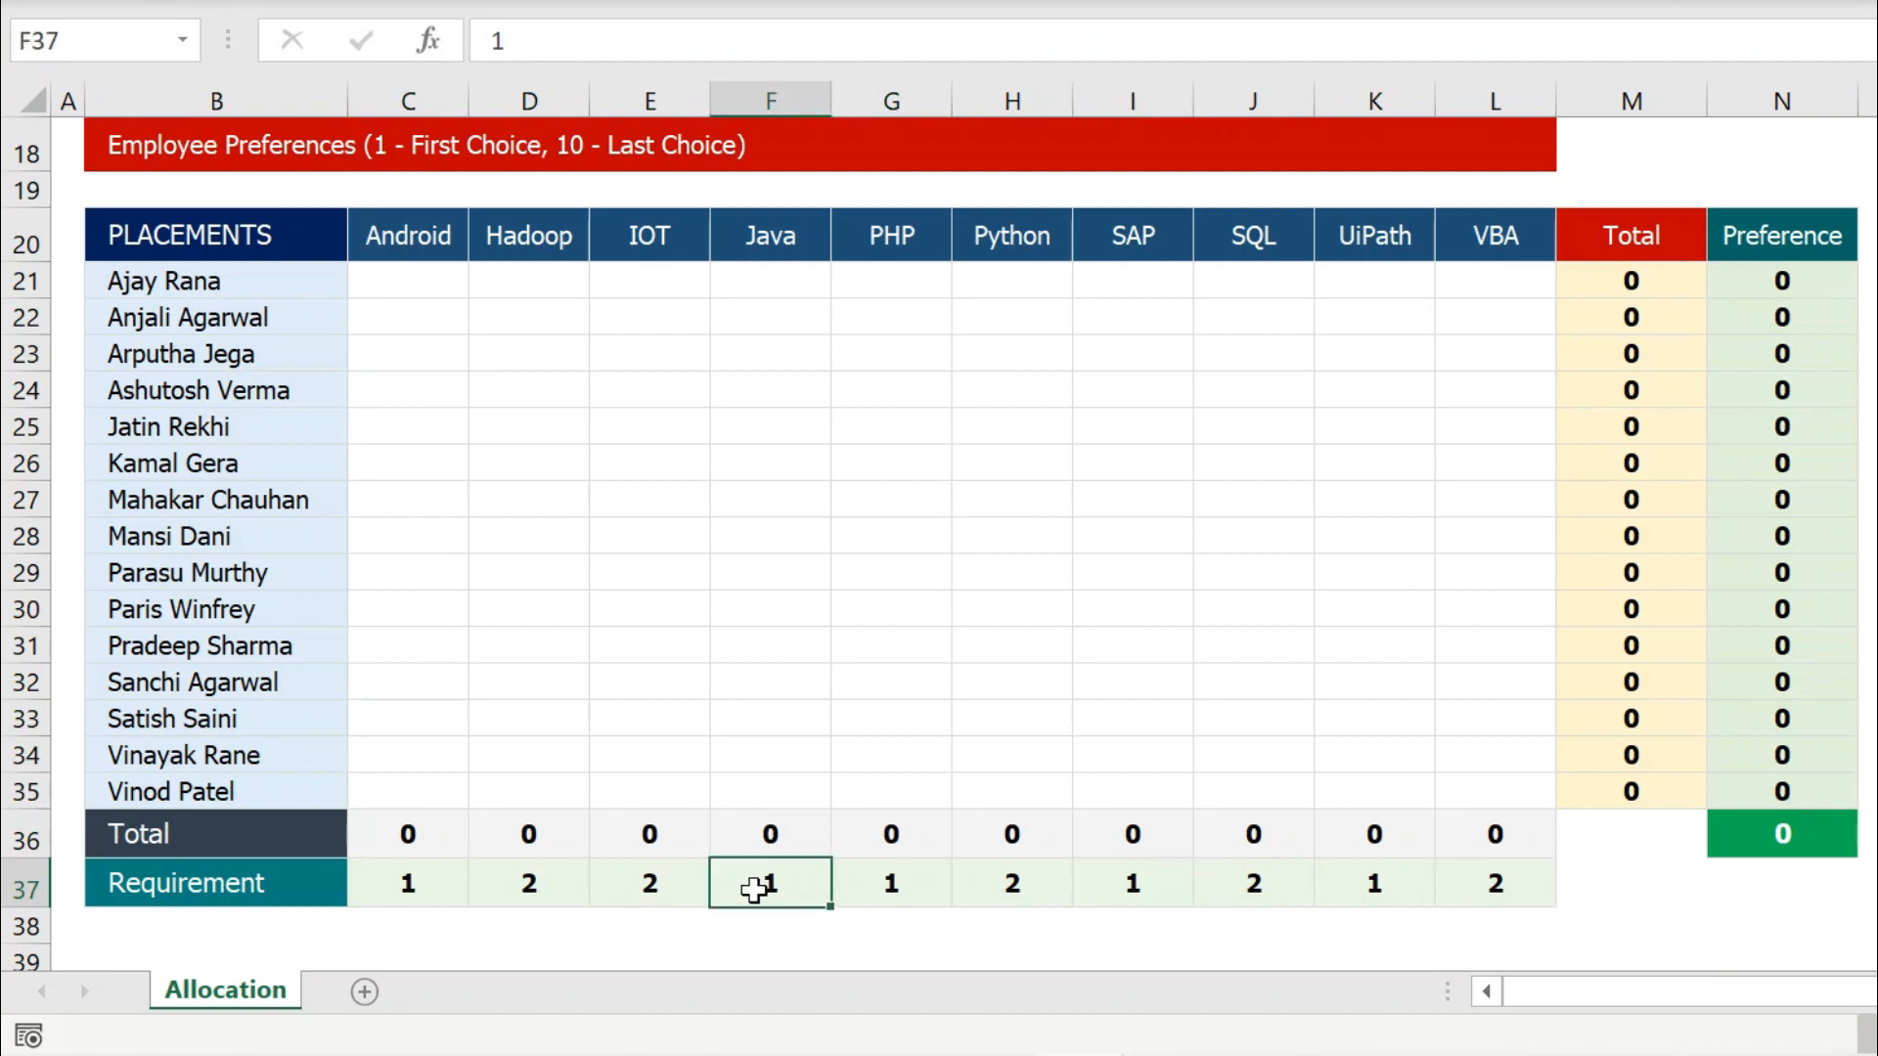
click(643, 888)
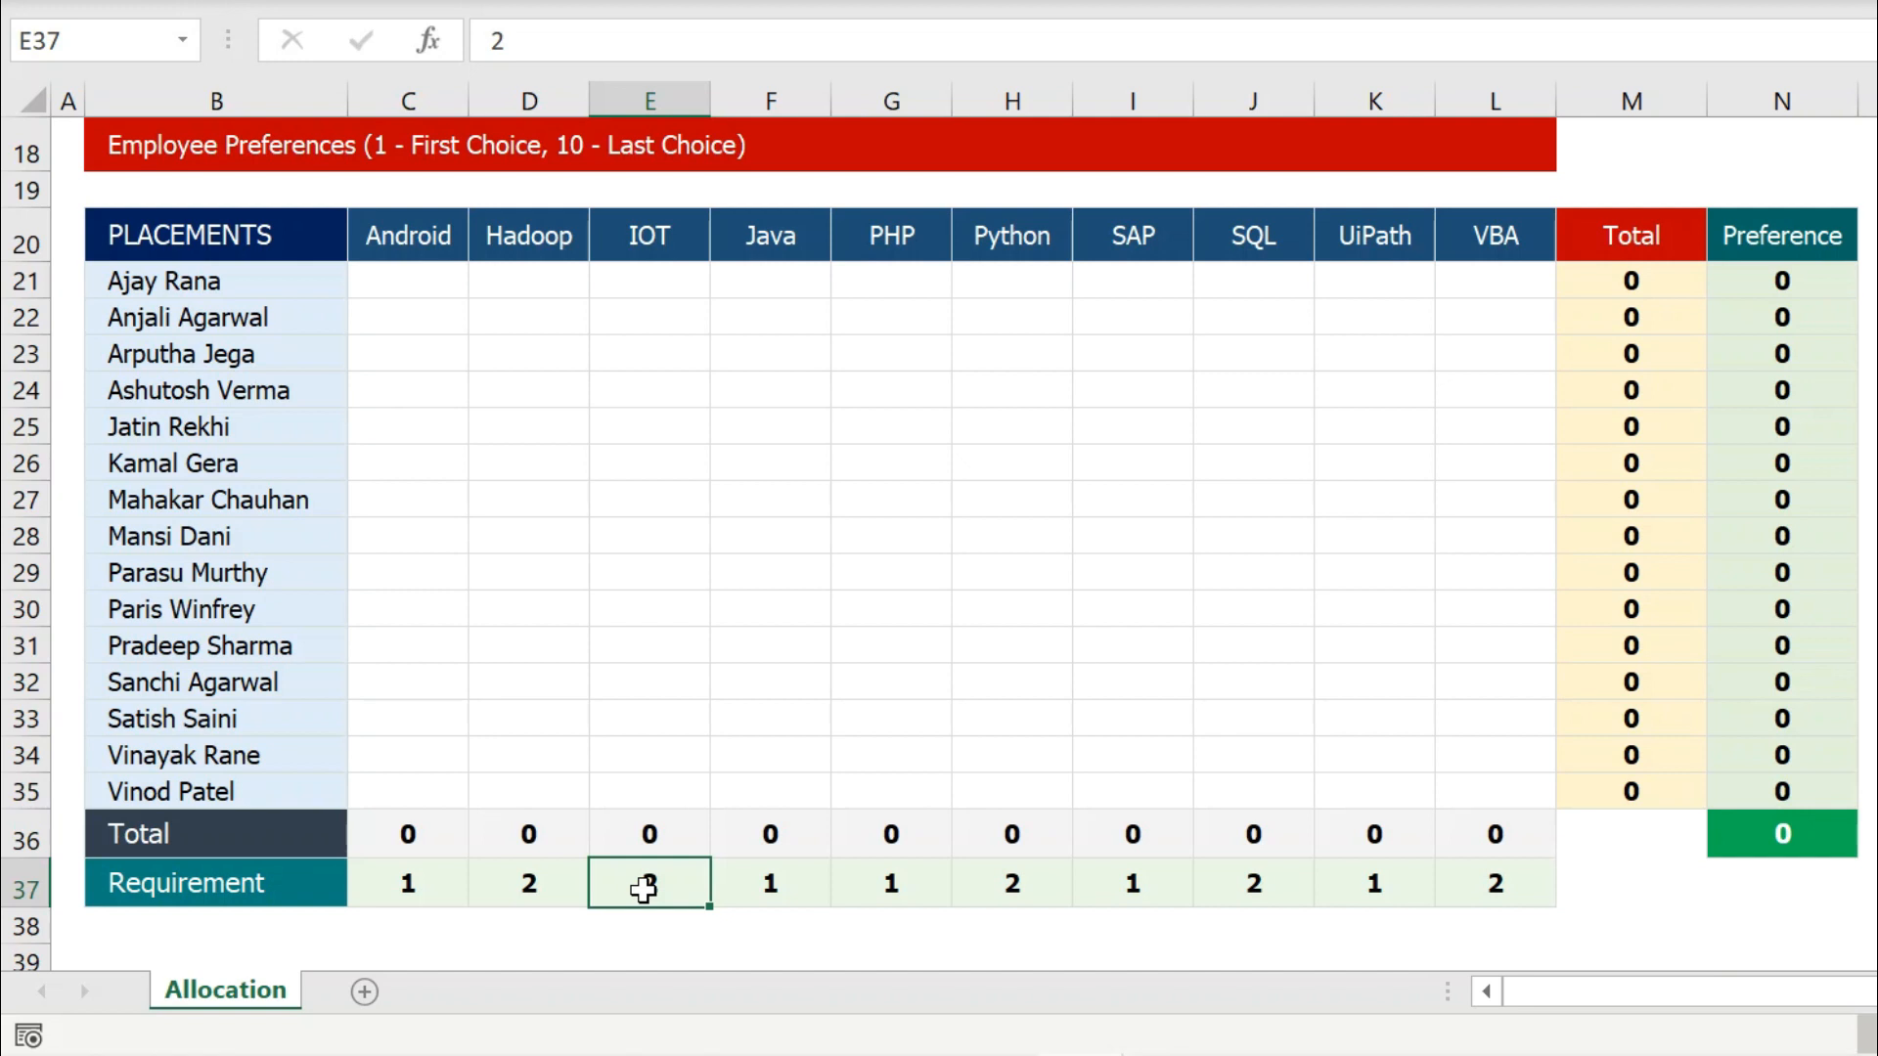
- Review the employees in B21:B35, the first Android placement cell and the IOT and Java requirements
key(ctrl+Home)
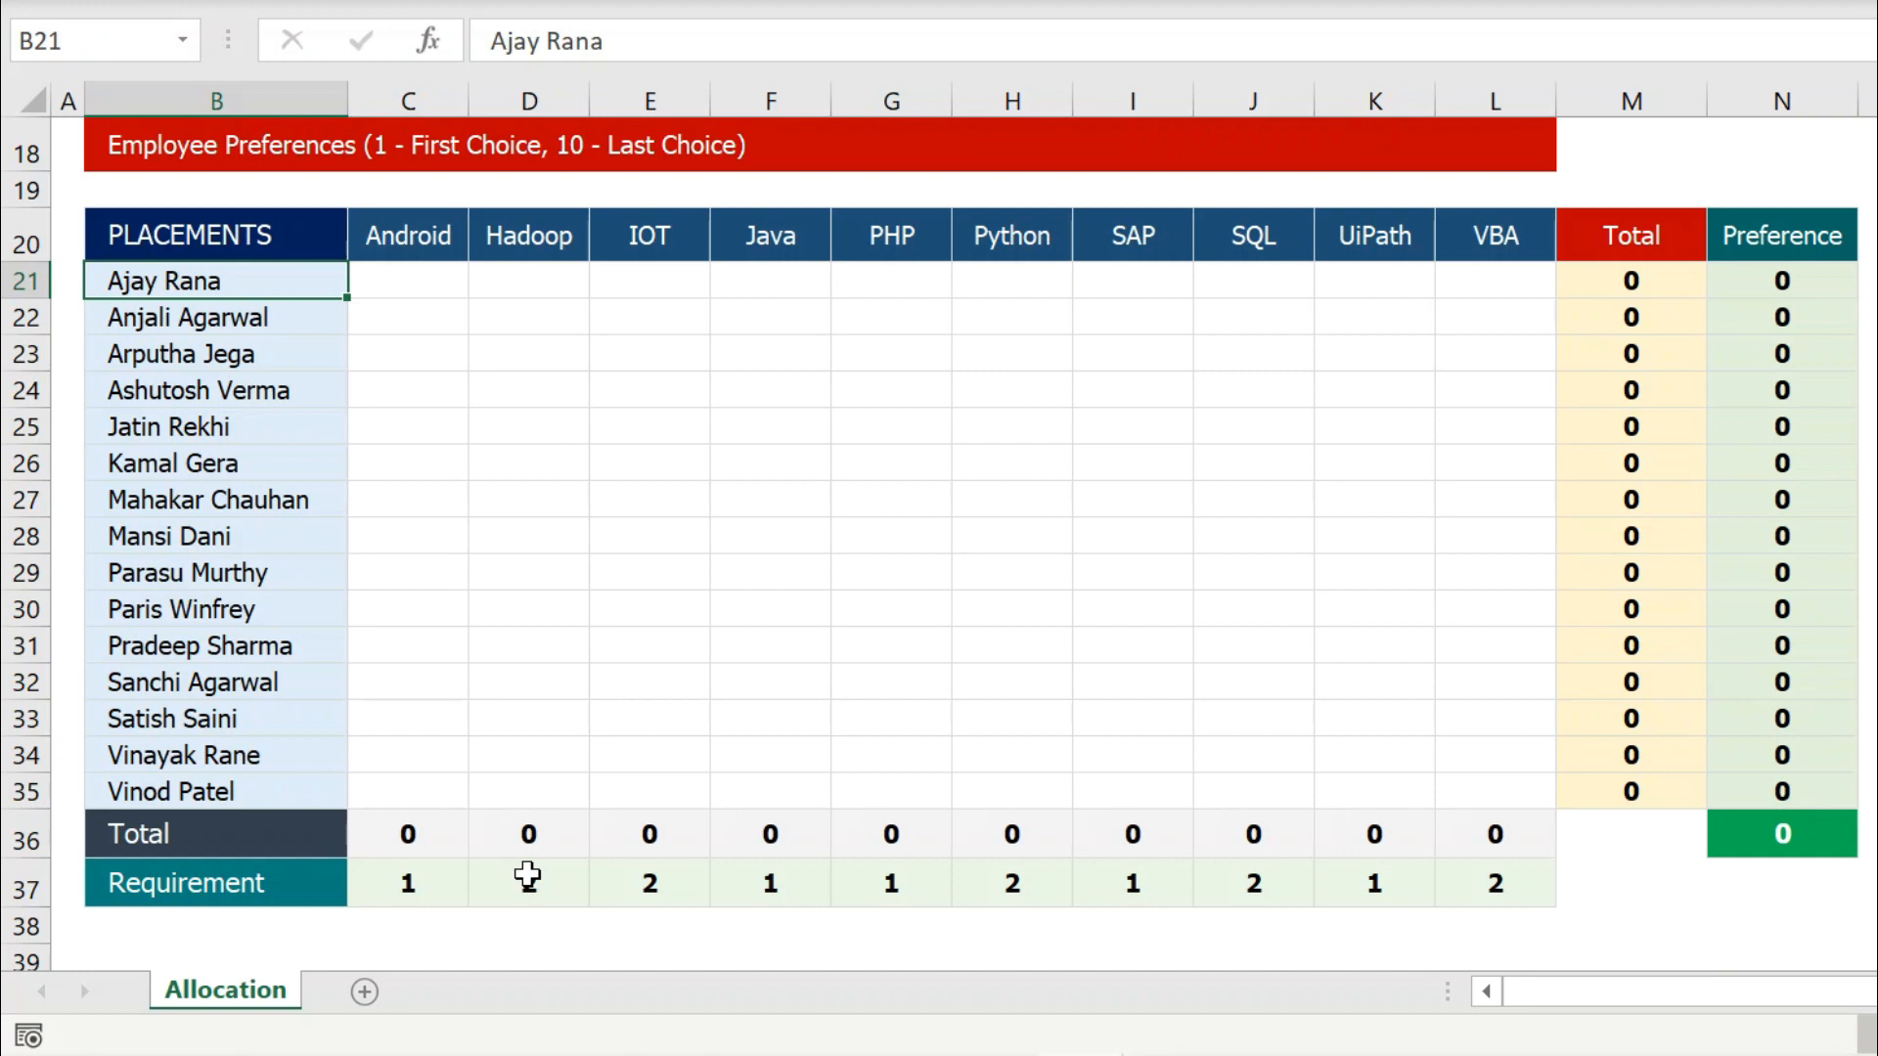
drag(264, 285, 231, 788)
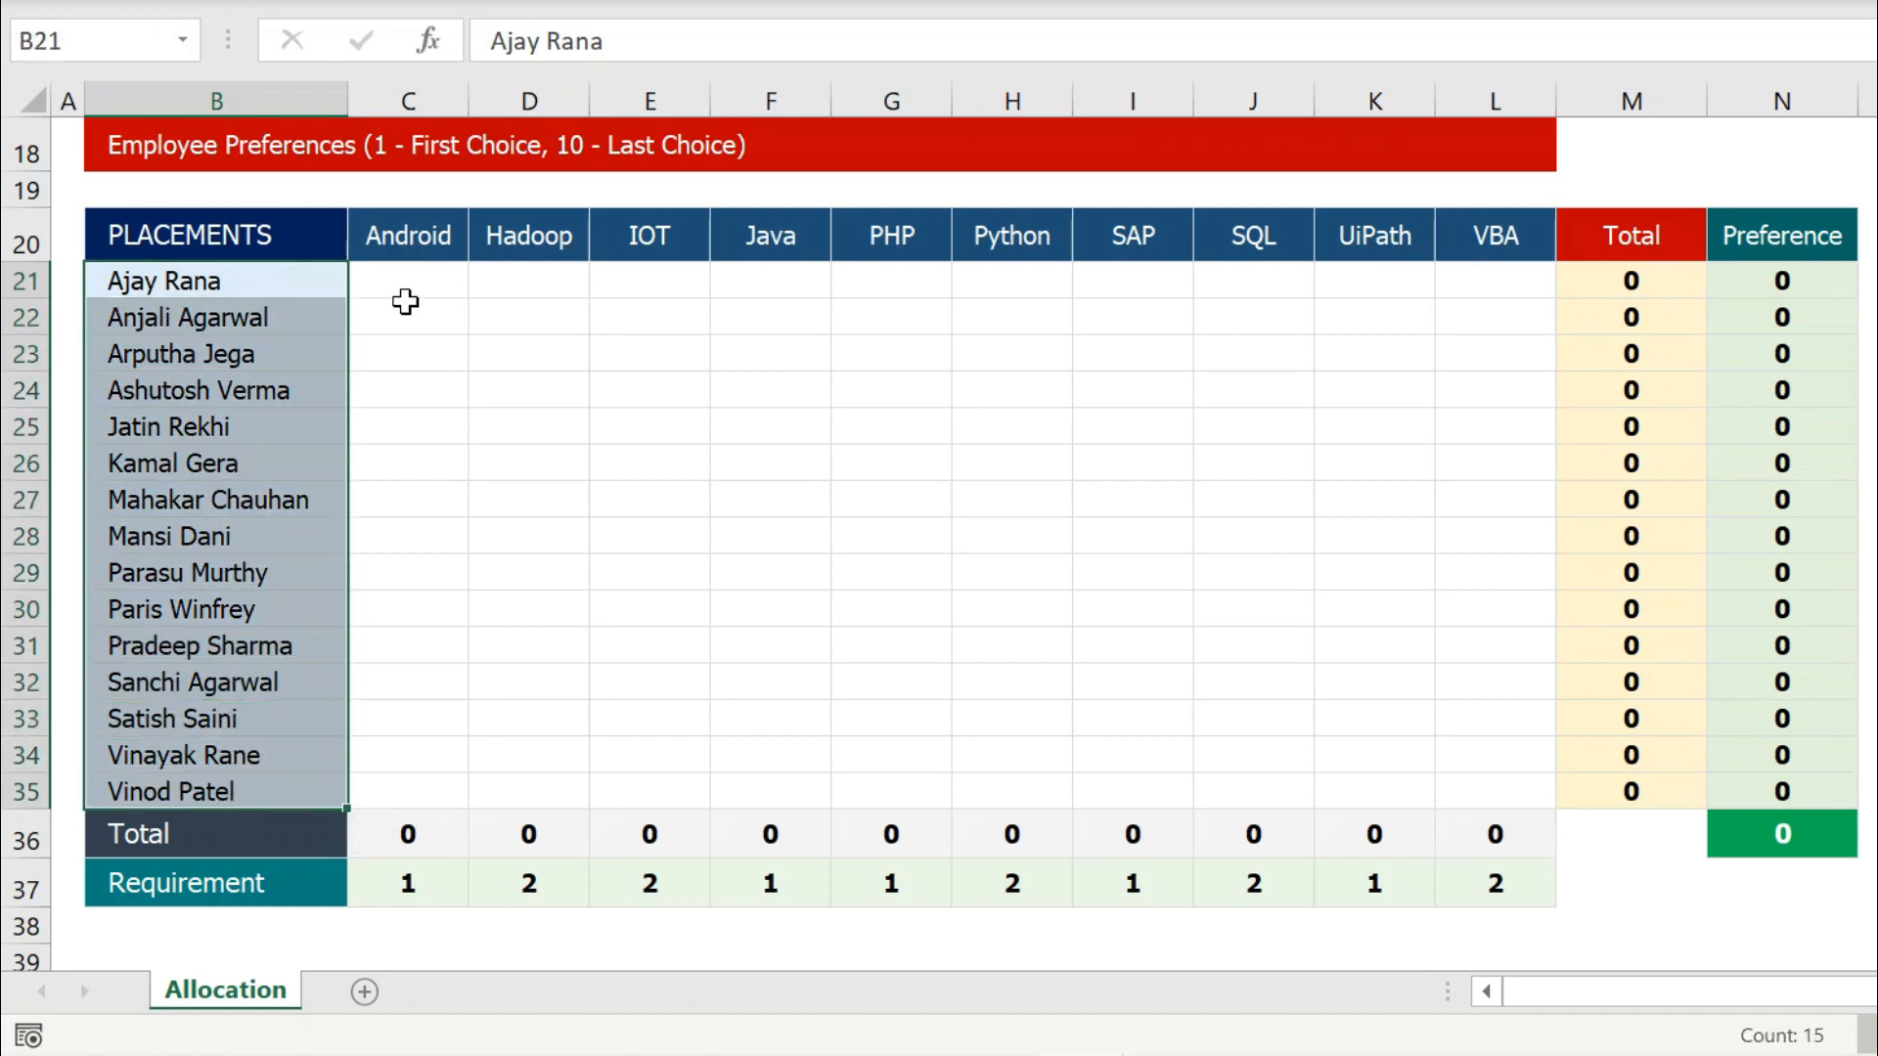
click(404, 279)
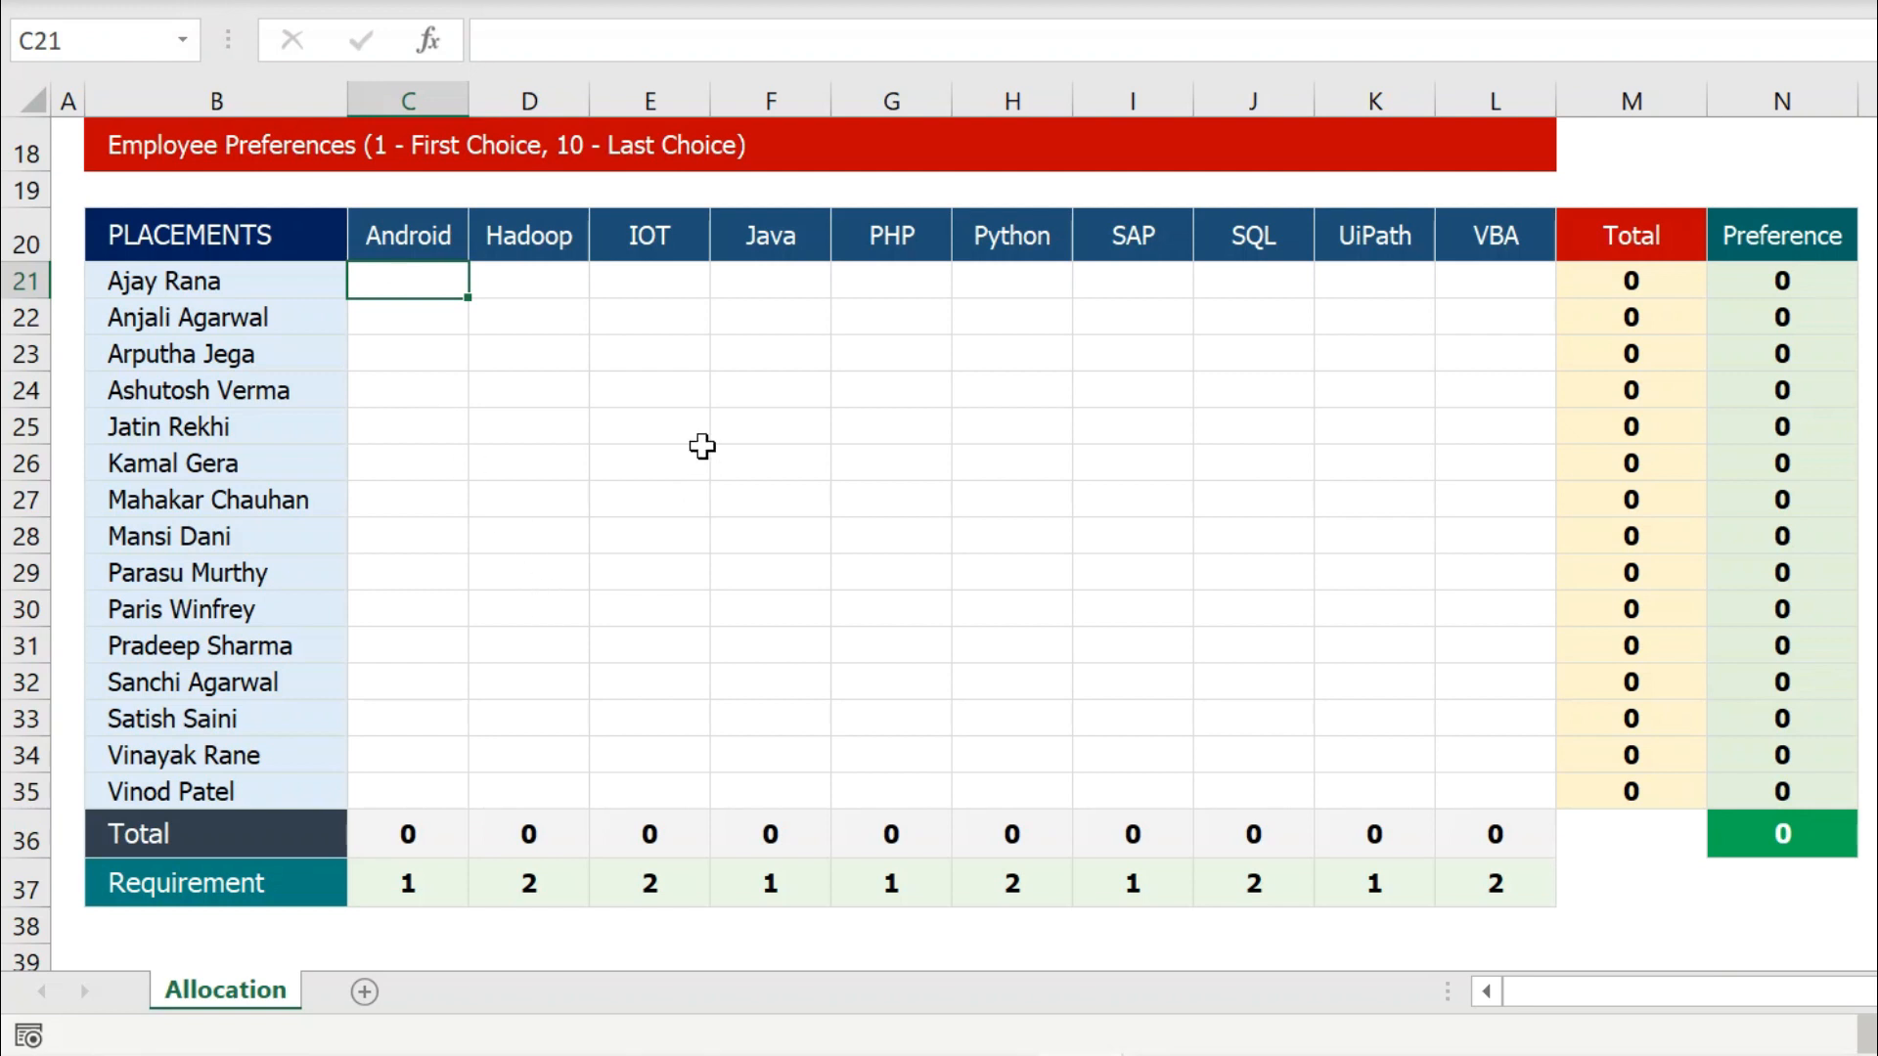
click(665, 235)
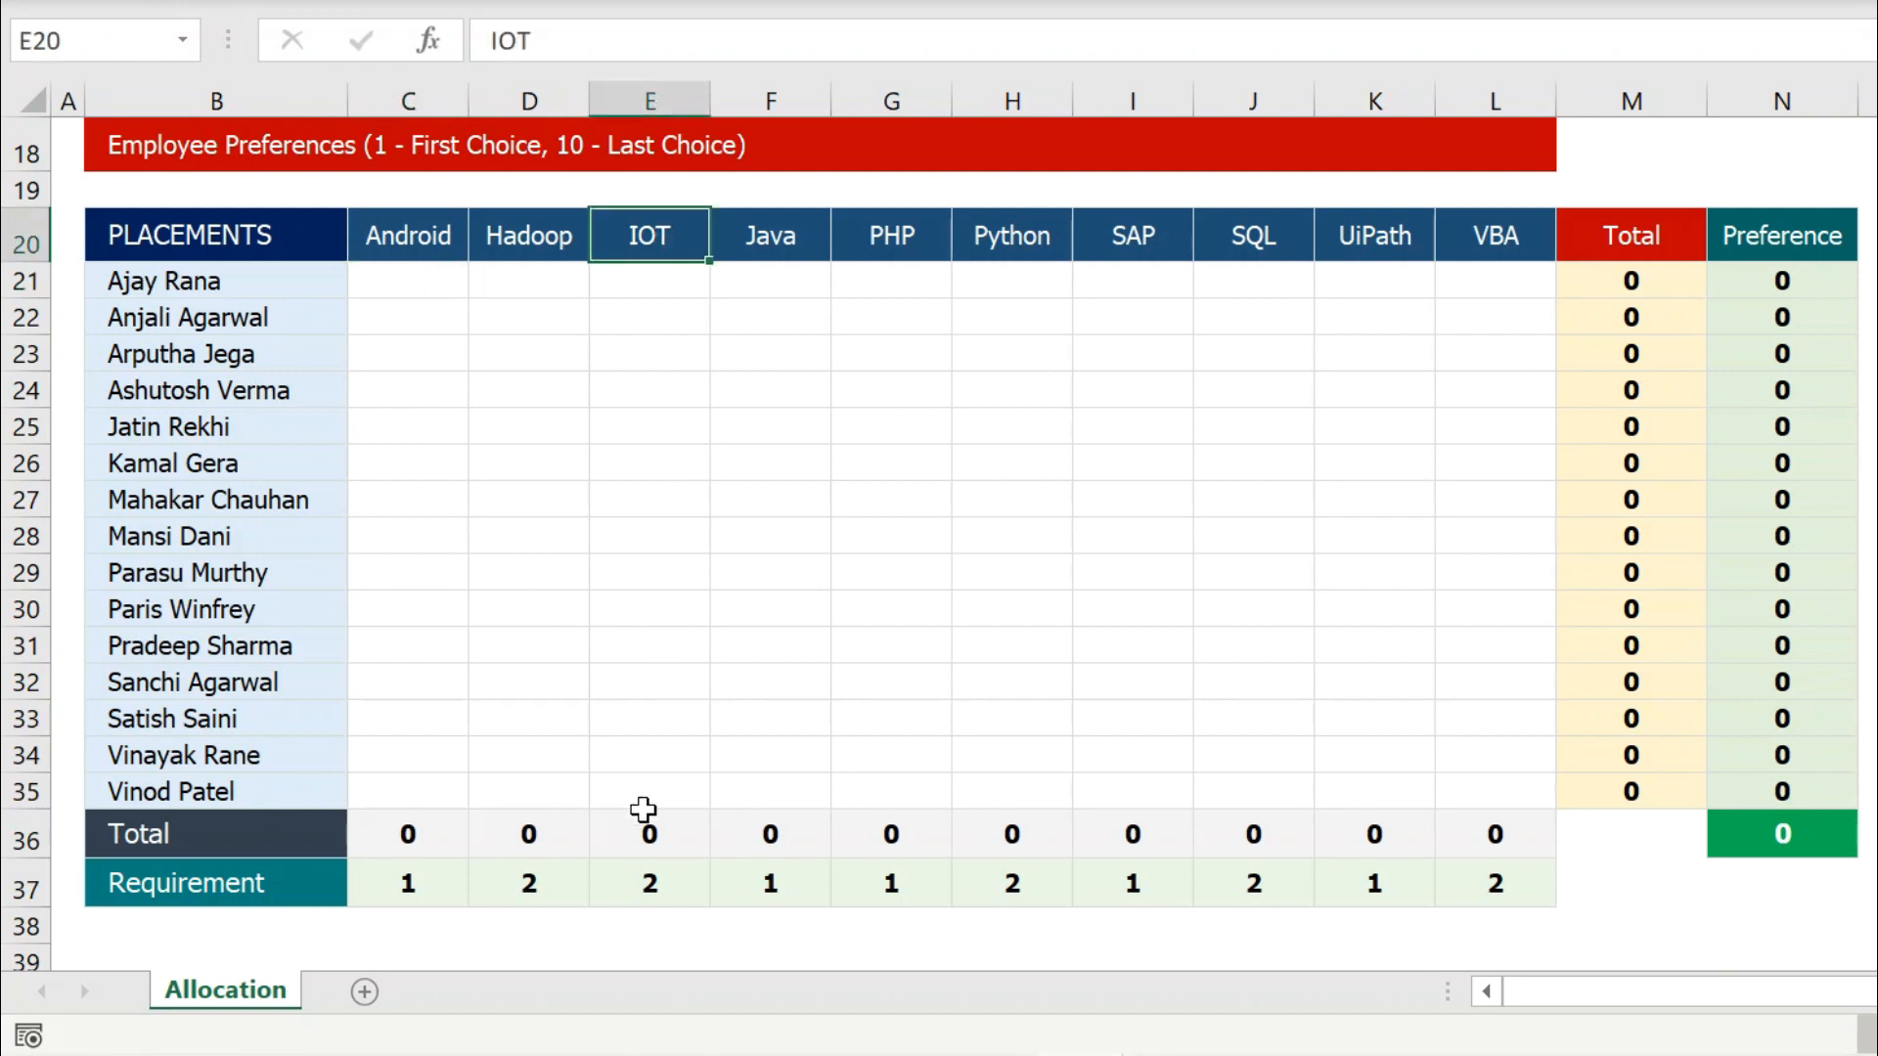
click(642, 880)
click(754, 882)
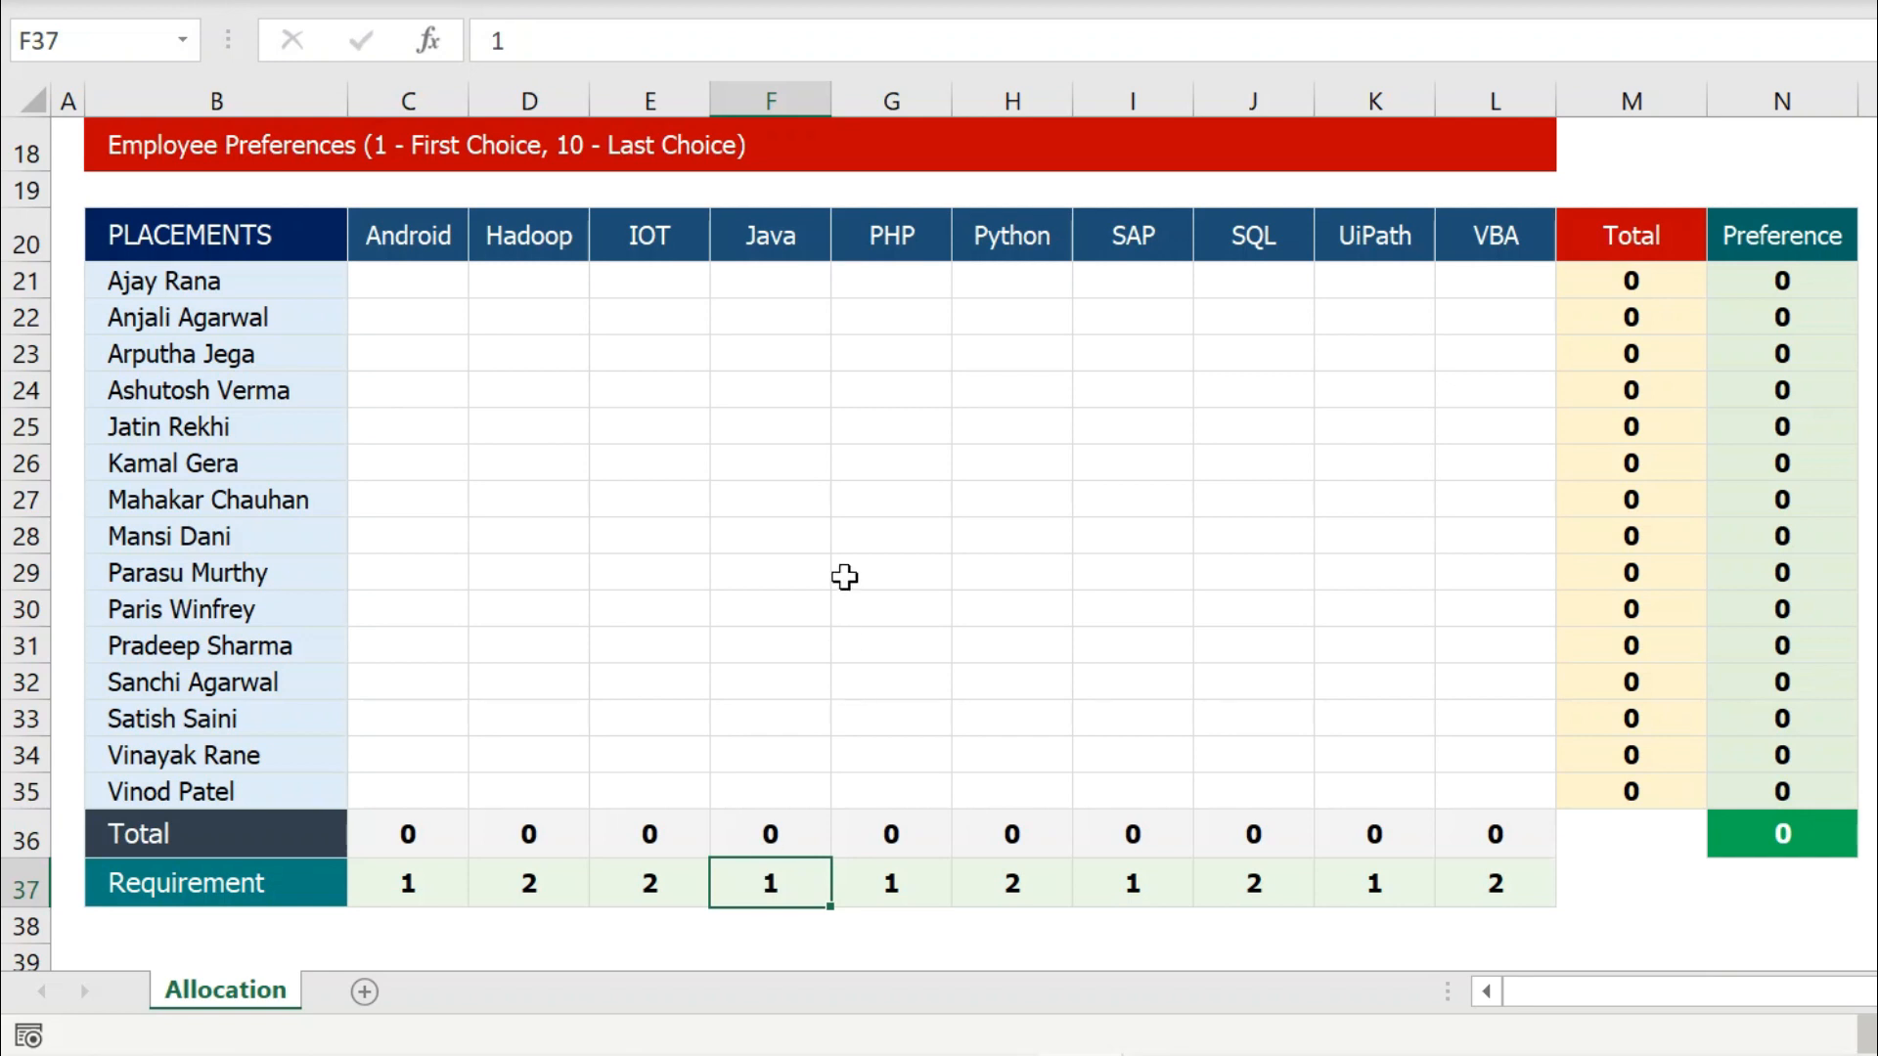
- Enable the Solver Add-in from the list of available Excel add-ins
scroll(847, 484, up, 6)
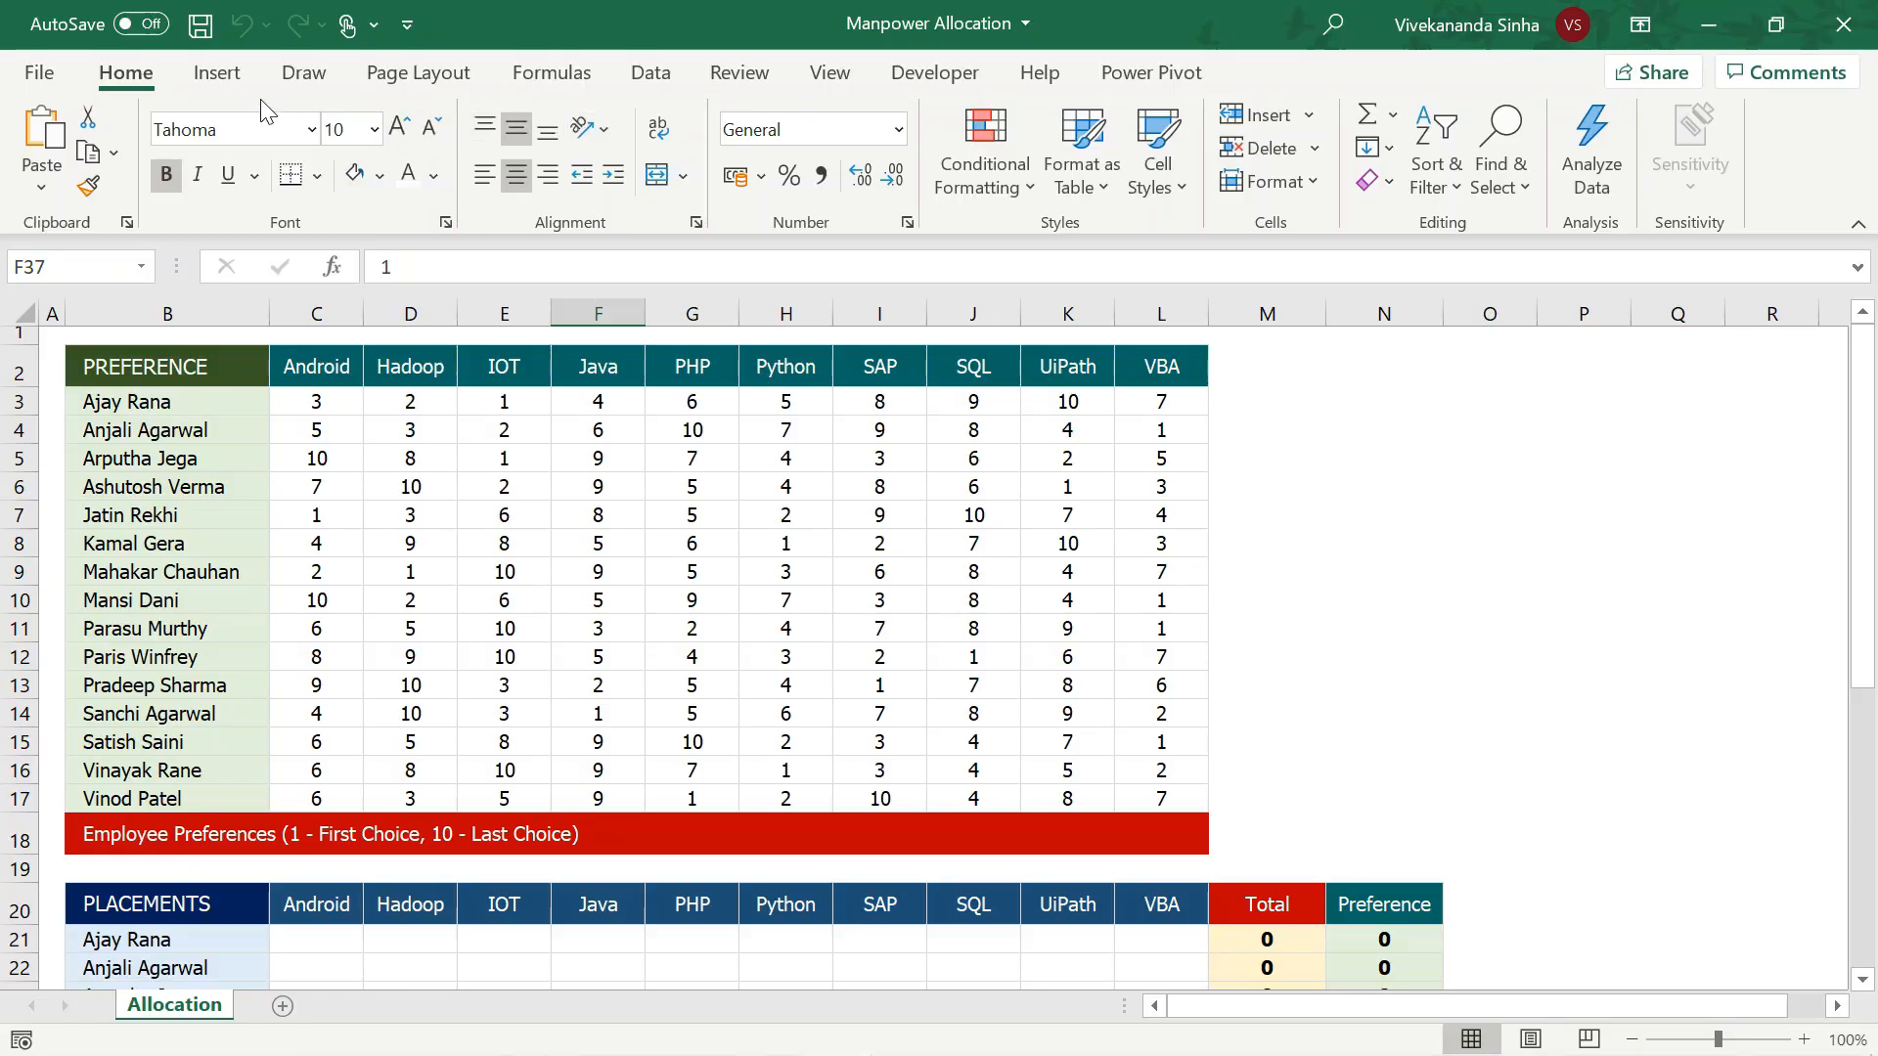
click(645, 86)
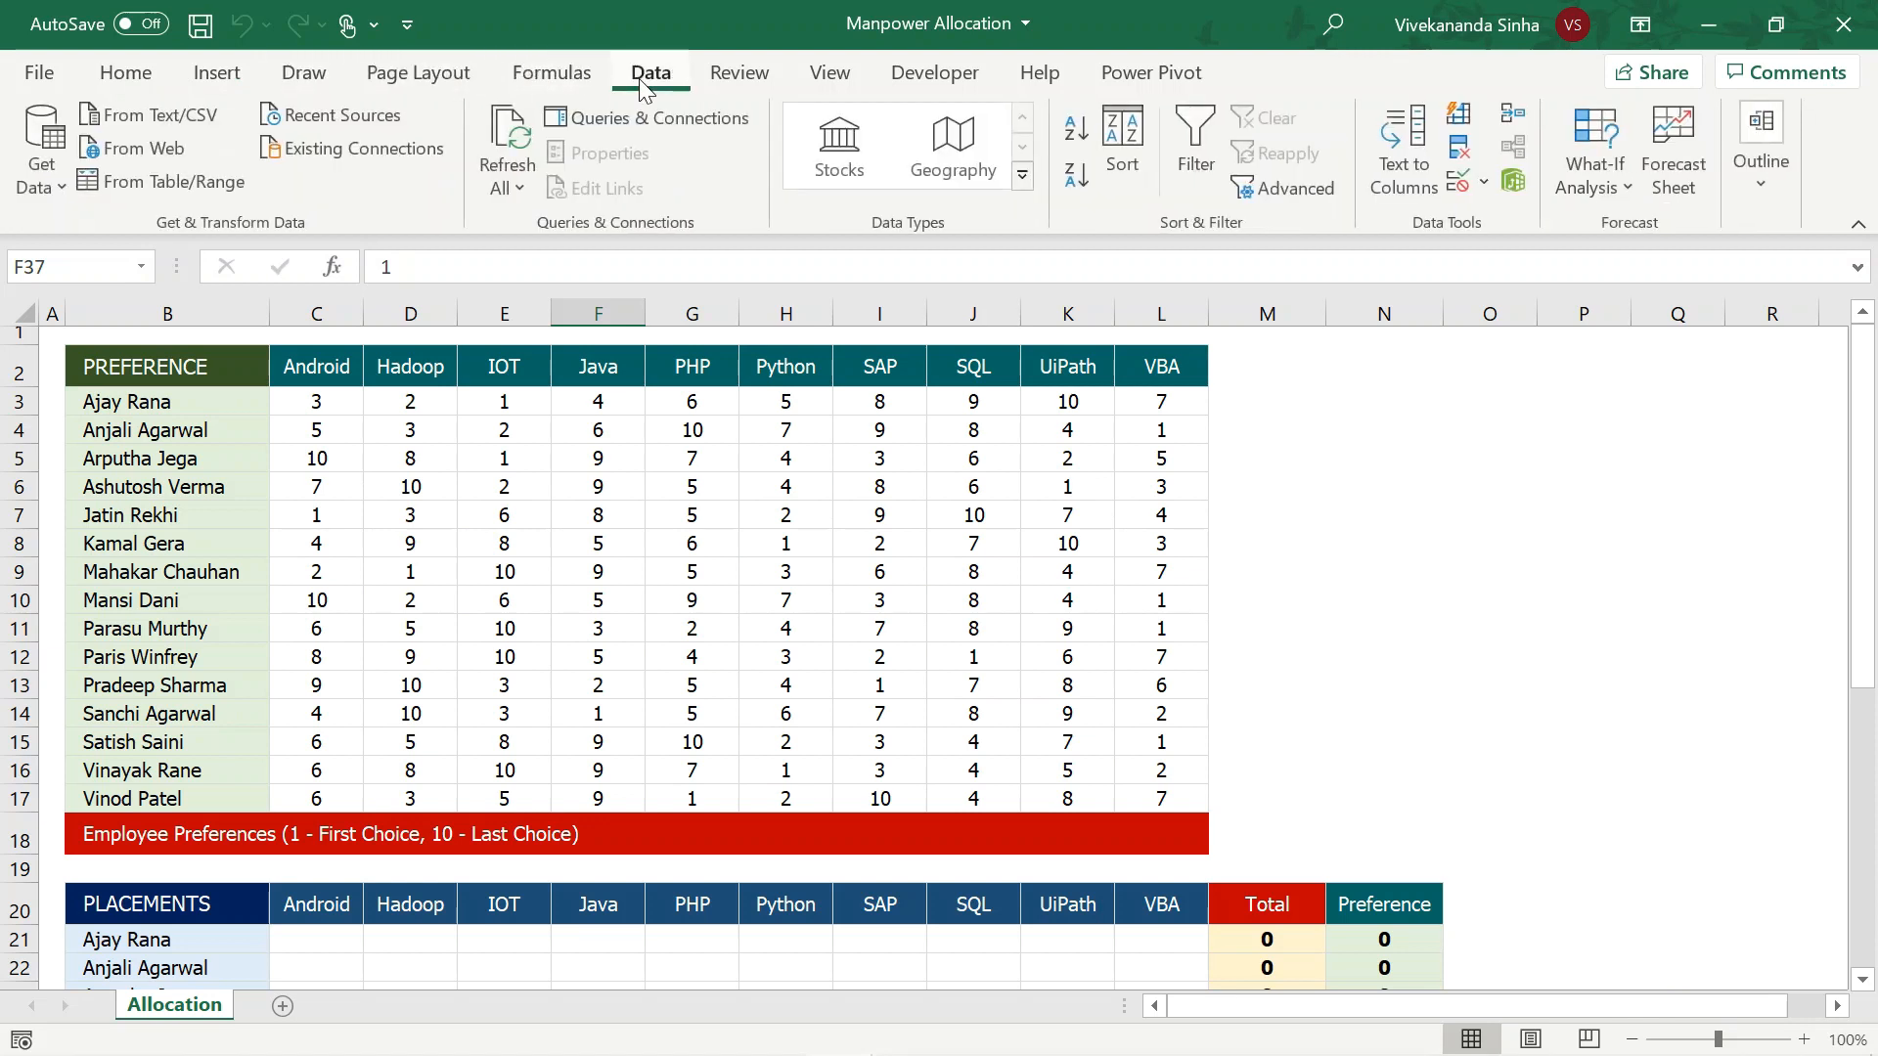
click(430, 427)
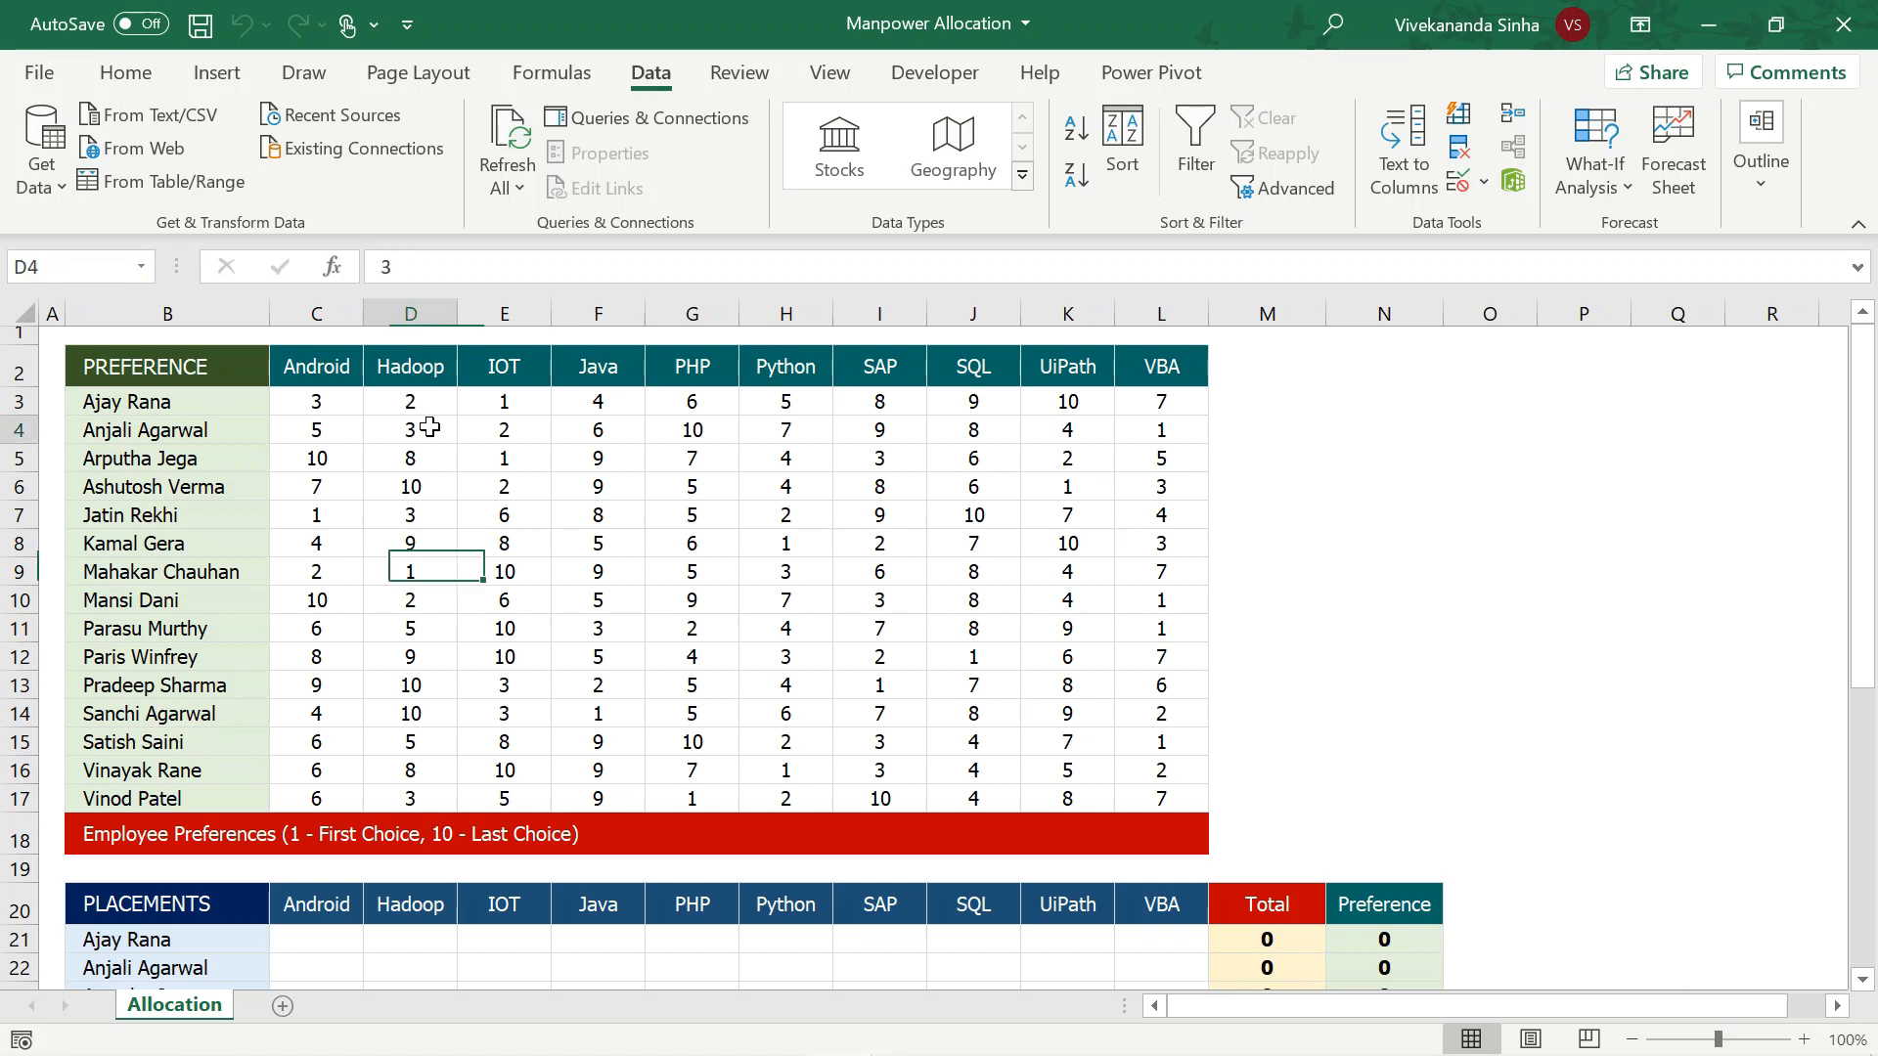
key(alt)
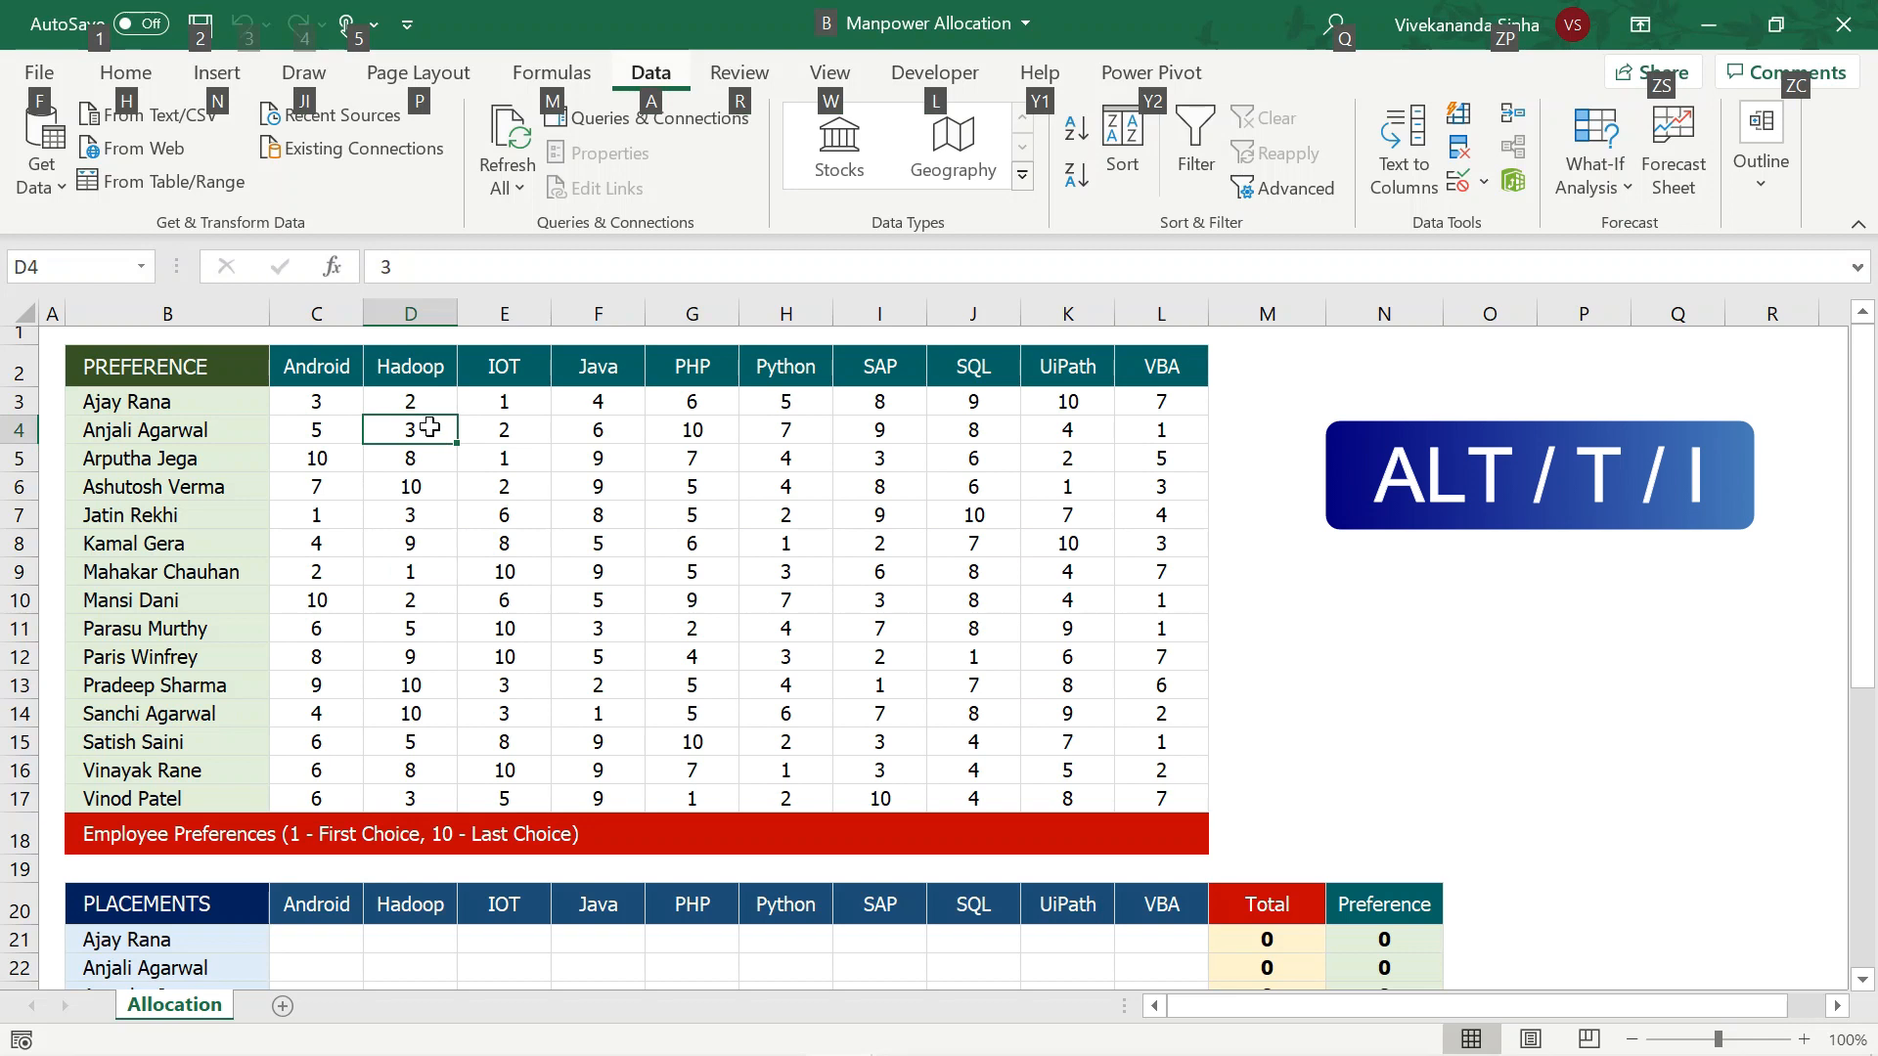
key(t)
key(i)
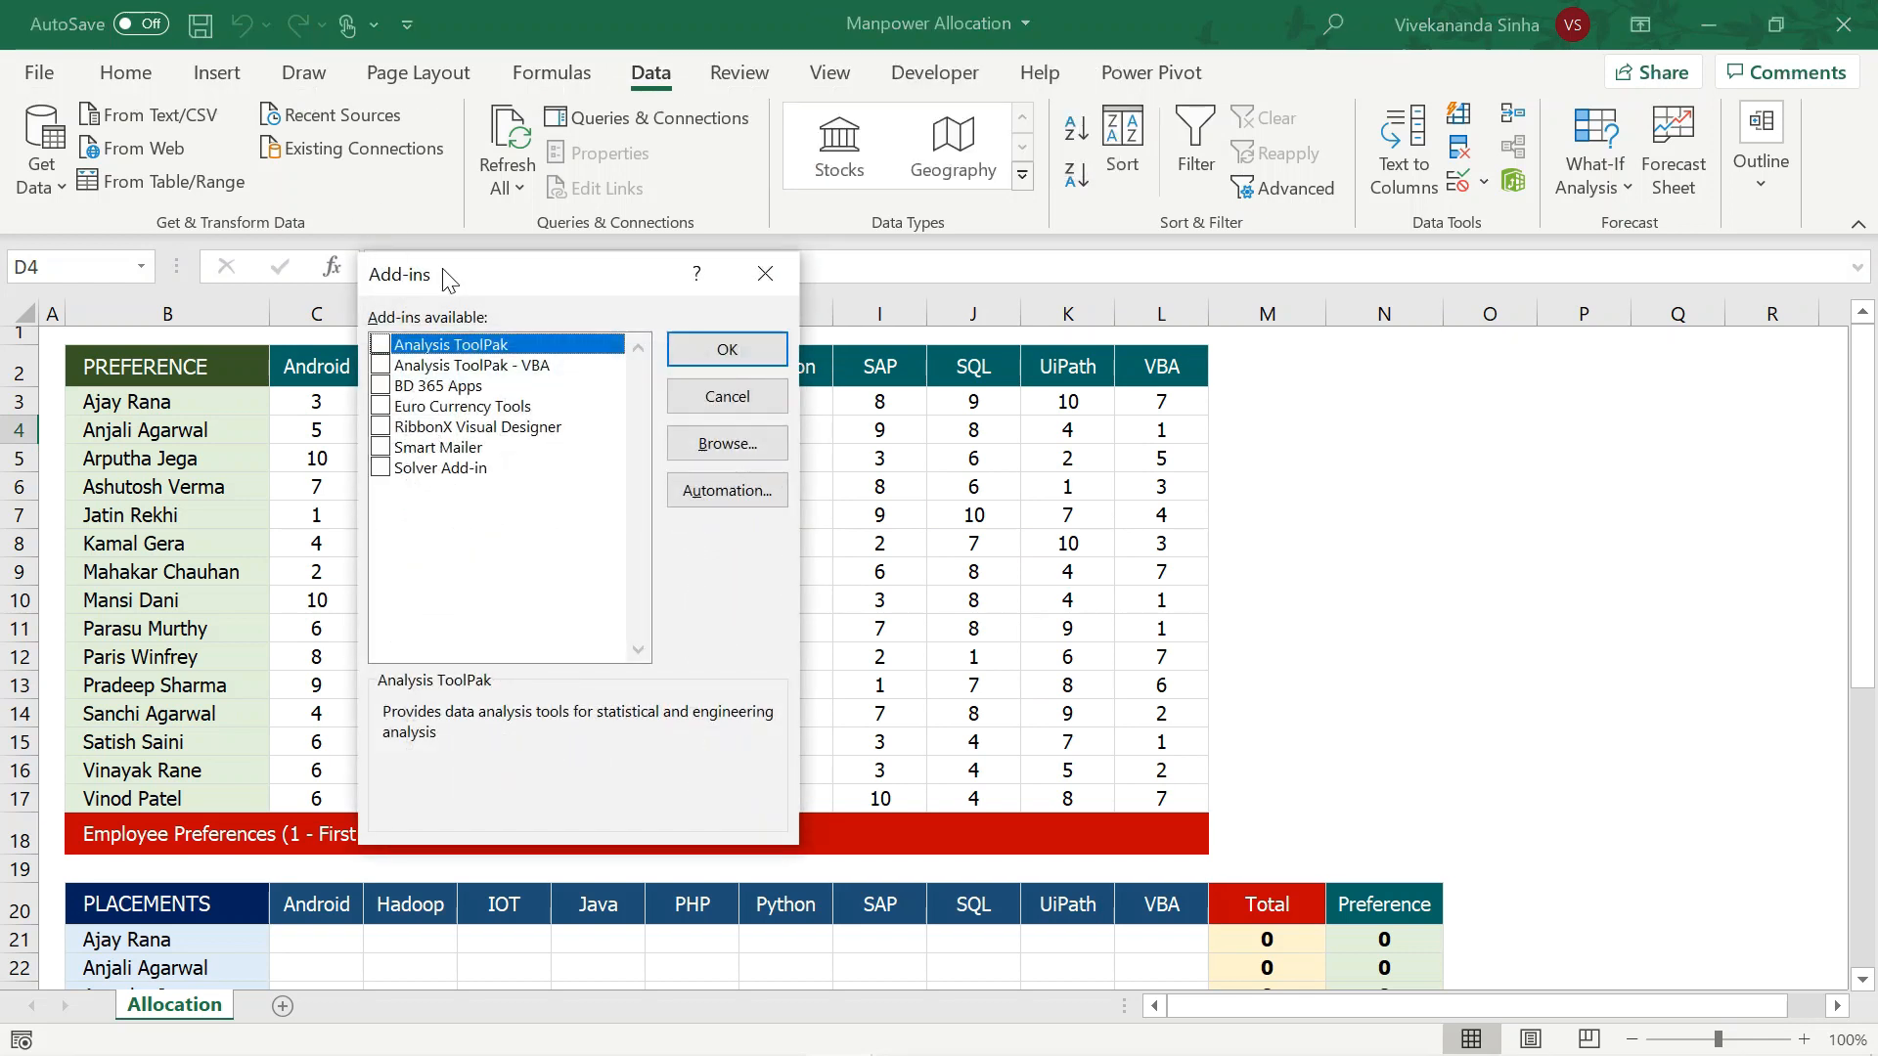
drag(450, 276, 725, 250)
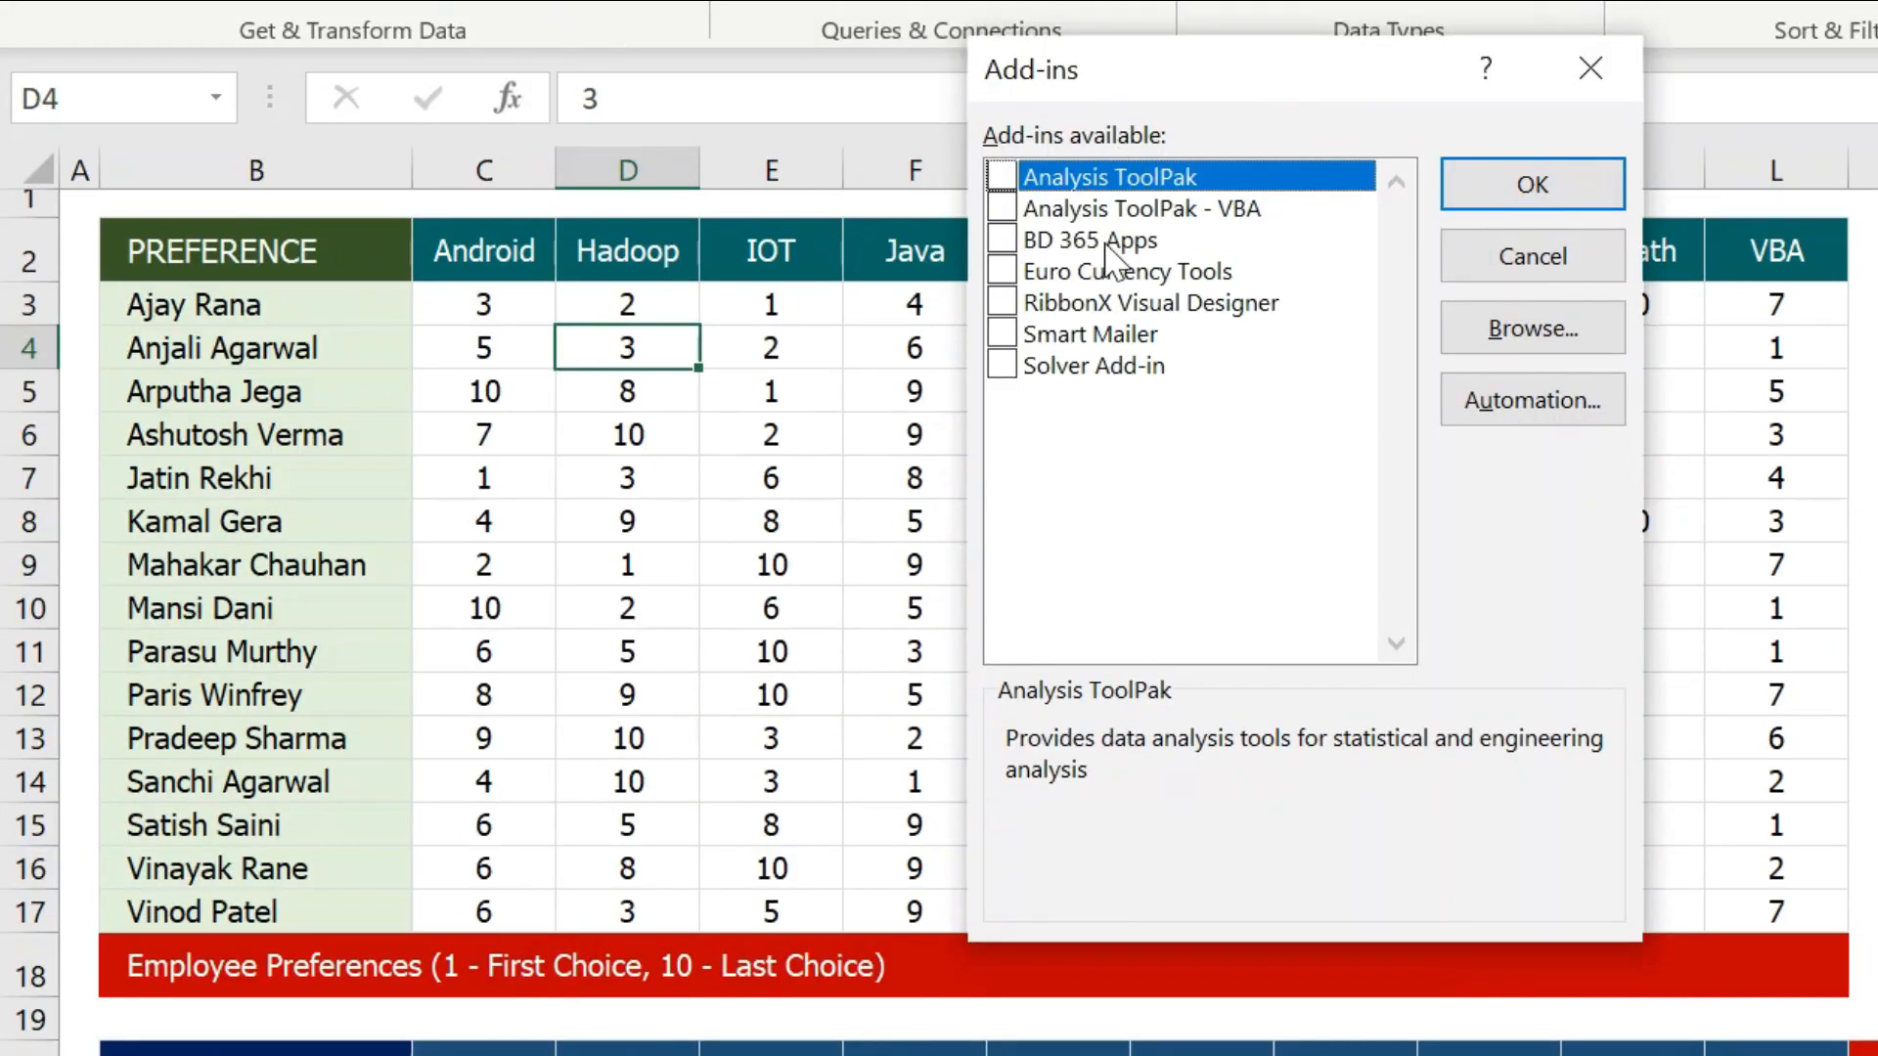
click(1003, 367)
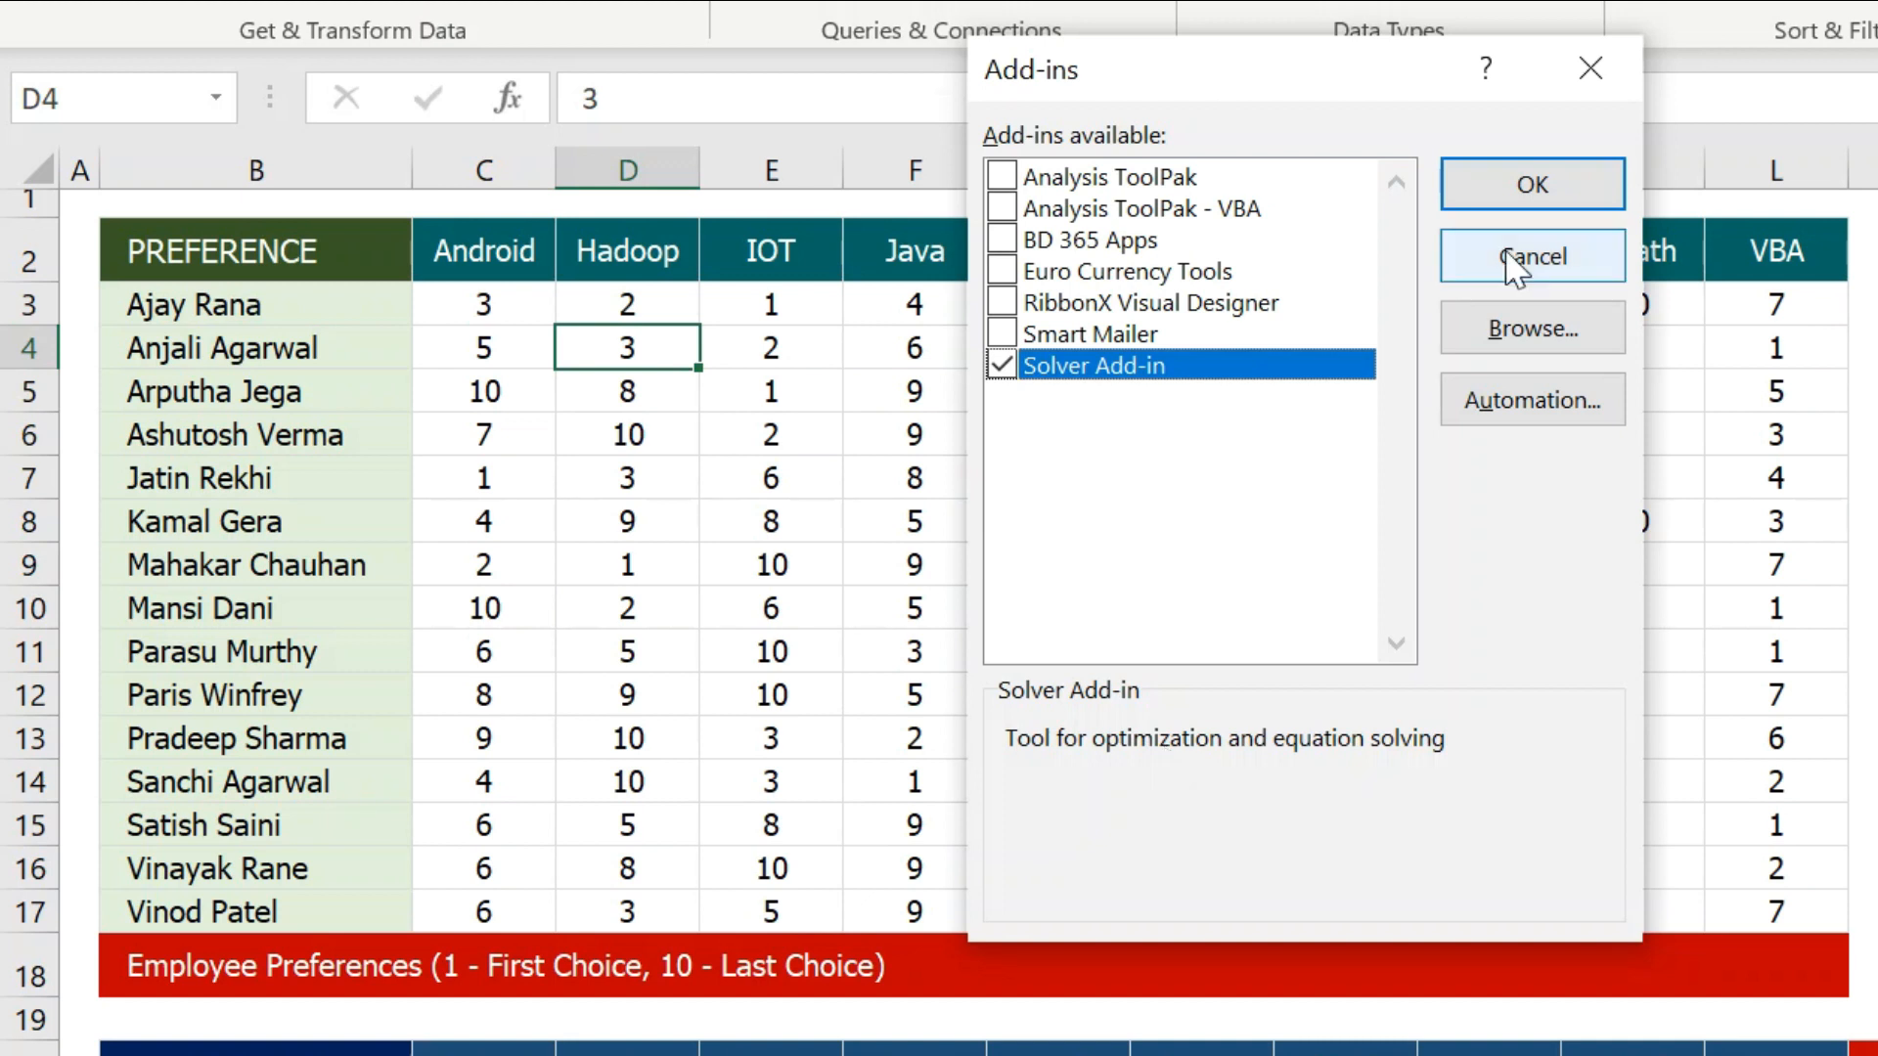
click(1537, 192)
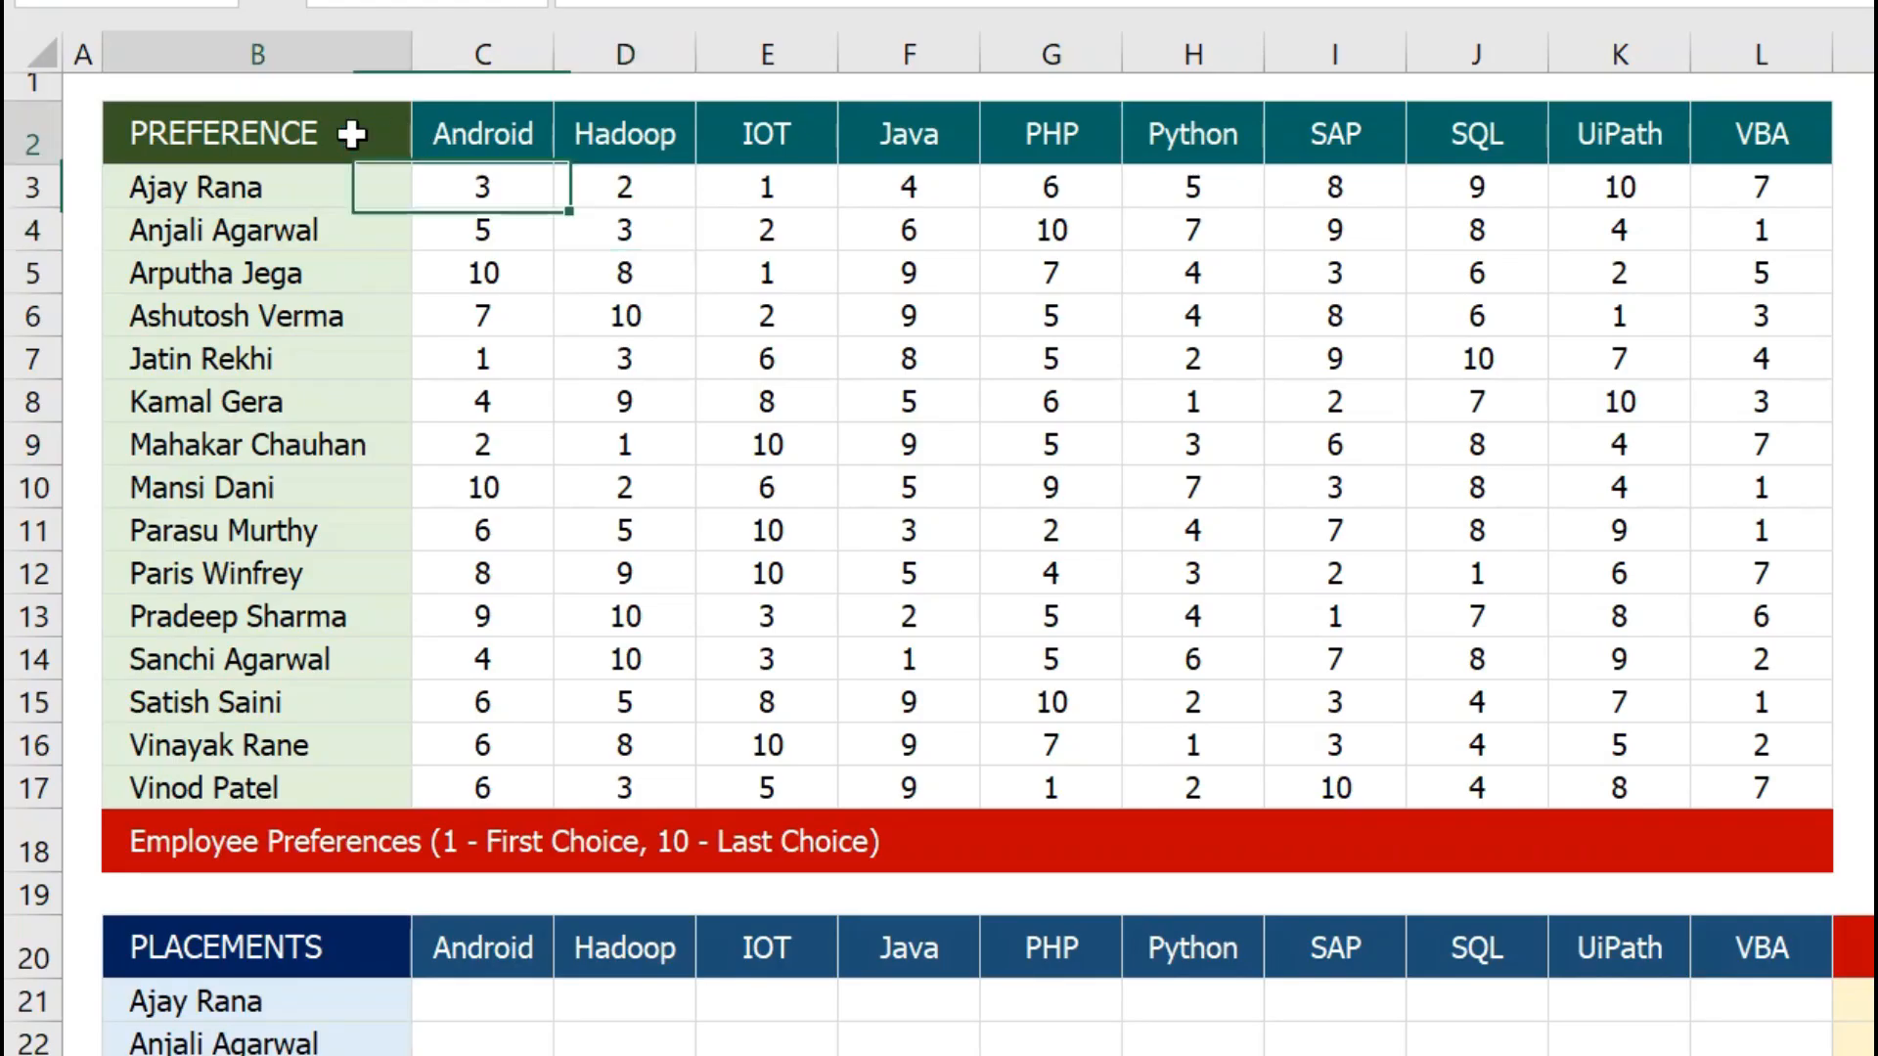
- Review the preference table range B2:L18 and the empty placement grid C21:L35
drag(230, 369, 1117, 796)
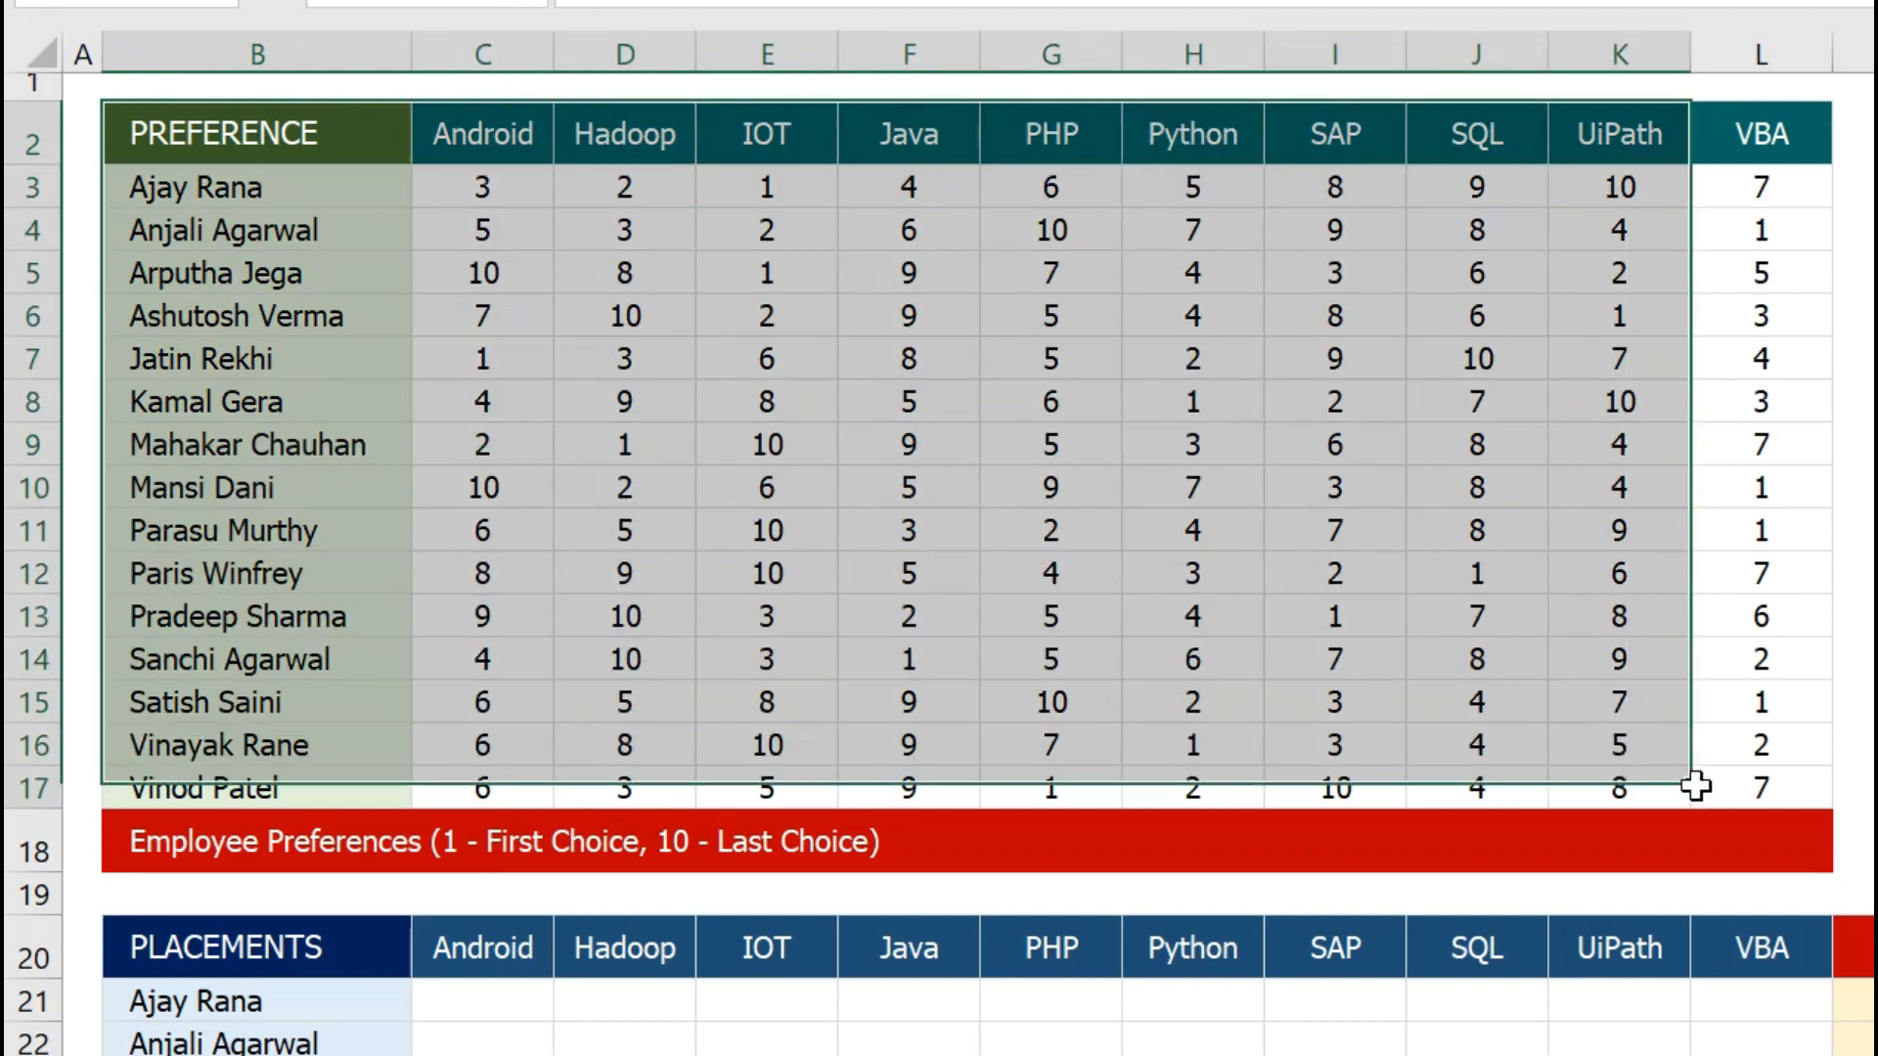
drag(1695, 785, 1726, 818)
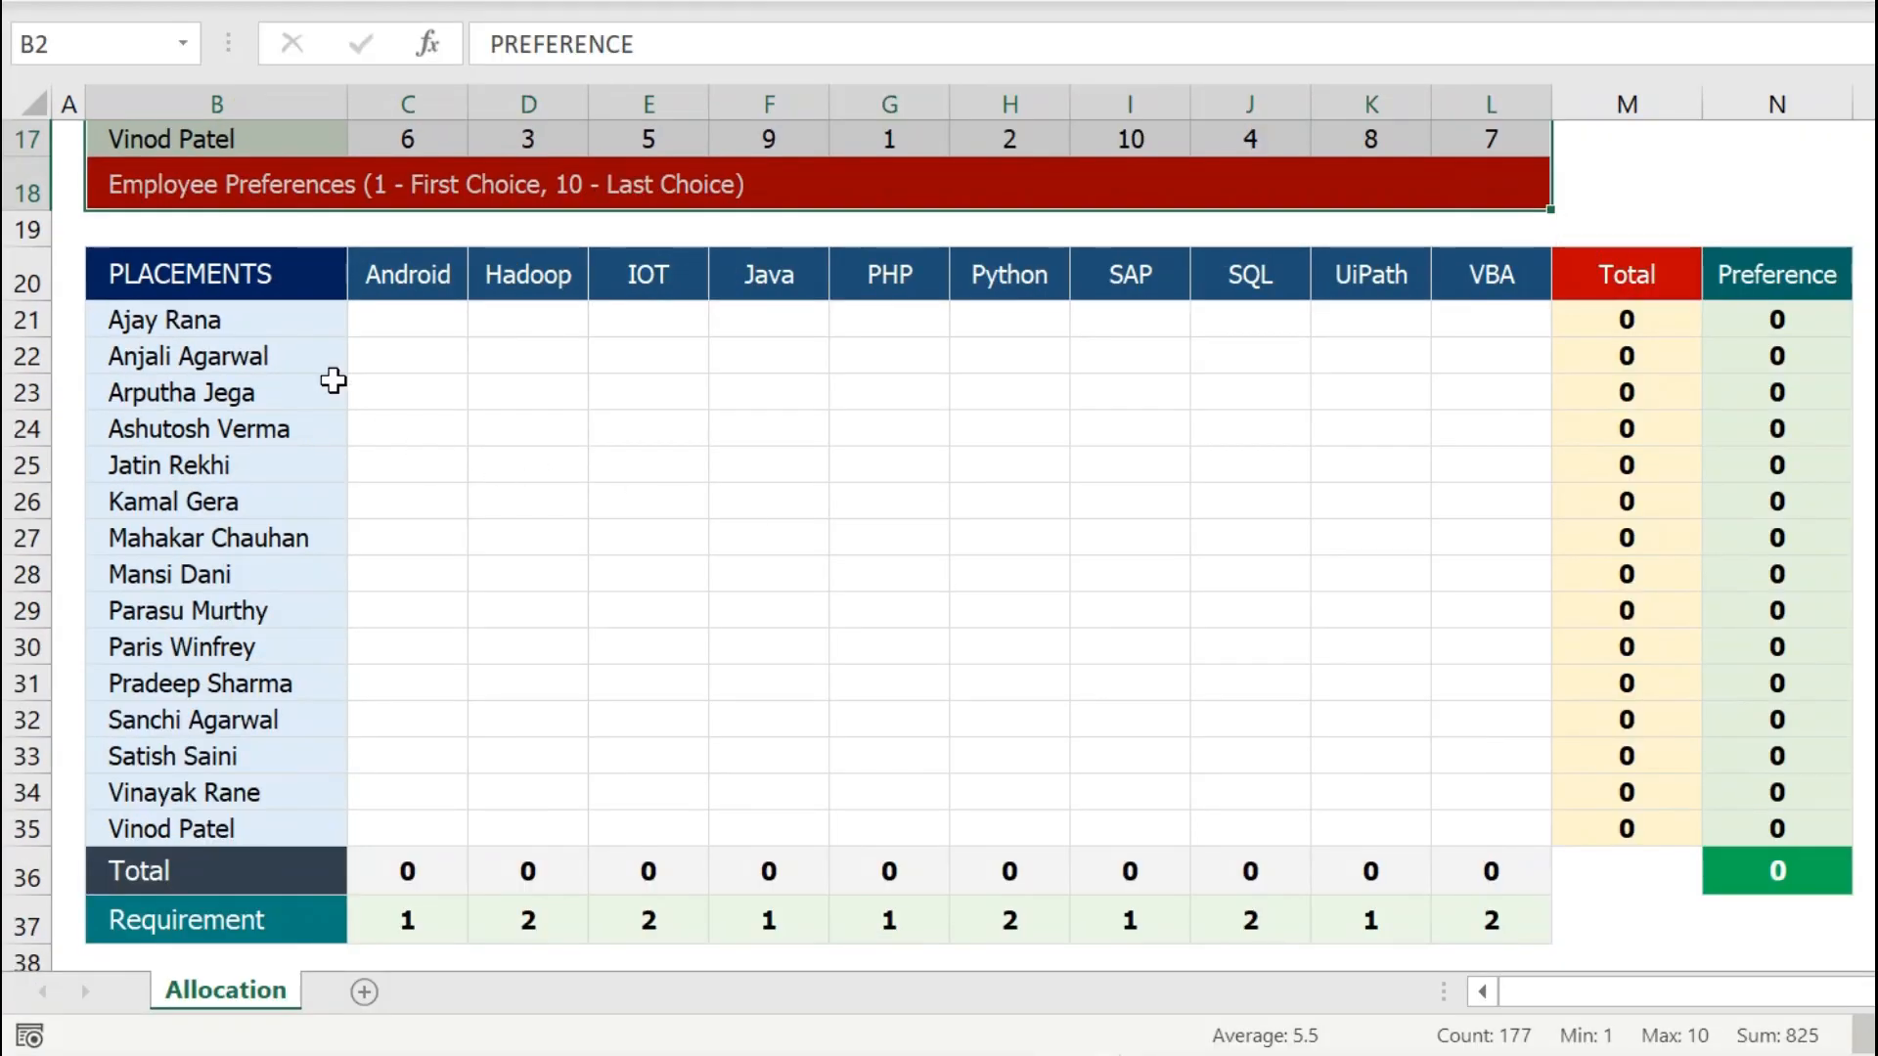
click(266, 323)
drag(404, 323, 1512, 816)
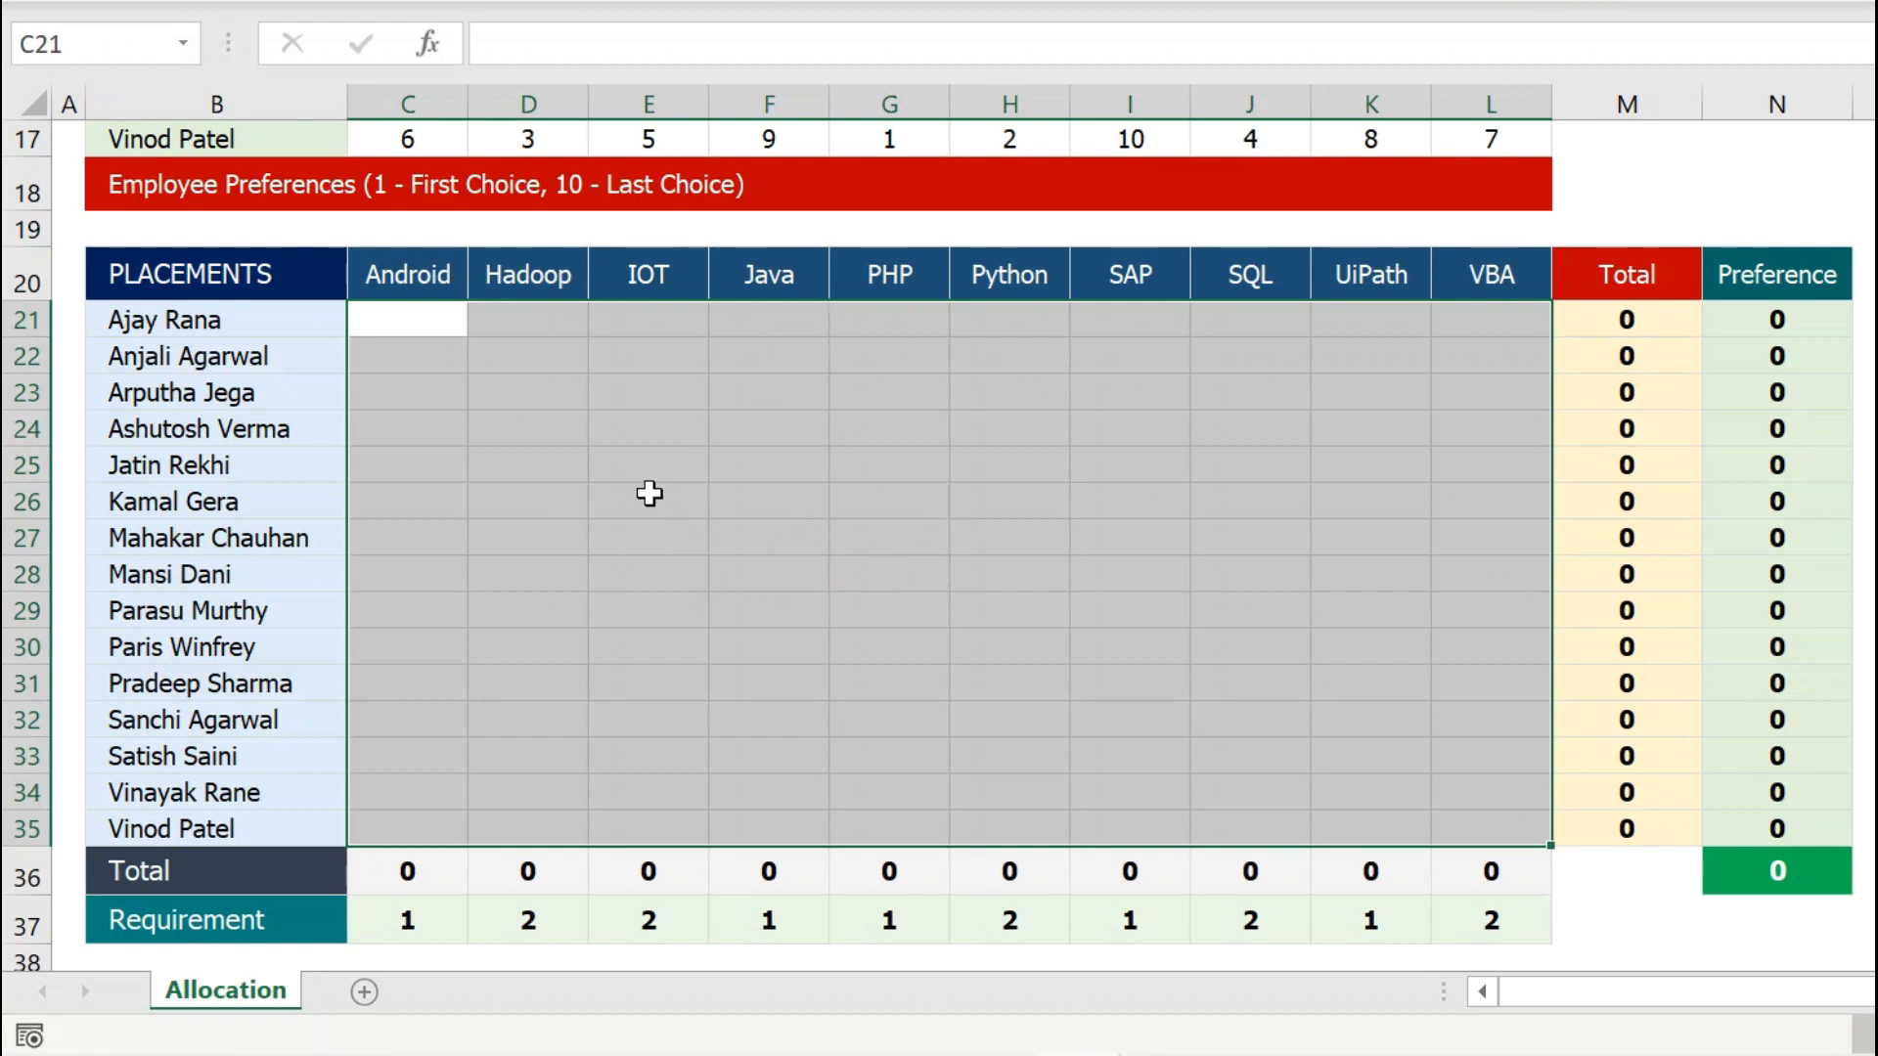
- Fill the first employee's placements in C21:L21 with 0, 1, 1, 1, 0, 0, 0, 1, 1, 1
click(432, 332)
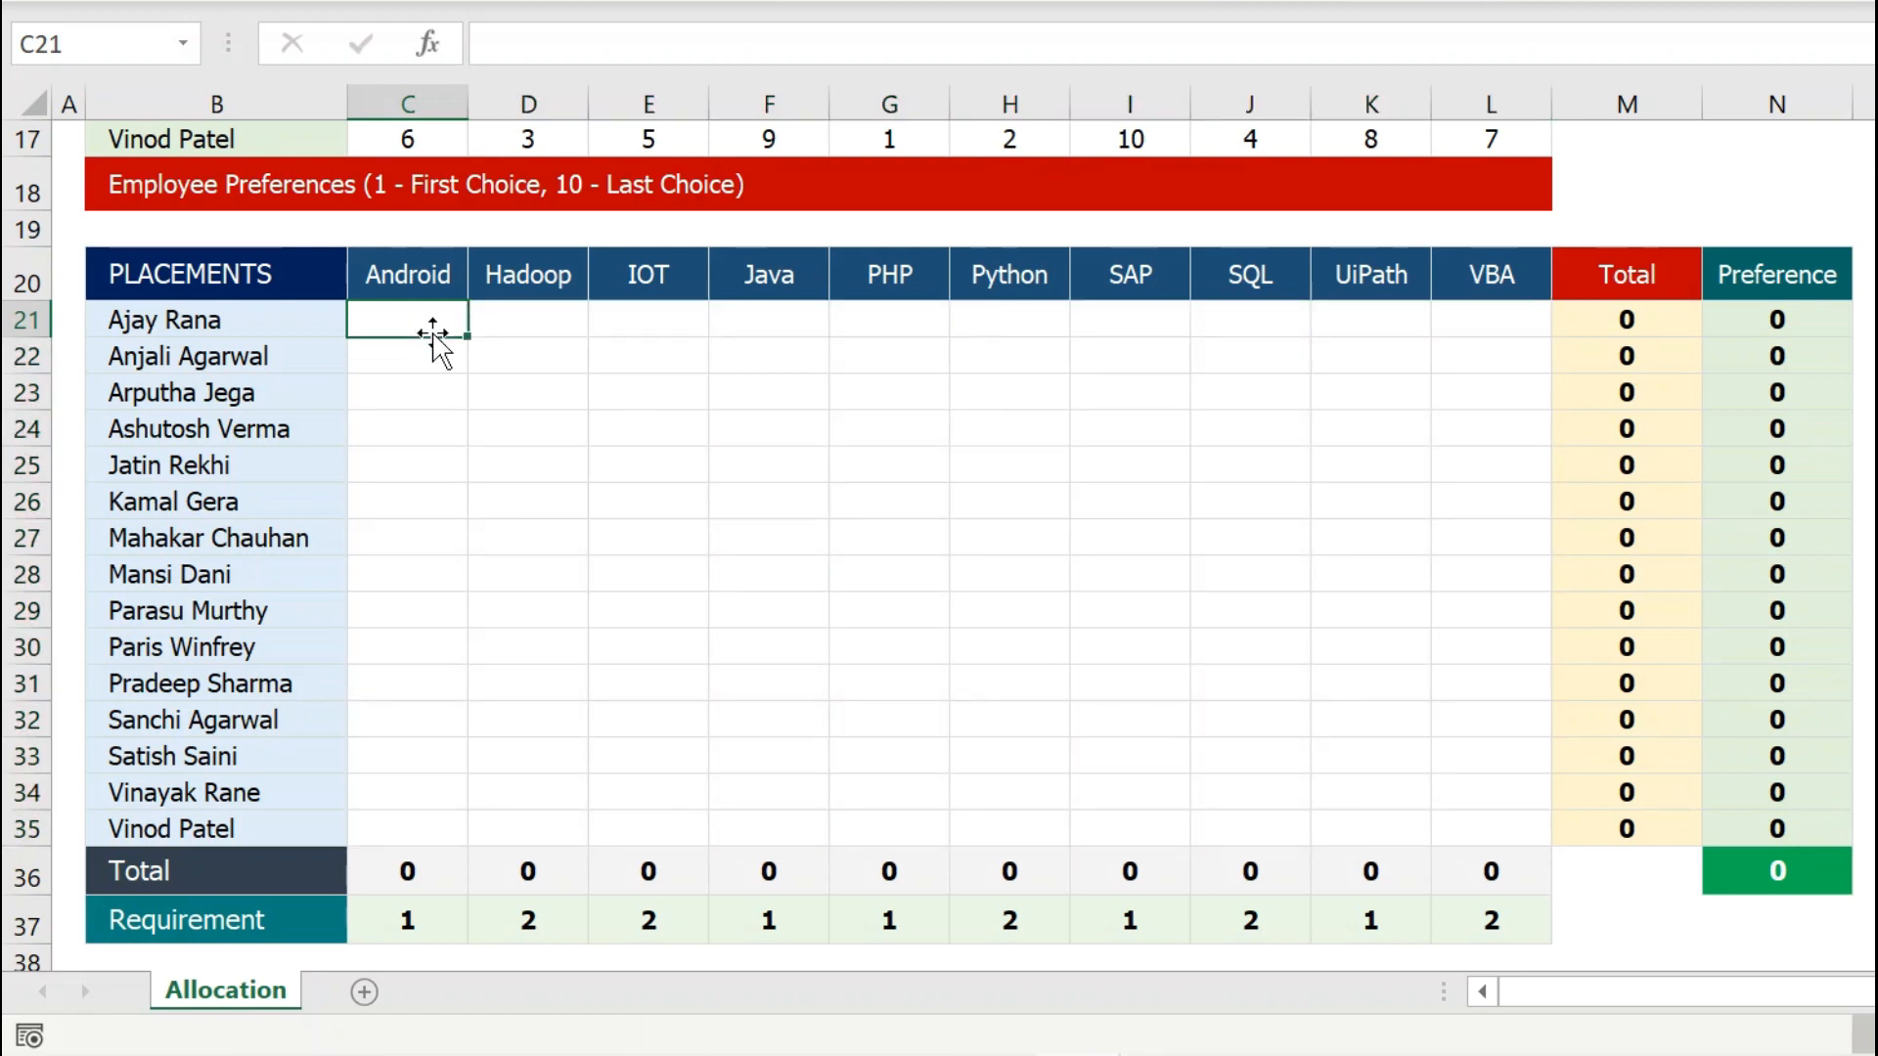
text(0)
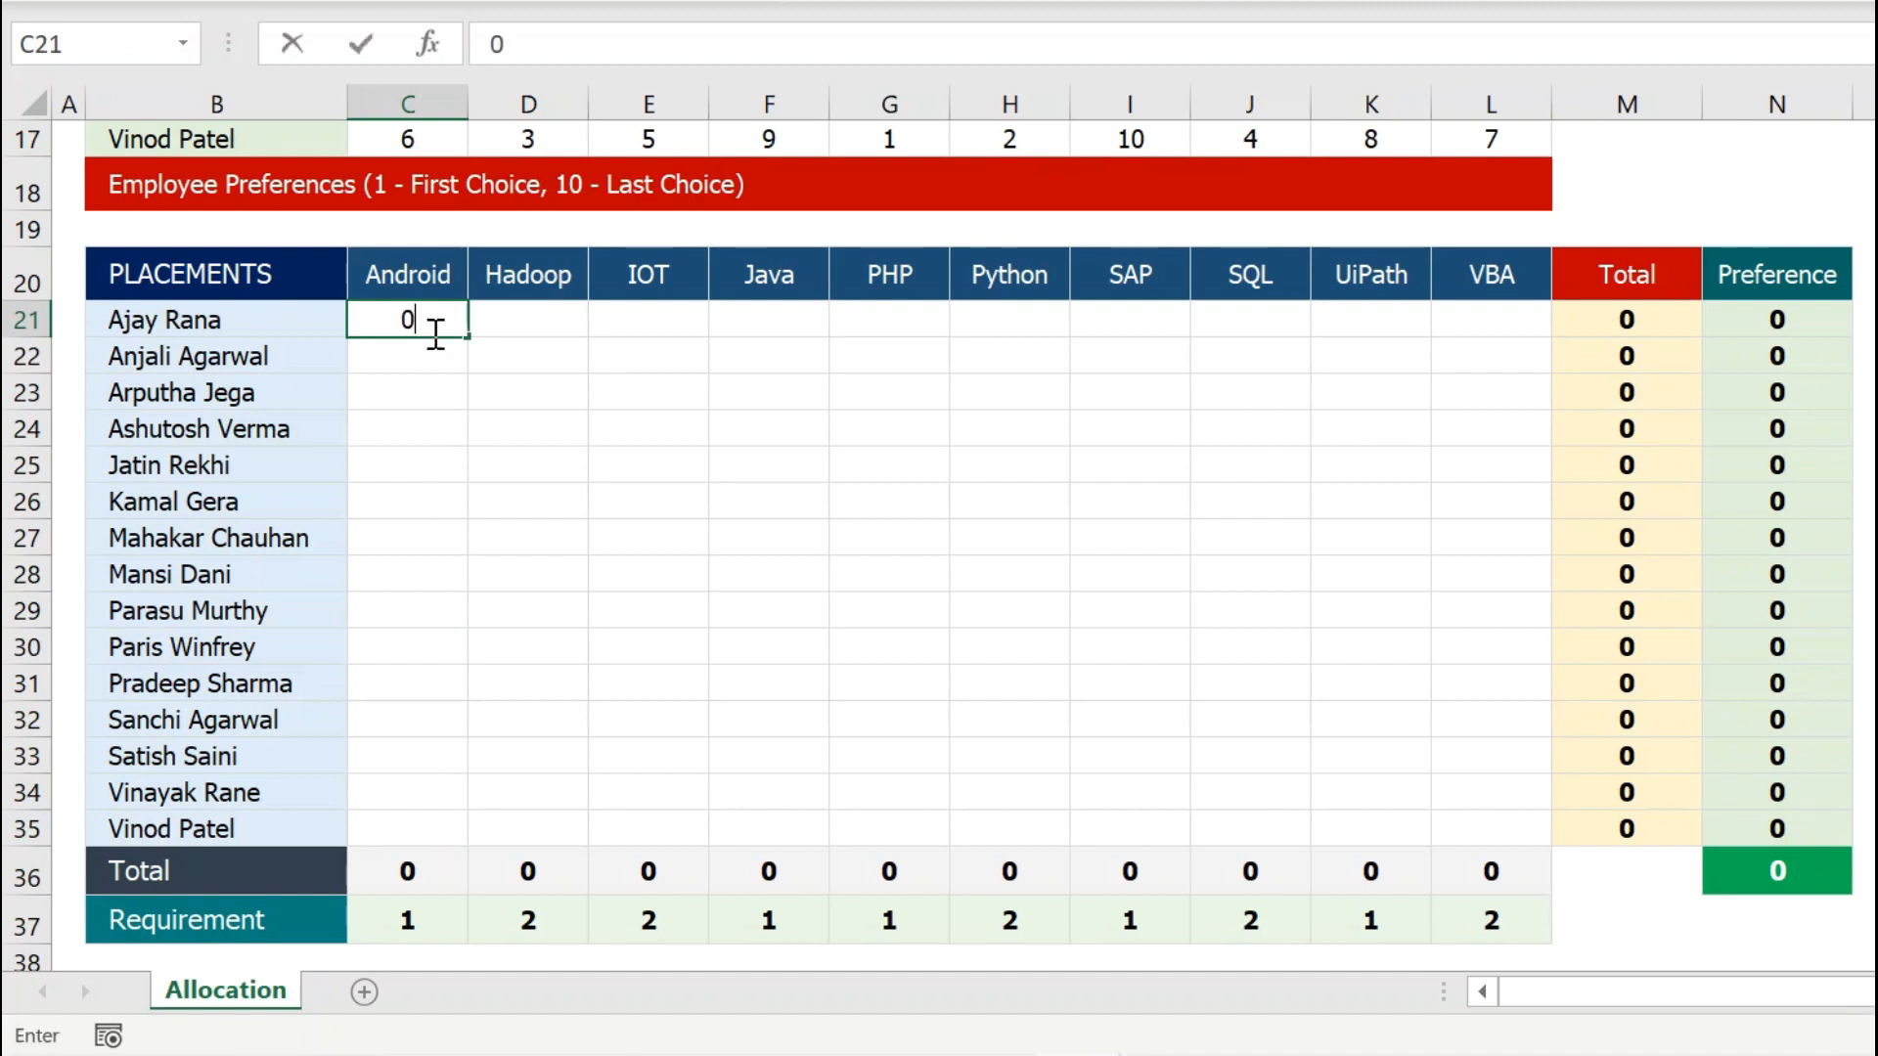
key(Tab)
text(1)
key(Tab)
text(1)
key(Tab)
text(1)
key(Tab)
text(0	0	0	1	1	1)
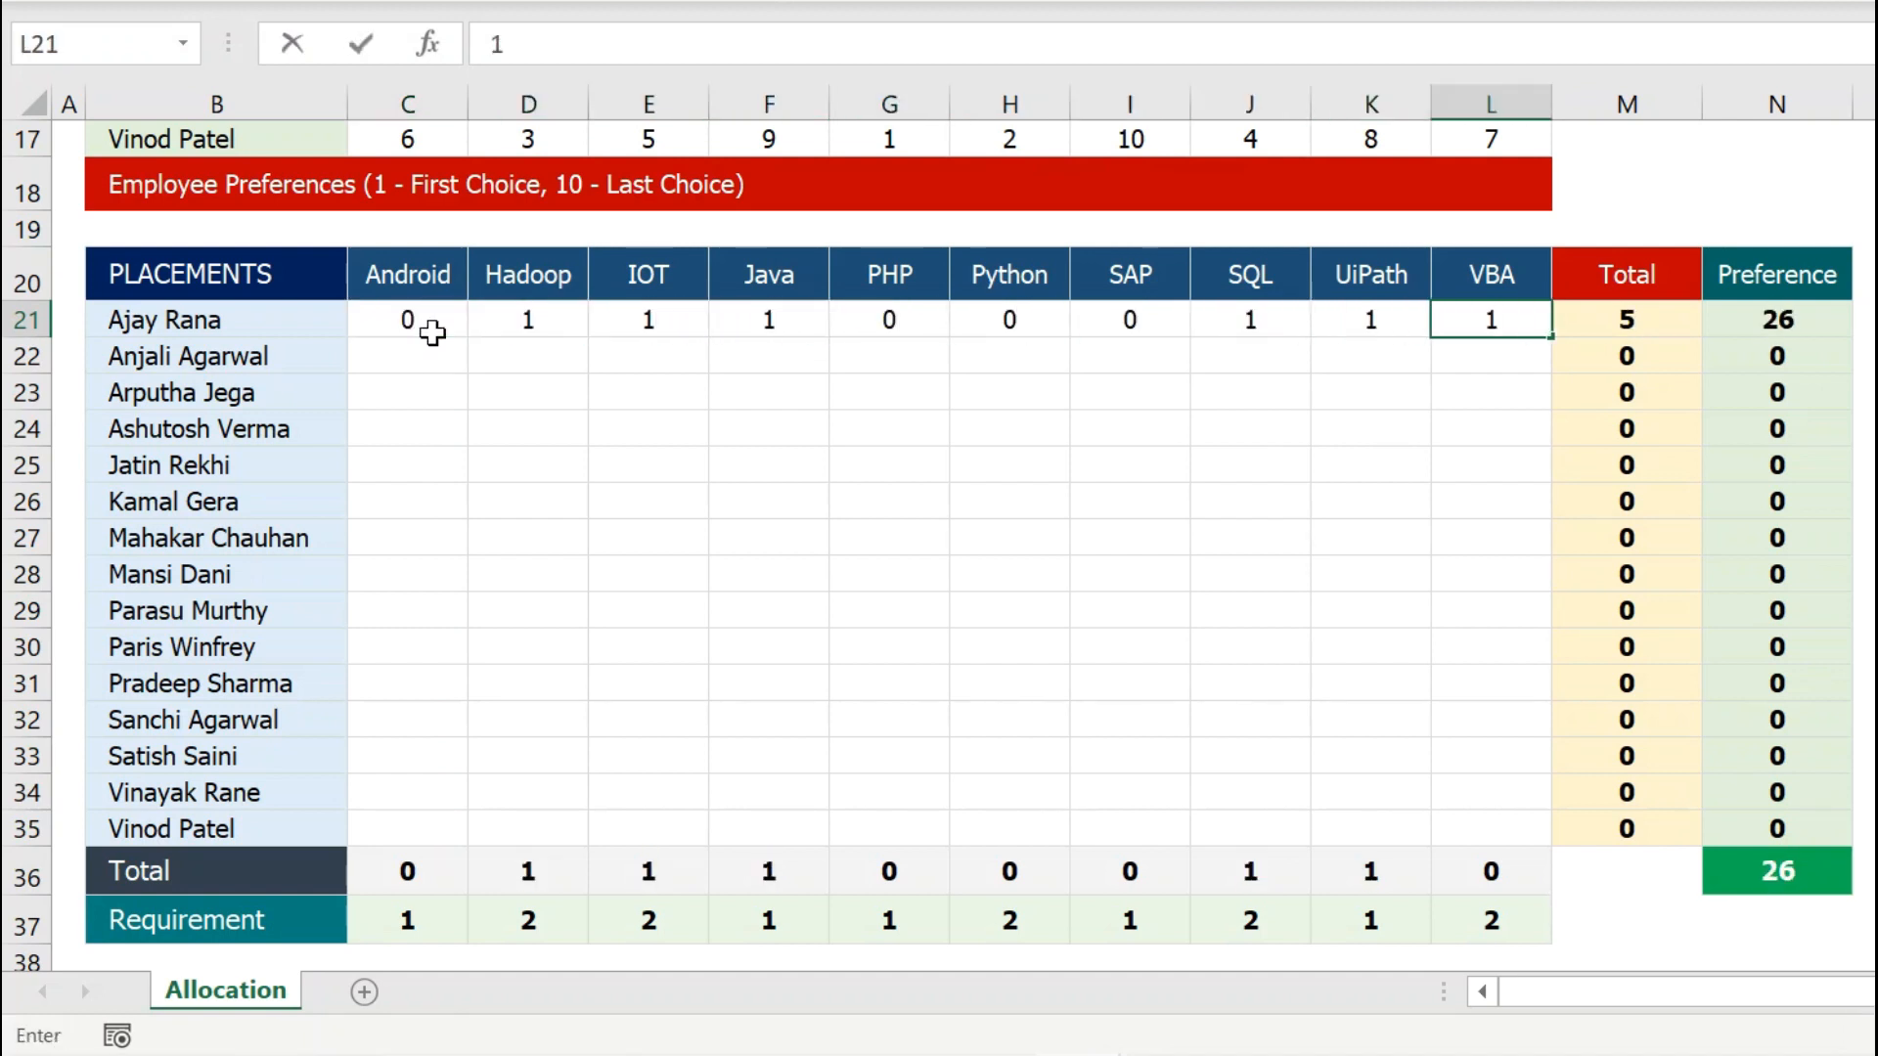
click(494, 344)
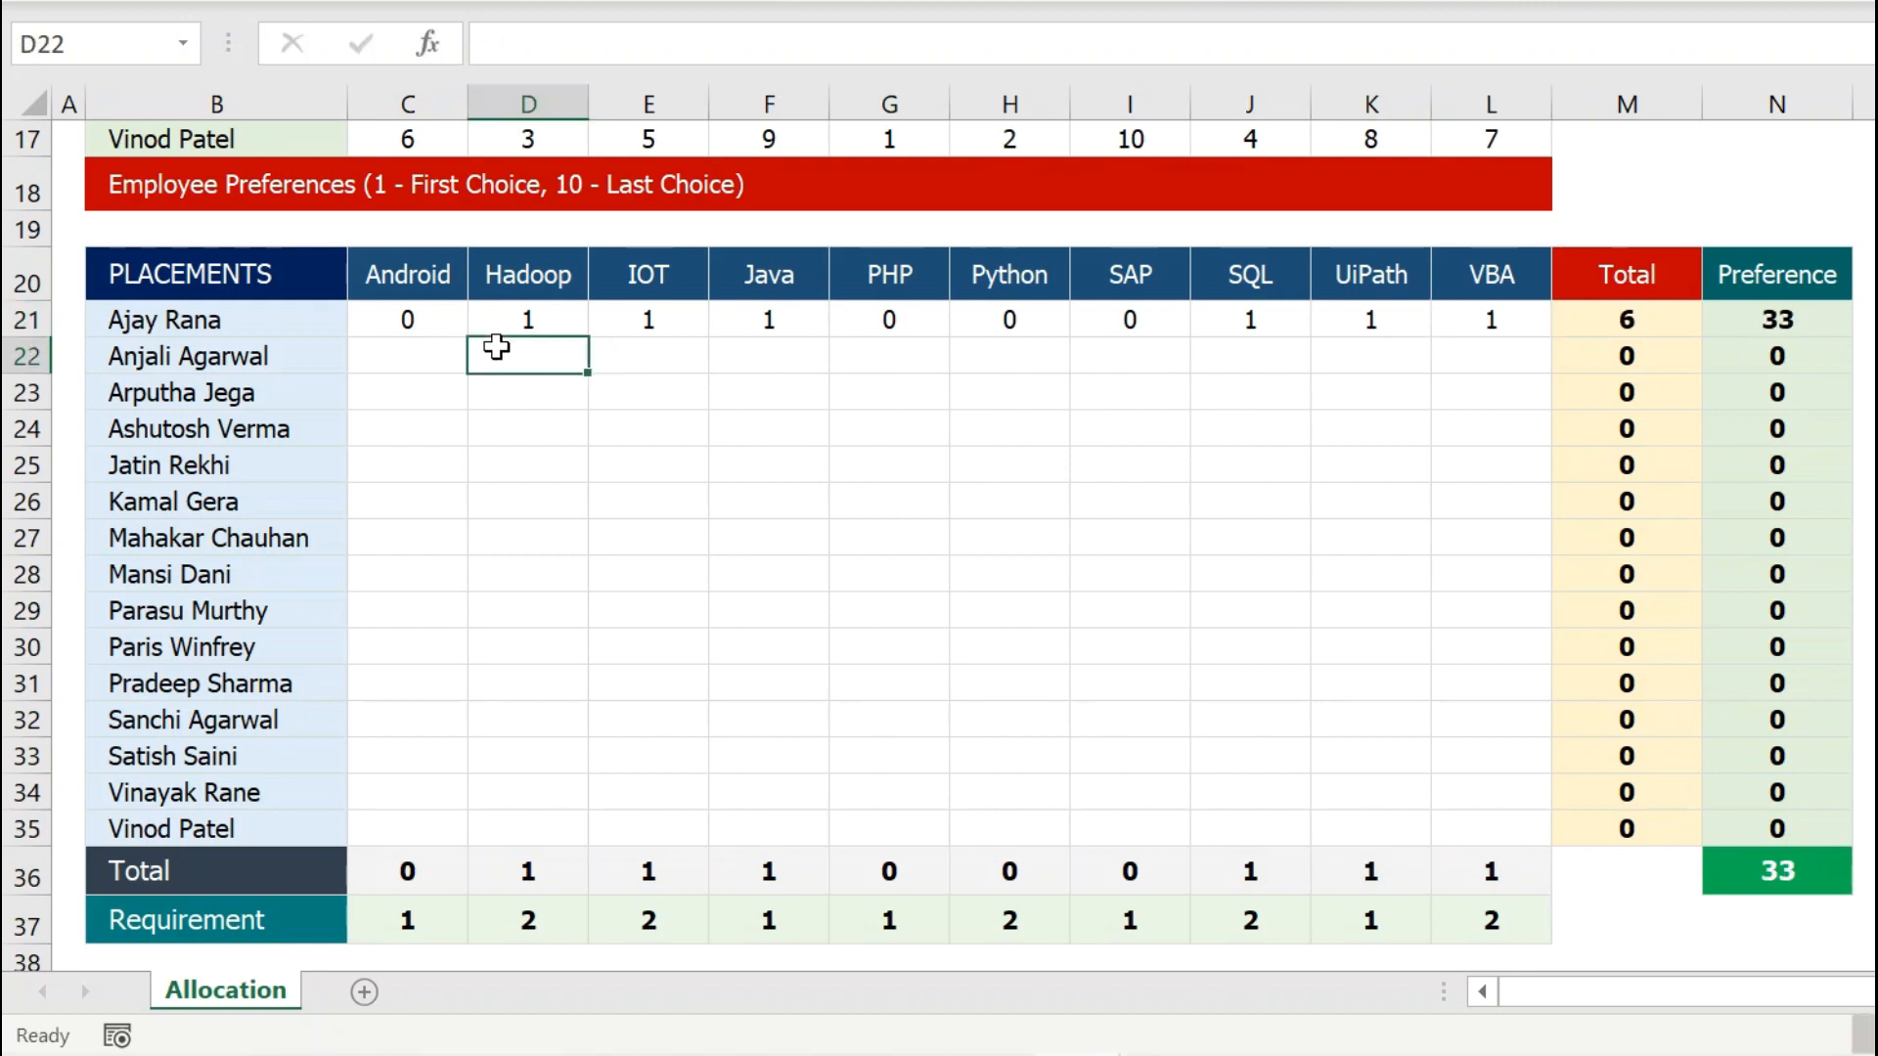
- Review the first employee's placements in row 21, the Total formula in M21 and the Total column M21:M35
click(377, 325)
click(734, 323)
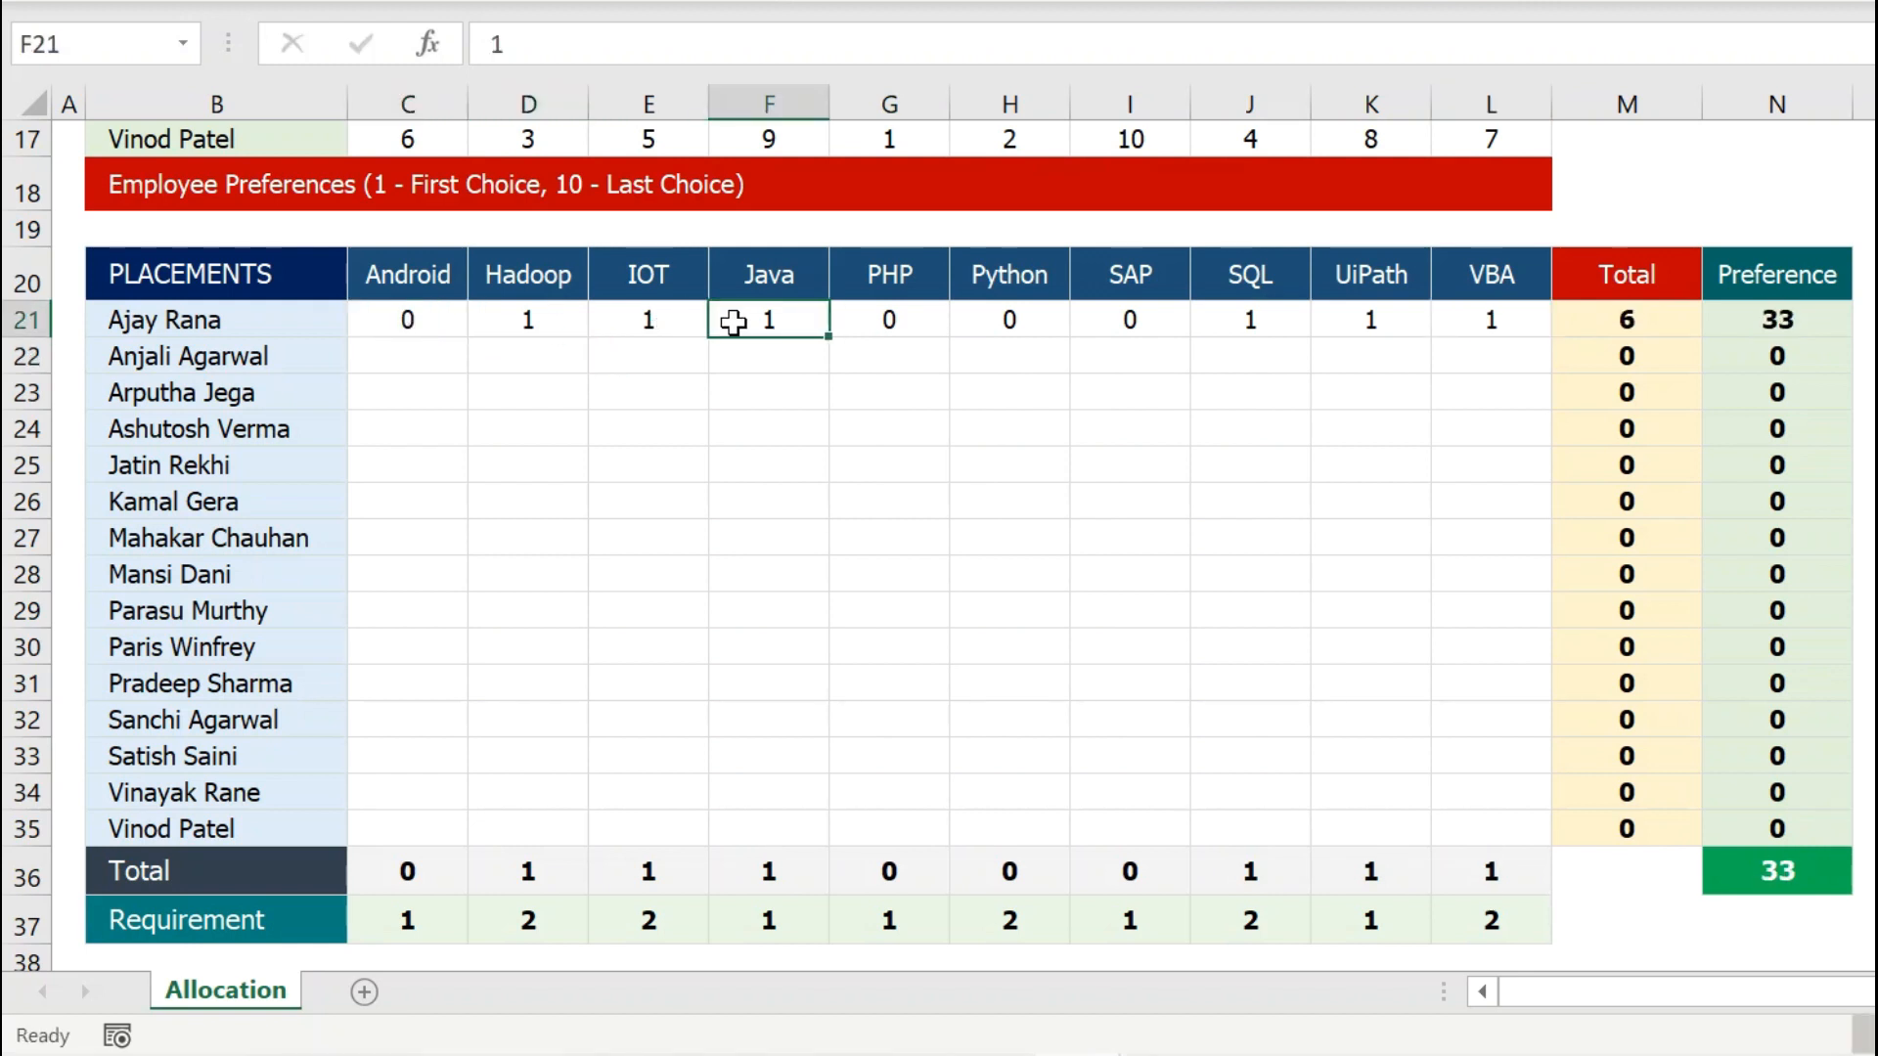
click(381, 323)
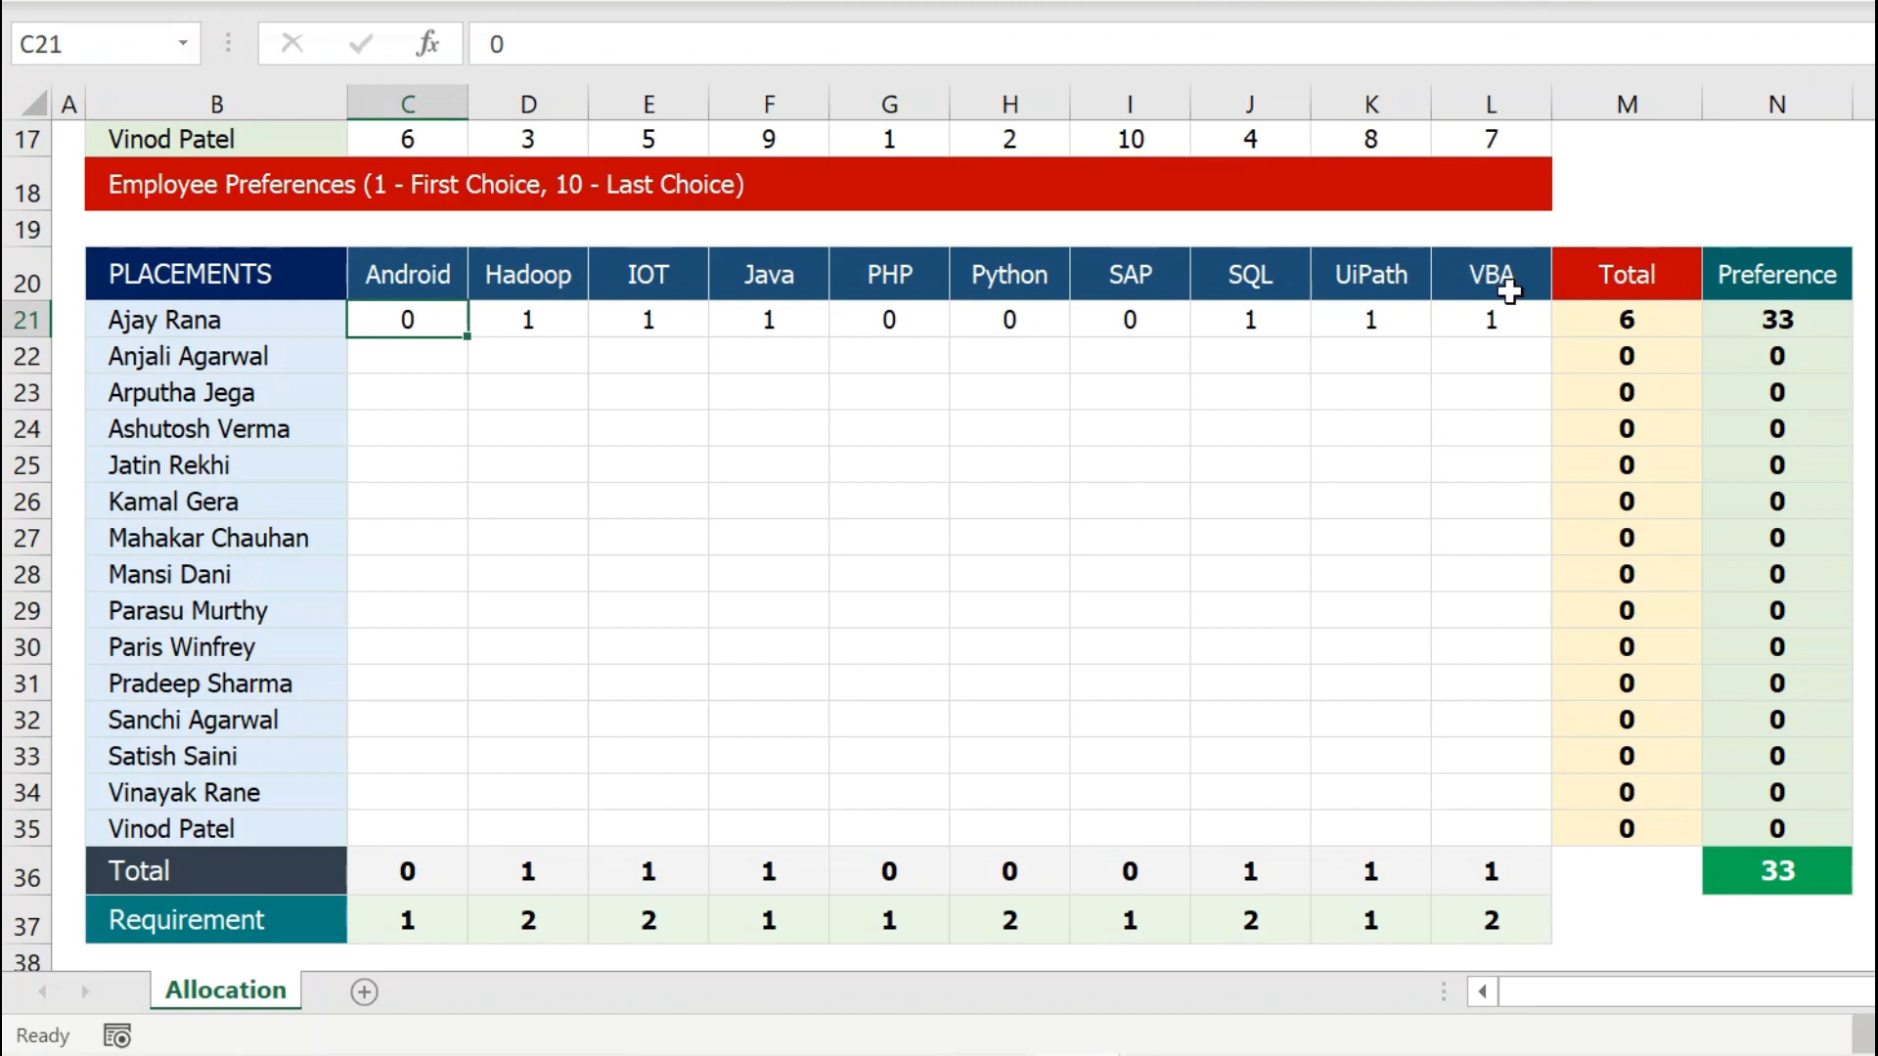
click(1596, 320)
double_click(1597, 320)
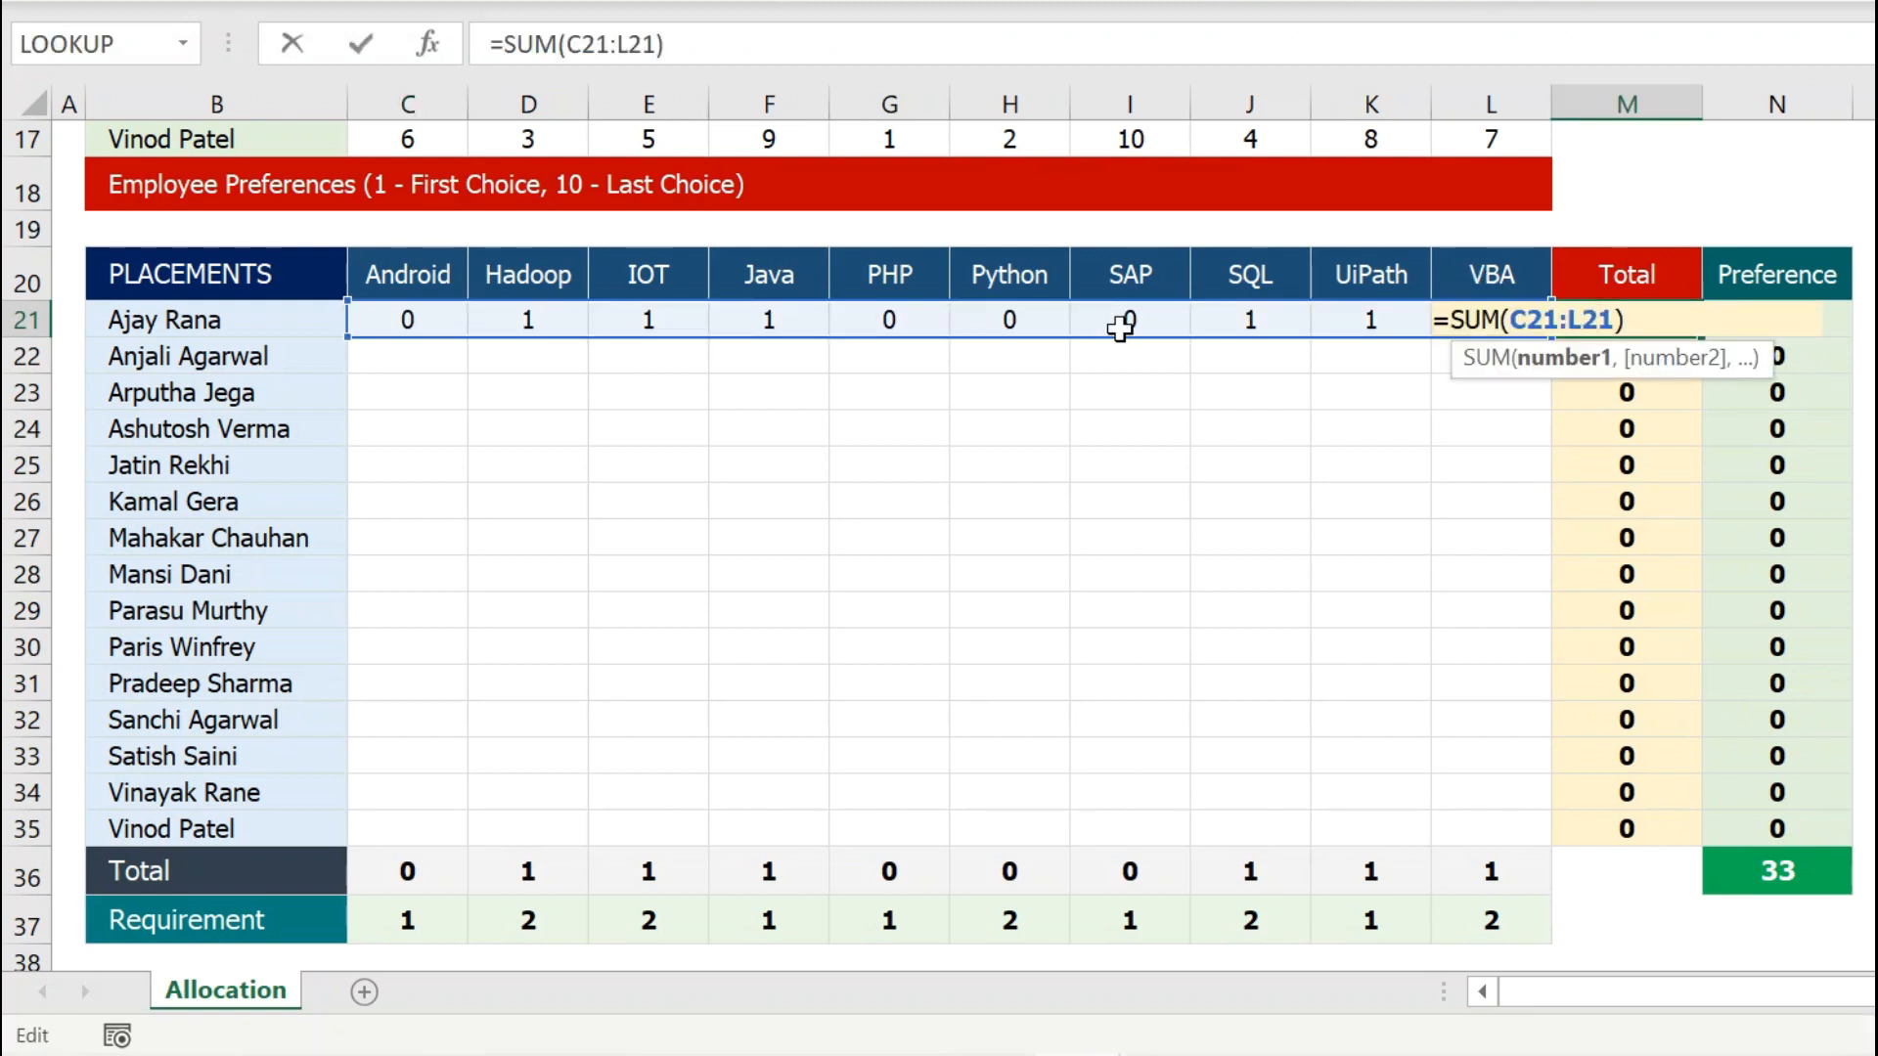
key(Escape)
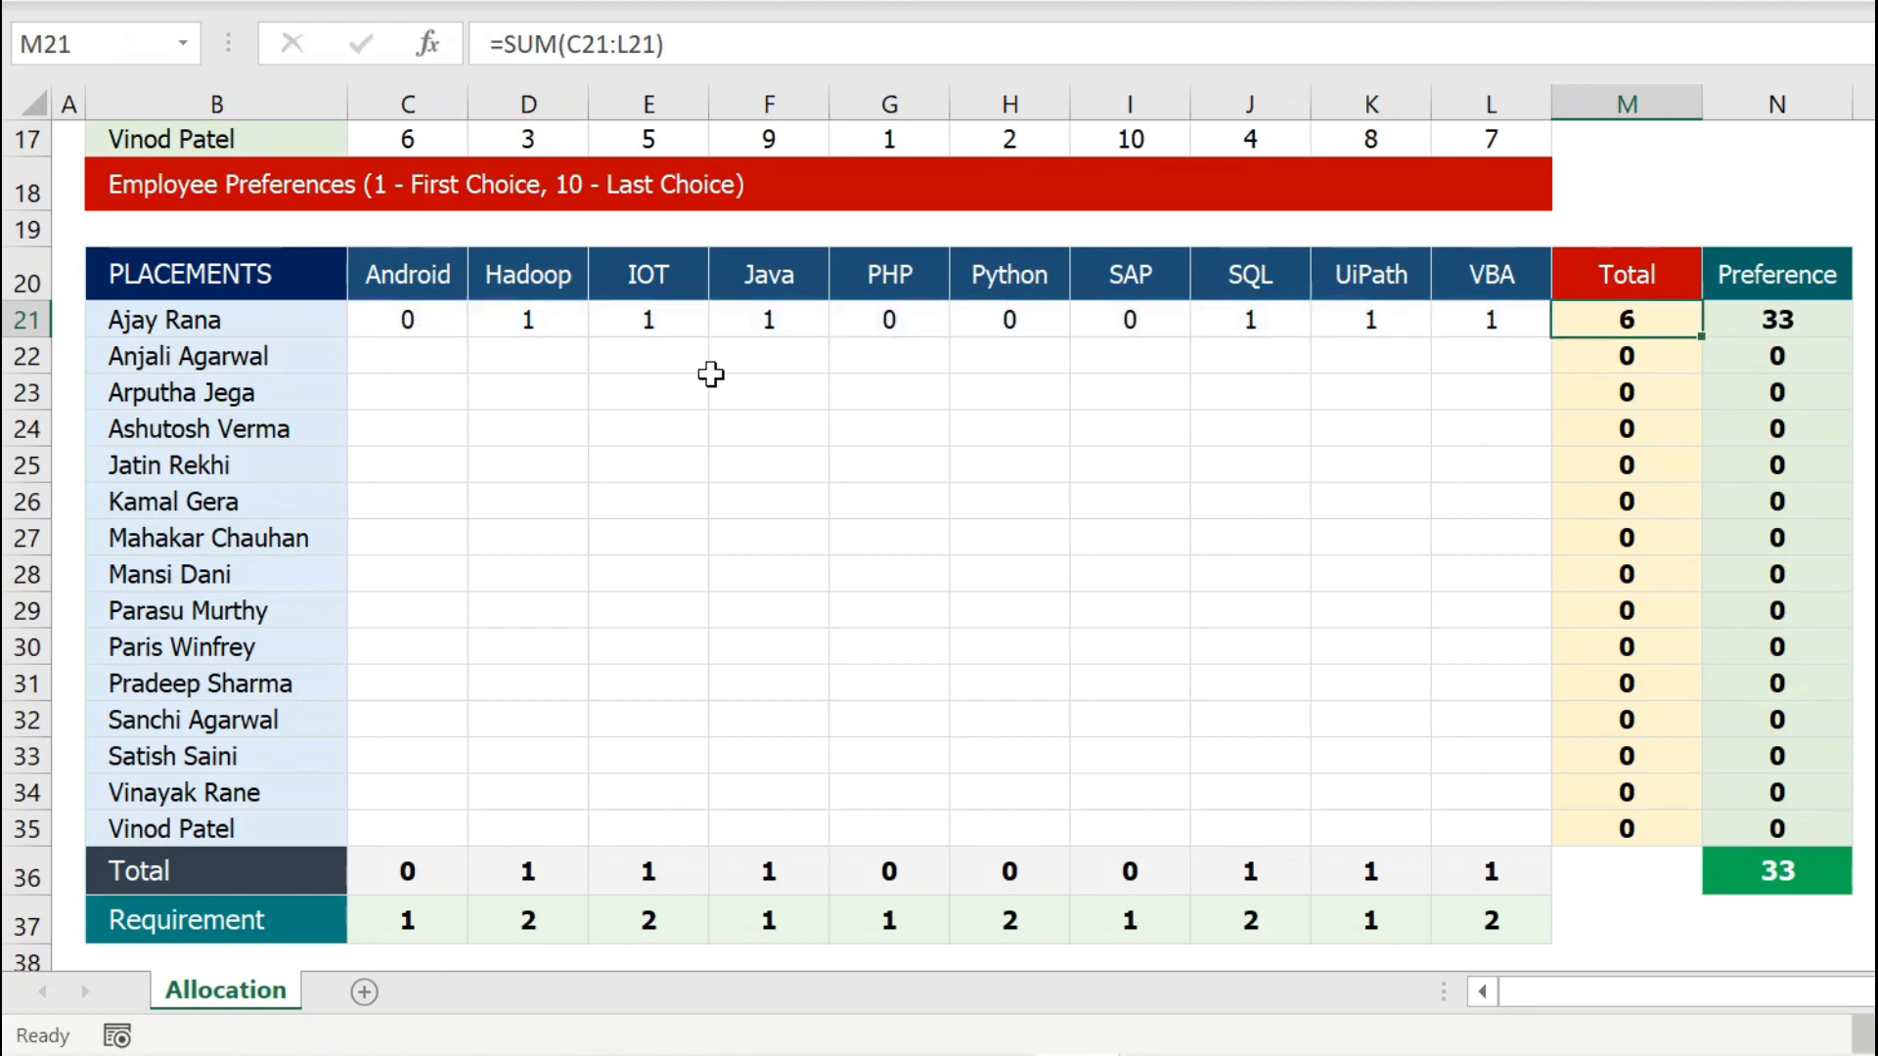
drag(1627, 320, 1637, 812)
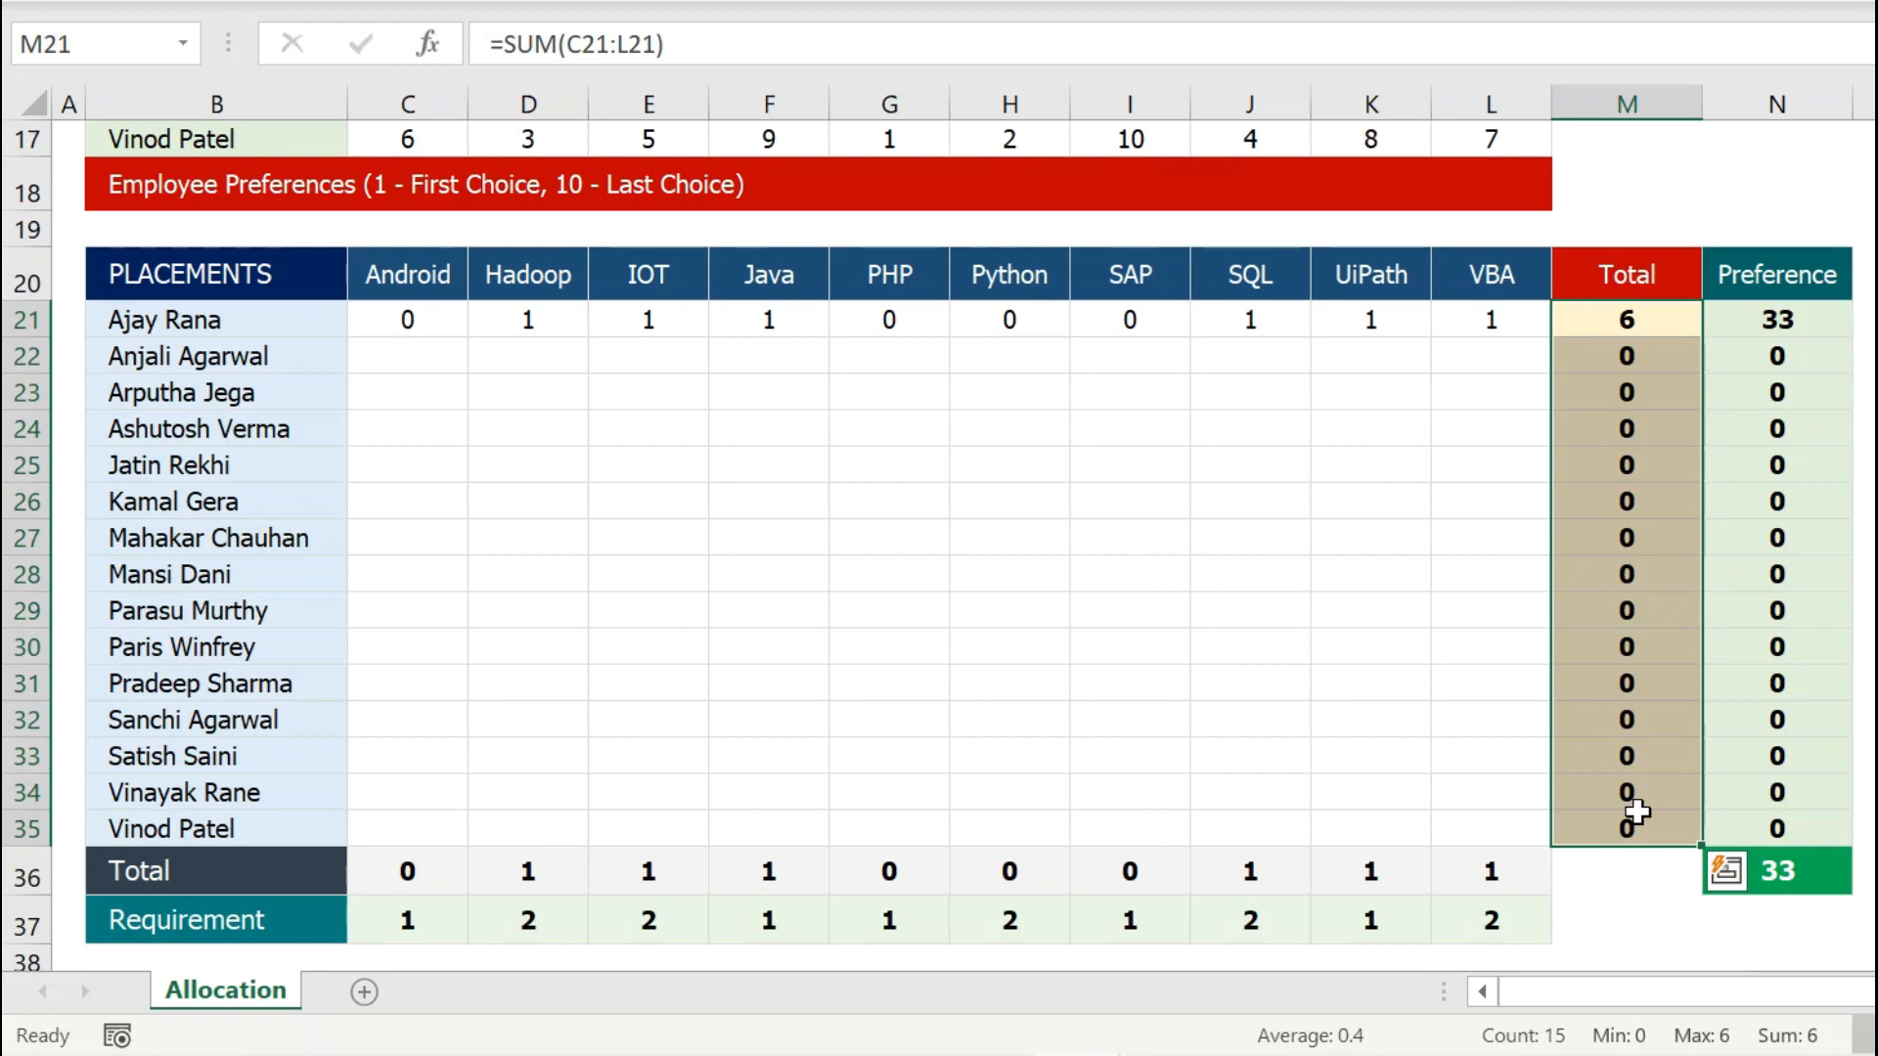
- Set the first employee's IOT, Java, SQL, UiPath and VBA placements in row 21 to 0
click(665, 322)
text(0)
key(Tab)
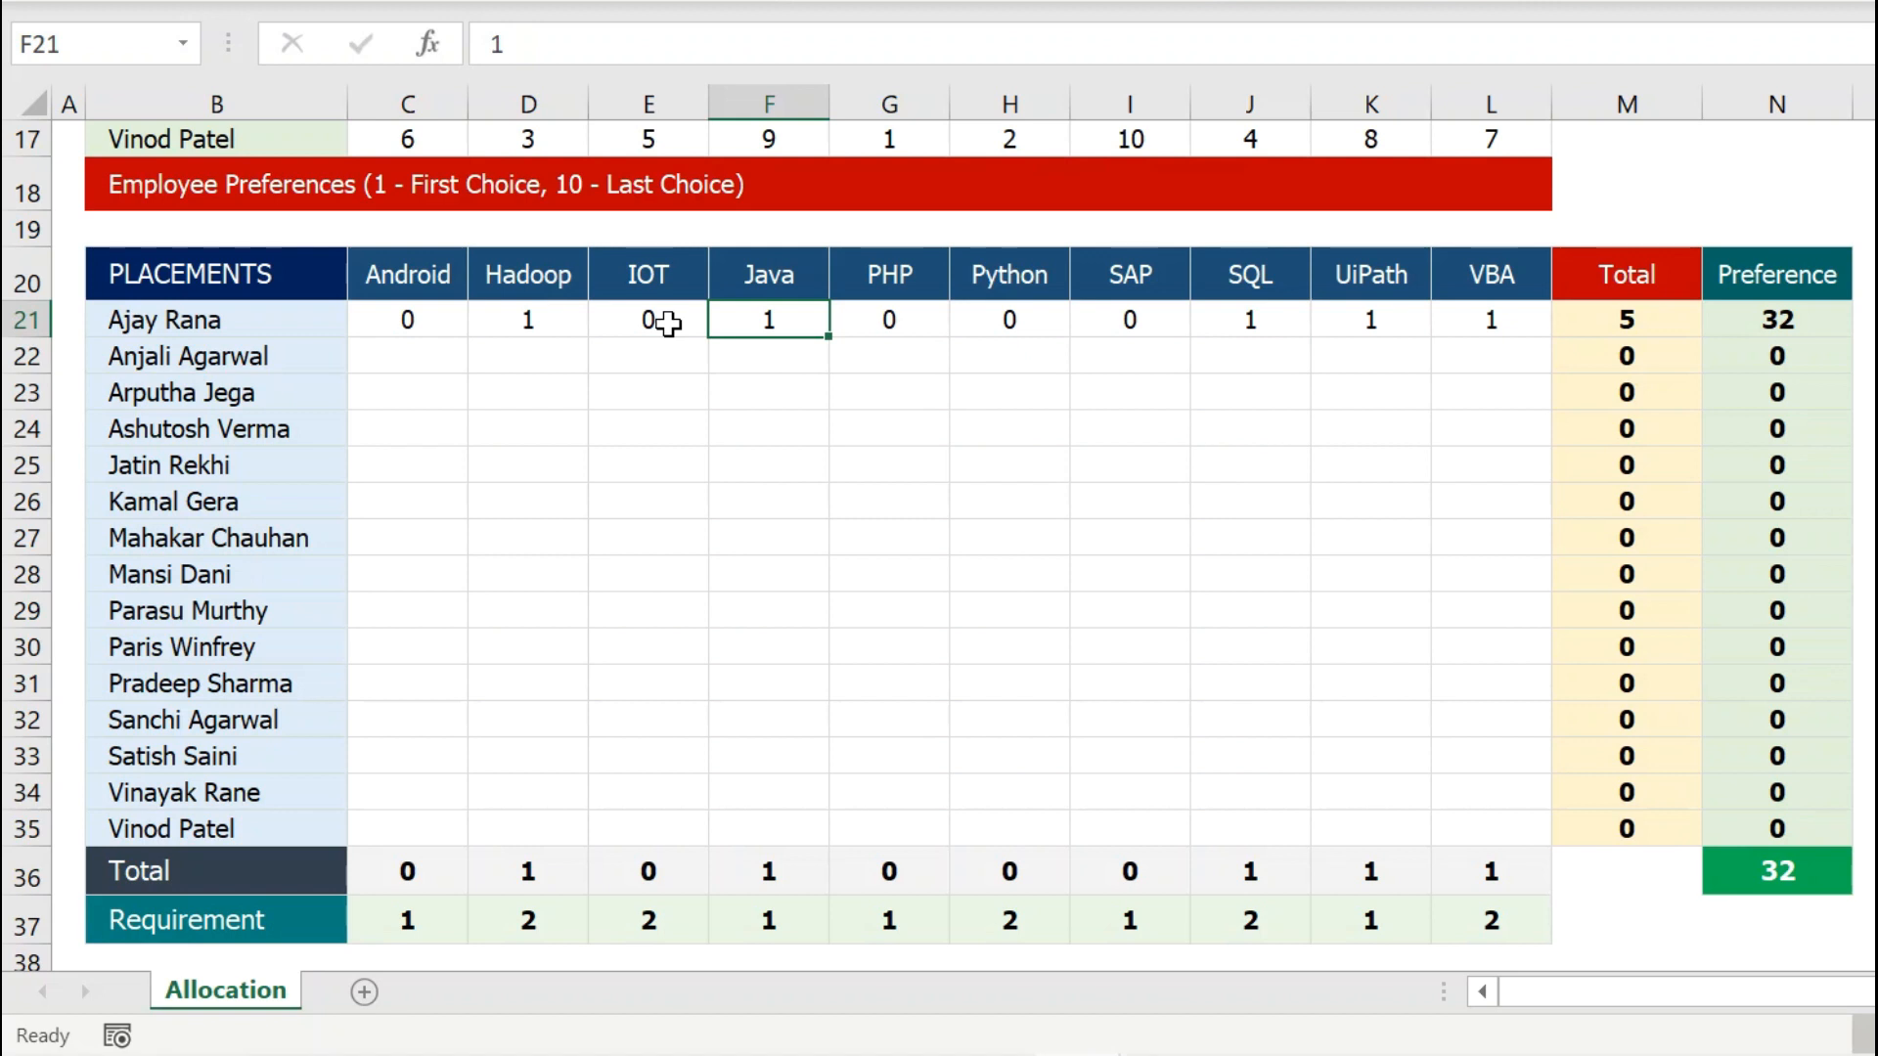
text(0)
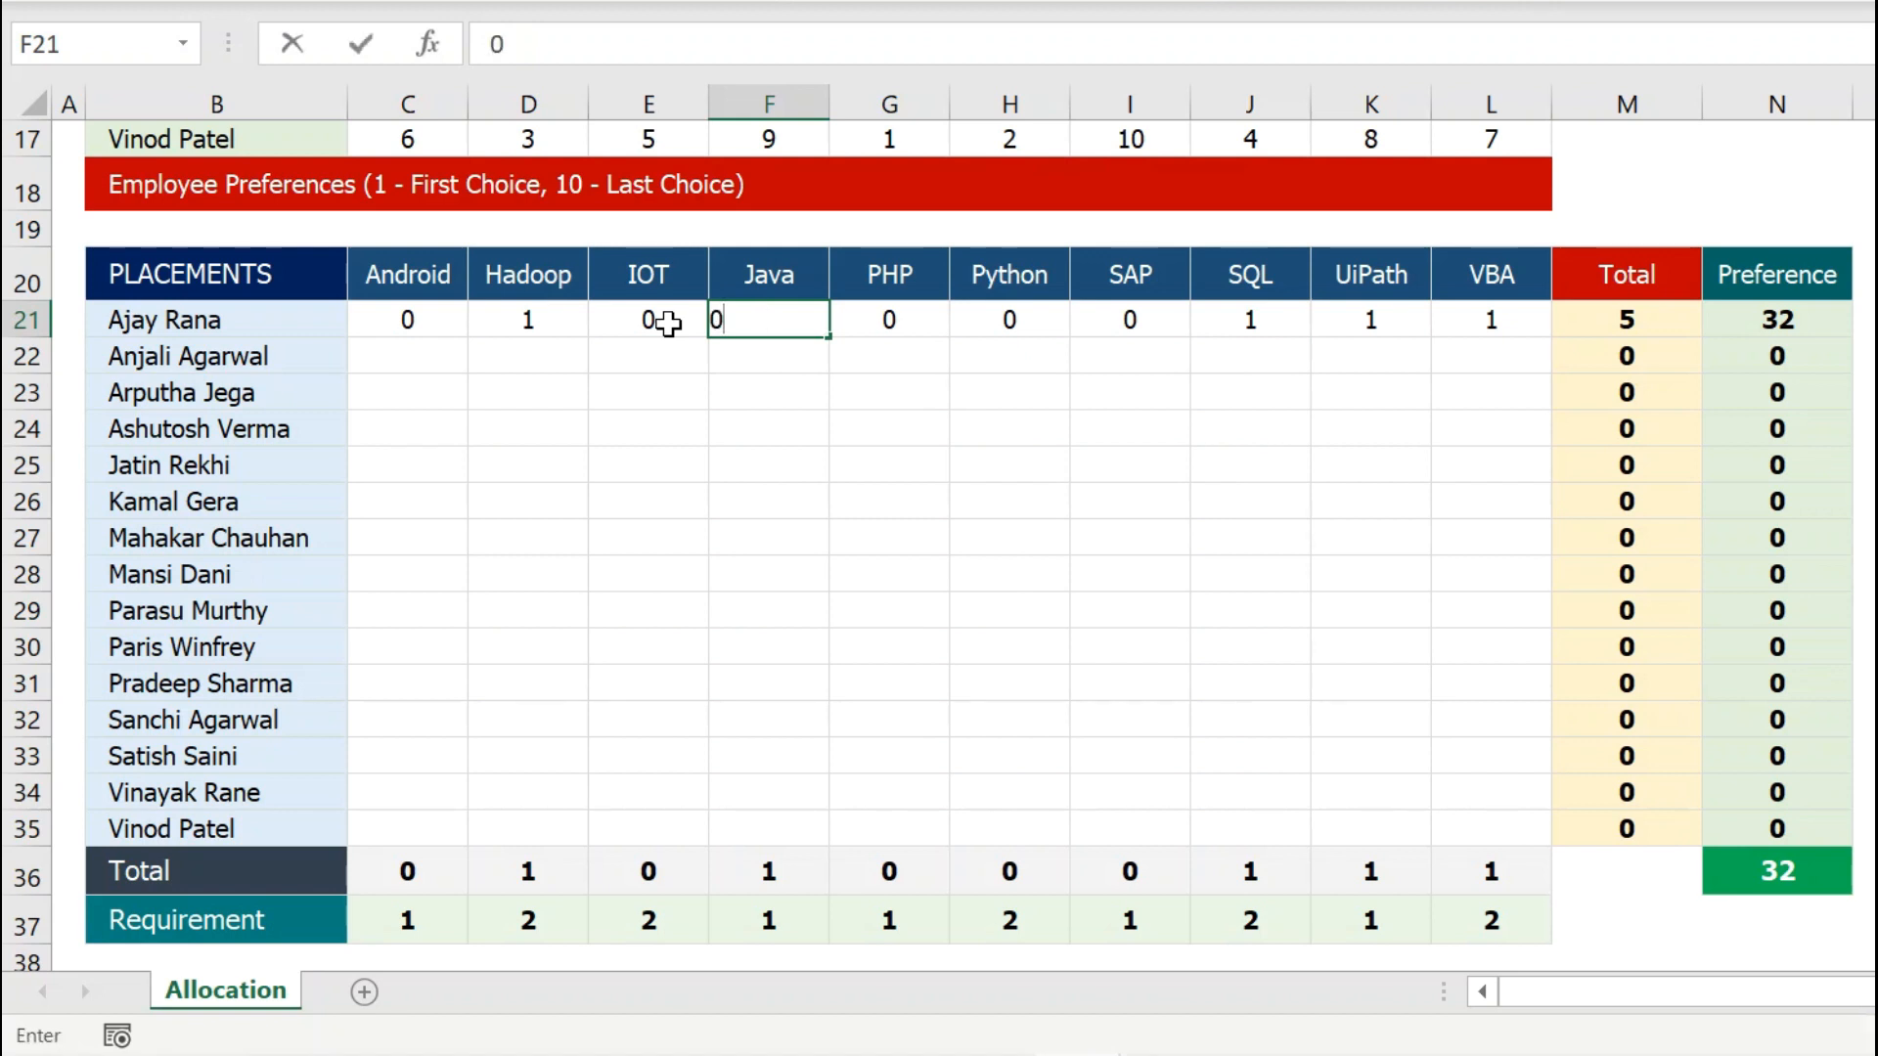
key(Tab)
key(Tab)
key(Tab)
key(Tab)
text(0)
key(Tab)
key(Tab)
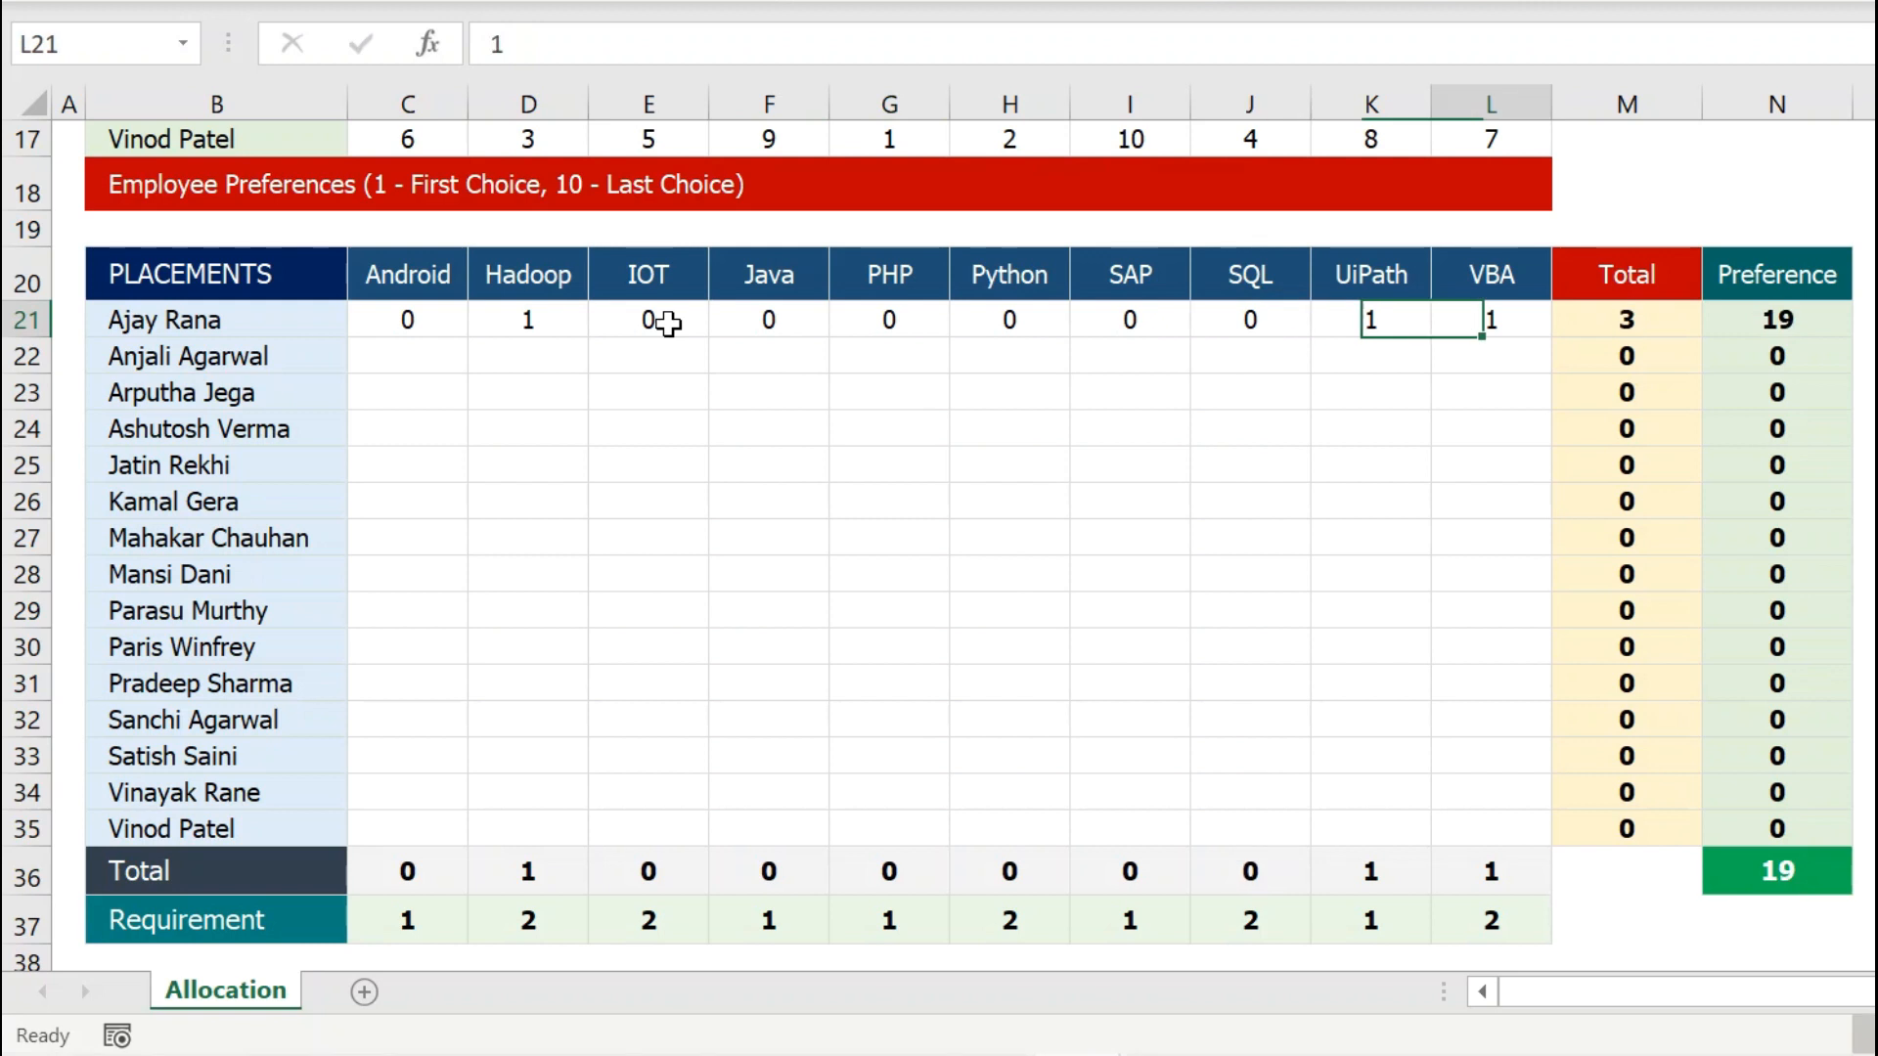
key(shift+Tab)
text(0)
key(Tab)
text(0)
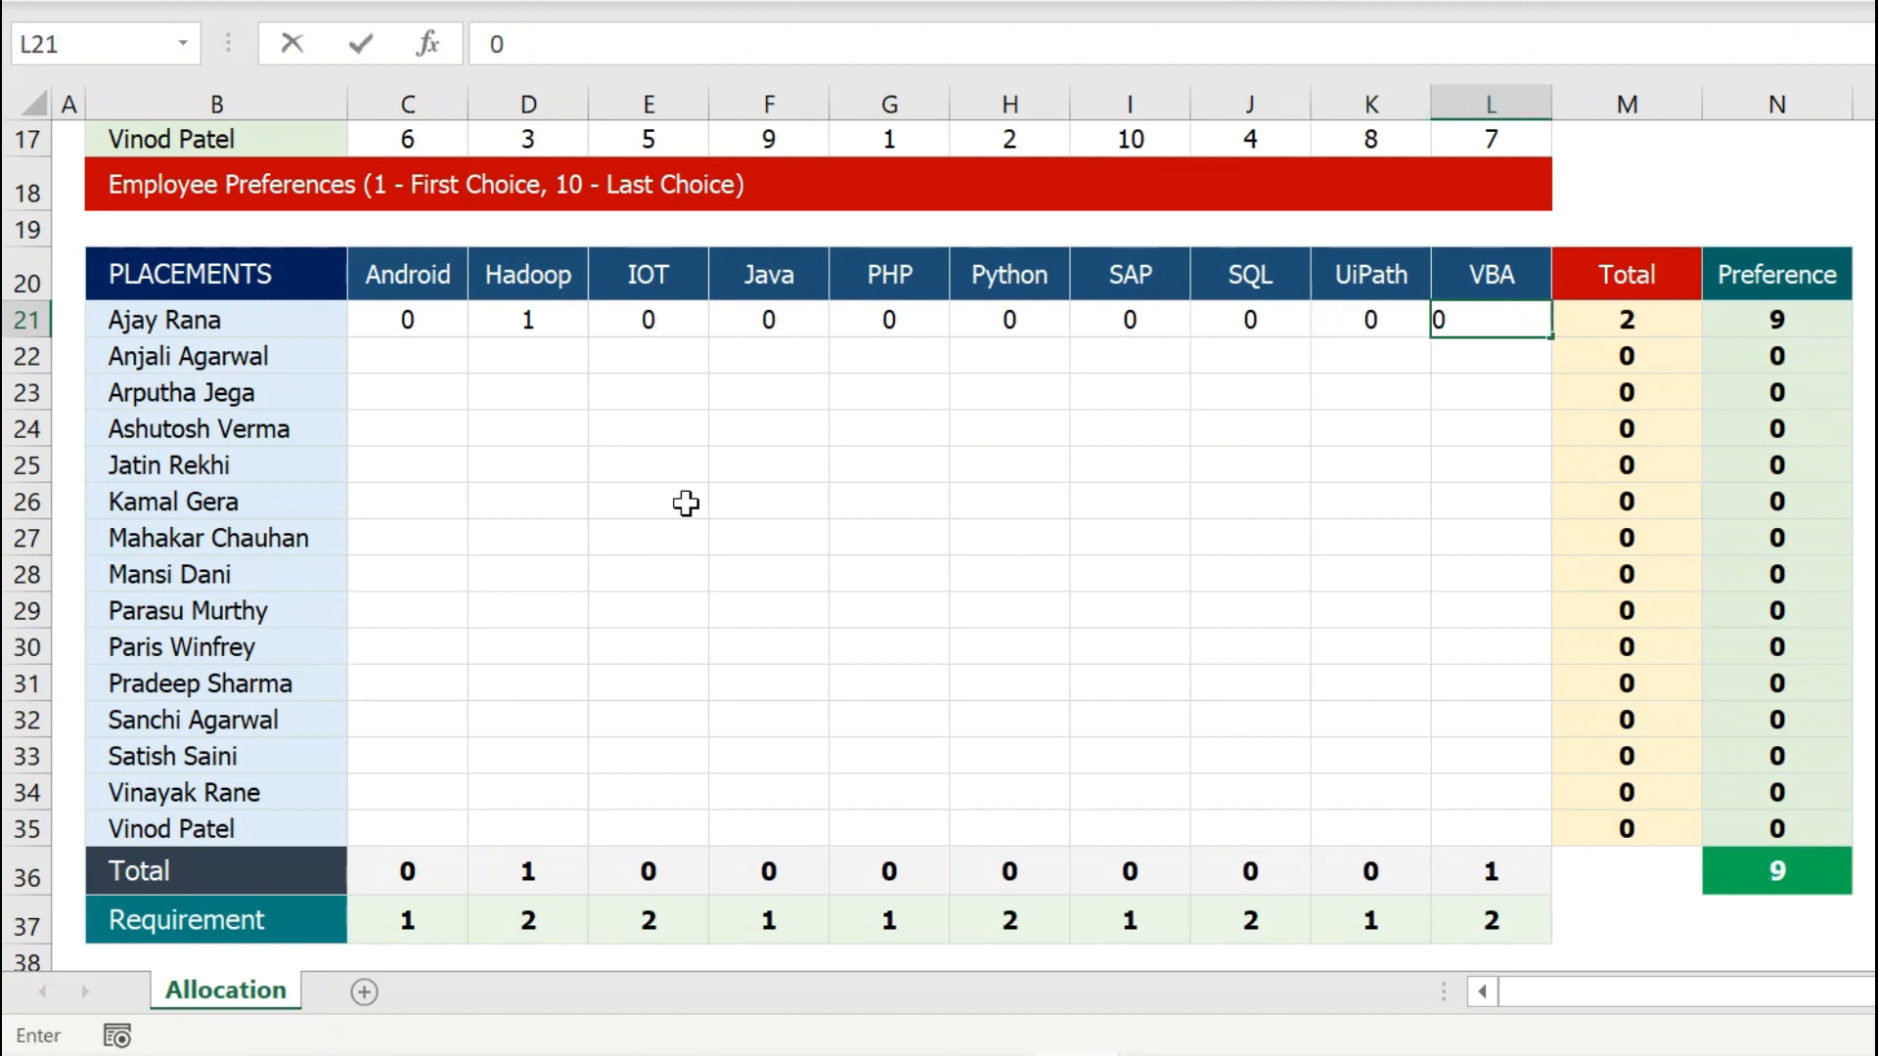
click(702, 549)
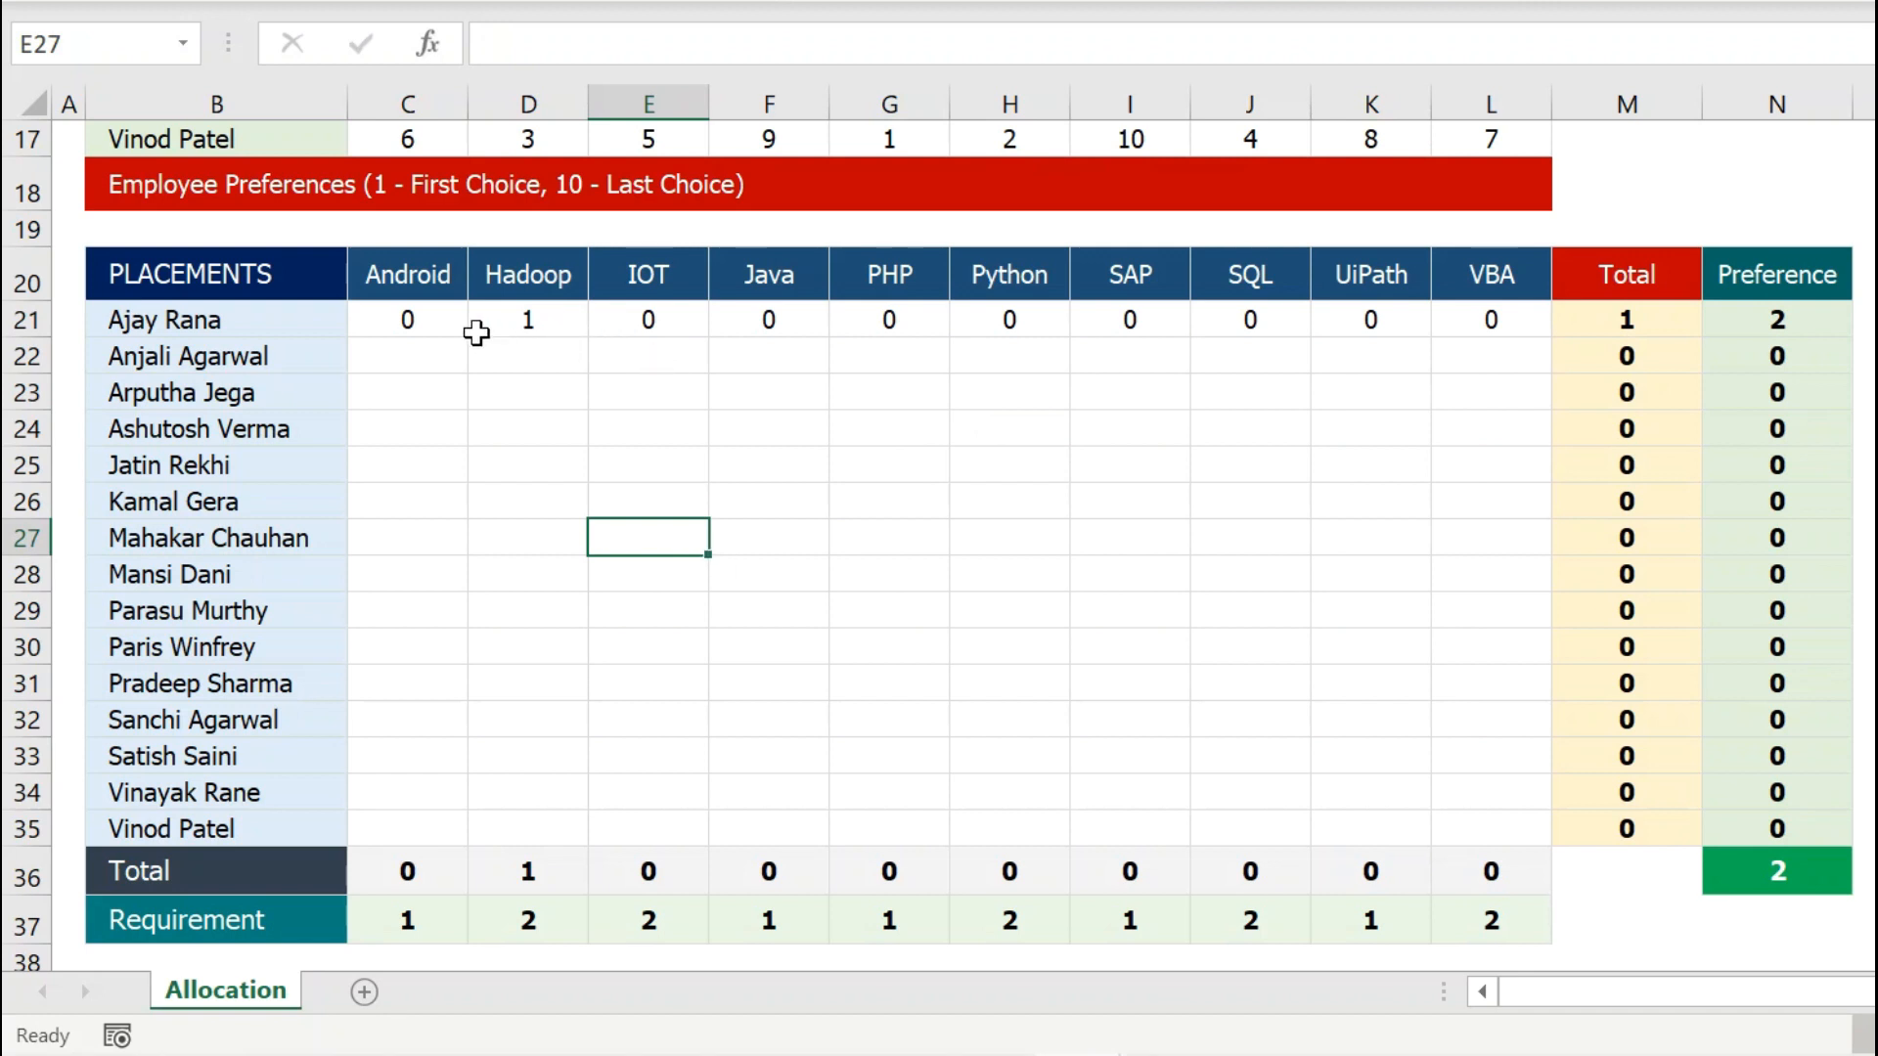
- Check the first employee's Hadoop placement in D21 against the row total in M21
drag(427, 322, 665, 320)
click(562, 320)
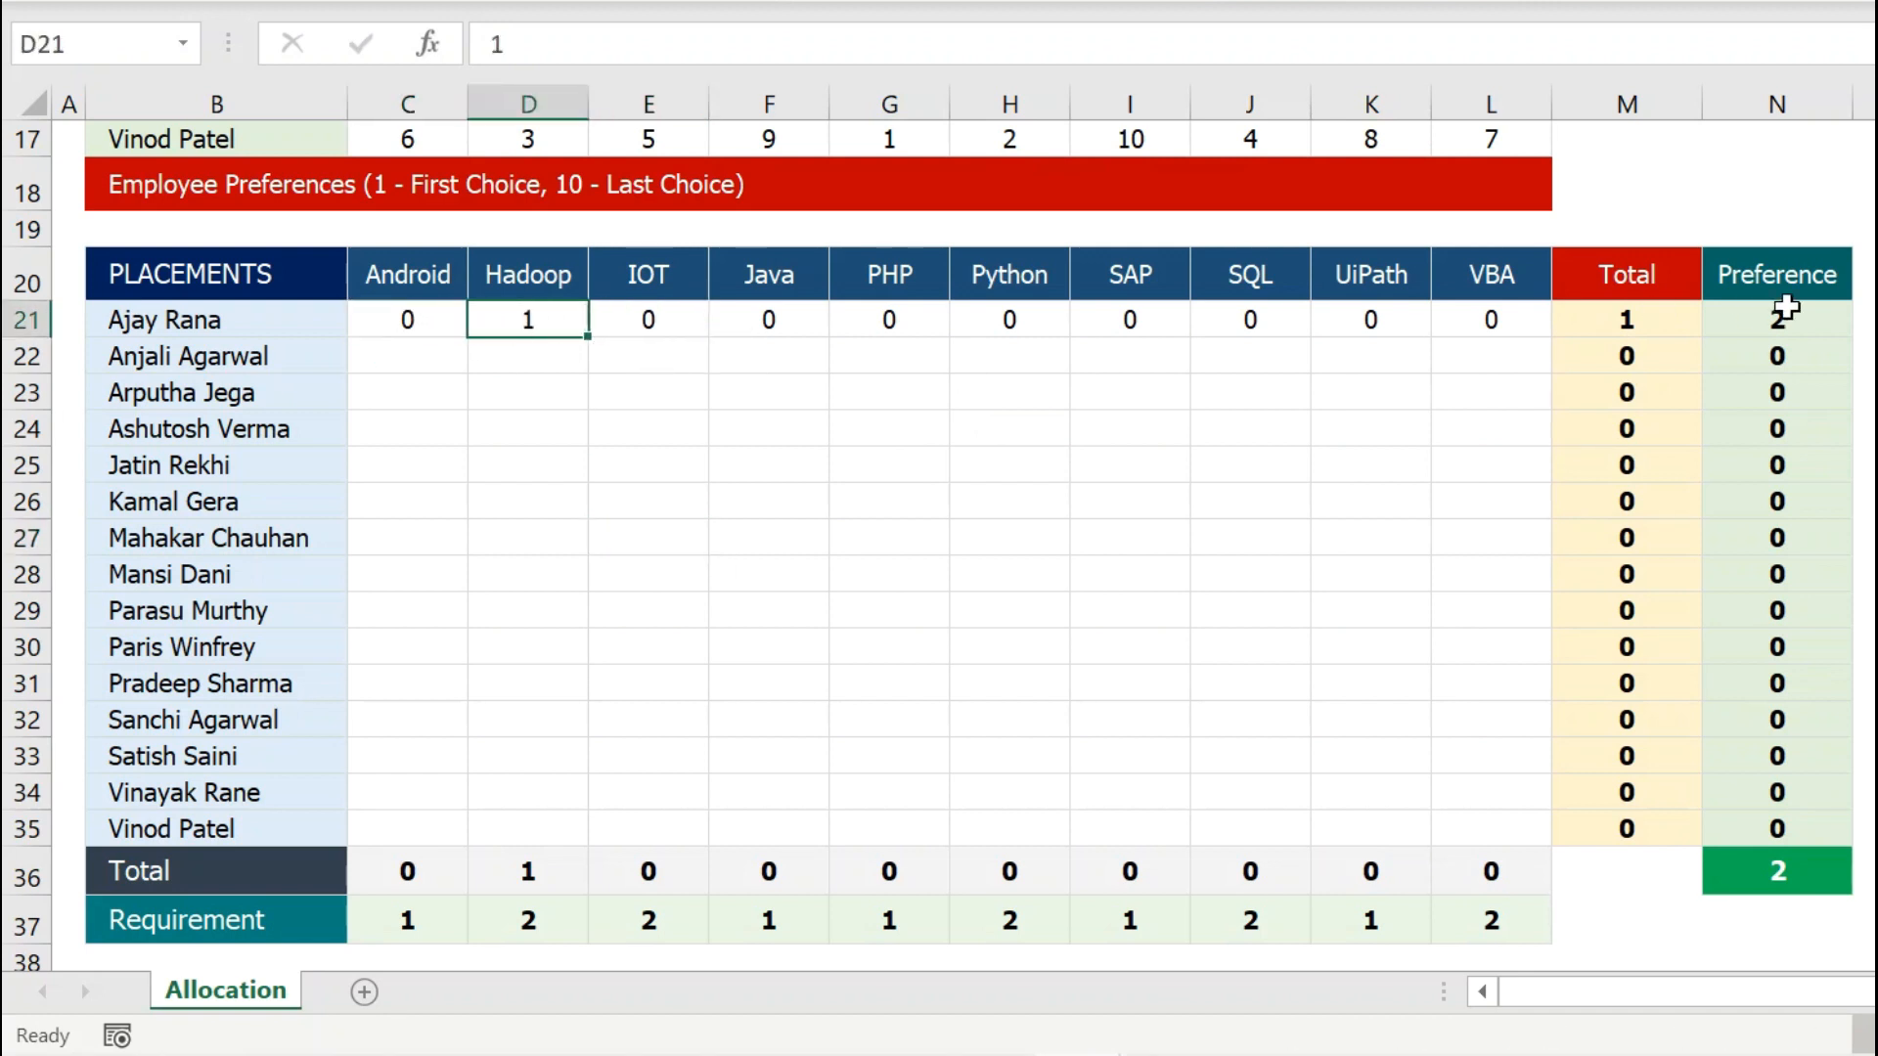
click(1625, 318)
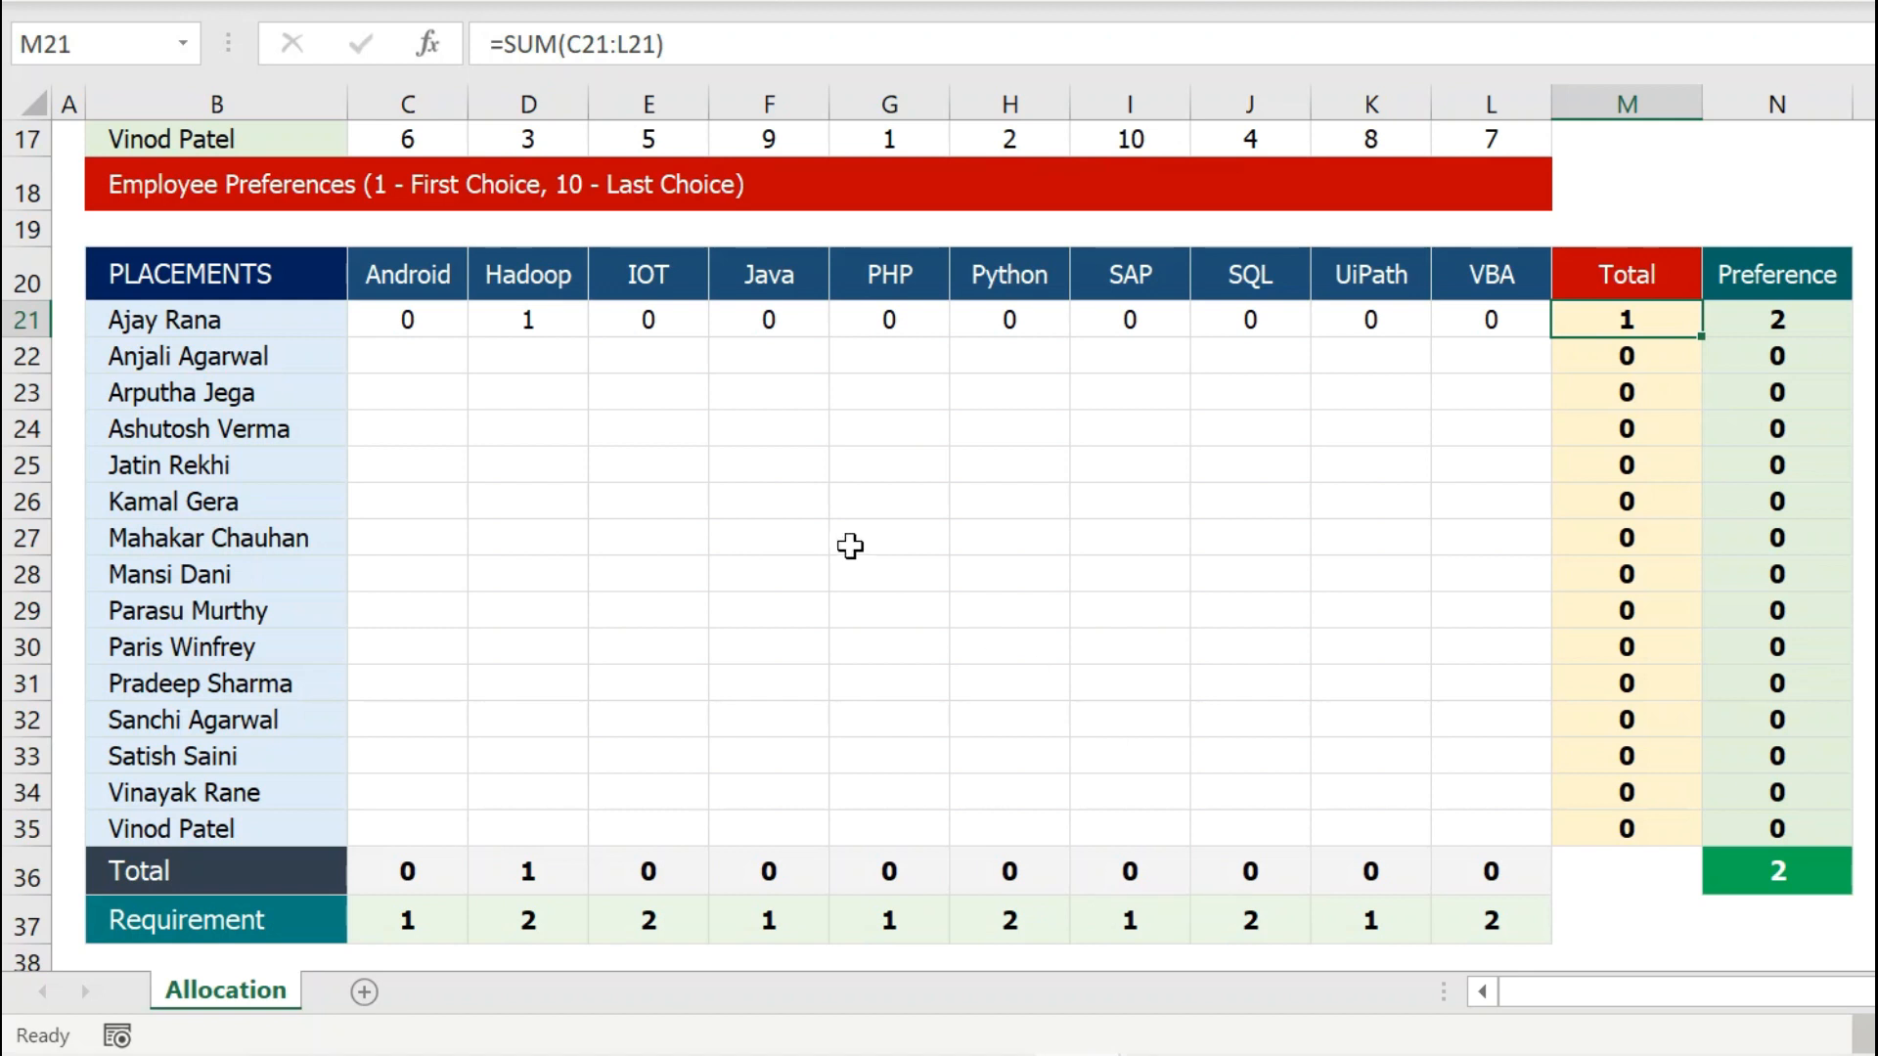
- Enter 1 in the Hadoop placement column for the employees in rows 24, 27 and 29
click(537, 285)
click(537, 318)
click(533, 429)
text(1)
key(Return)
key(Down)
key(Down)
text(1)
key(Down)
key(Down)
text(1)
key(Down)
key(Down)
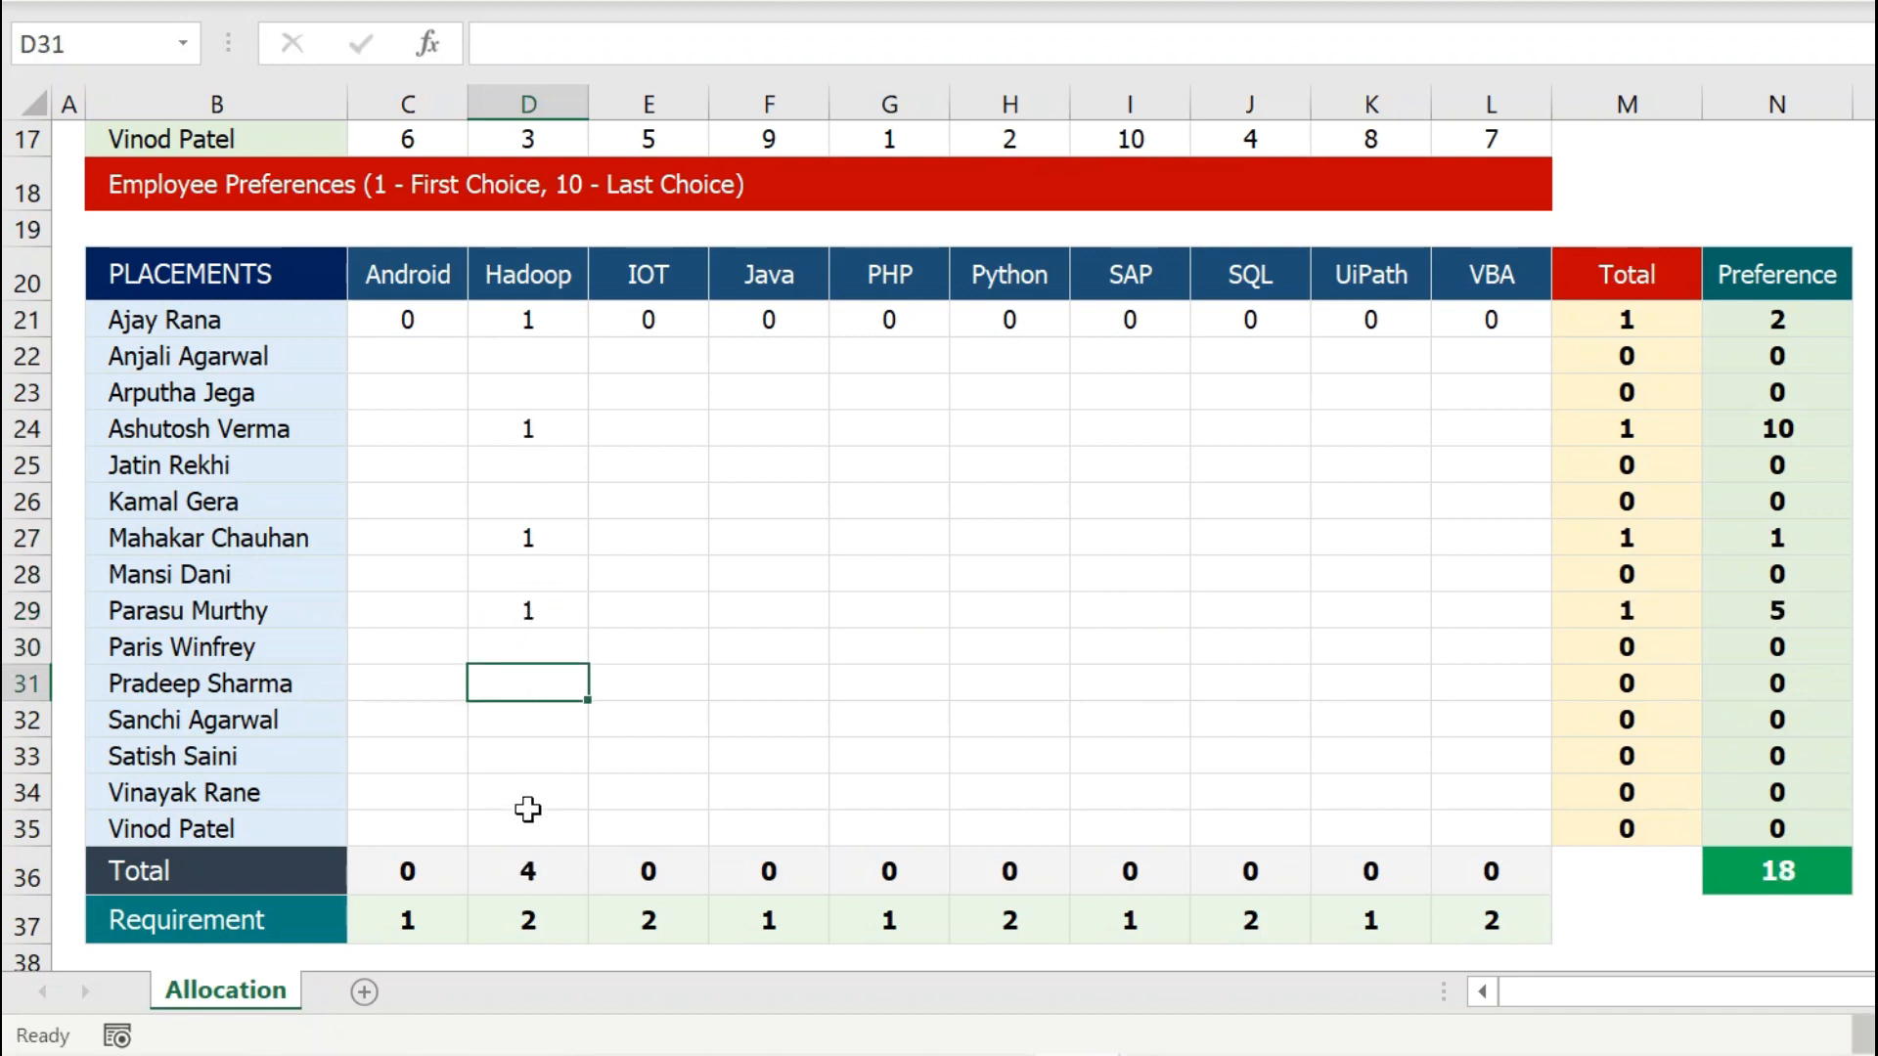
- Compare the Hadoop requirement in D37 with the Total formula in D36, and review the Requirement row C37:L37
click(521, 919)
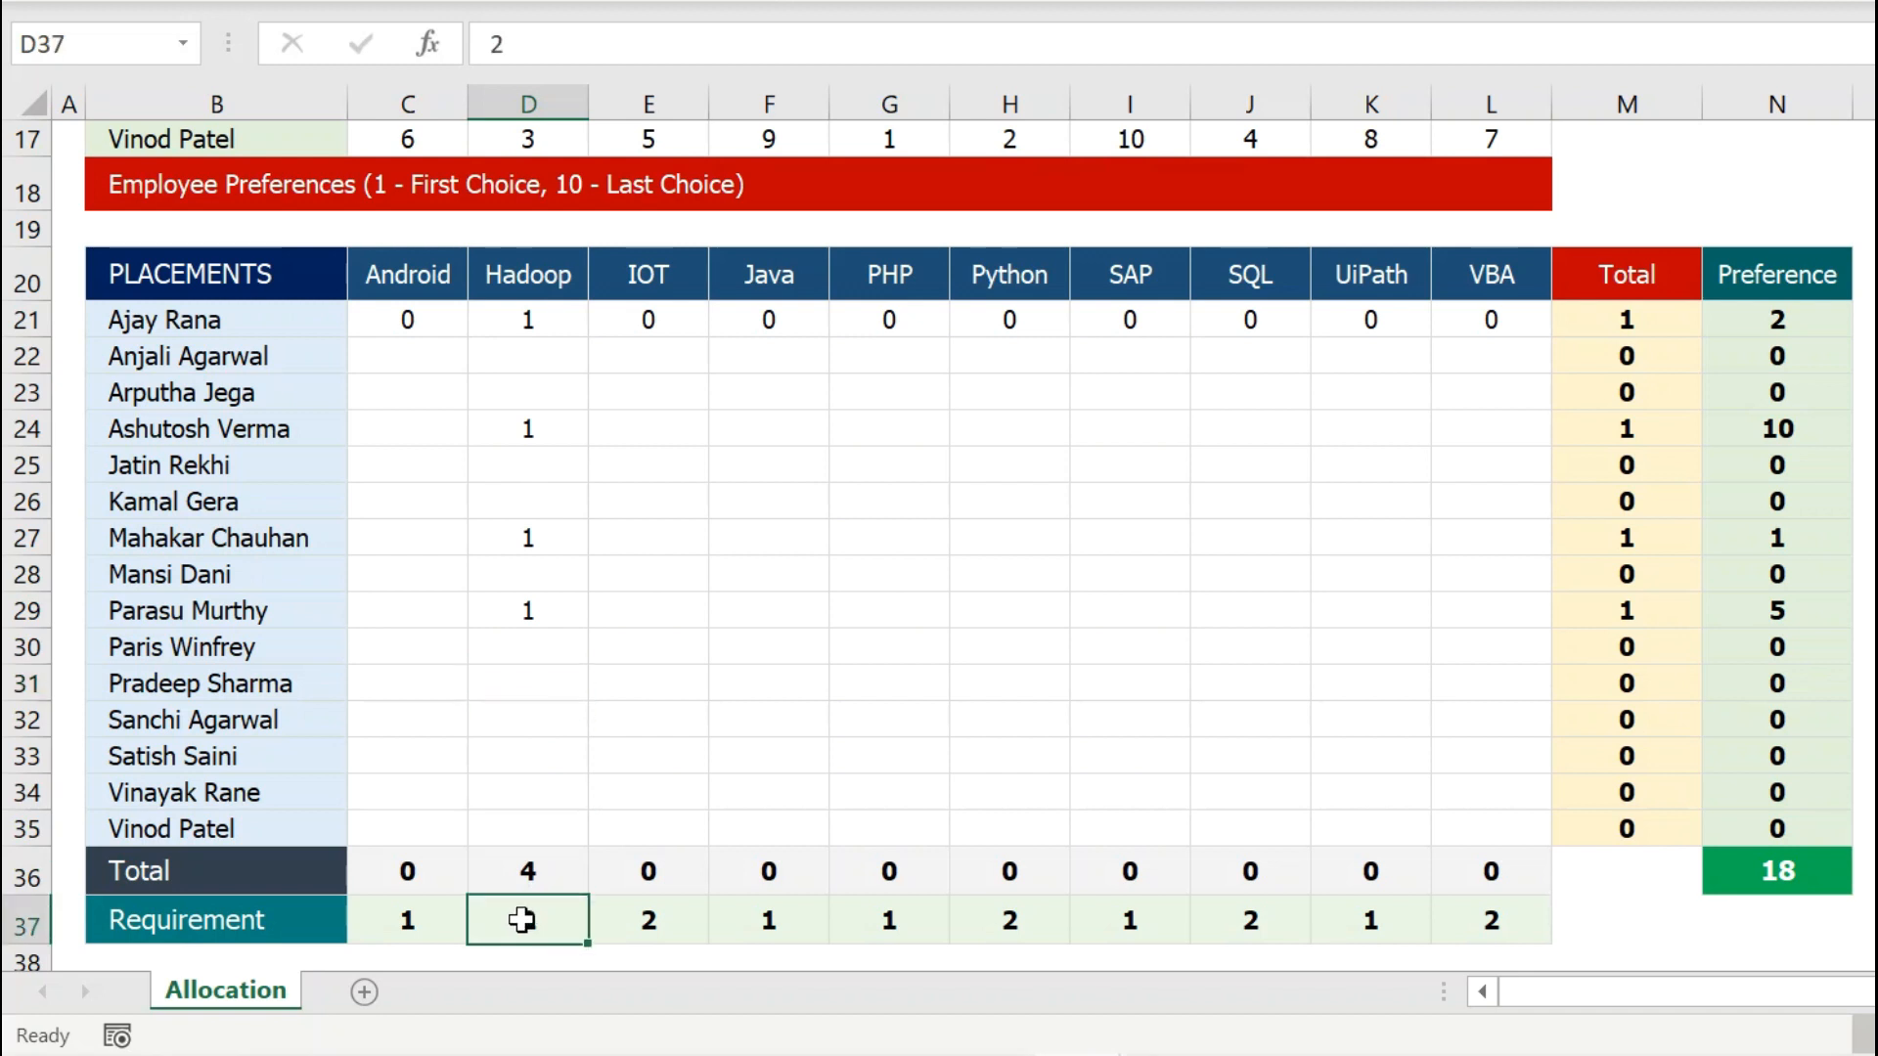
click(550, 860)
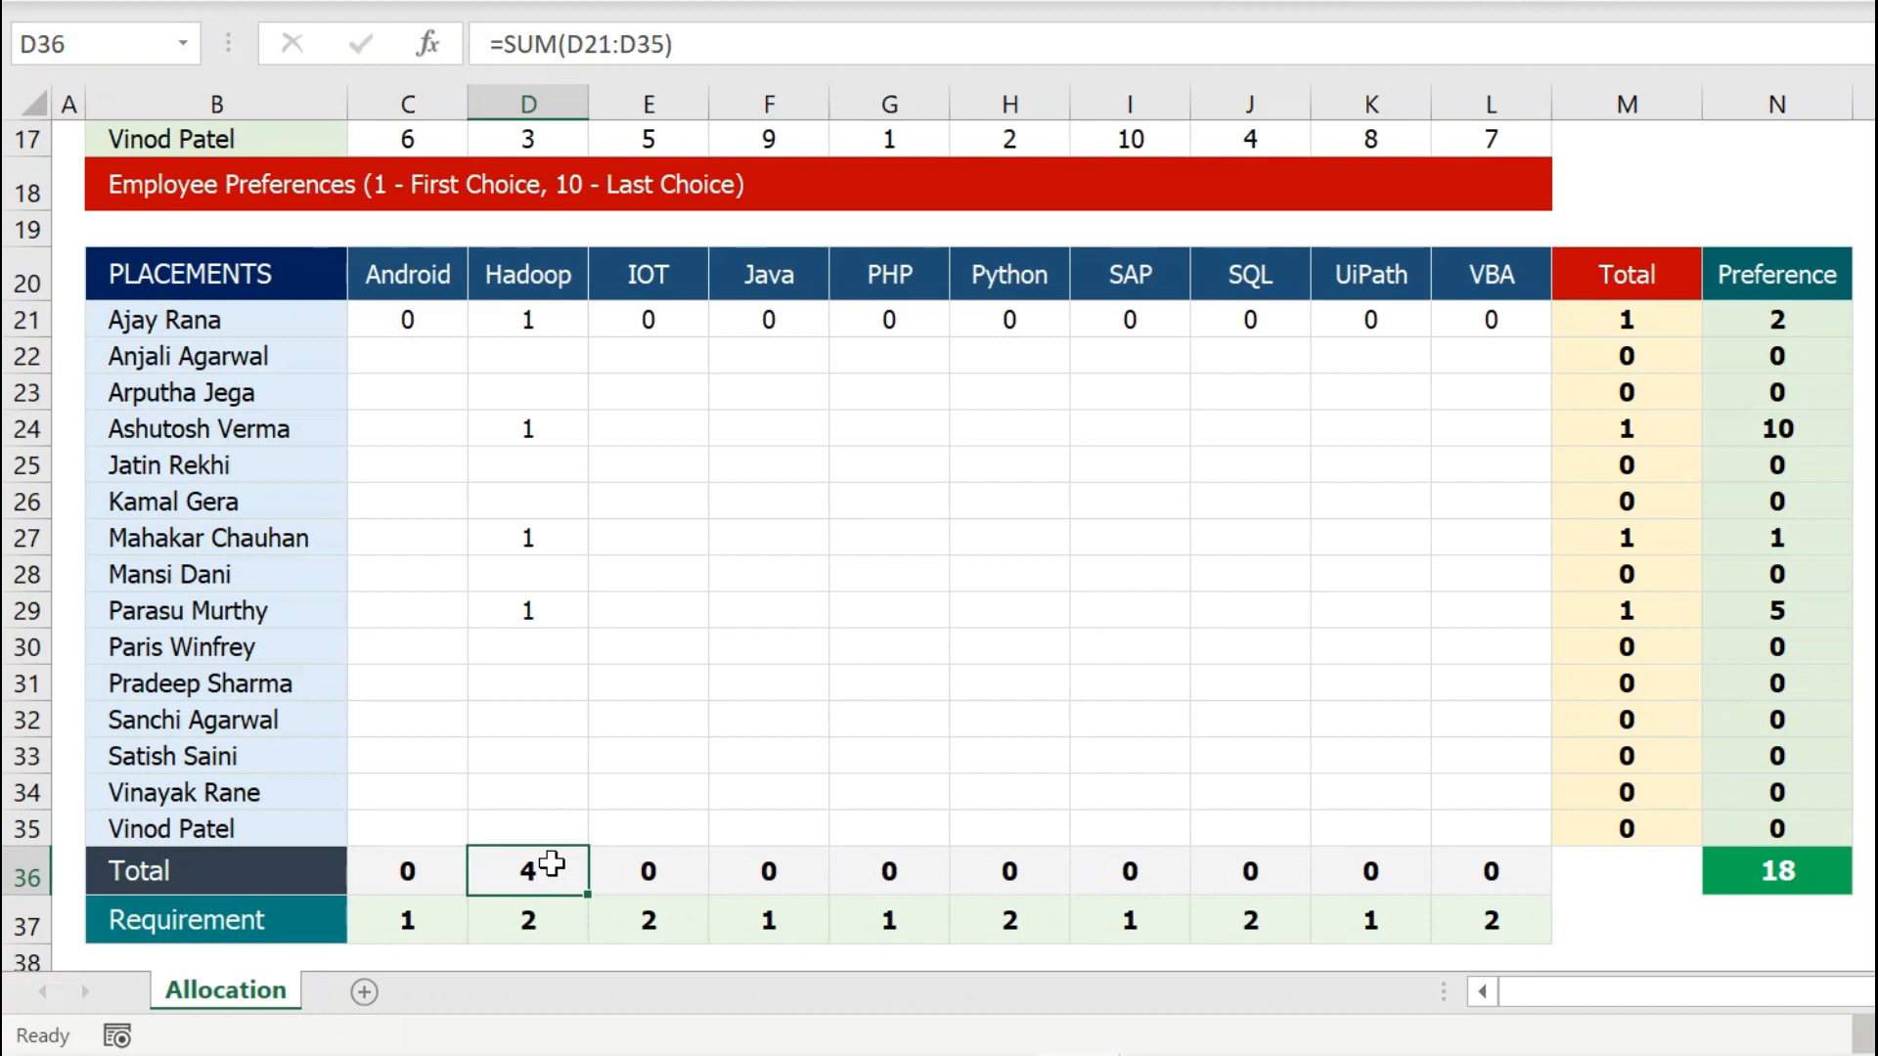
drag(403, 864, 758, 868)
double_click(532, 869)
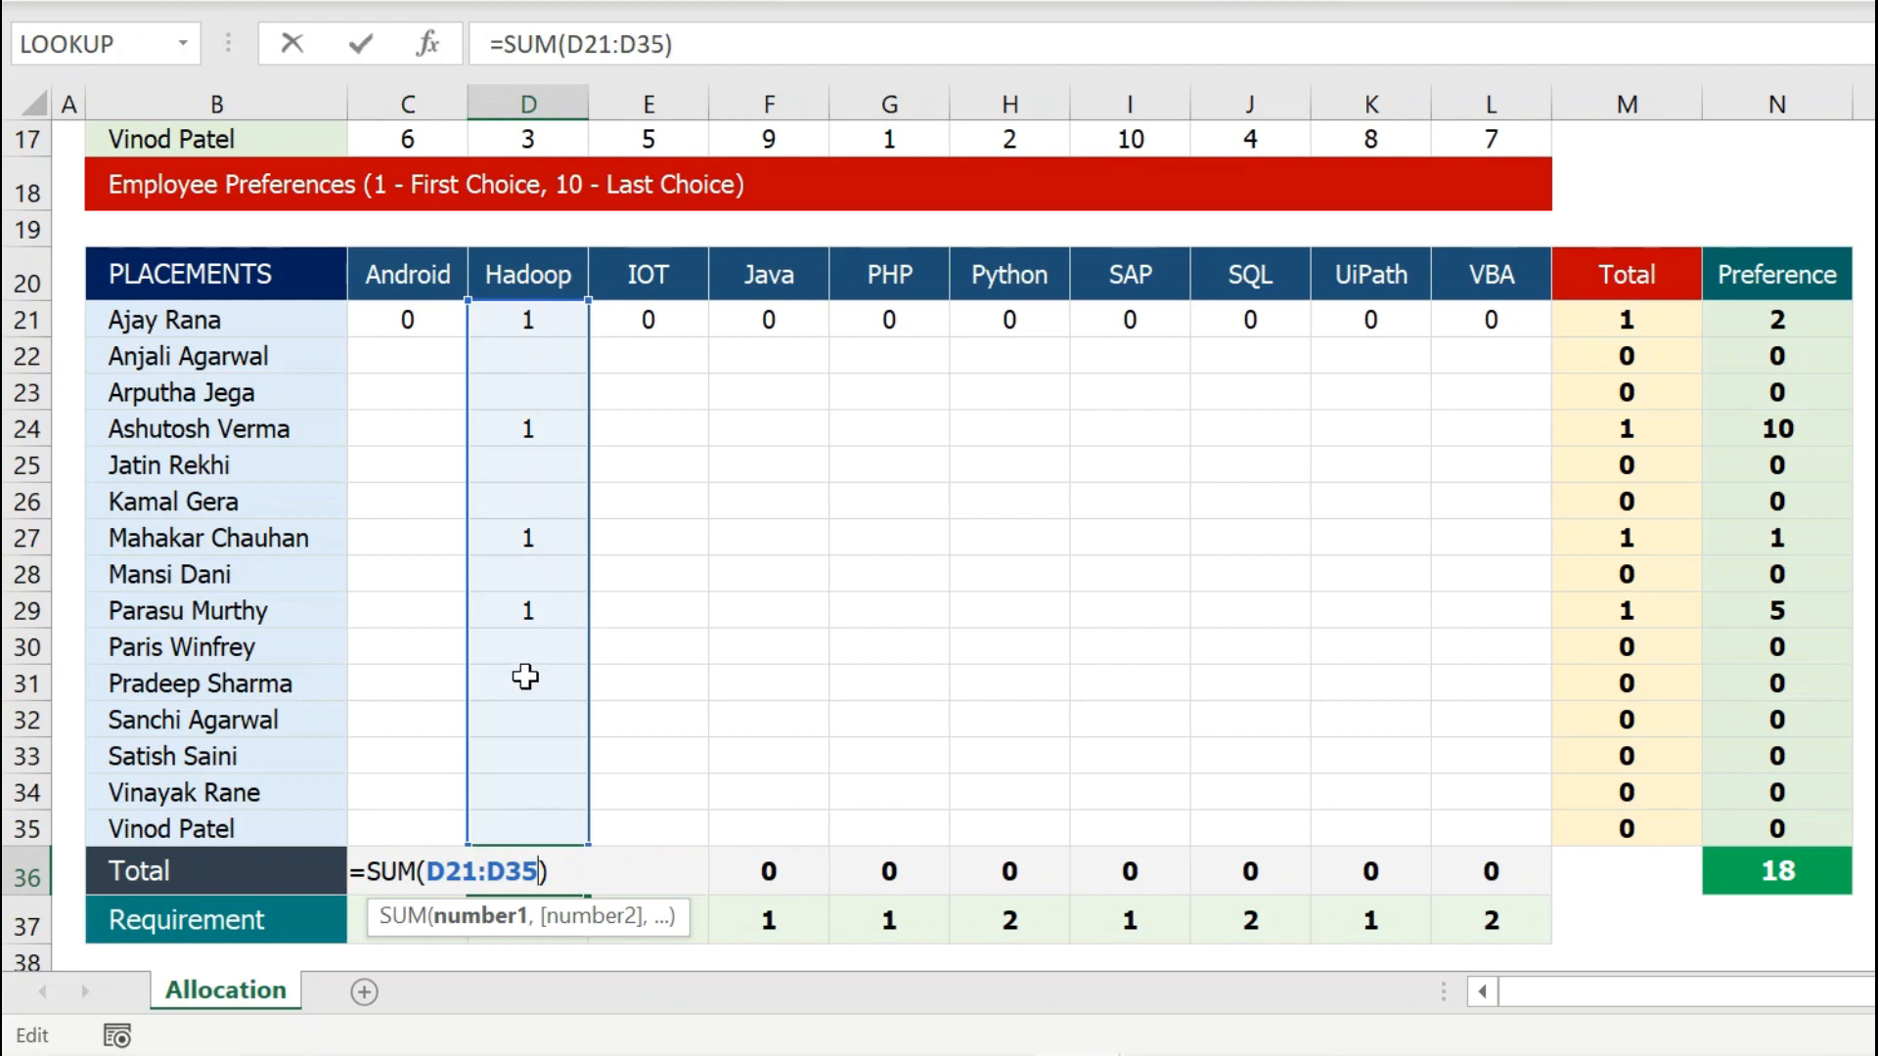
key(ctrl+Return)
drag(418, 872, 428, 916)
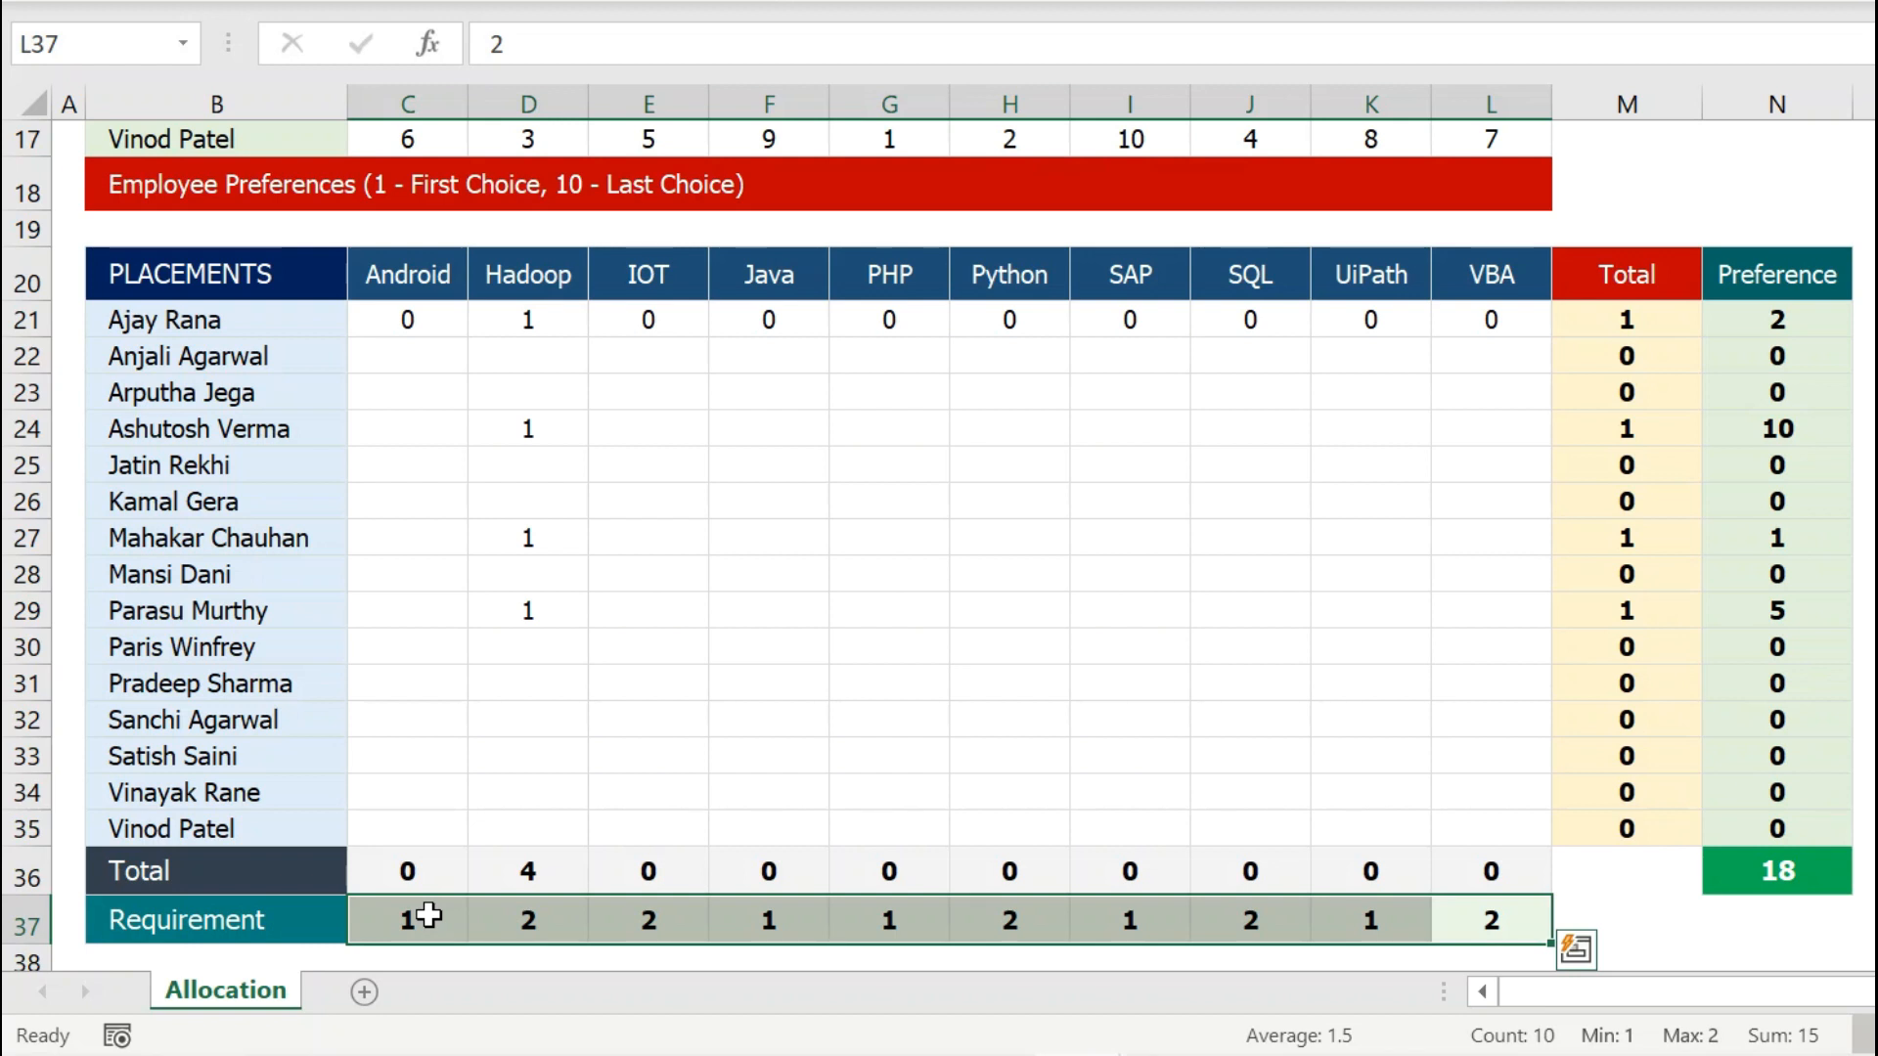
- Review the placement grid C21:L35, the Total column M21:M35, the Total row C36:L36 and the Requirement row C37:L37
click(401, 315)
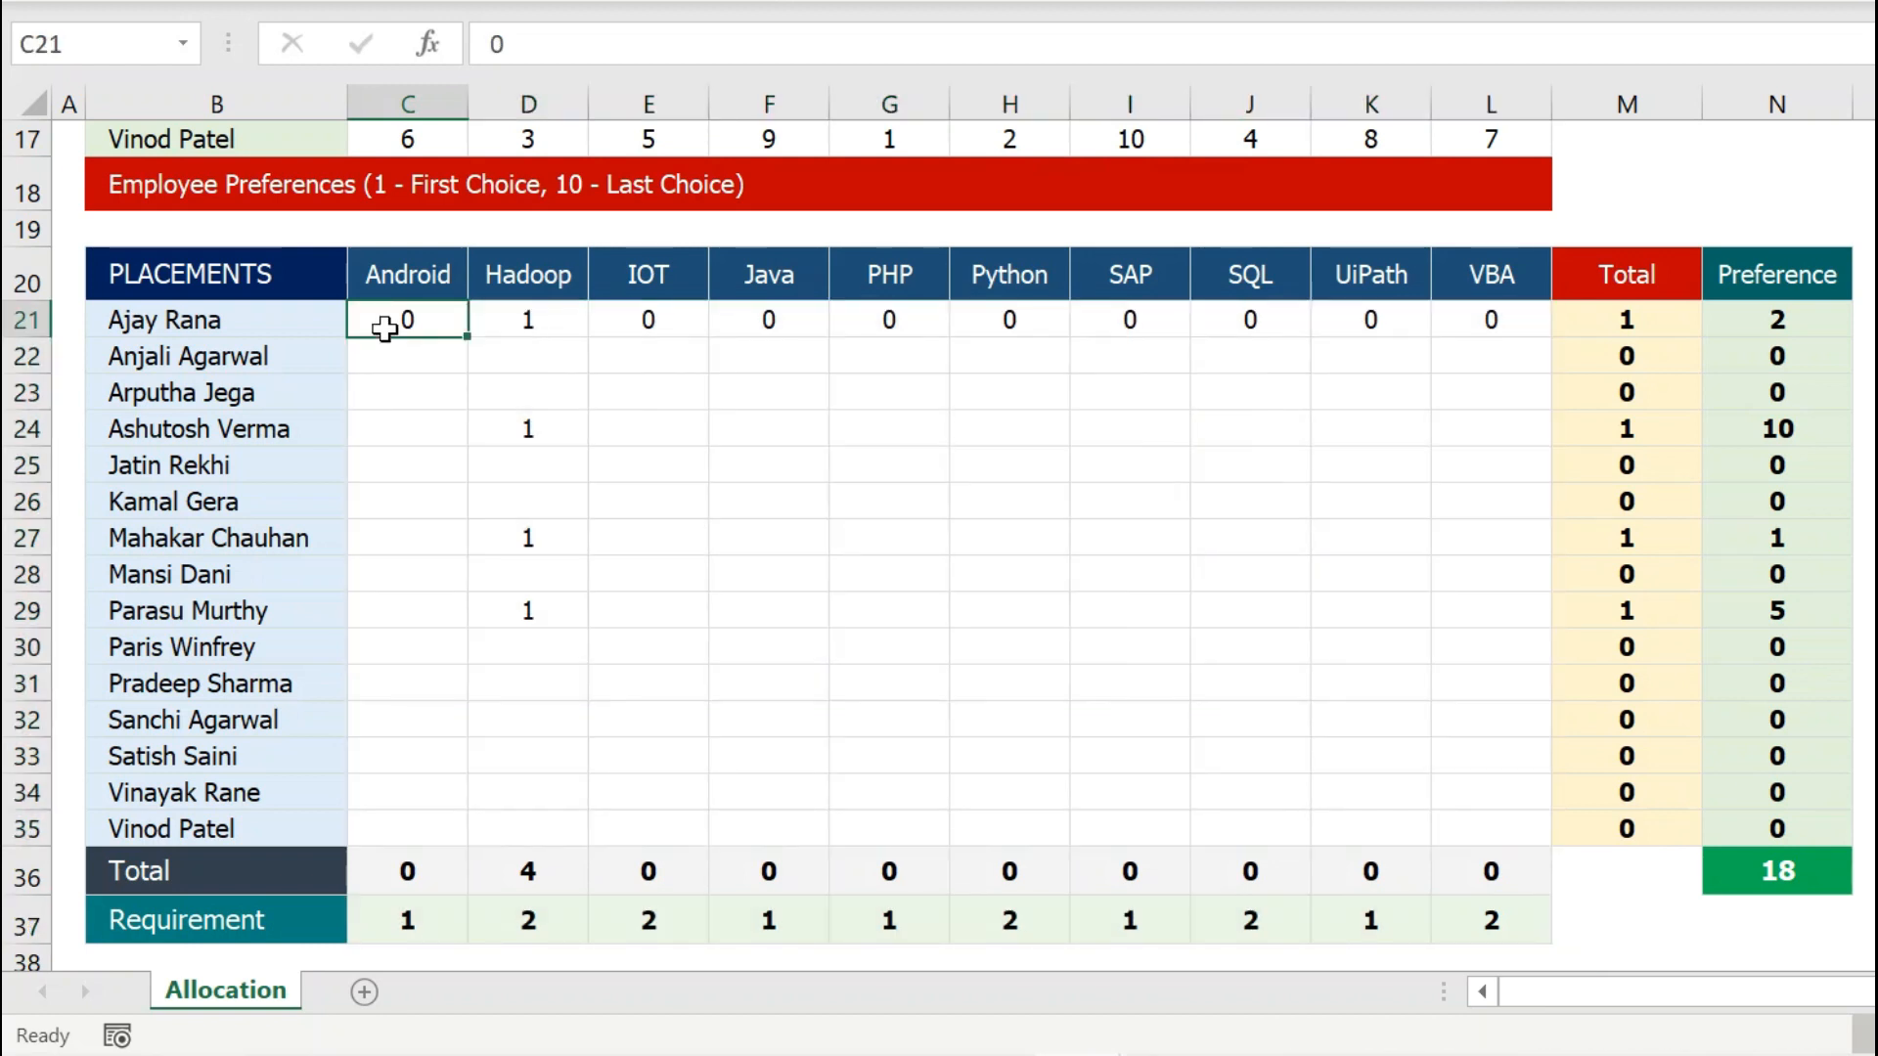
drag(401, 315, 1457, 815)
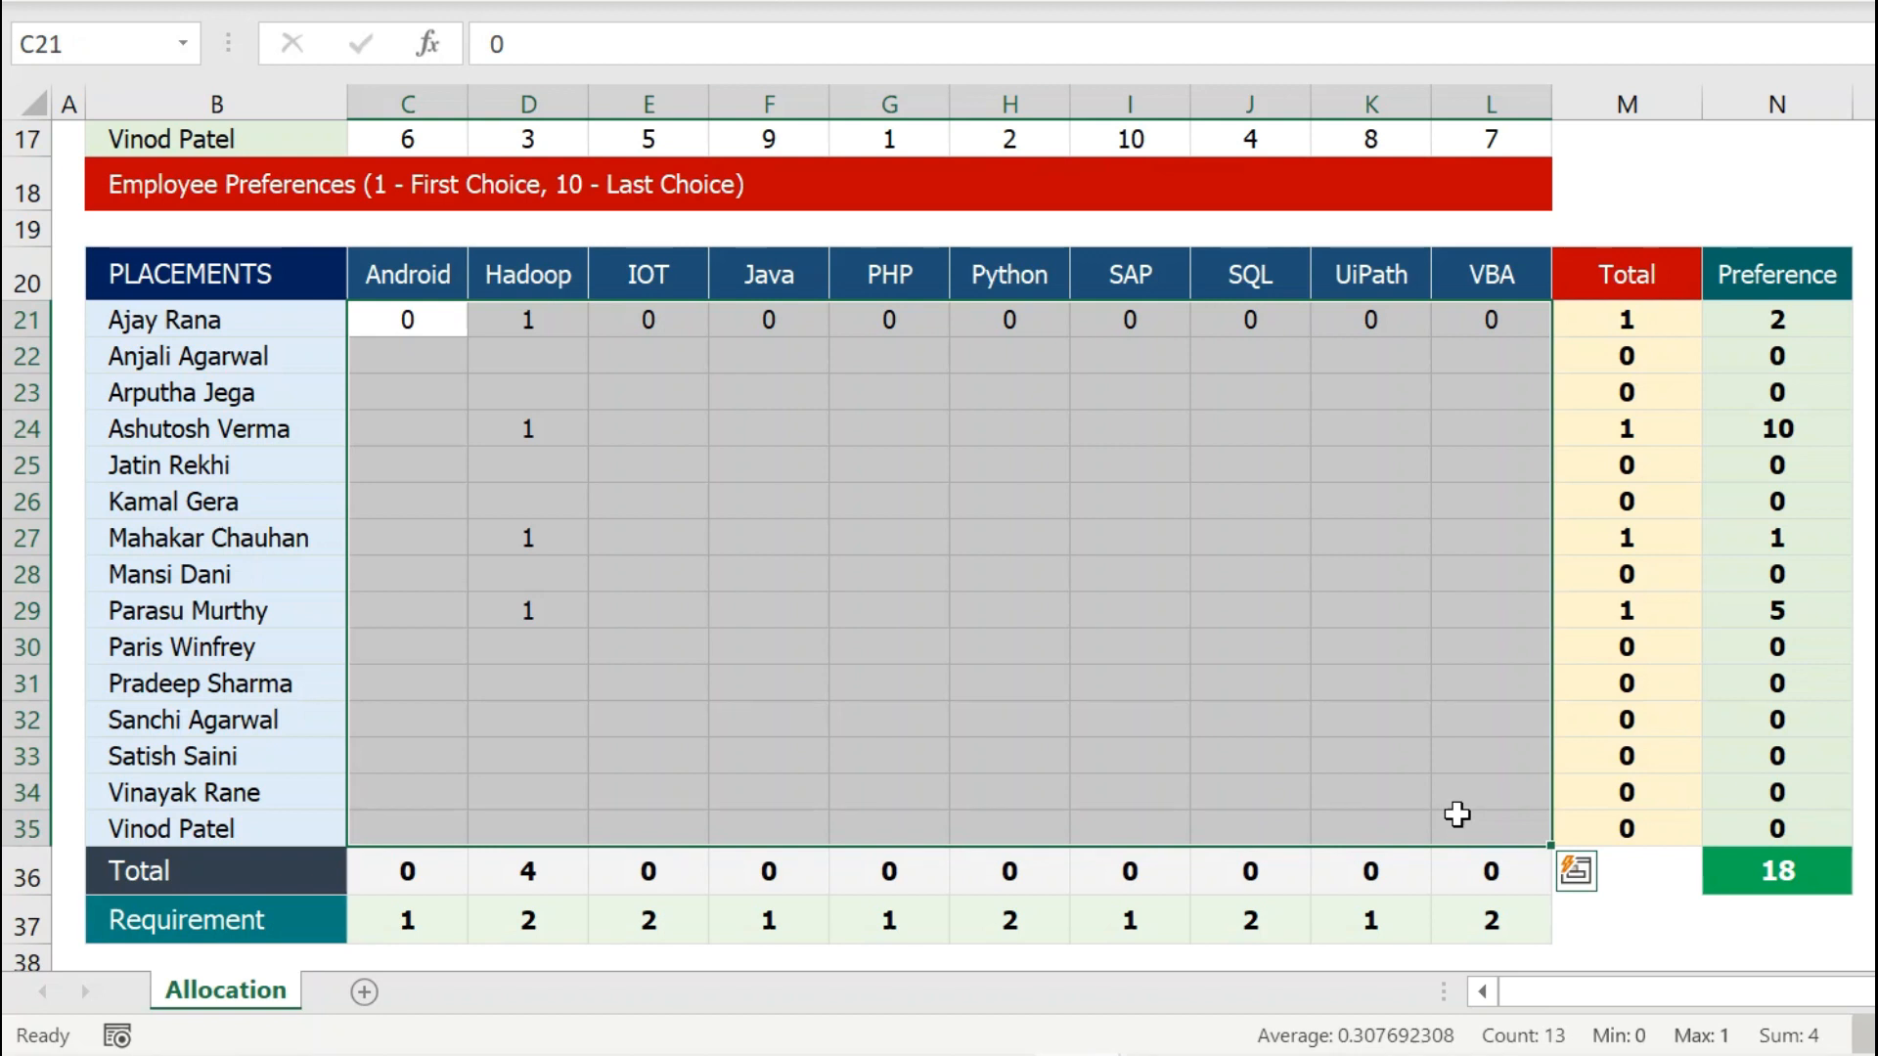
drag(406, 323, 1487, 820)
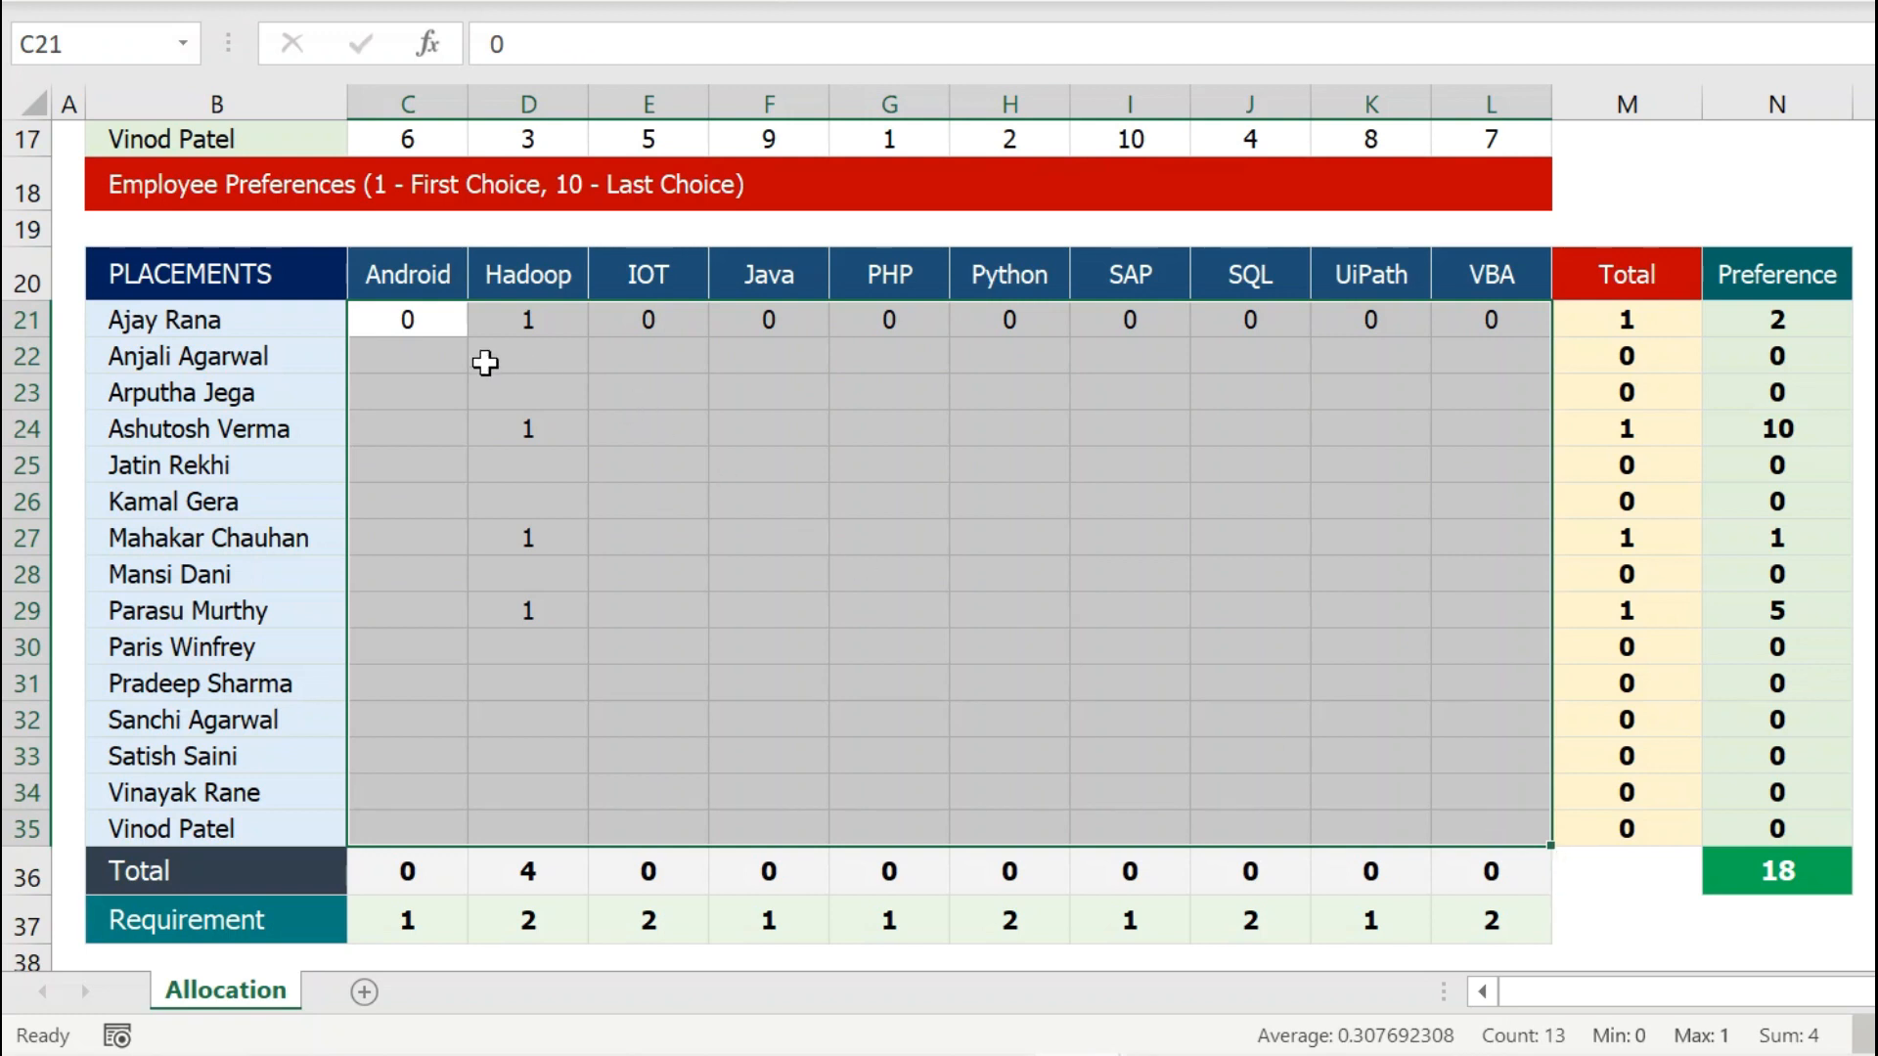
drag(407, 319, 1514, 820)
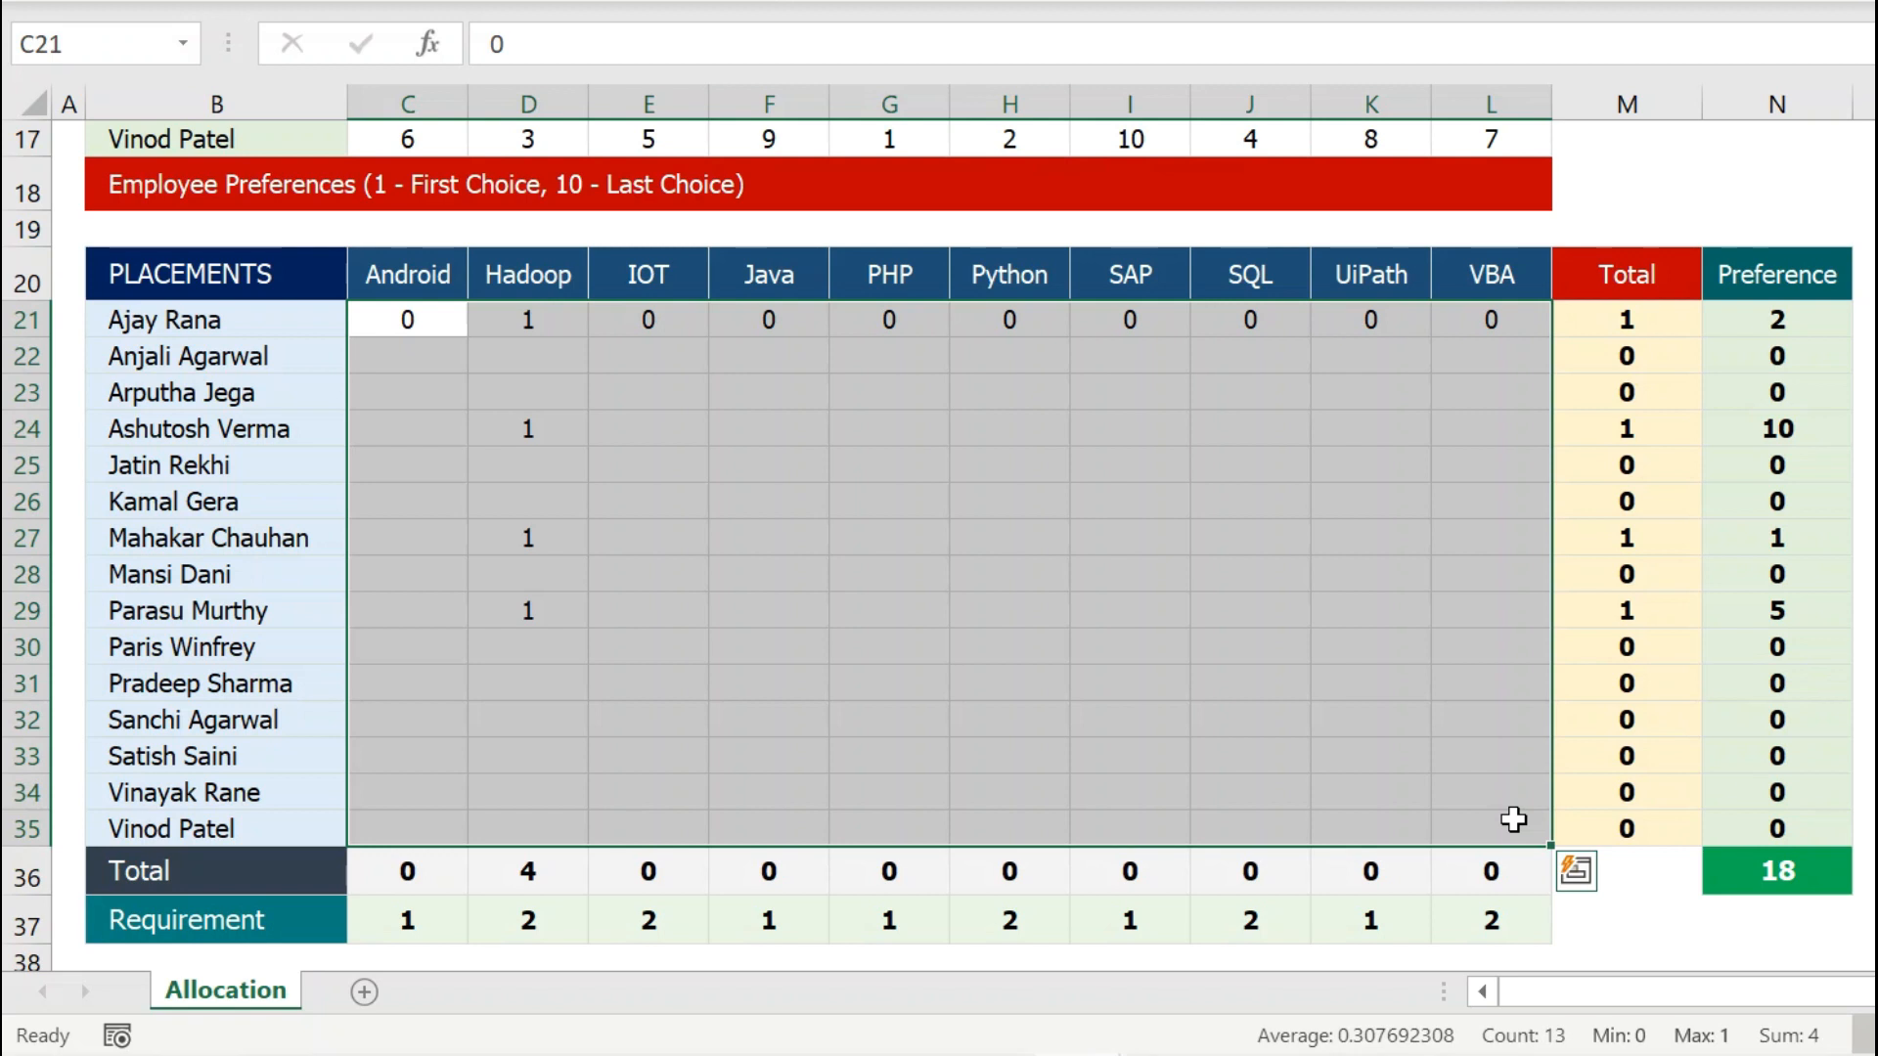
drag(1626, 315, 1647, 821)
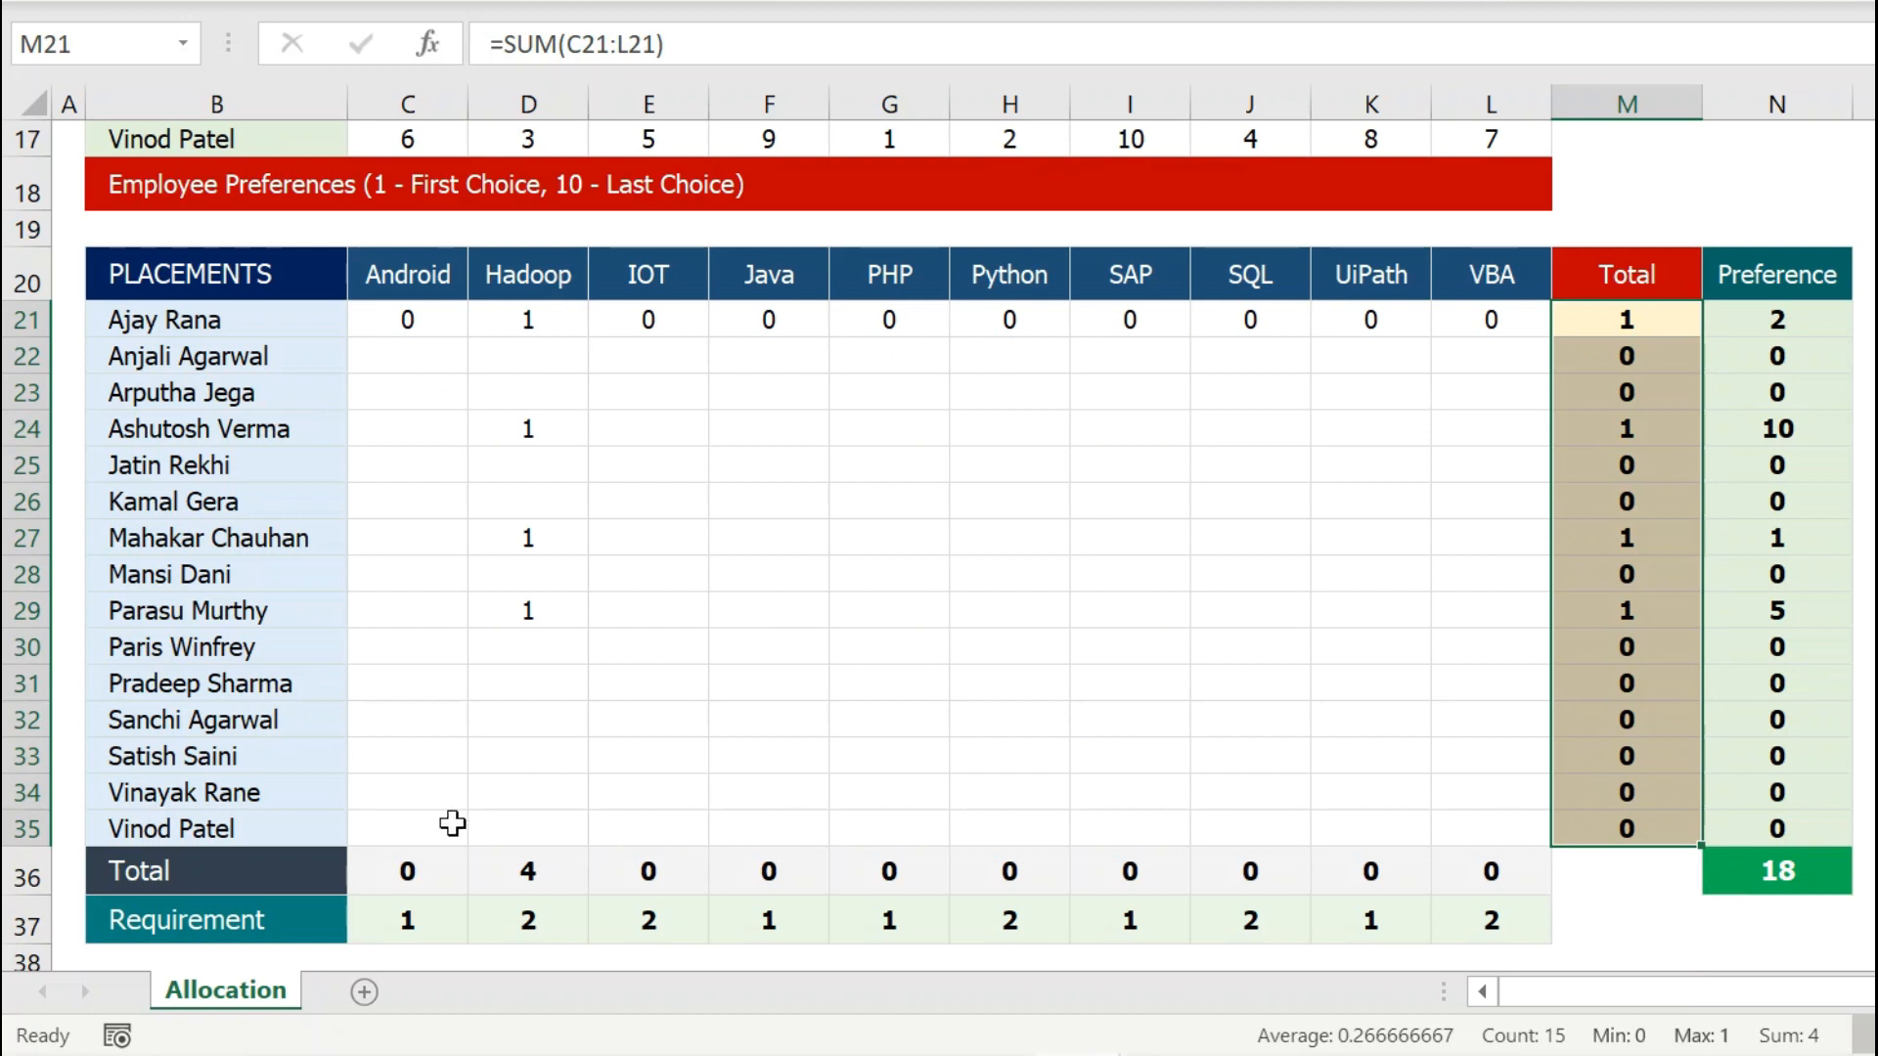
drag(400, 874, 1443, 868)
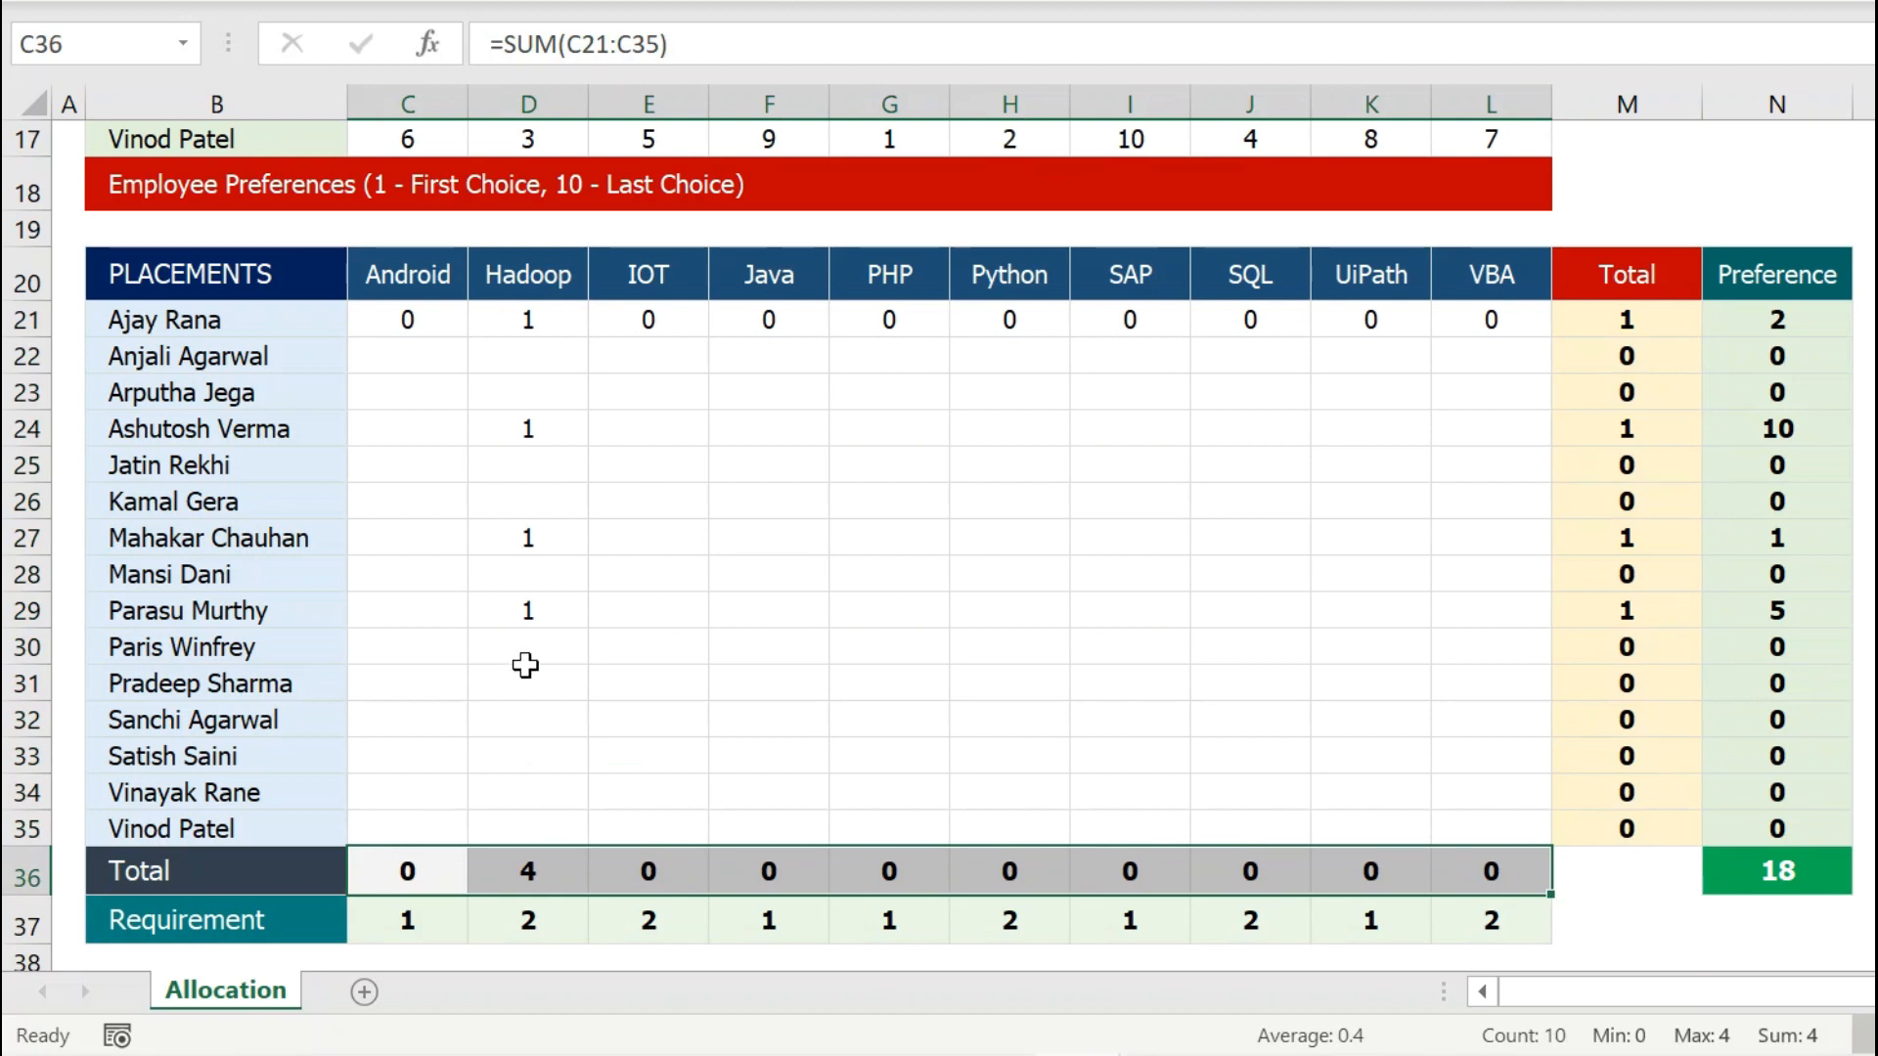
drag(411, 918, 1463, 901)
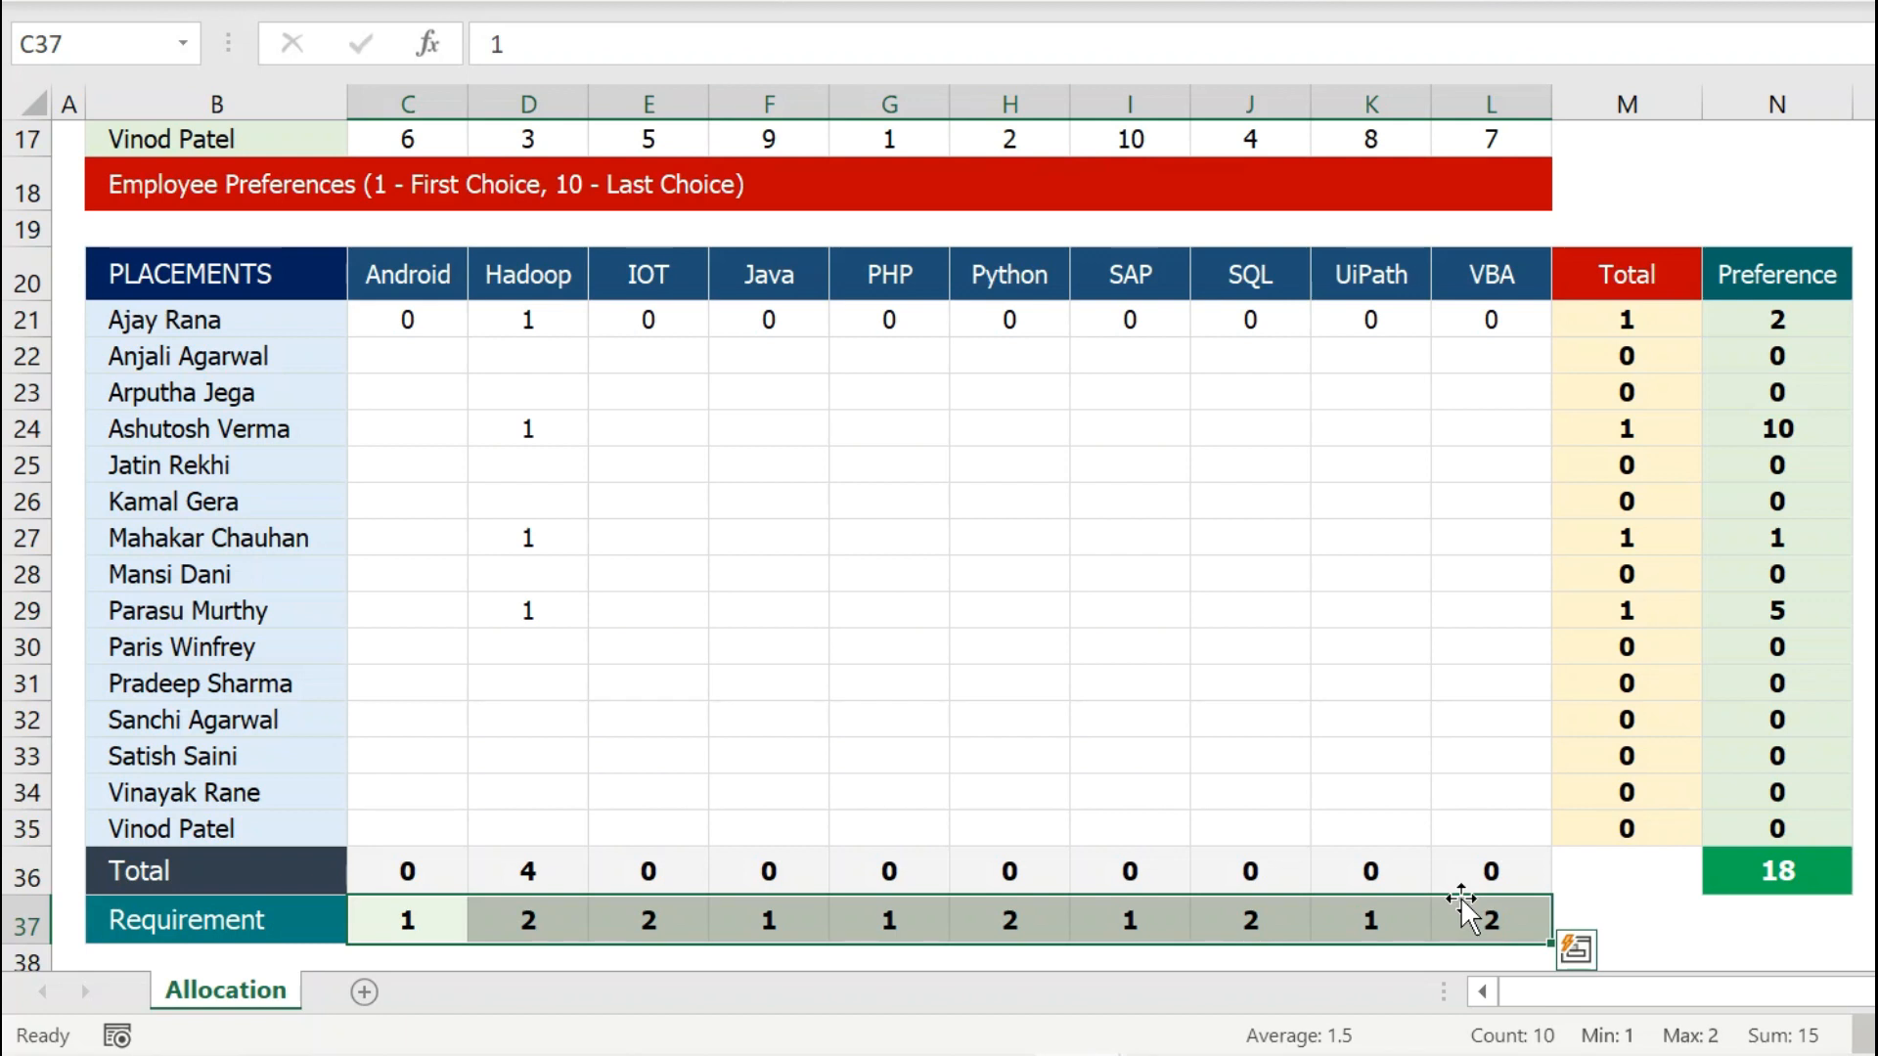
- Clear all sample entries from the placement grid C21:L35
drag(423, 326, 1475, 817)
key(Delete)
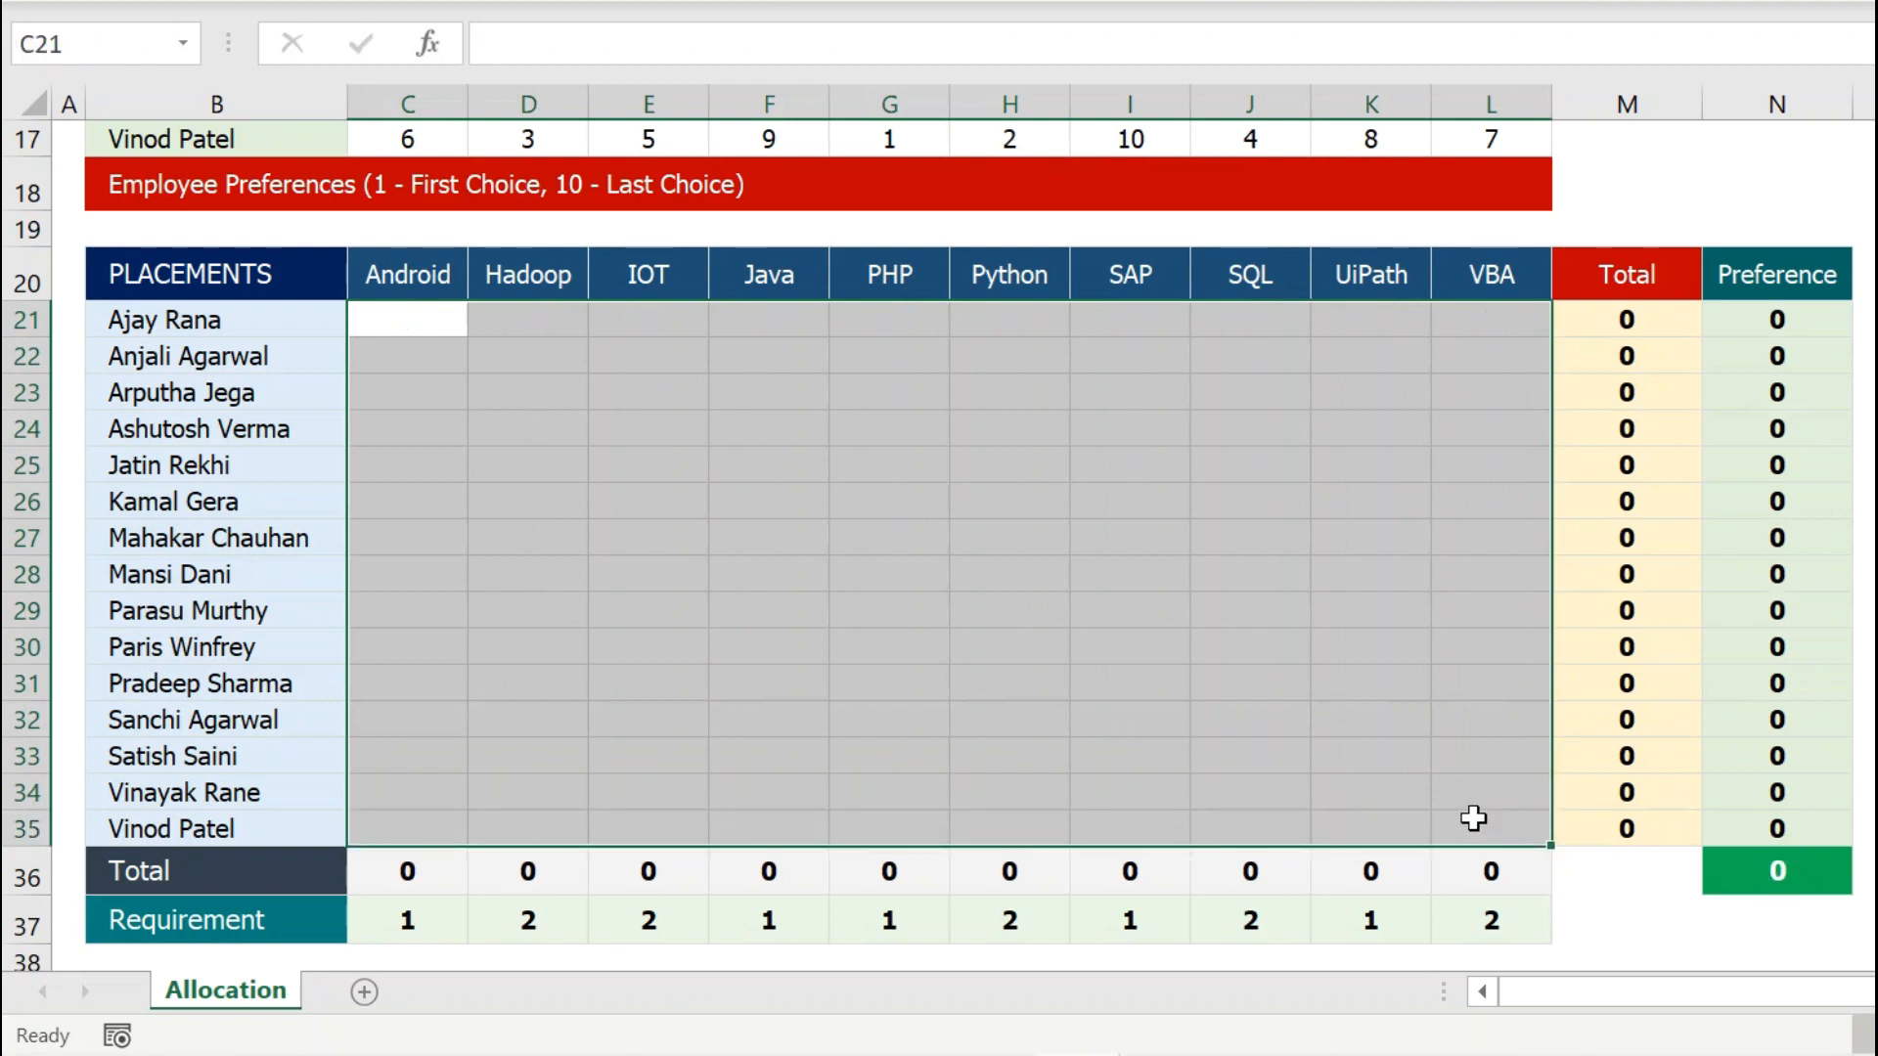
click(1406, 404)
- Examine the Preference column and the SUMPRODUCT formula in N21, comparing its ranges C3:L3 and C21:L21
scroll(1406, 405, up, 4)
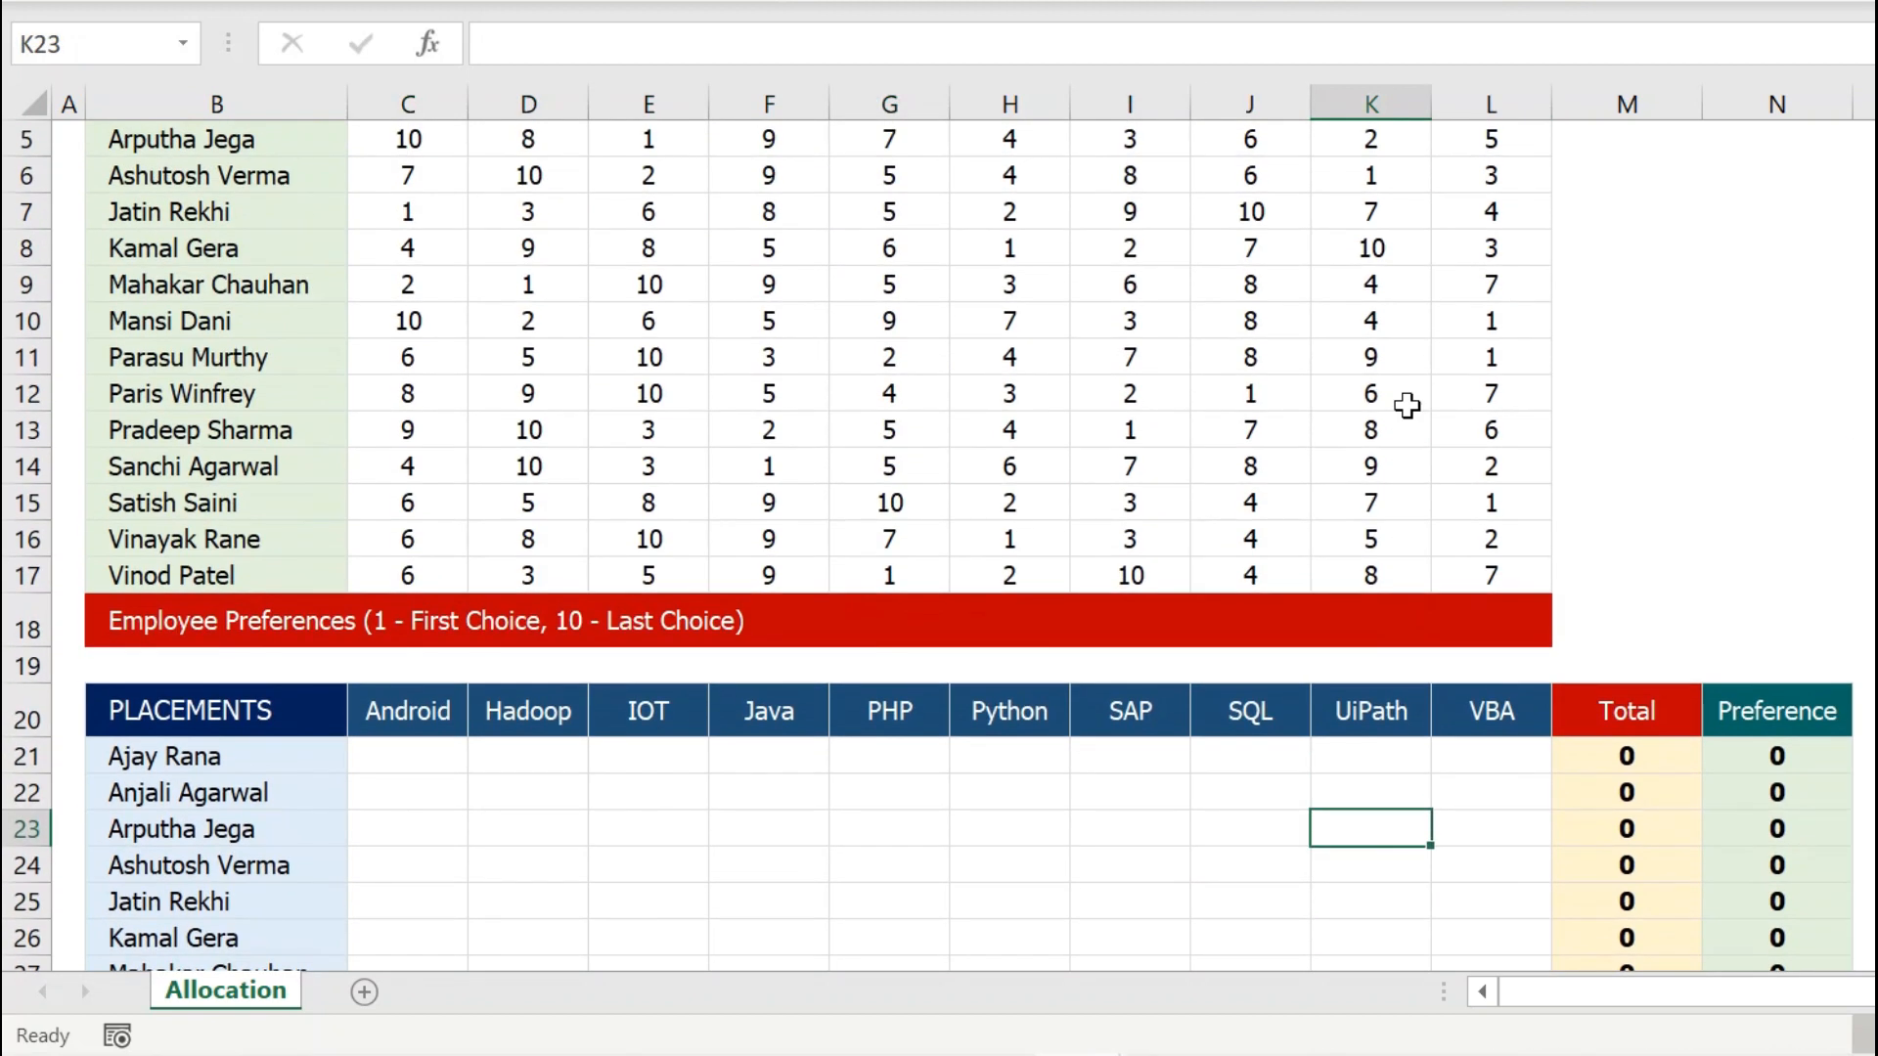
scroll(1406, 405, up, 2)
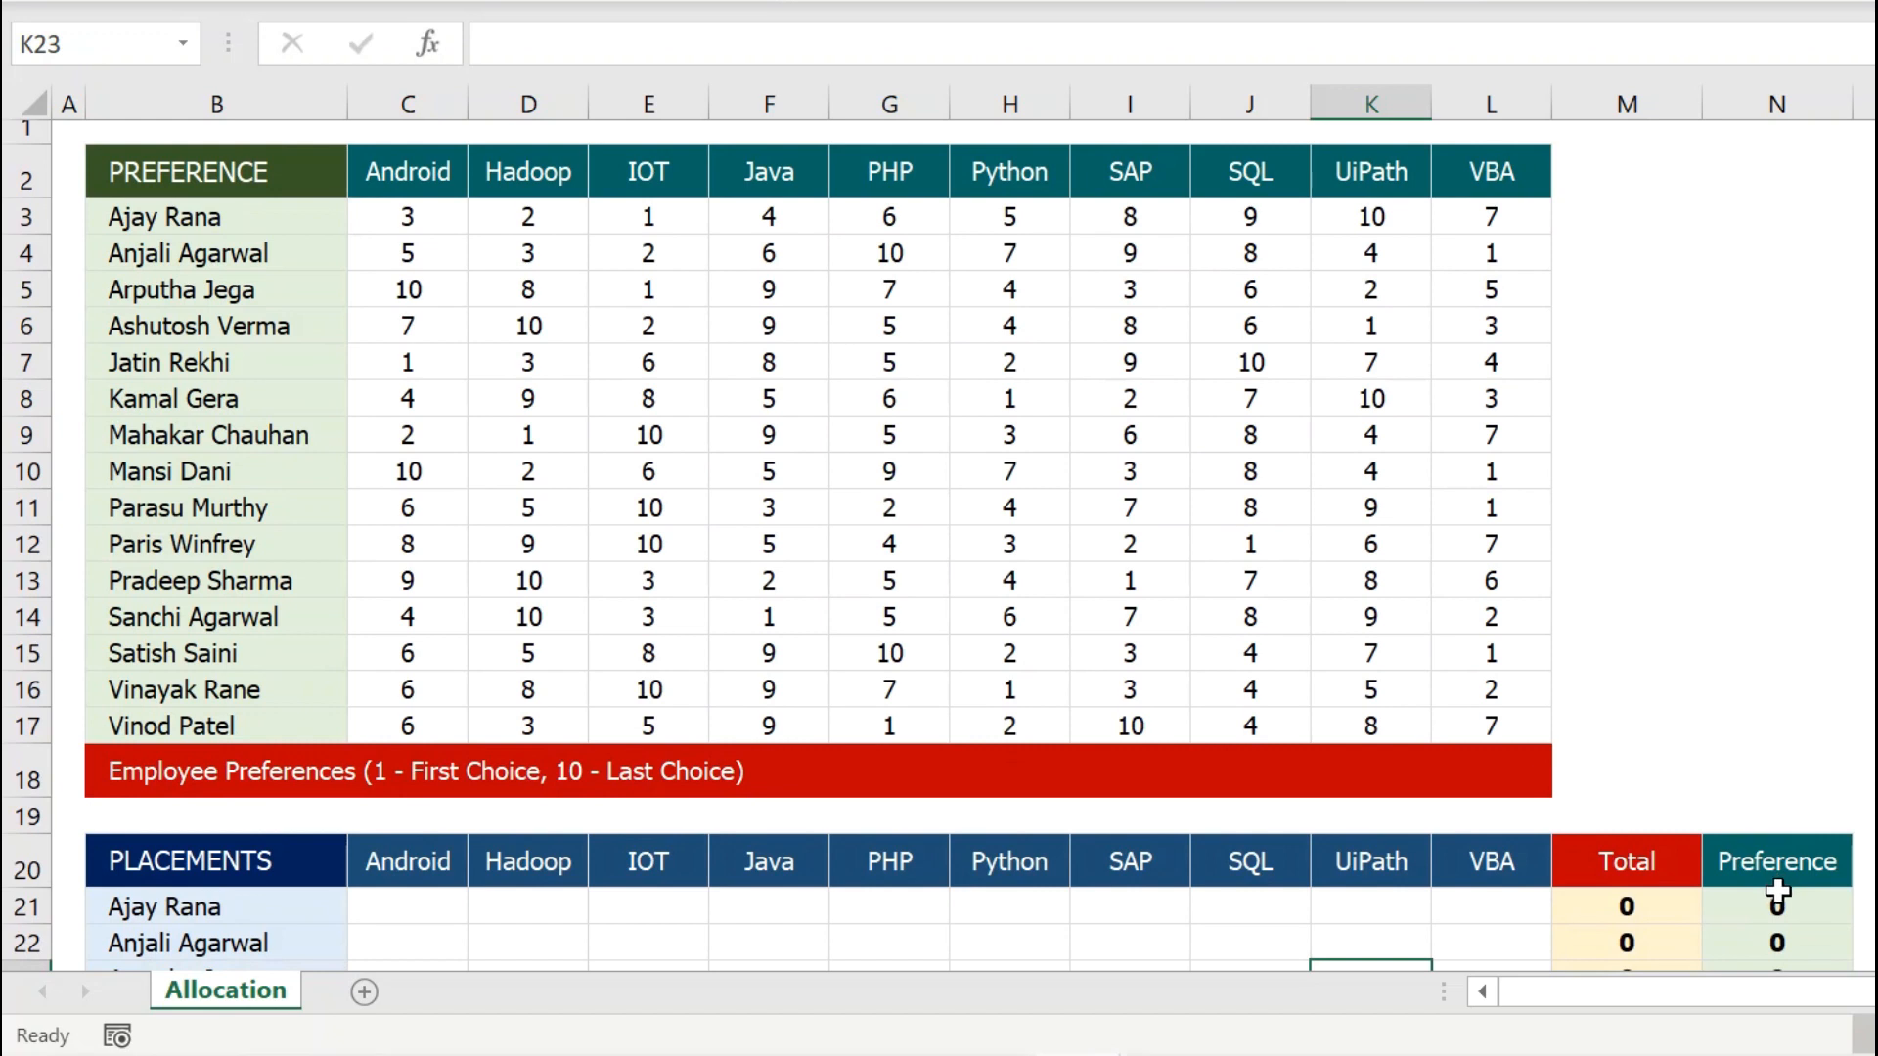
scroll(1778, 892, down, 4)
drag(1777, 385, 1778, 829)
scroll(1777, 544, up, 3)
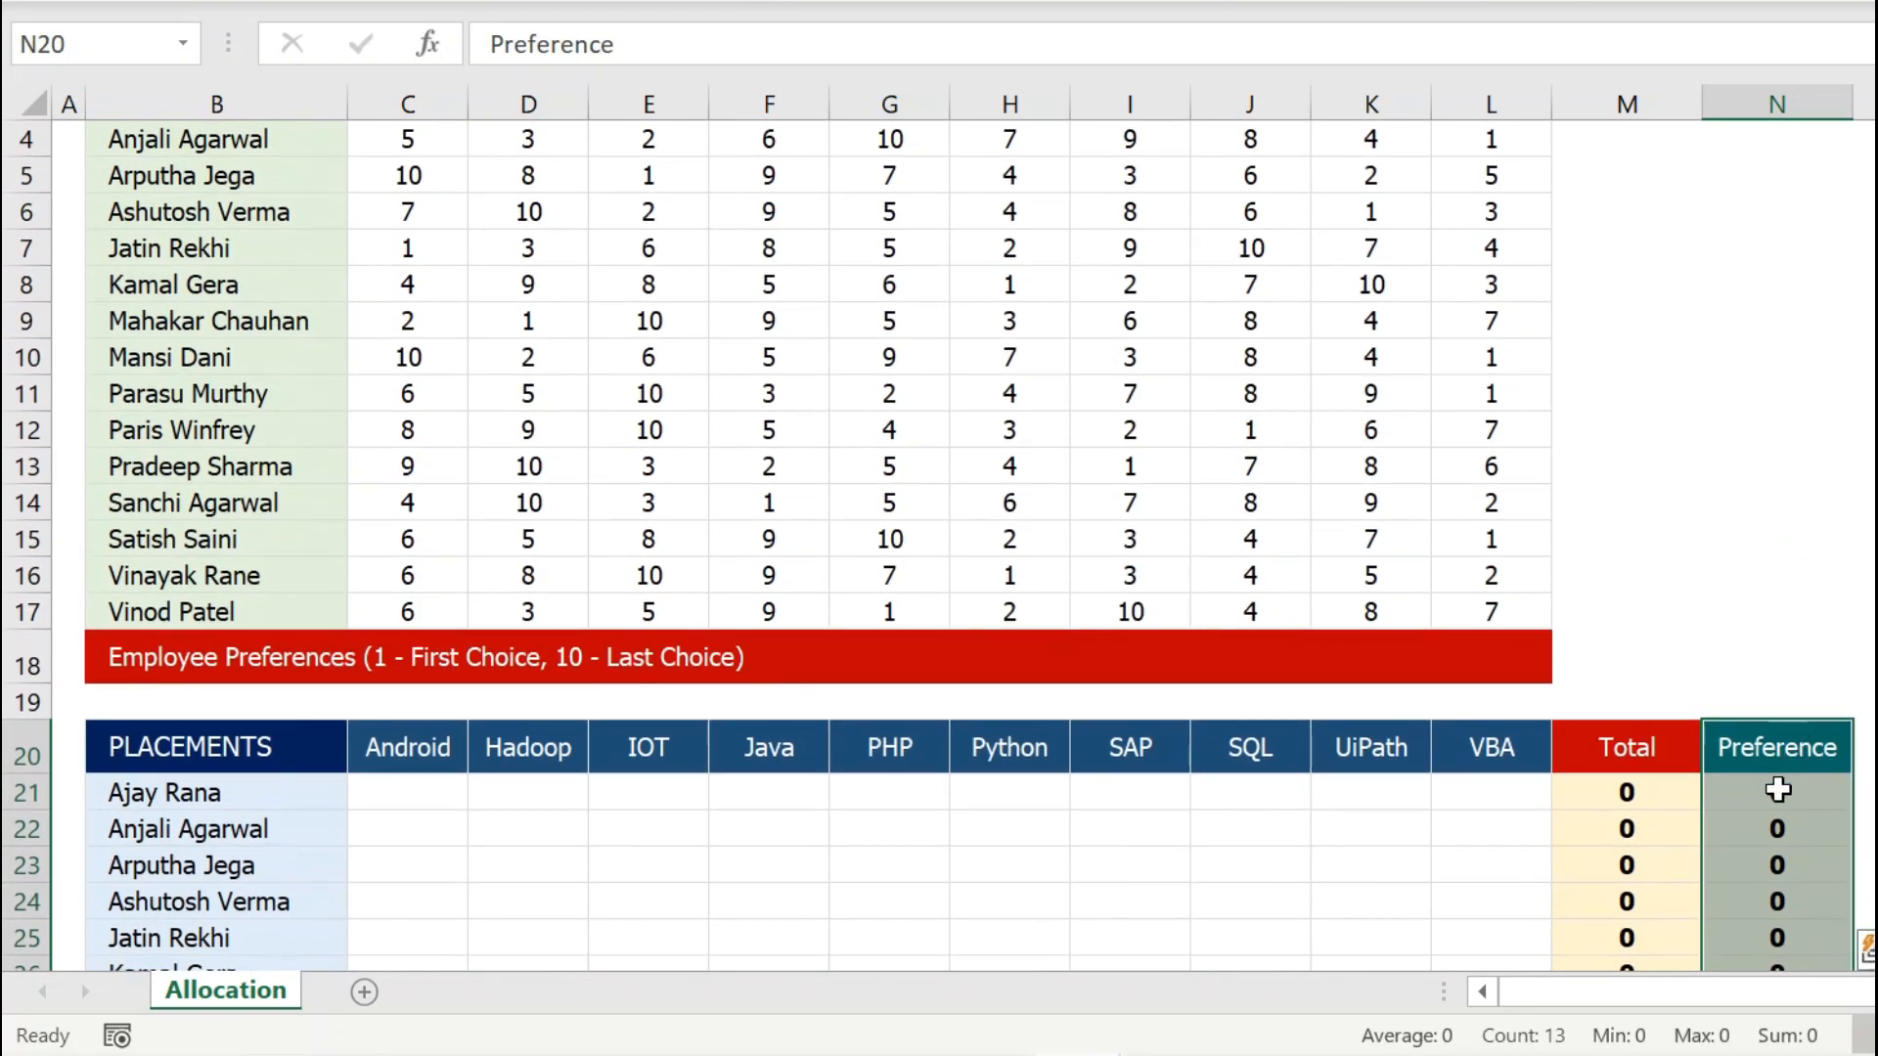
double_click(1778, 791)
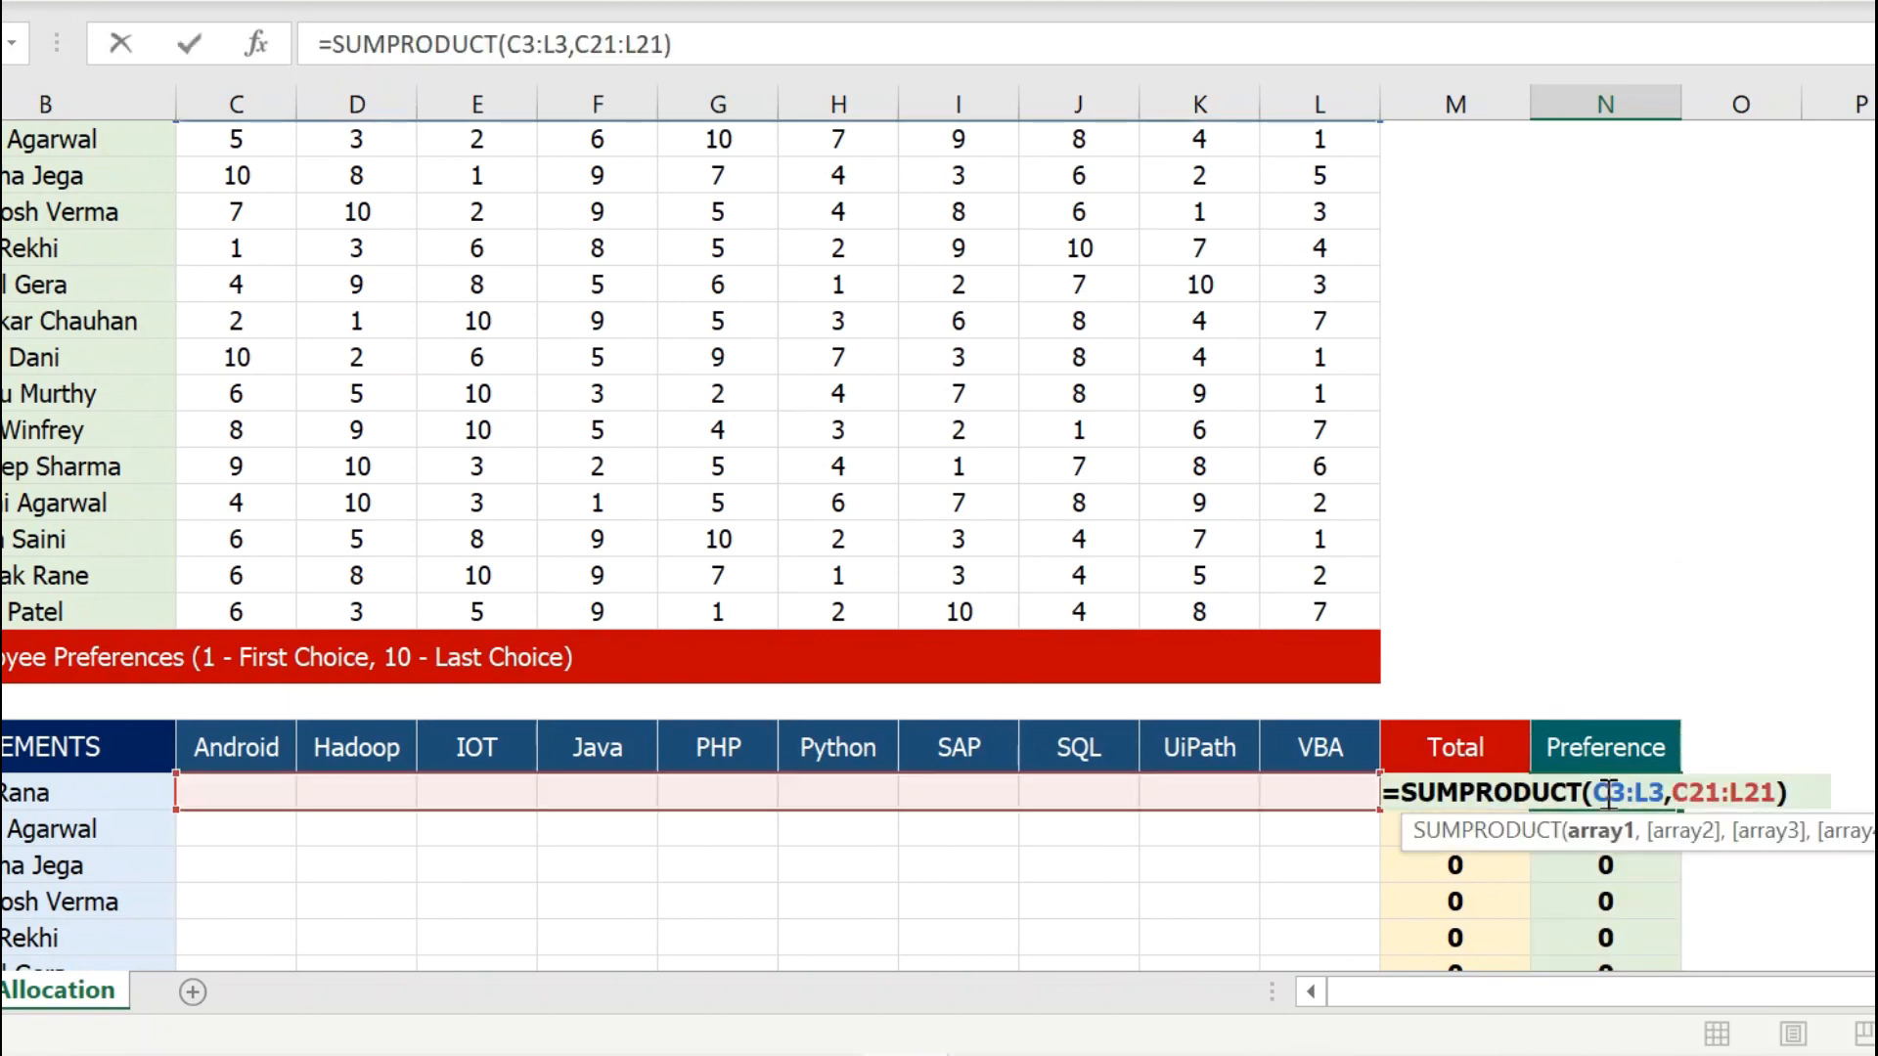
scroll(68, 766, up, 1)
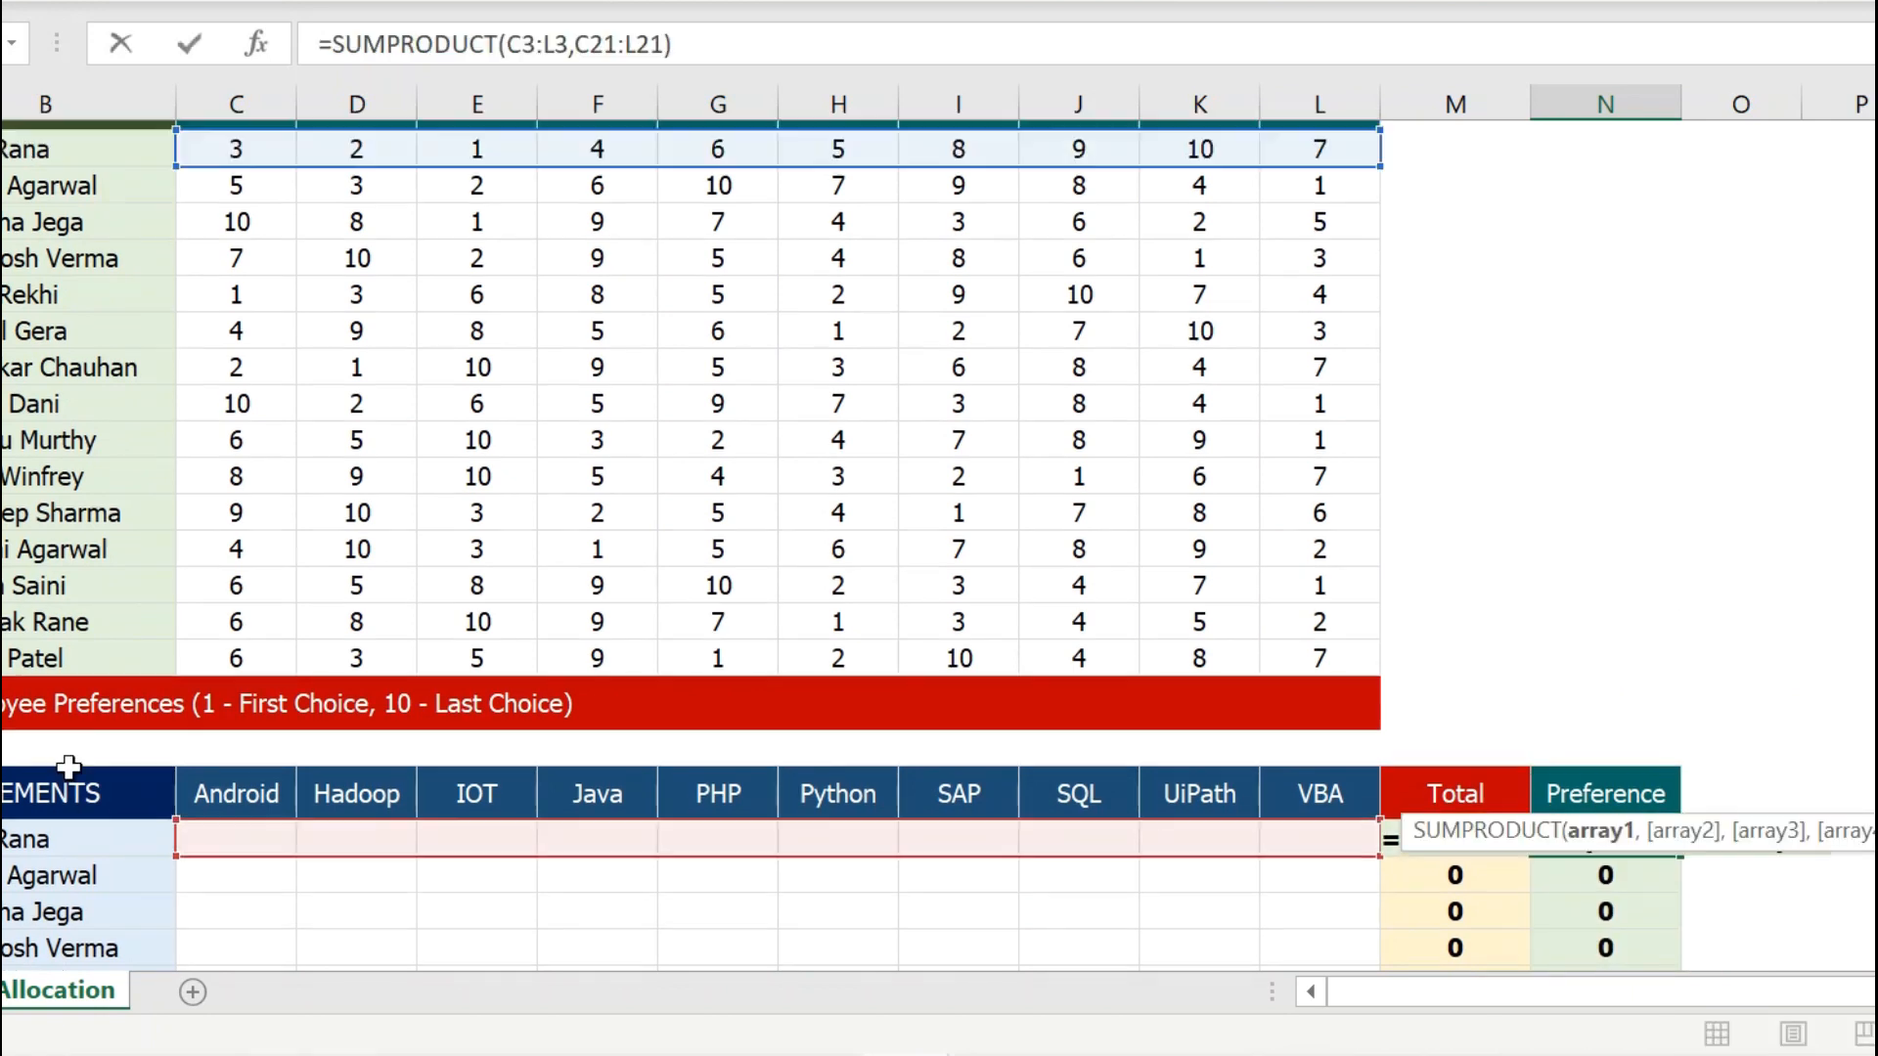
scroll(68, 766, up, 2)
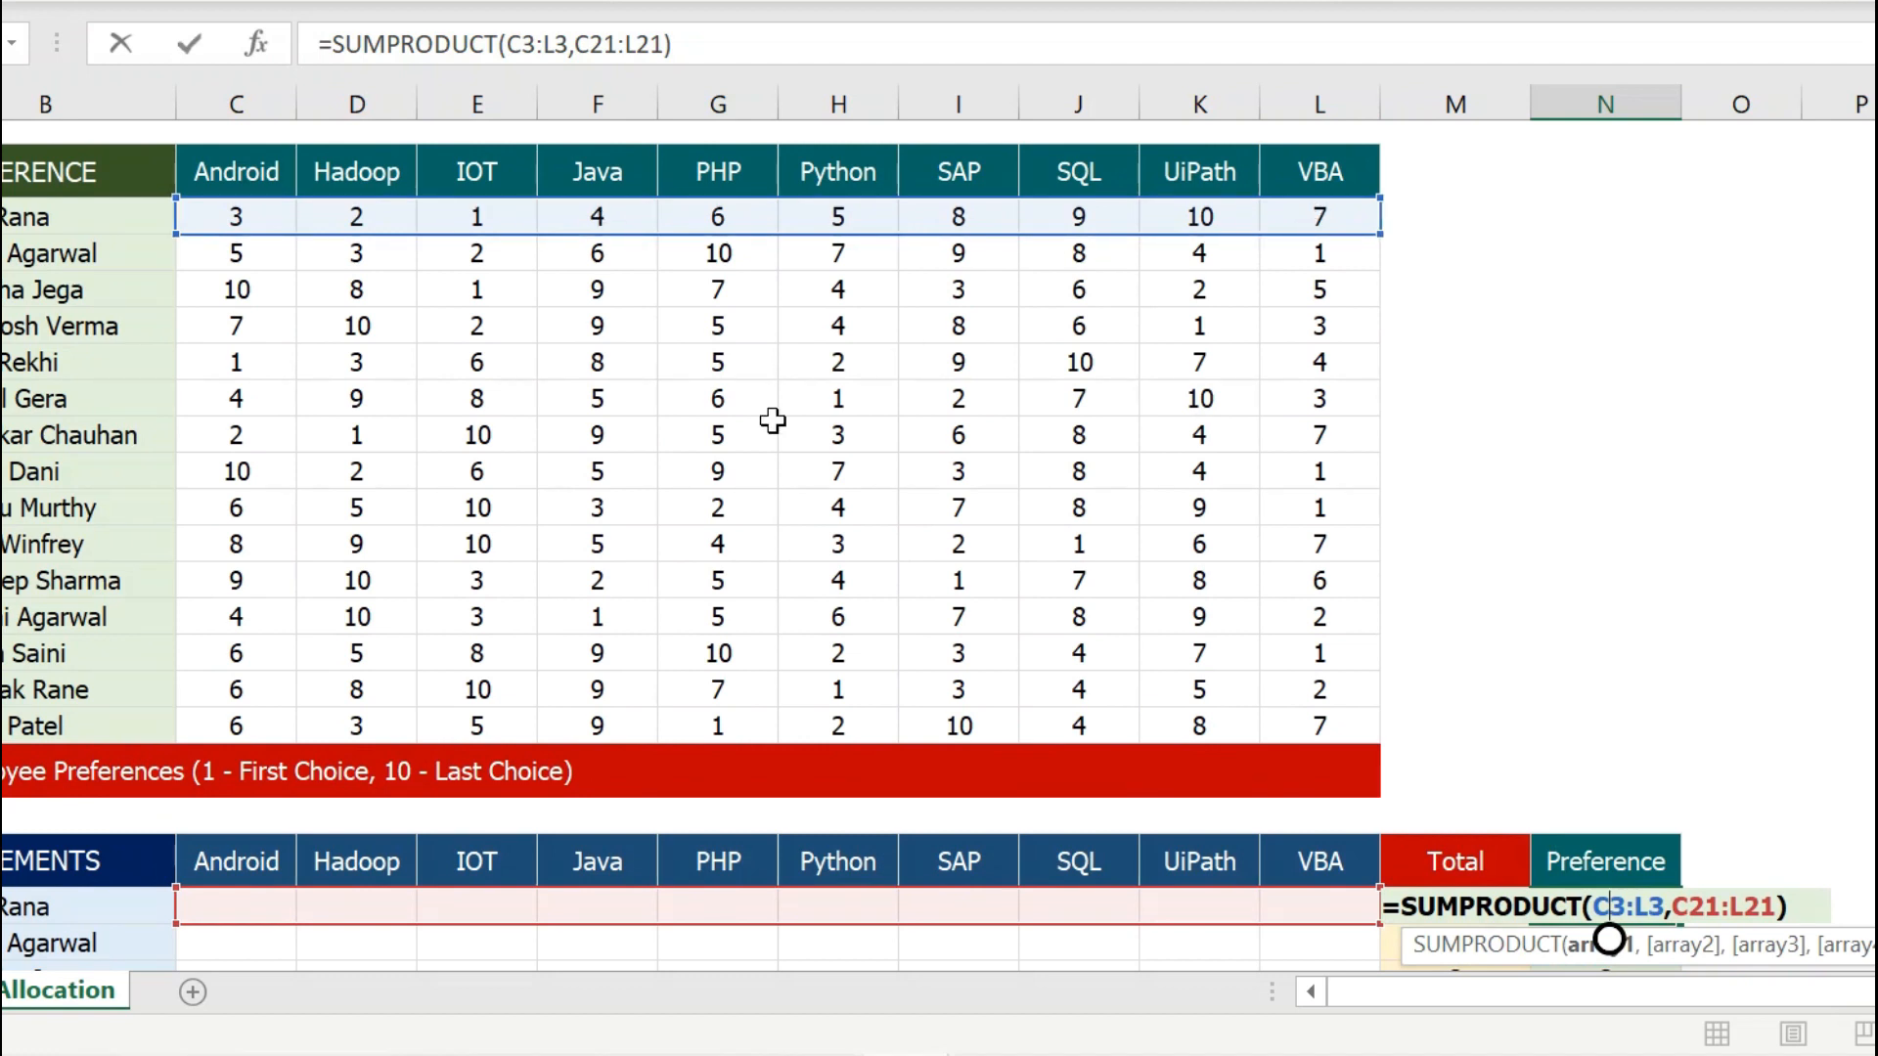
scroll(776, 419, down, 2)
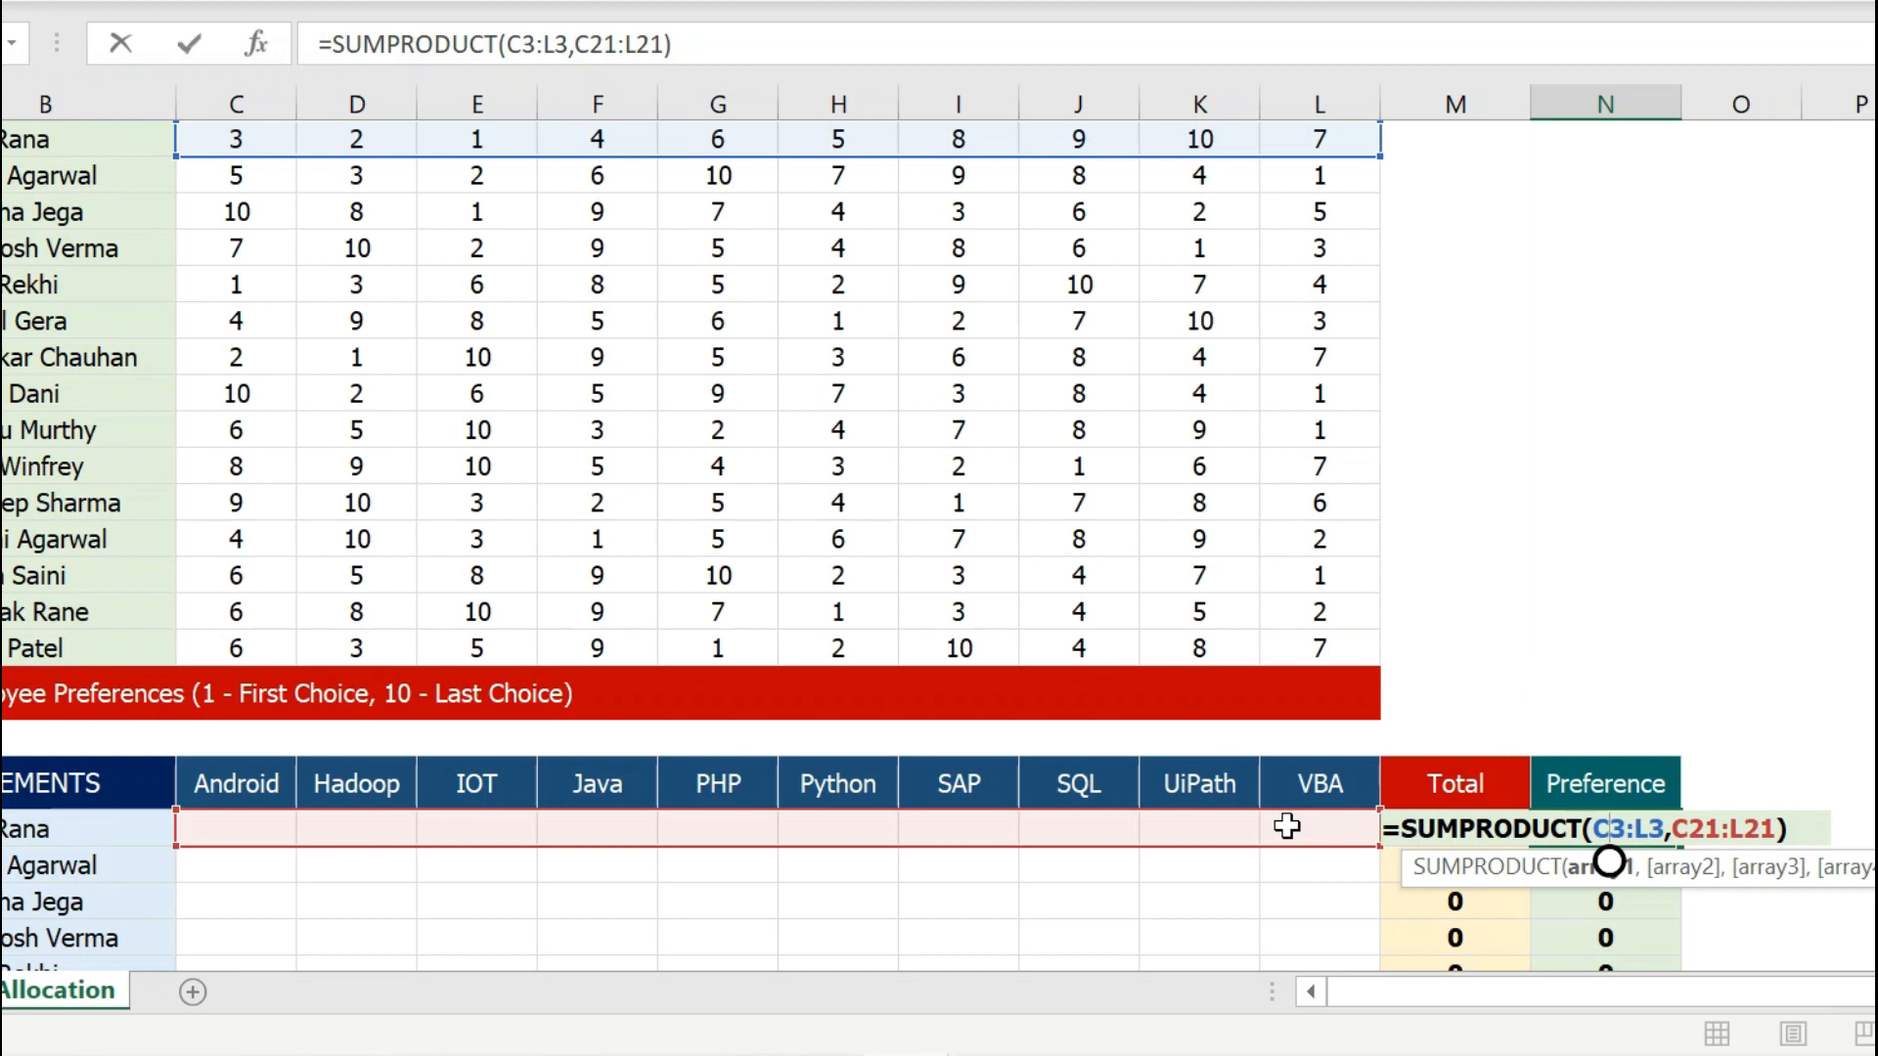
key(ctrl+Return)
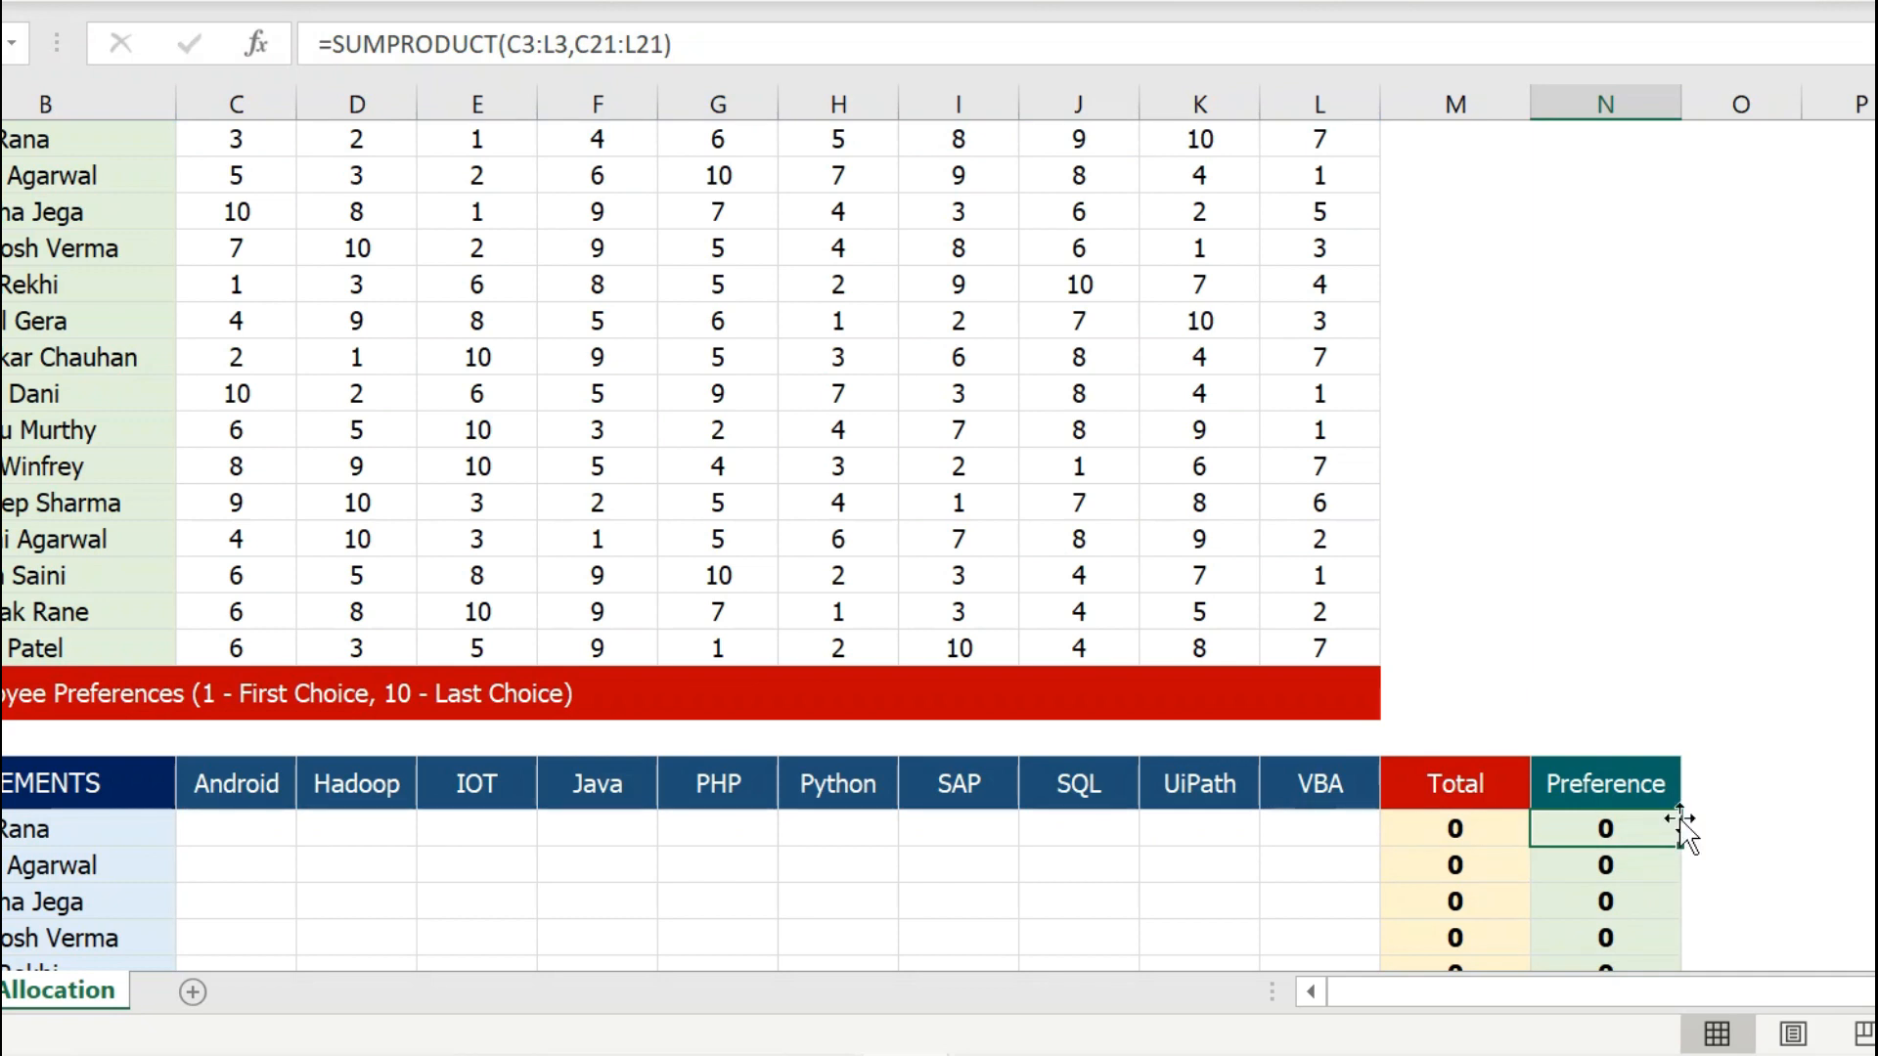
- Fill the first employee's placement row C21:L21 with 1 under PHP and 0 under every other technology
click(270, 831)
text(0)
key(Tab)
text(0)
key(Tab)
text(0)
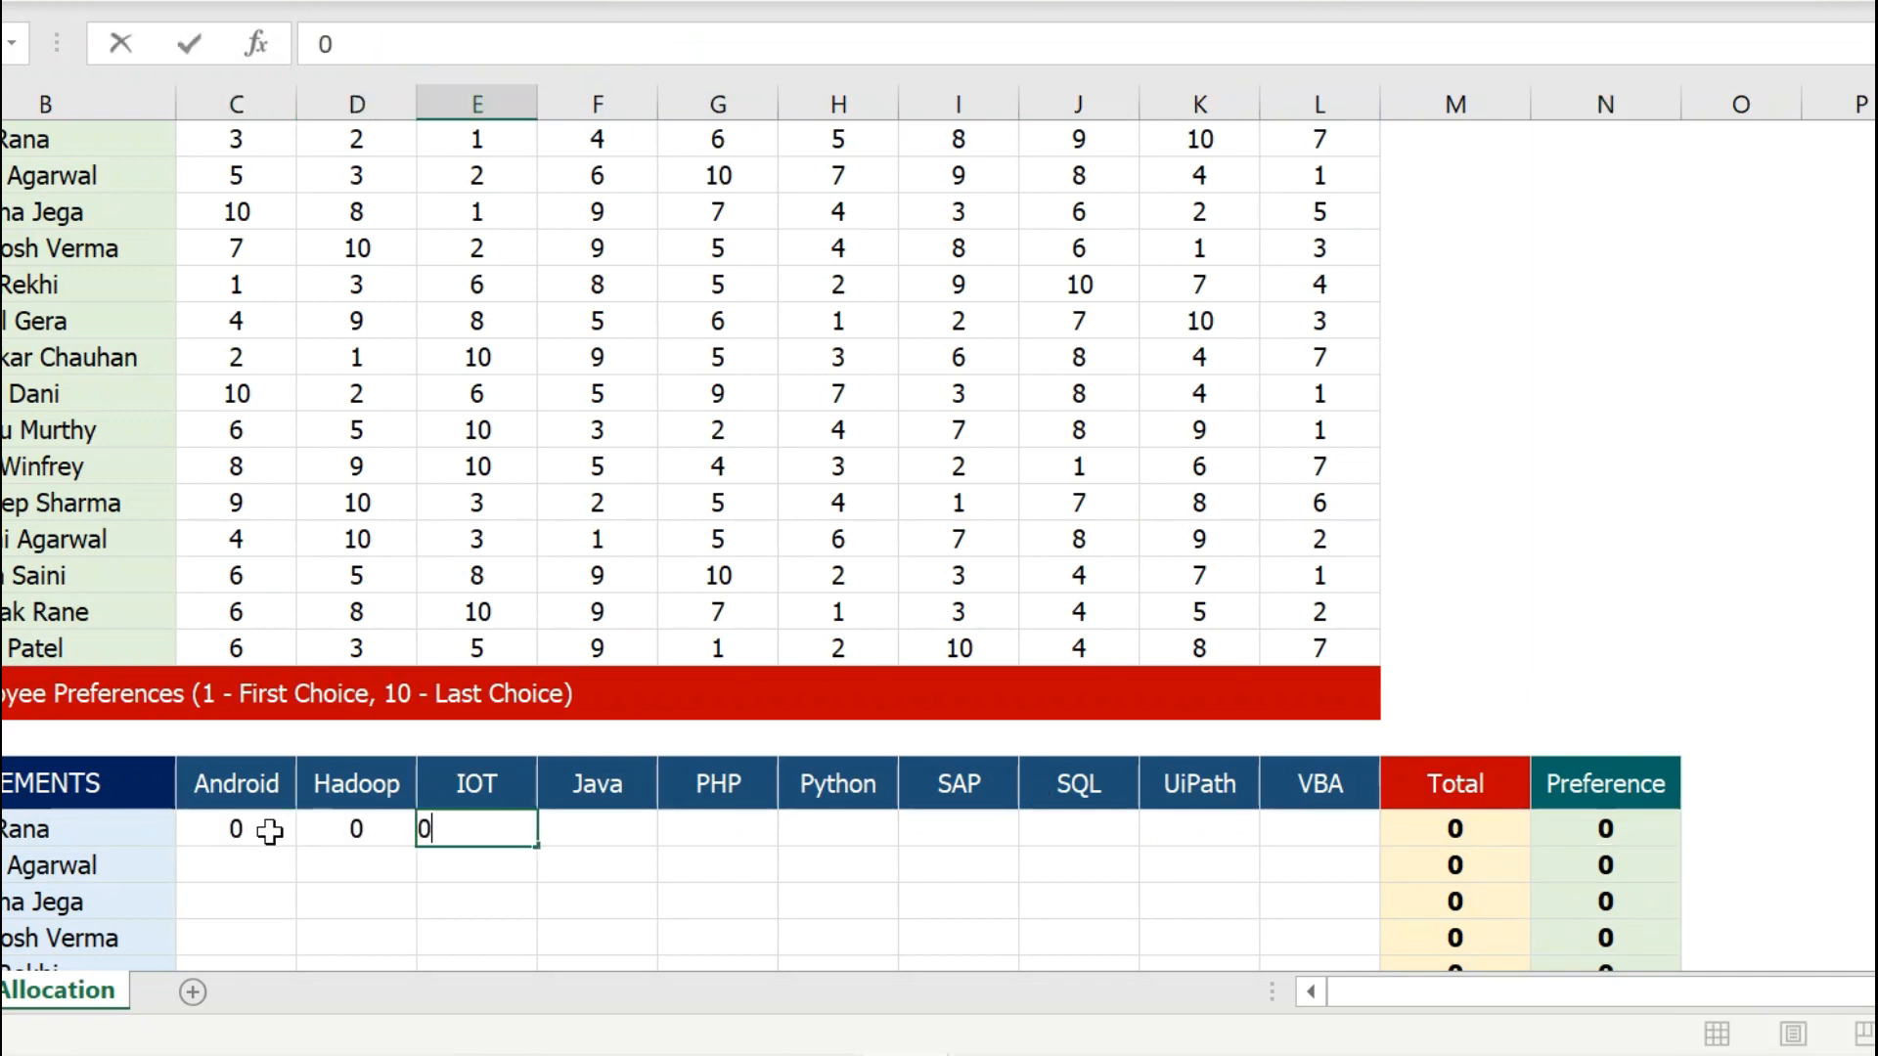
key(Tab)
text(0)
key(Tab)
text(1)
key(Tab)
text(0)
key(Tab)
text(0)
key(Tab)
text(0)
key(Tab)
text(0)
key(Tab)
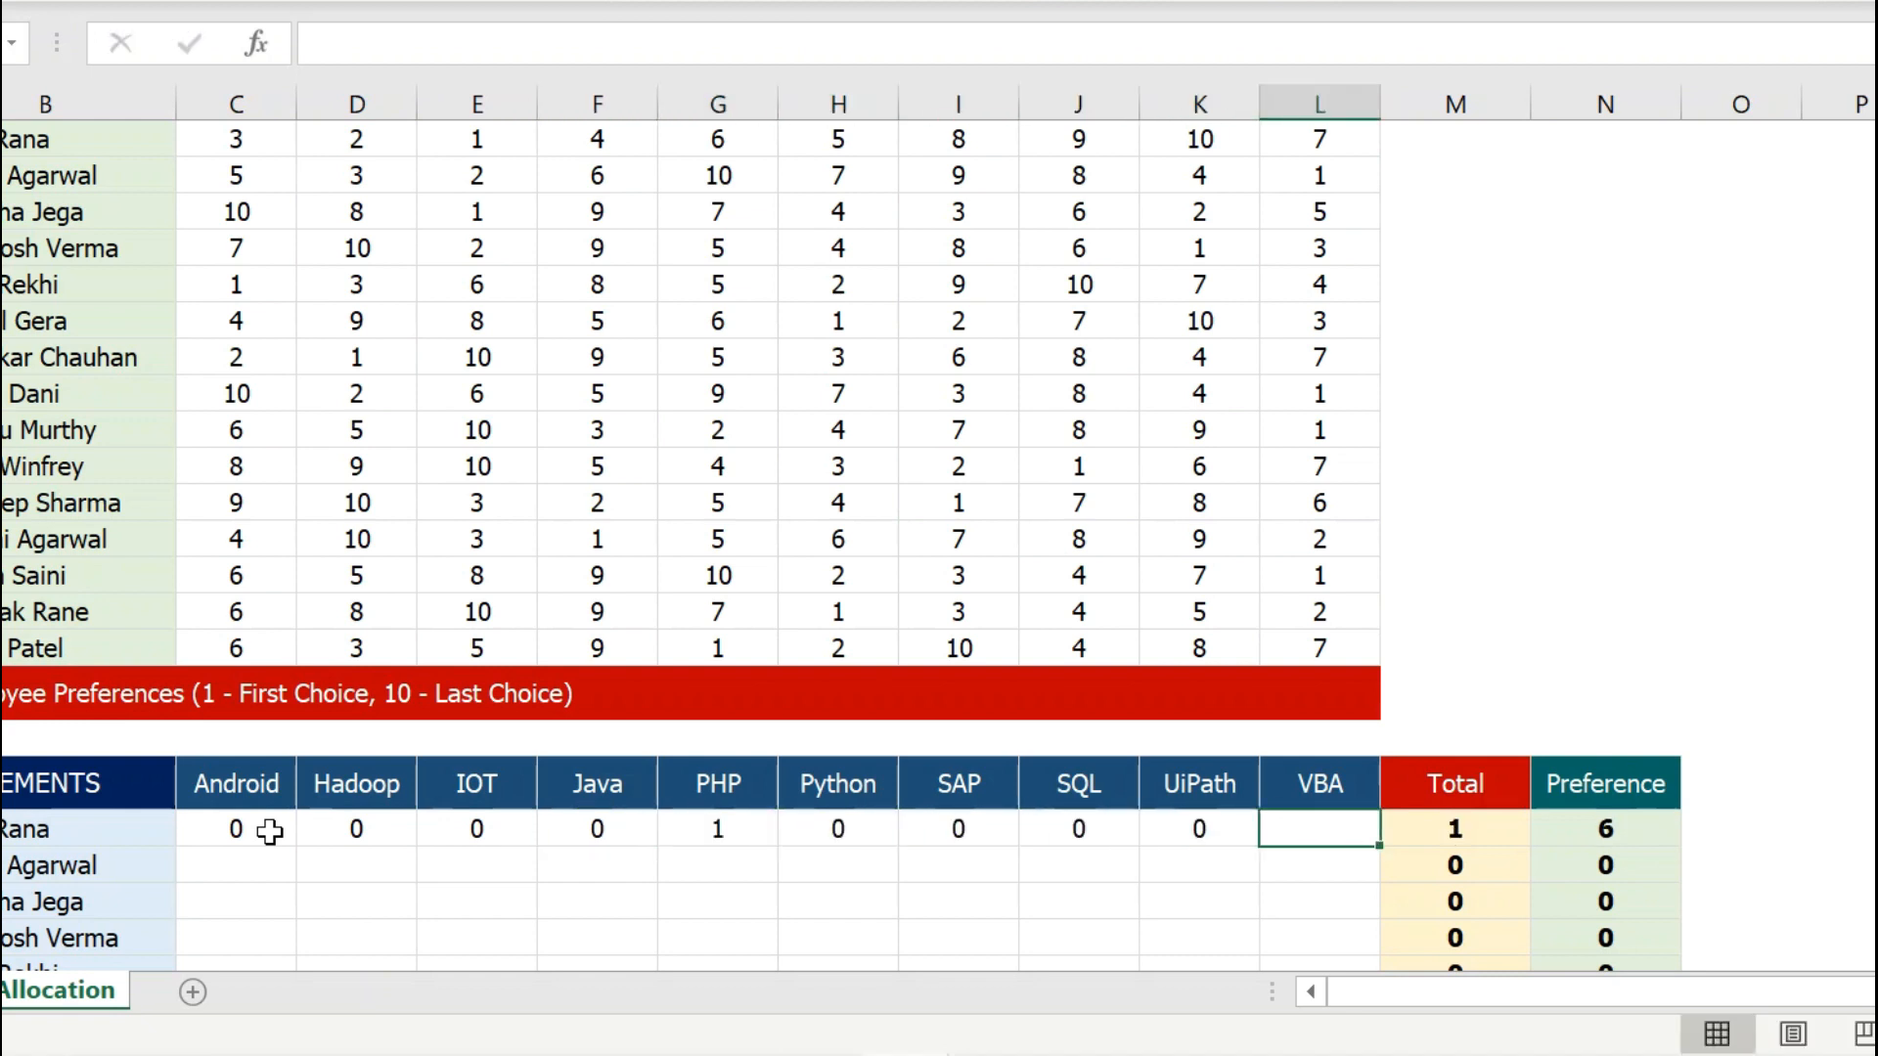
text(0)
key(Tab)
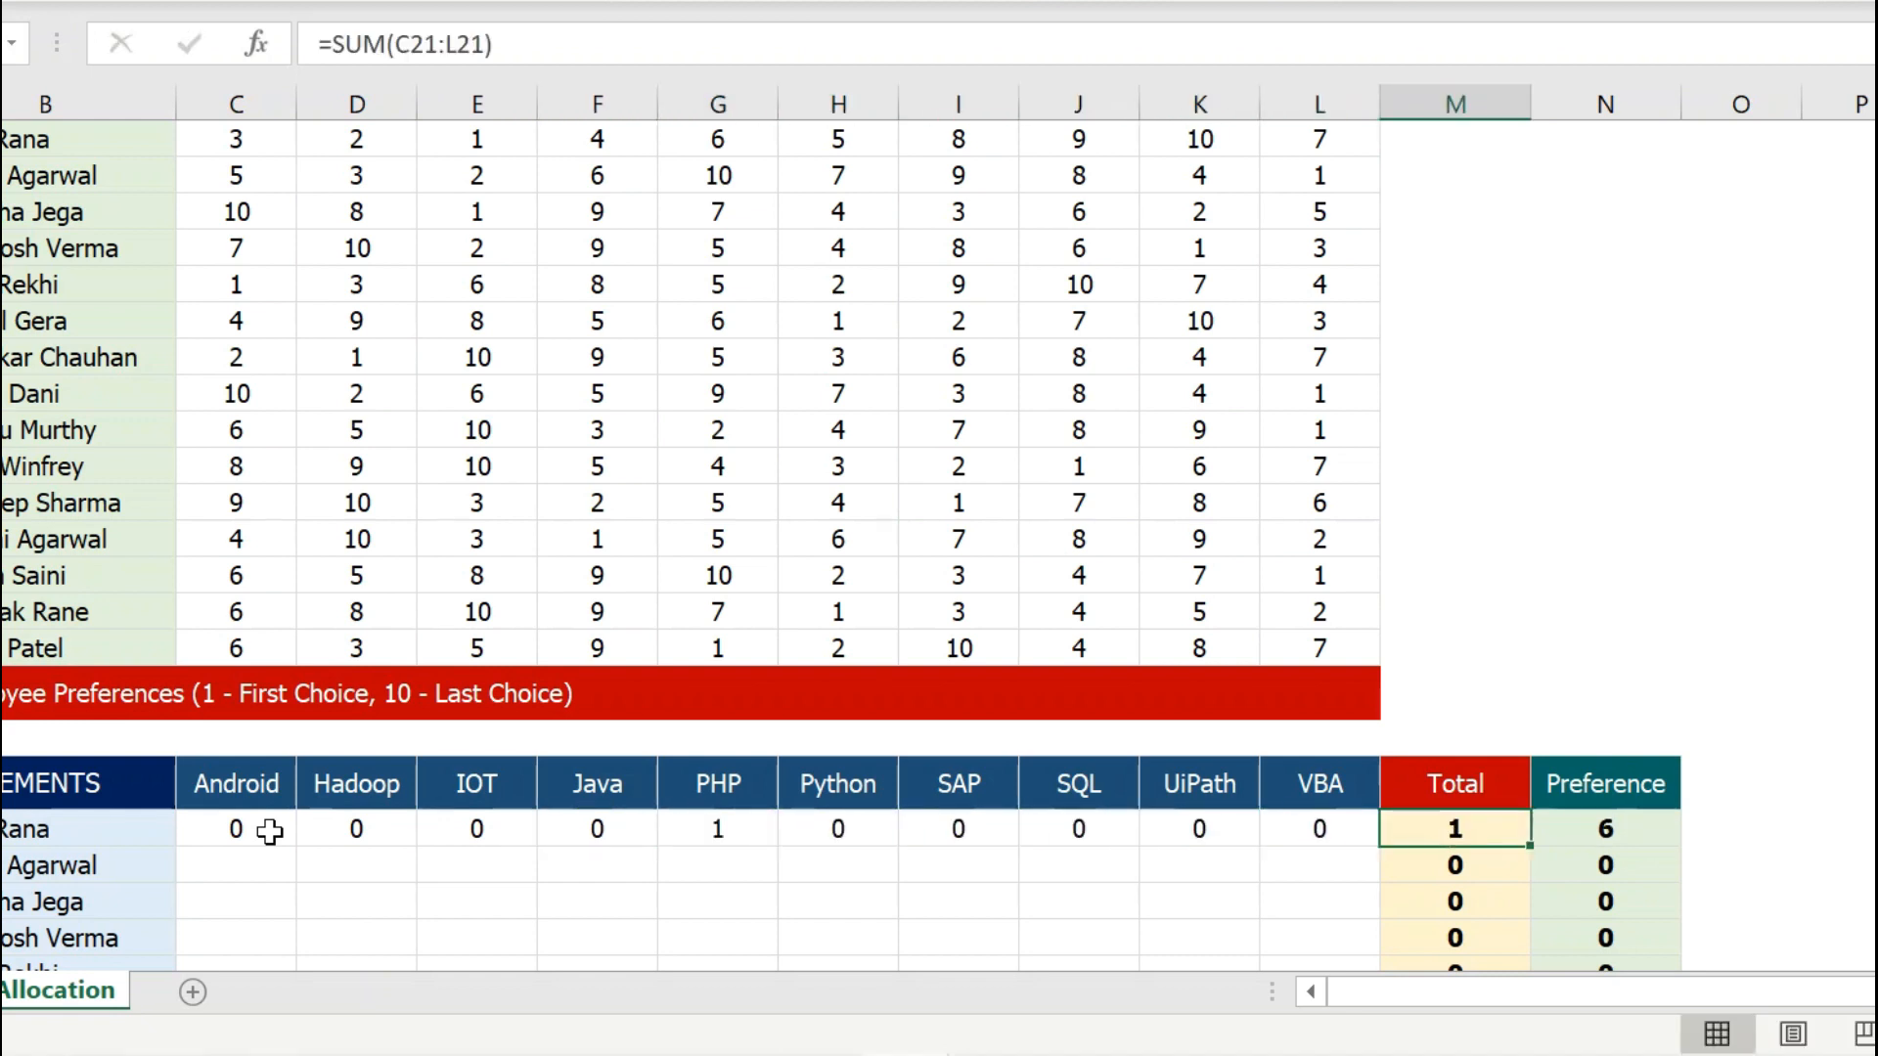
- Check the PHP placement in G21 against the Preference formula in N21 and the ranking row C3:L3
click(691, 839)
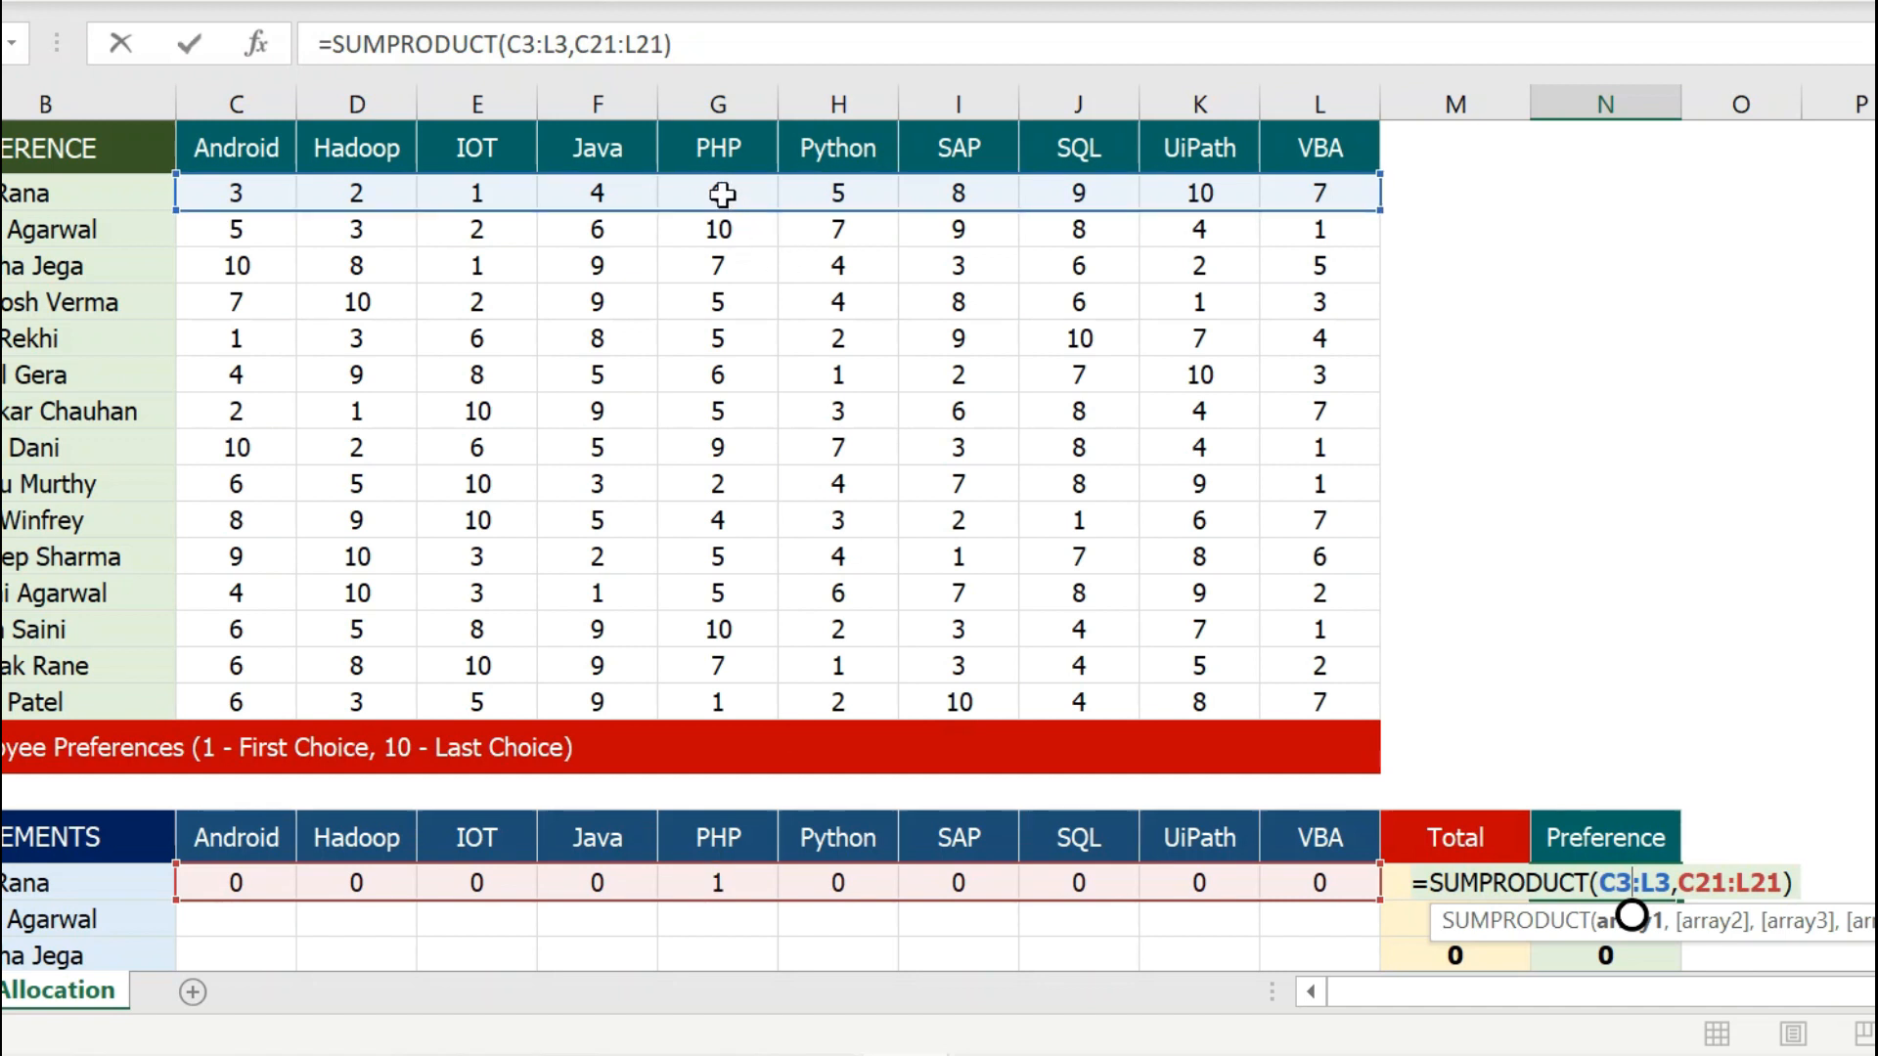
key(Return)
key(Up)
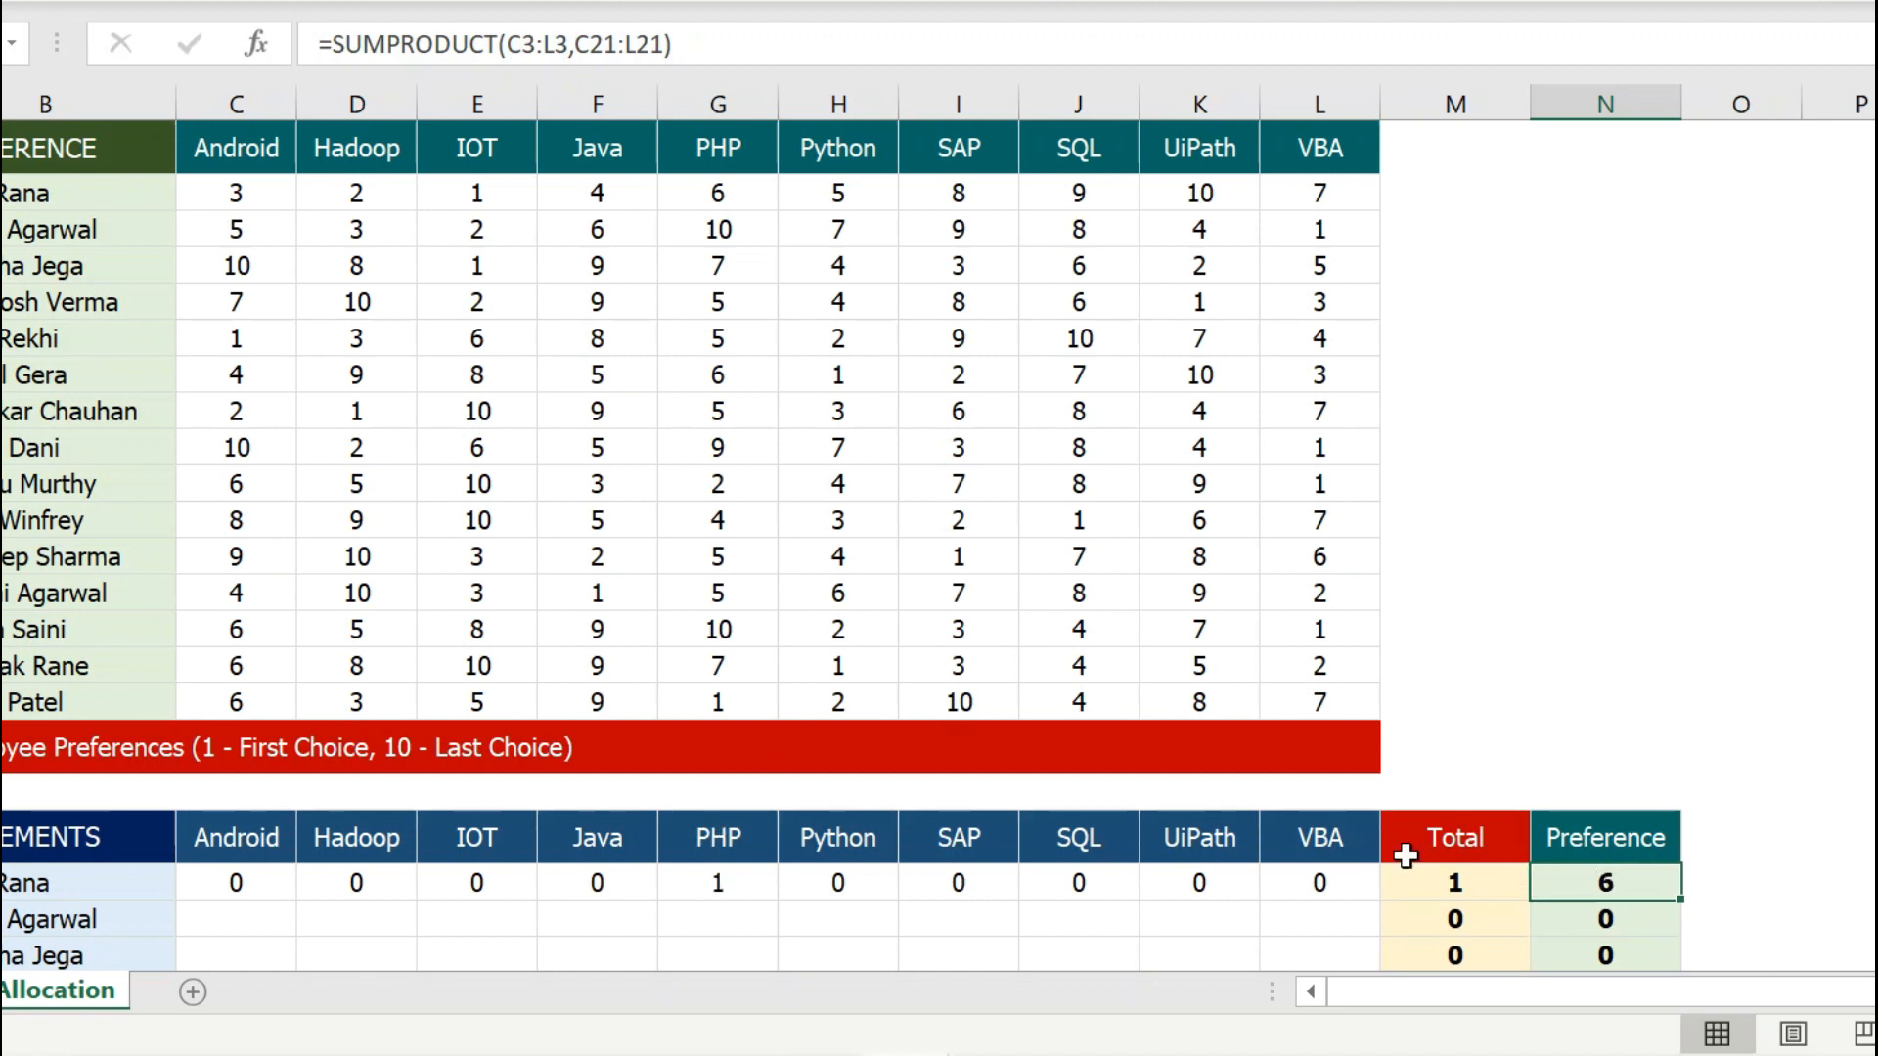
- Move the row 21 placement to Java by setting G21 to 0 and F21 to 1, and check N21
click(720, 888)
text(0)
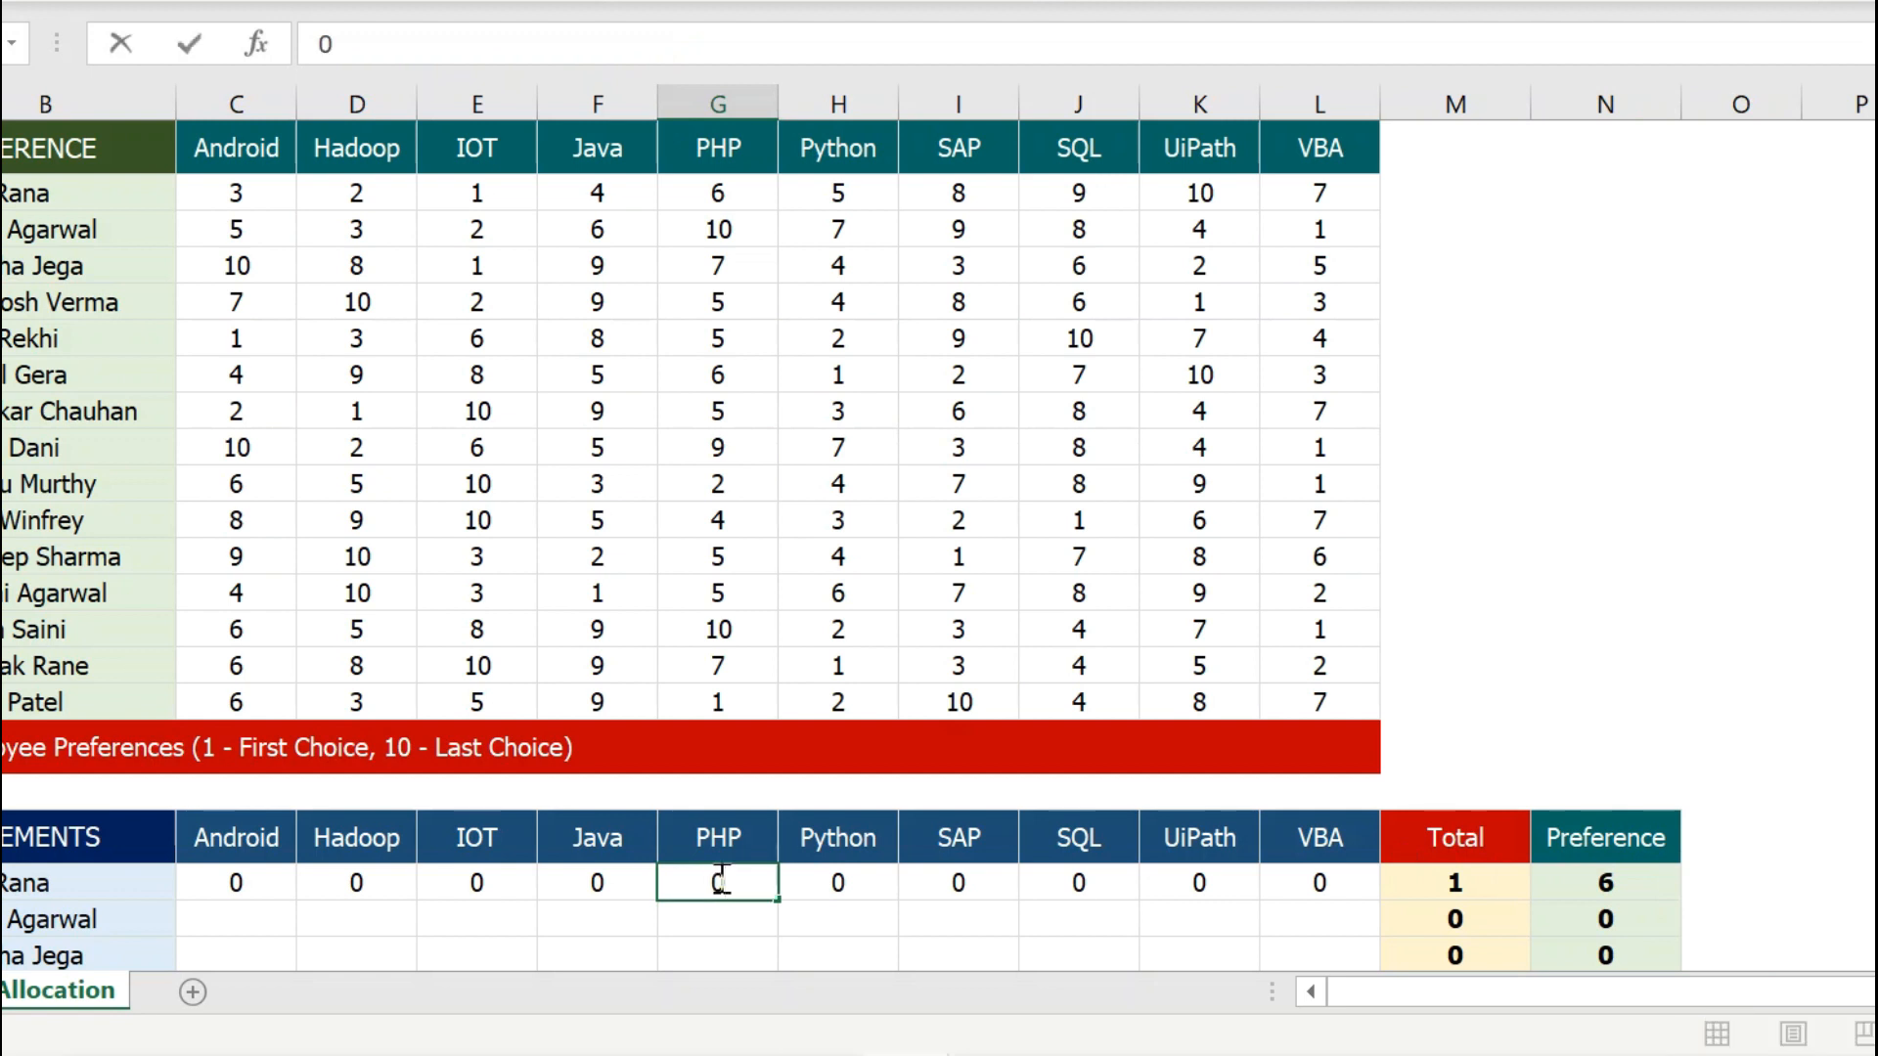
key(Left)
text(1)
key(Return)
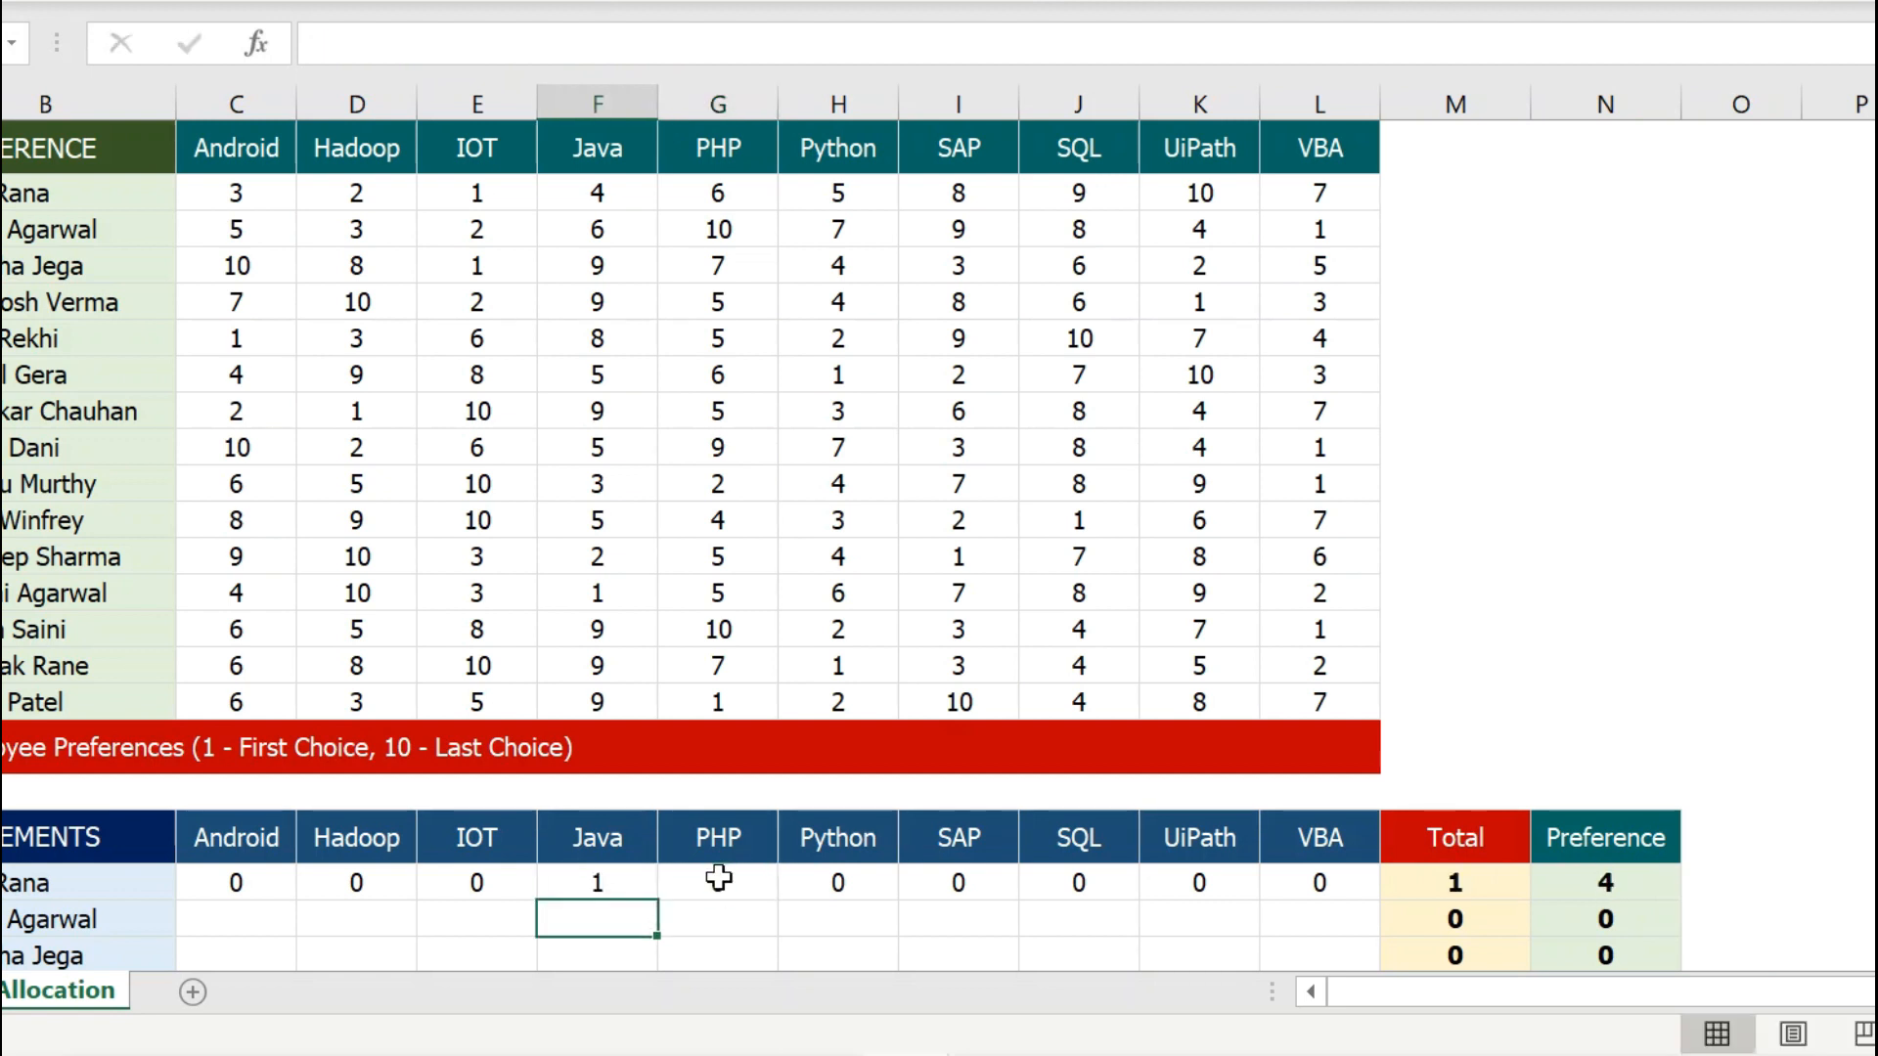
click(1618, 883)
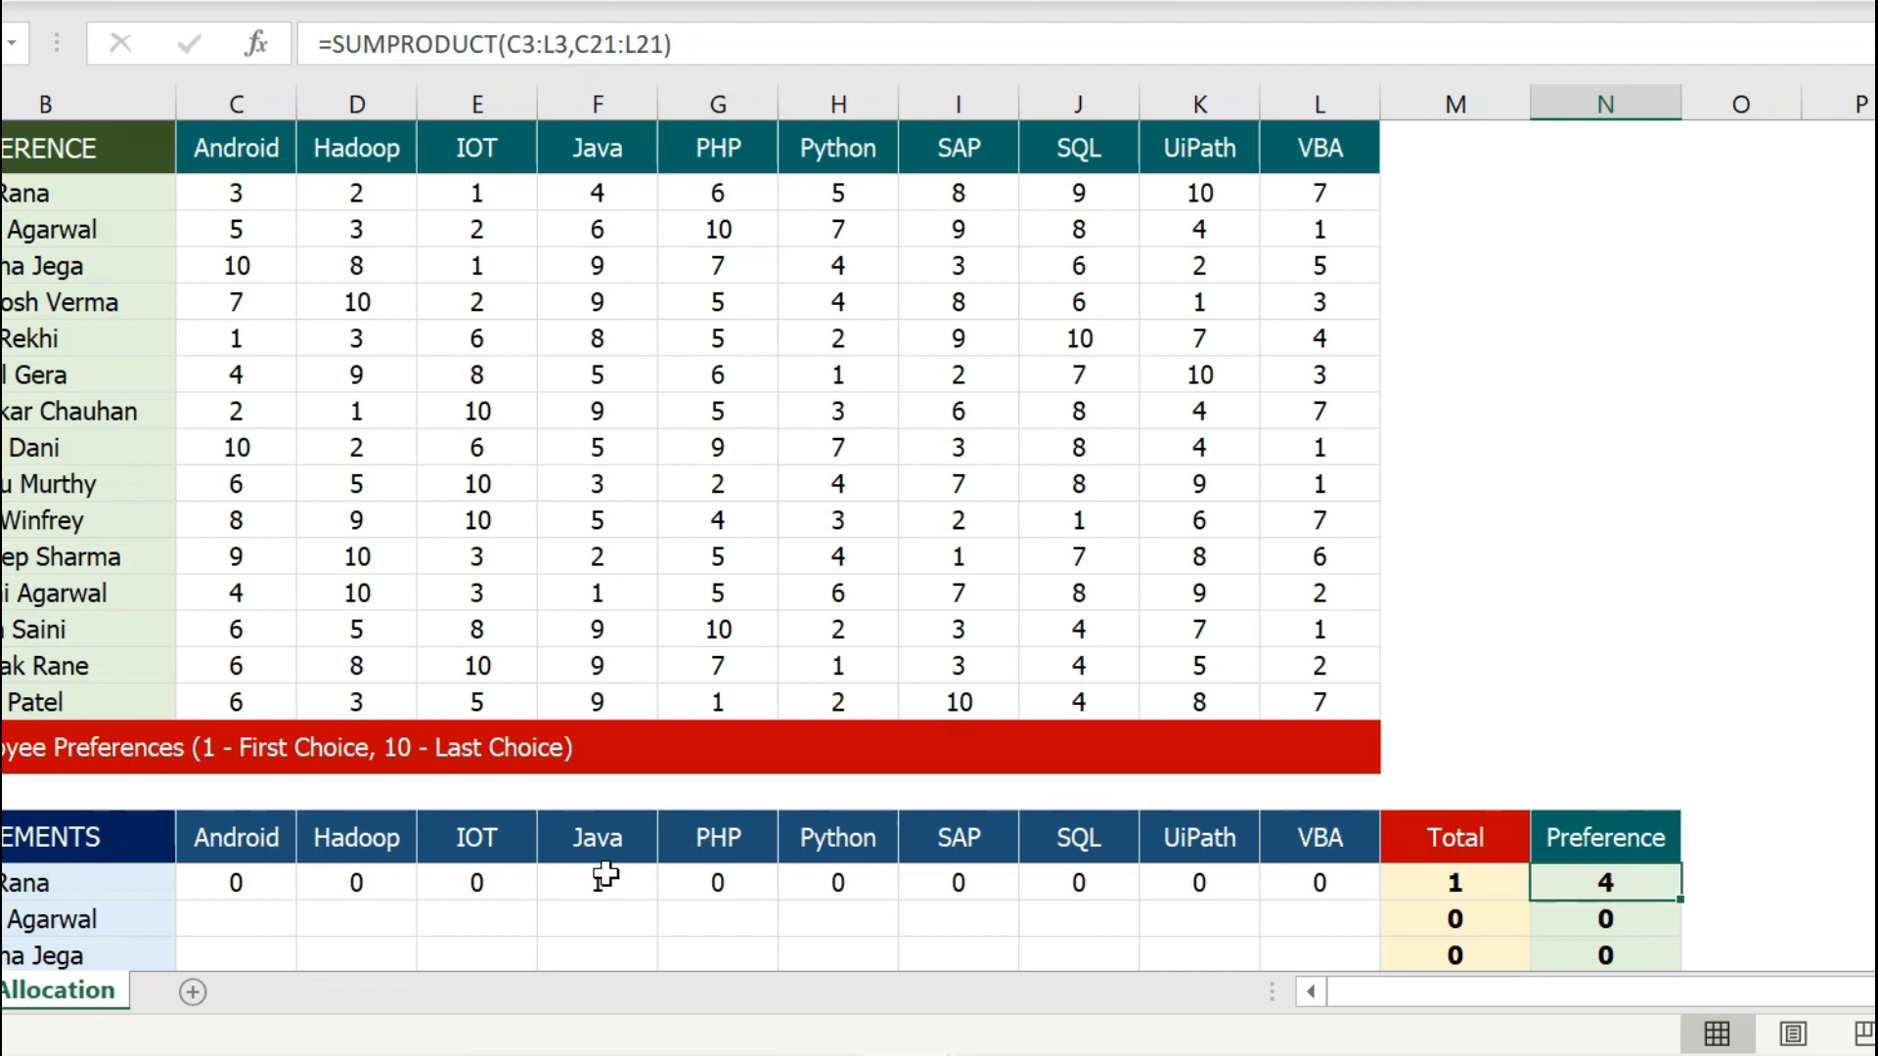
- Move the row 21 placement to Hadoop by setting F21 to 0 and D21 to 1
click(606, 881)
text(0)
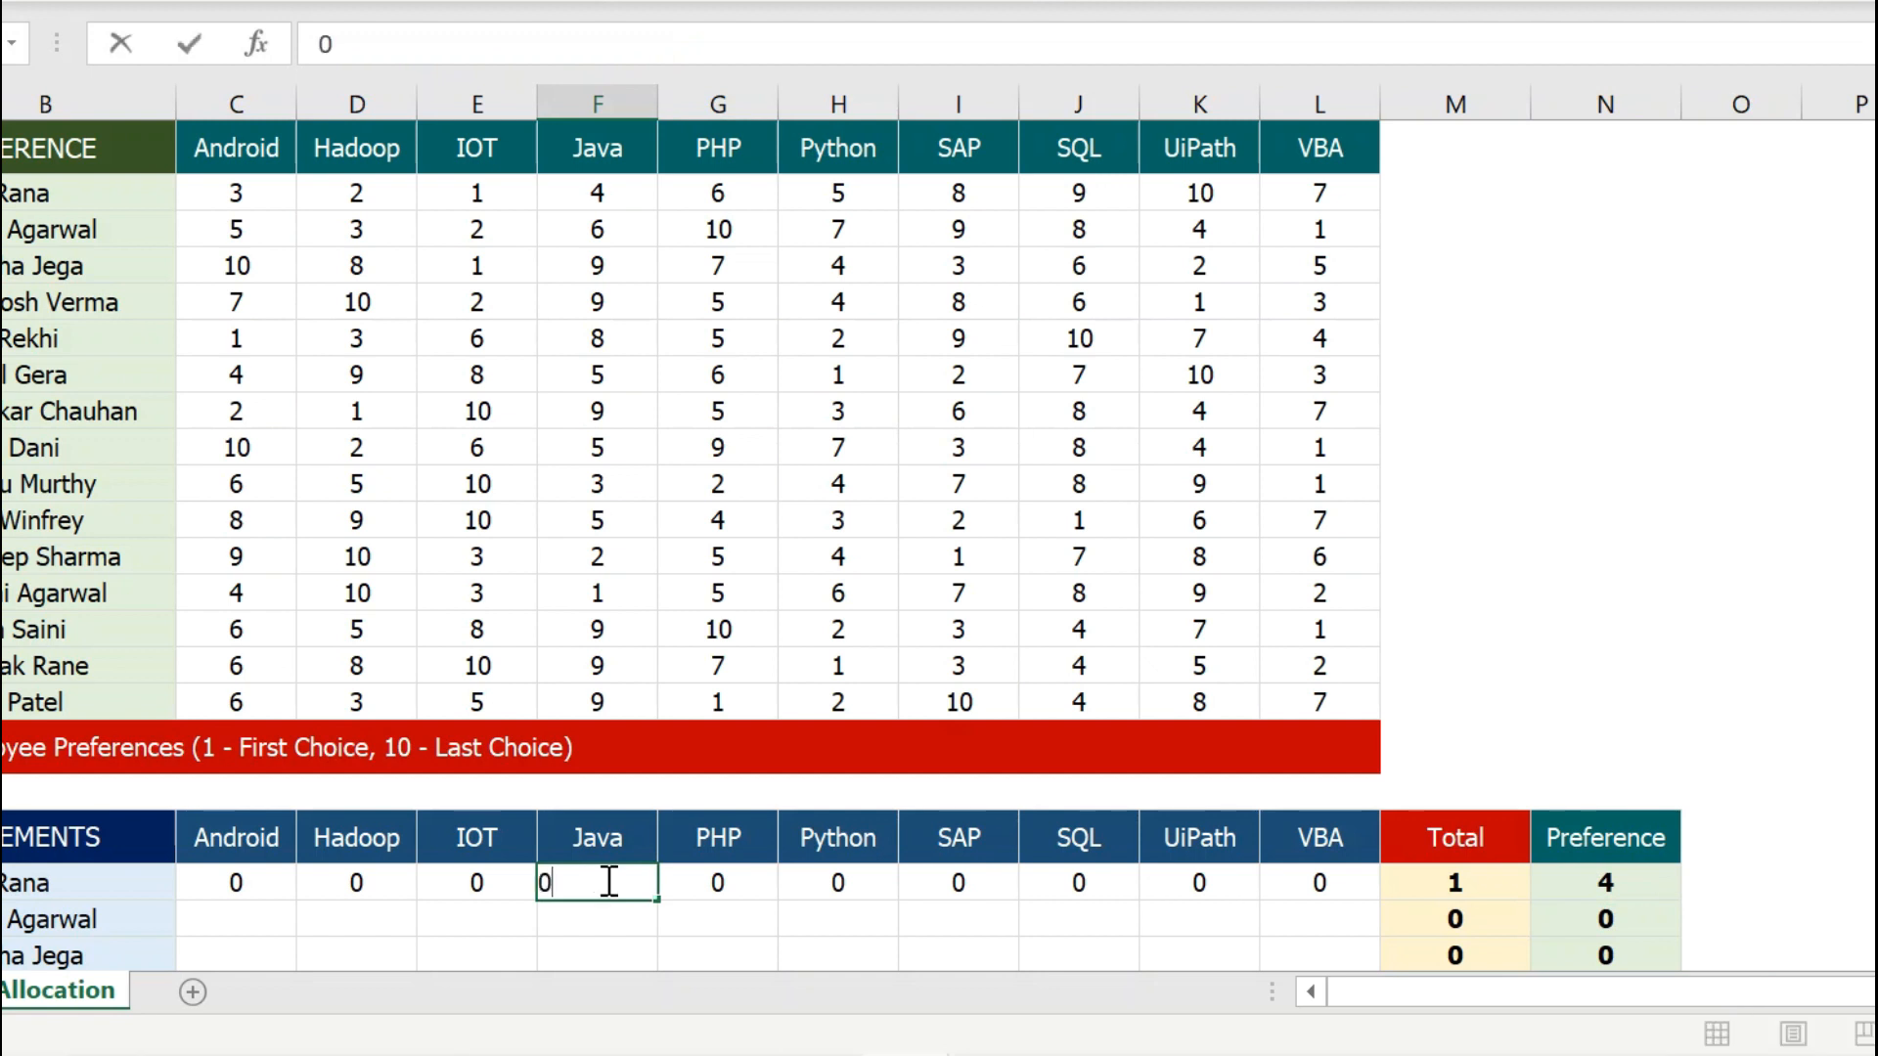
key(Left)
key(Left)
text(1)
key(Return)
- Move the row 21 placement to IOT by setting E21 to 1 and D21 to 0, and check N21
key(Up)
key(Right)
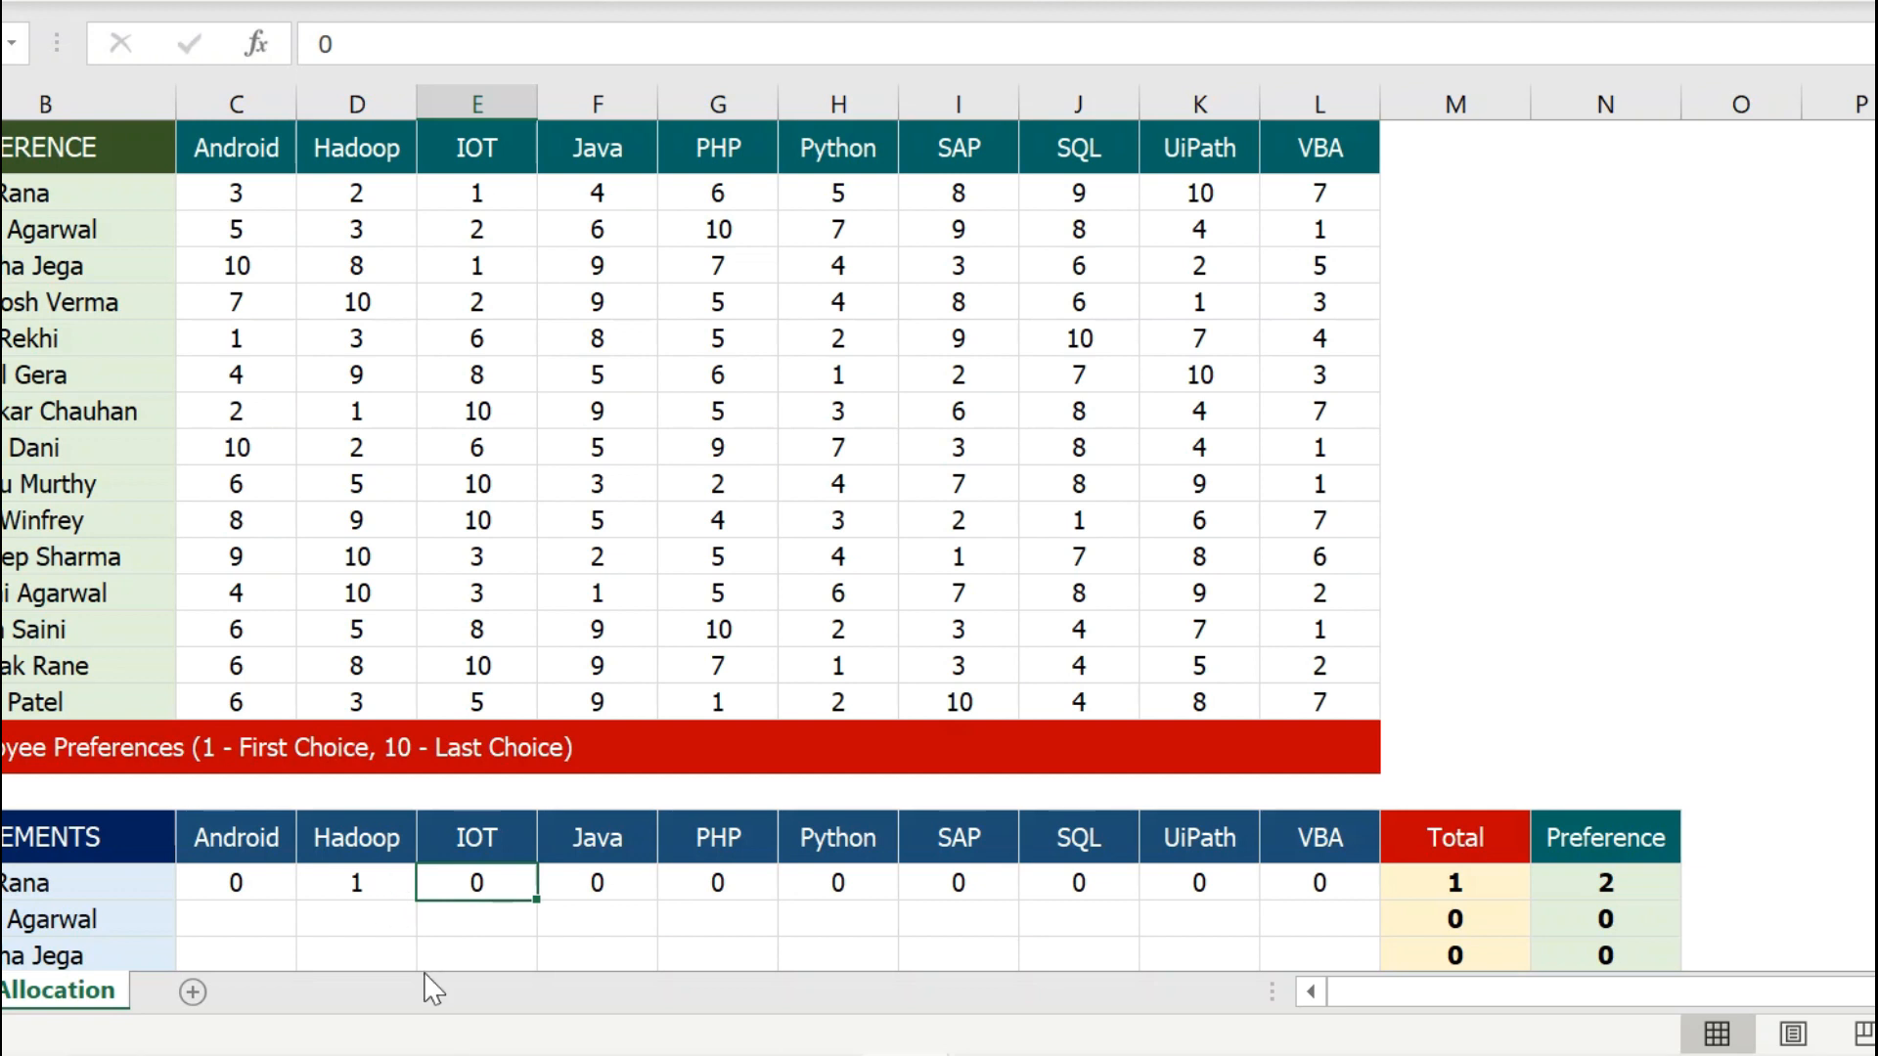
text(1)
key(Left)
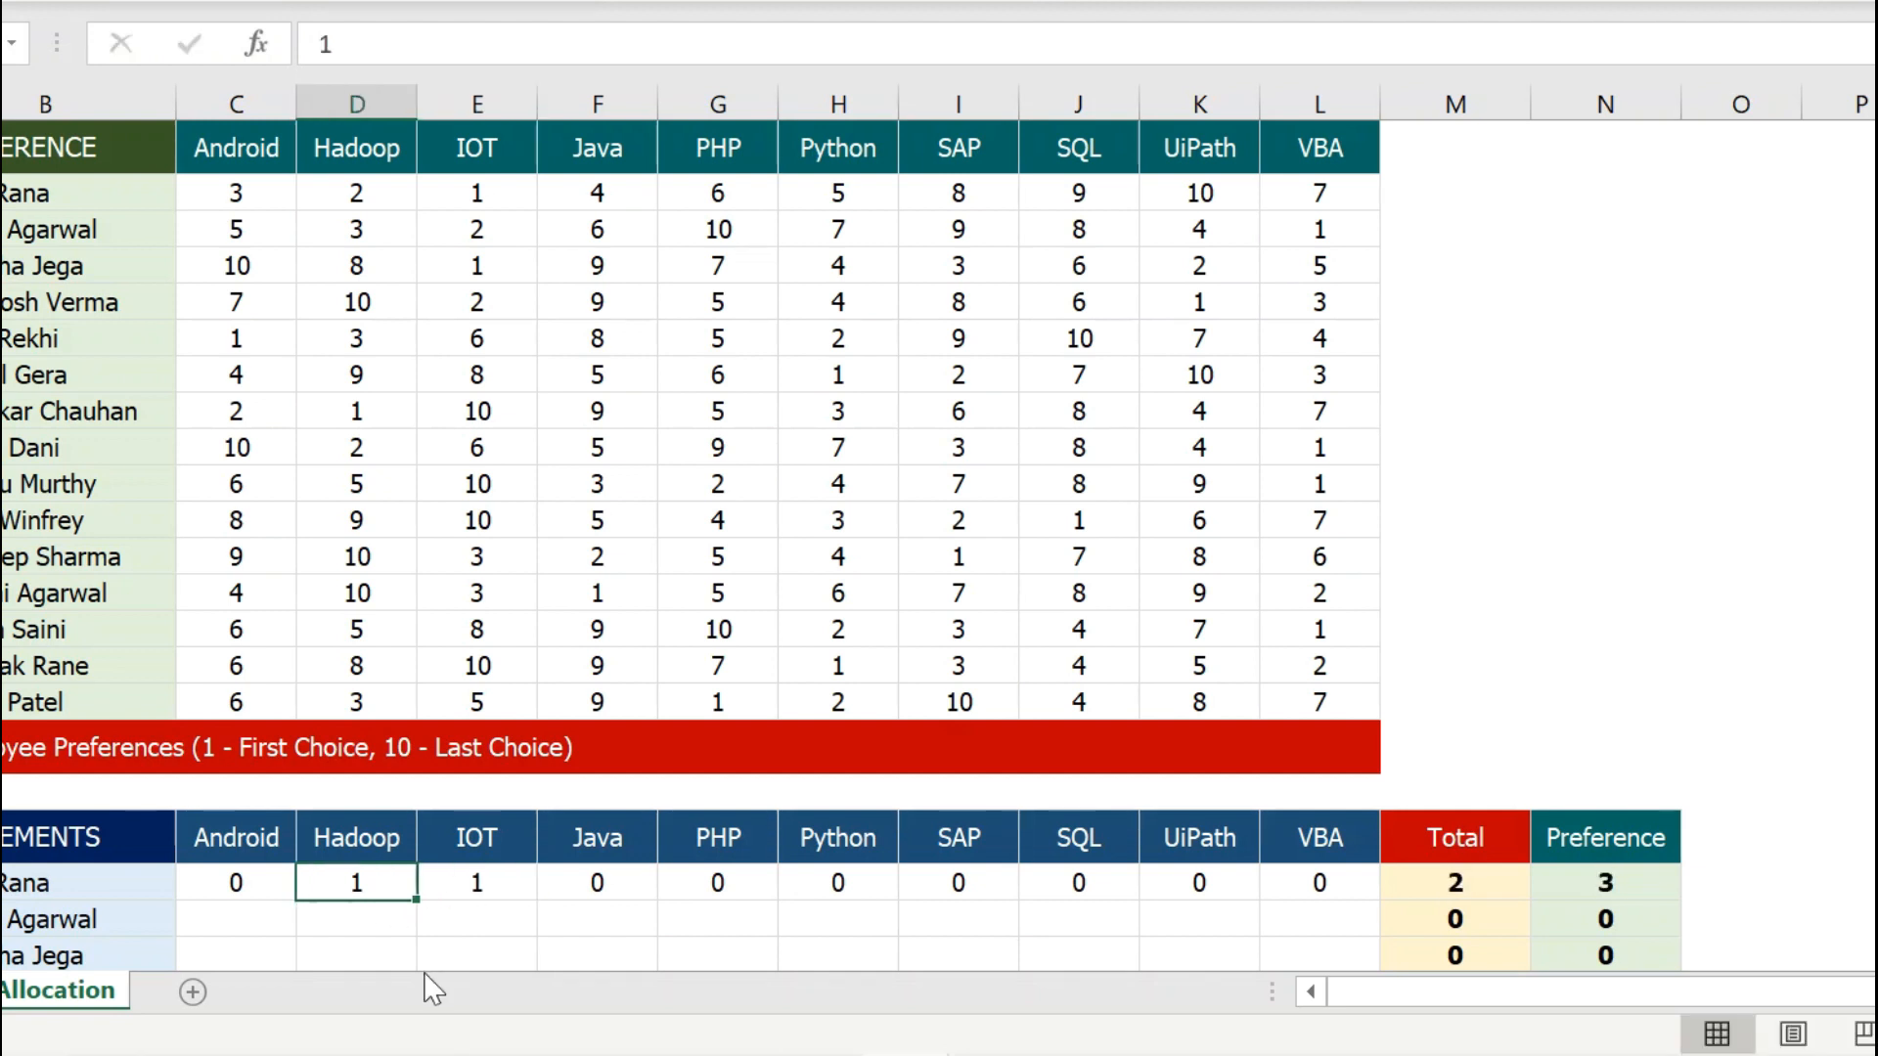
text(0)
key(Return)
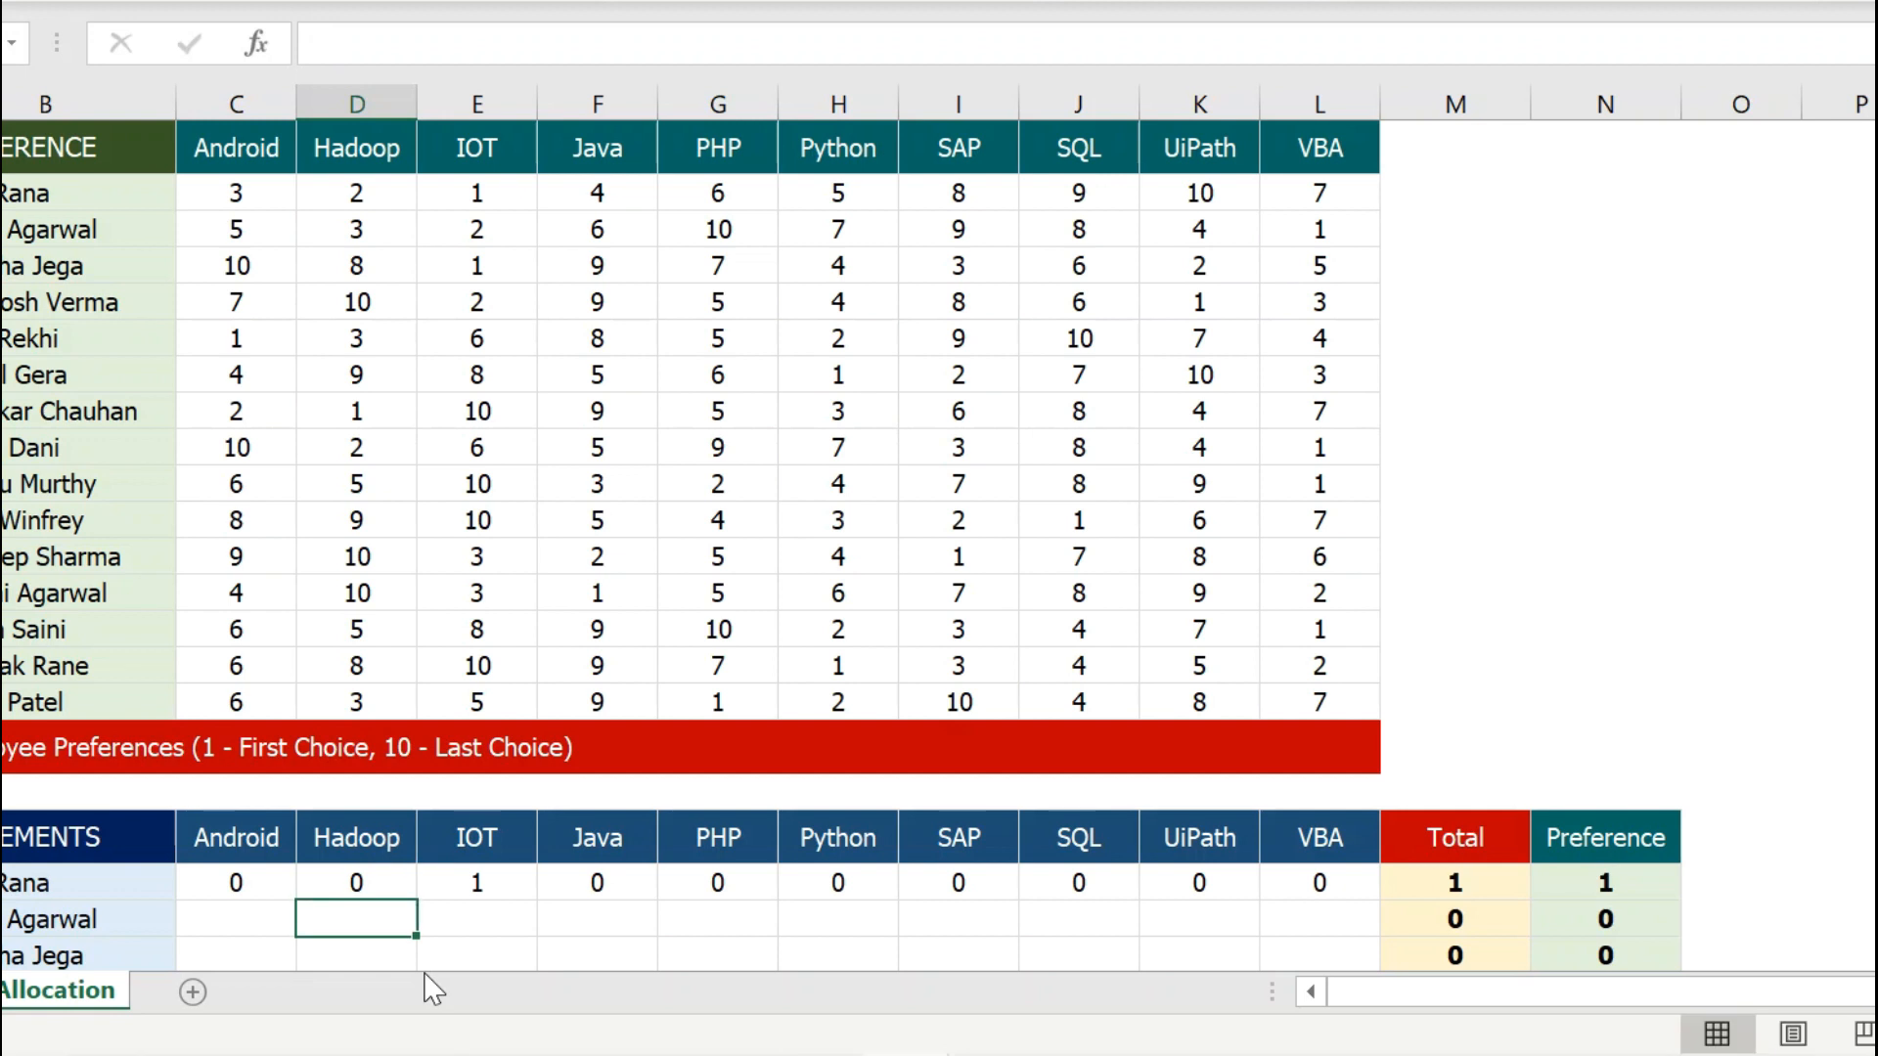
click(507, 890)
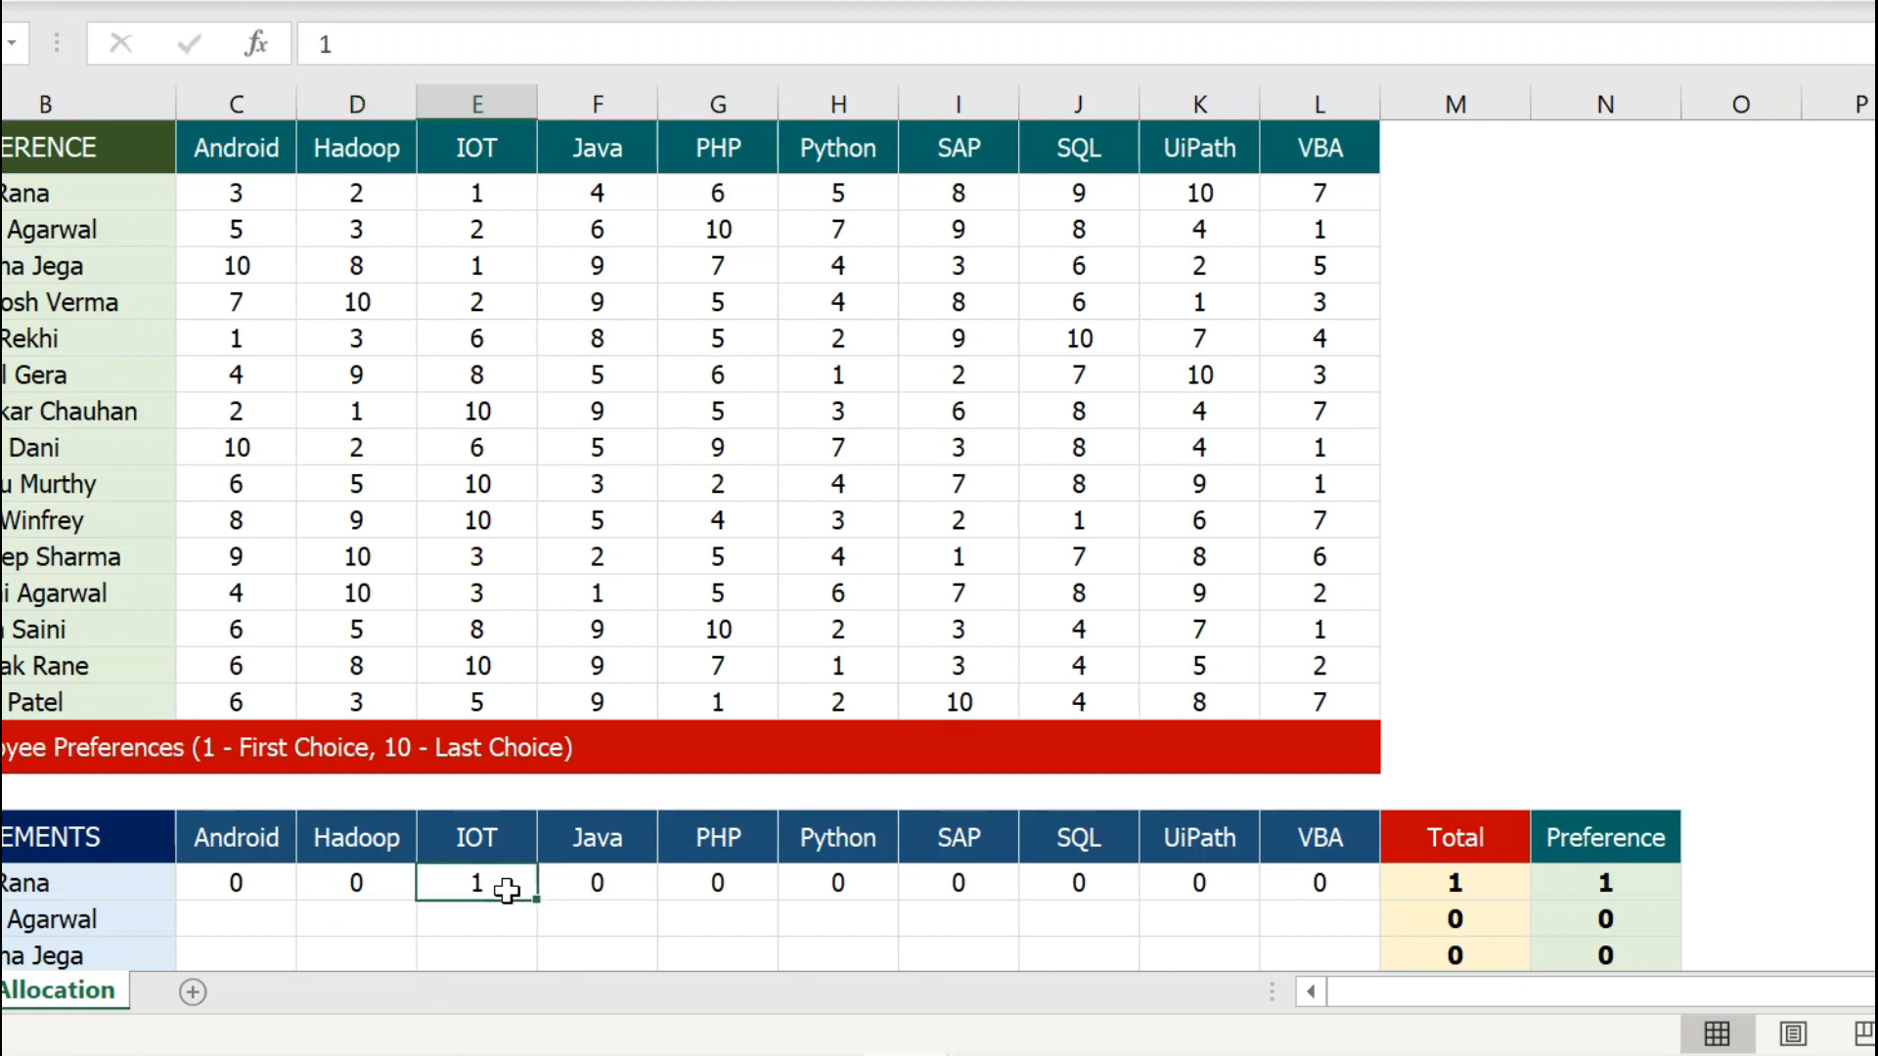
click(1651, 883)
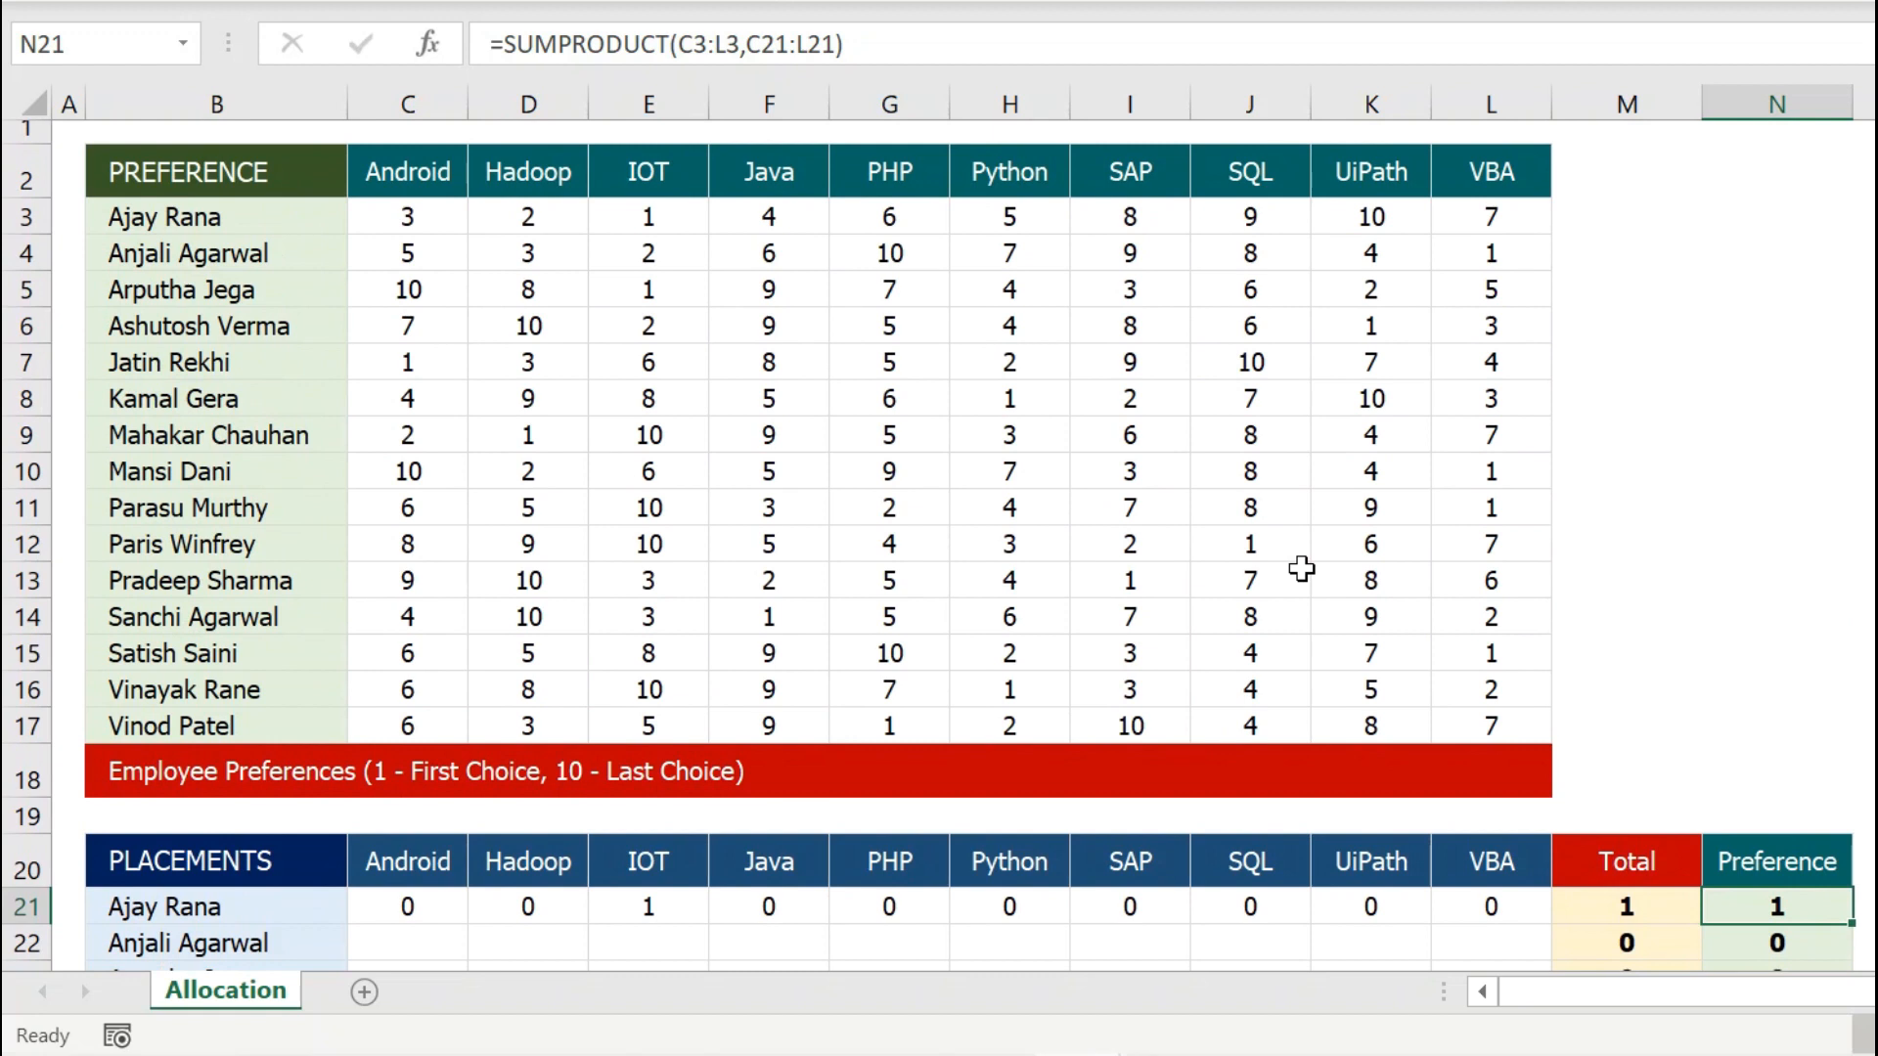
- Review the Java and Python requirements in F37 and H37, the Preference column N21:N35 and the SUM formula in N36
scroll(1301, 568, down, 6)
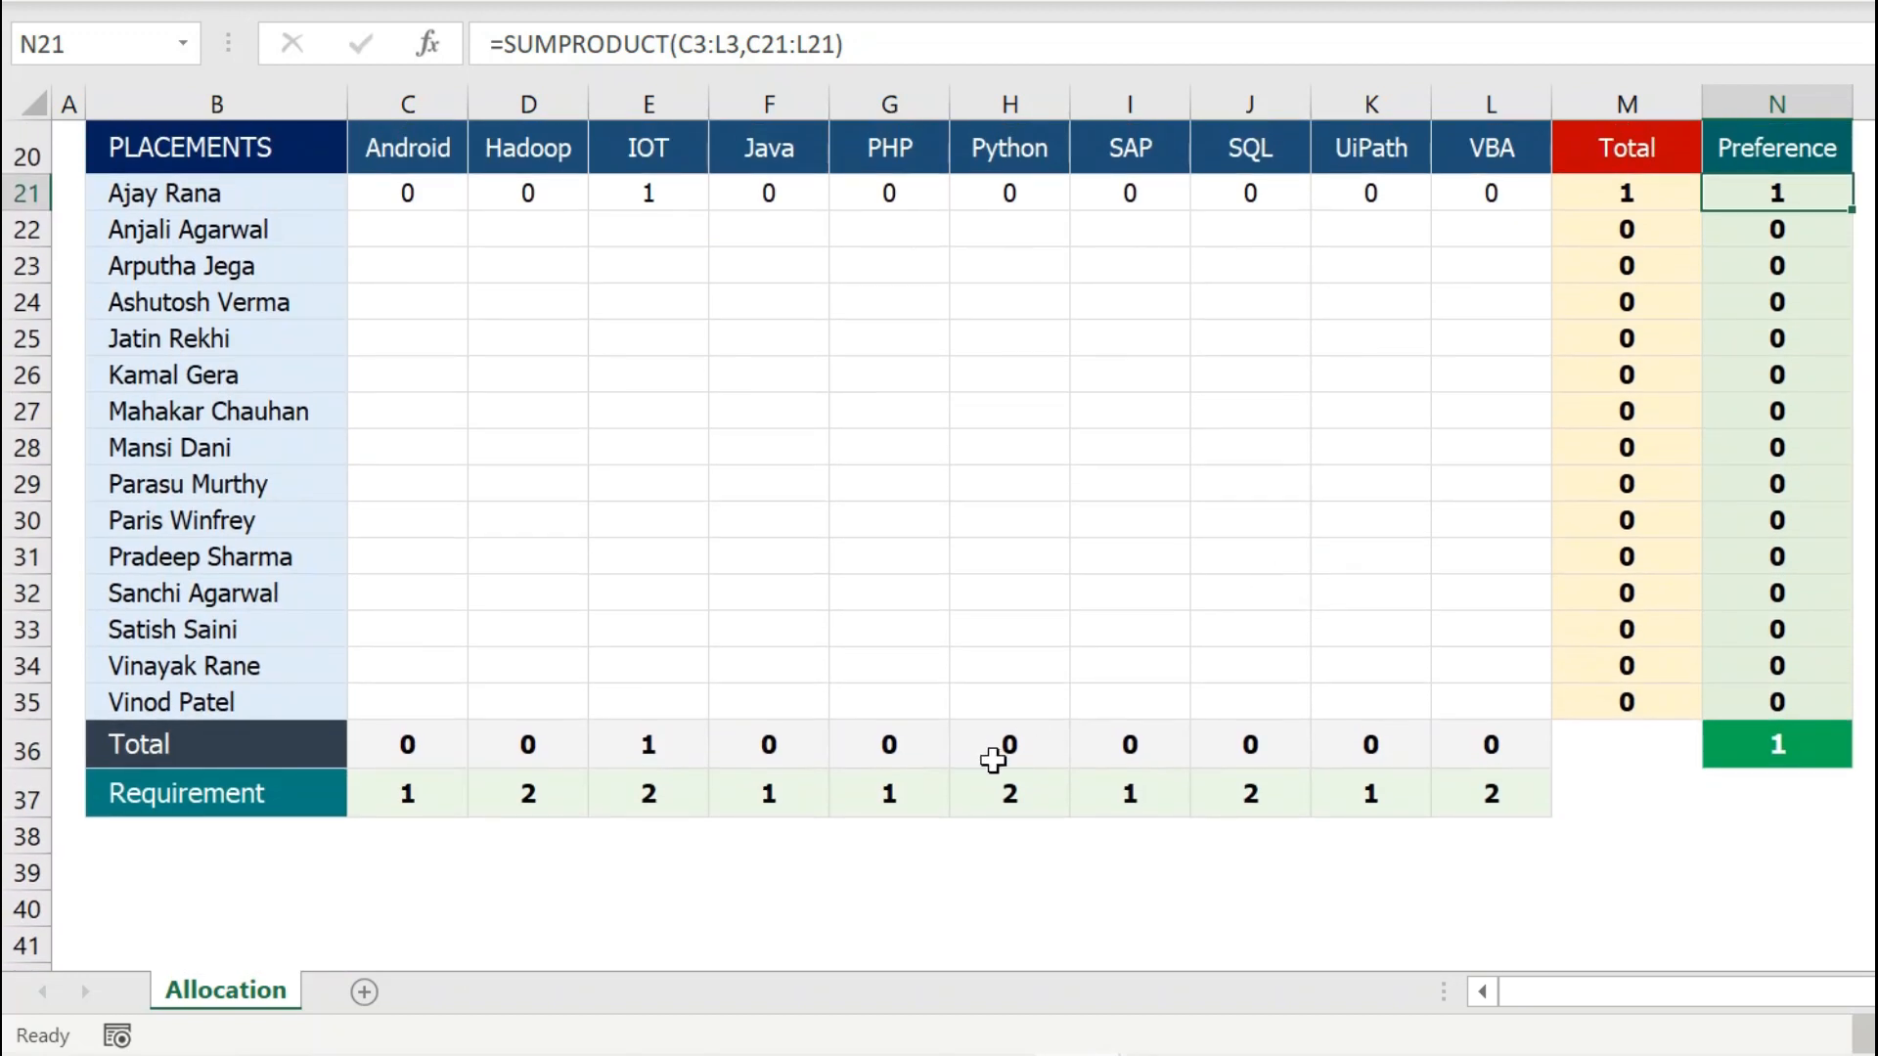
click(798, 797)
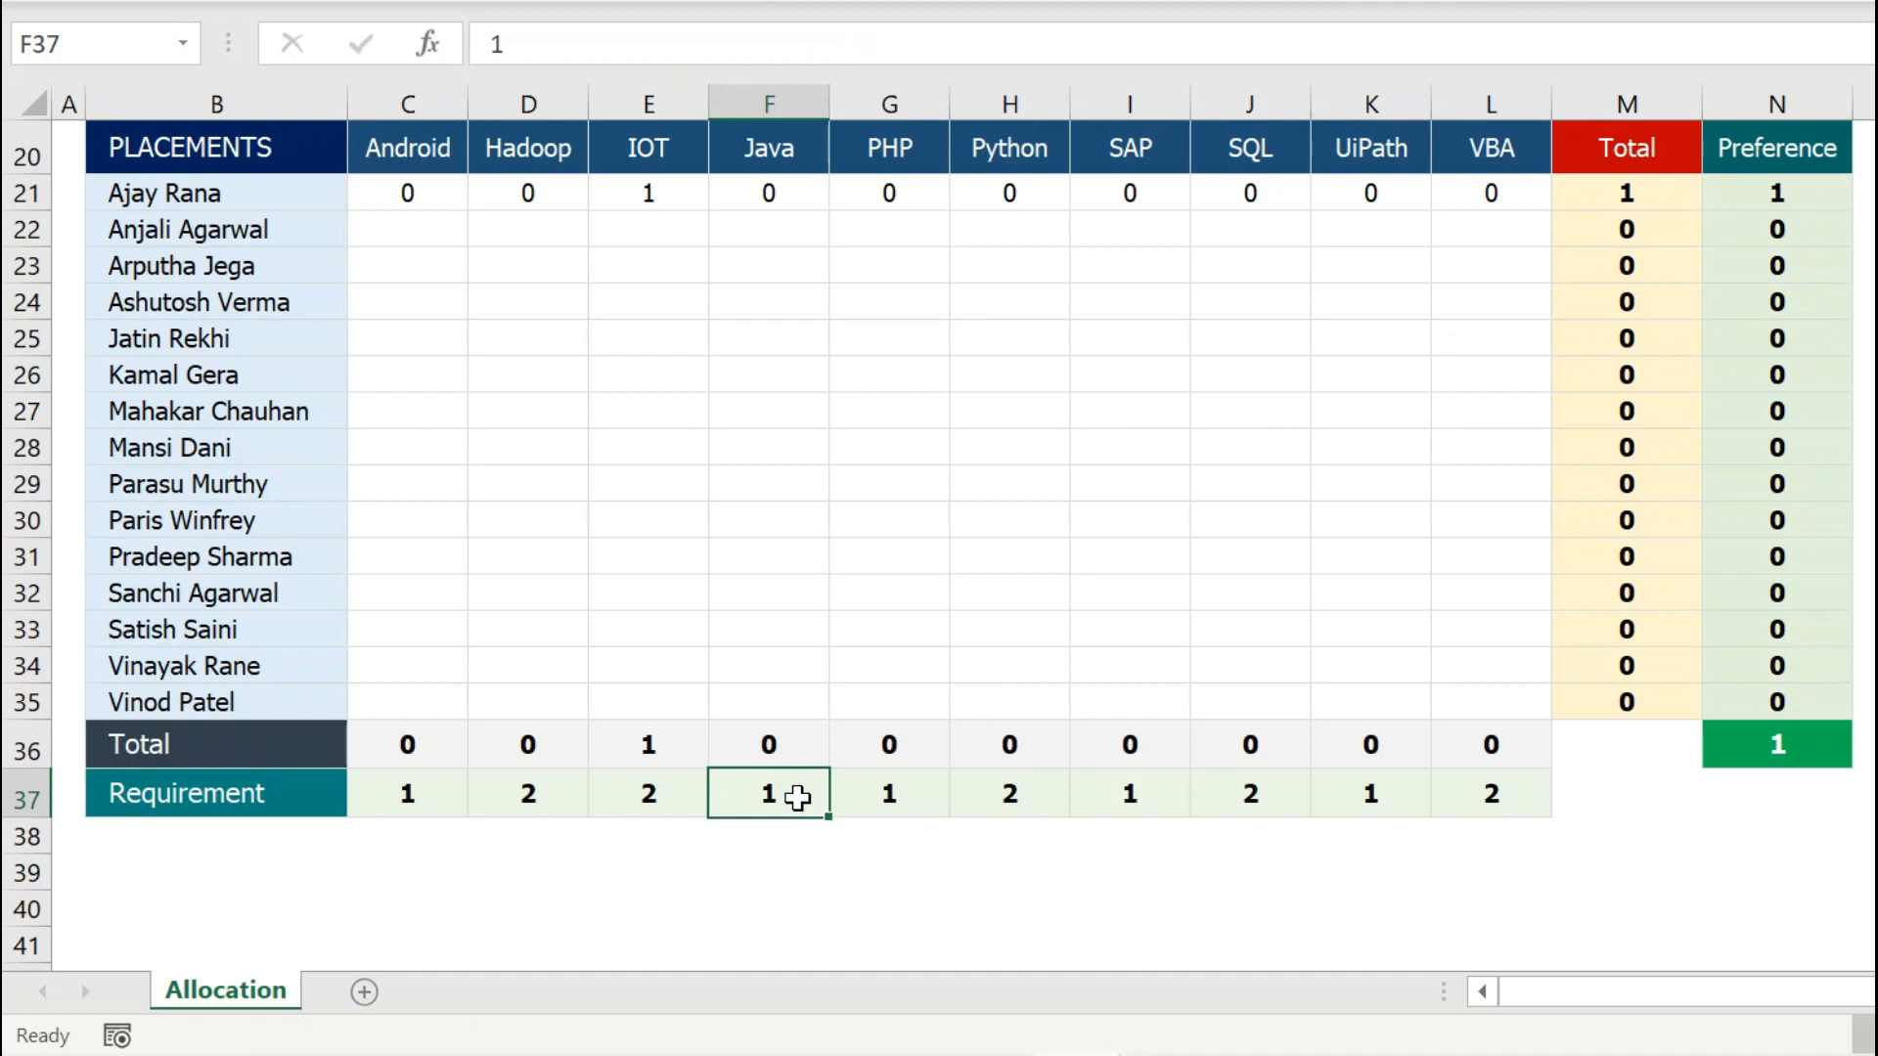
click(1027, 797)
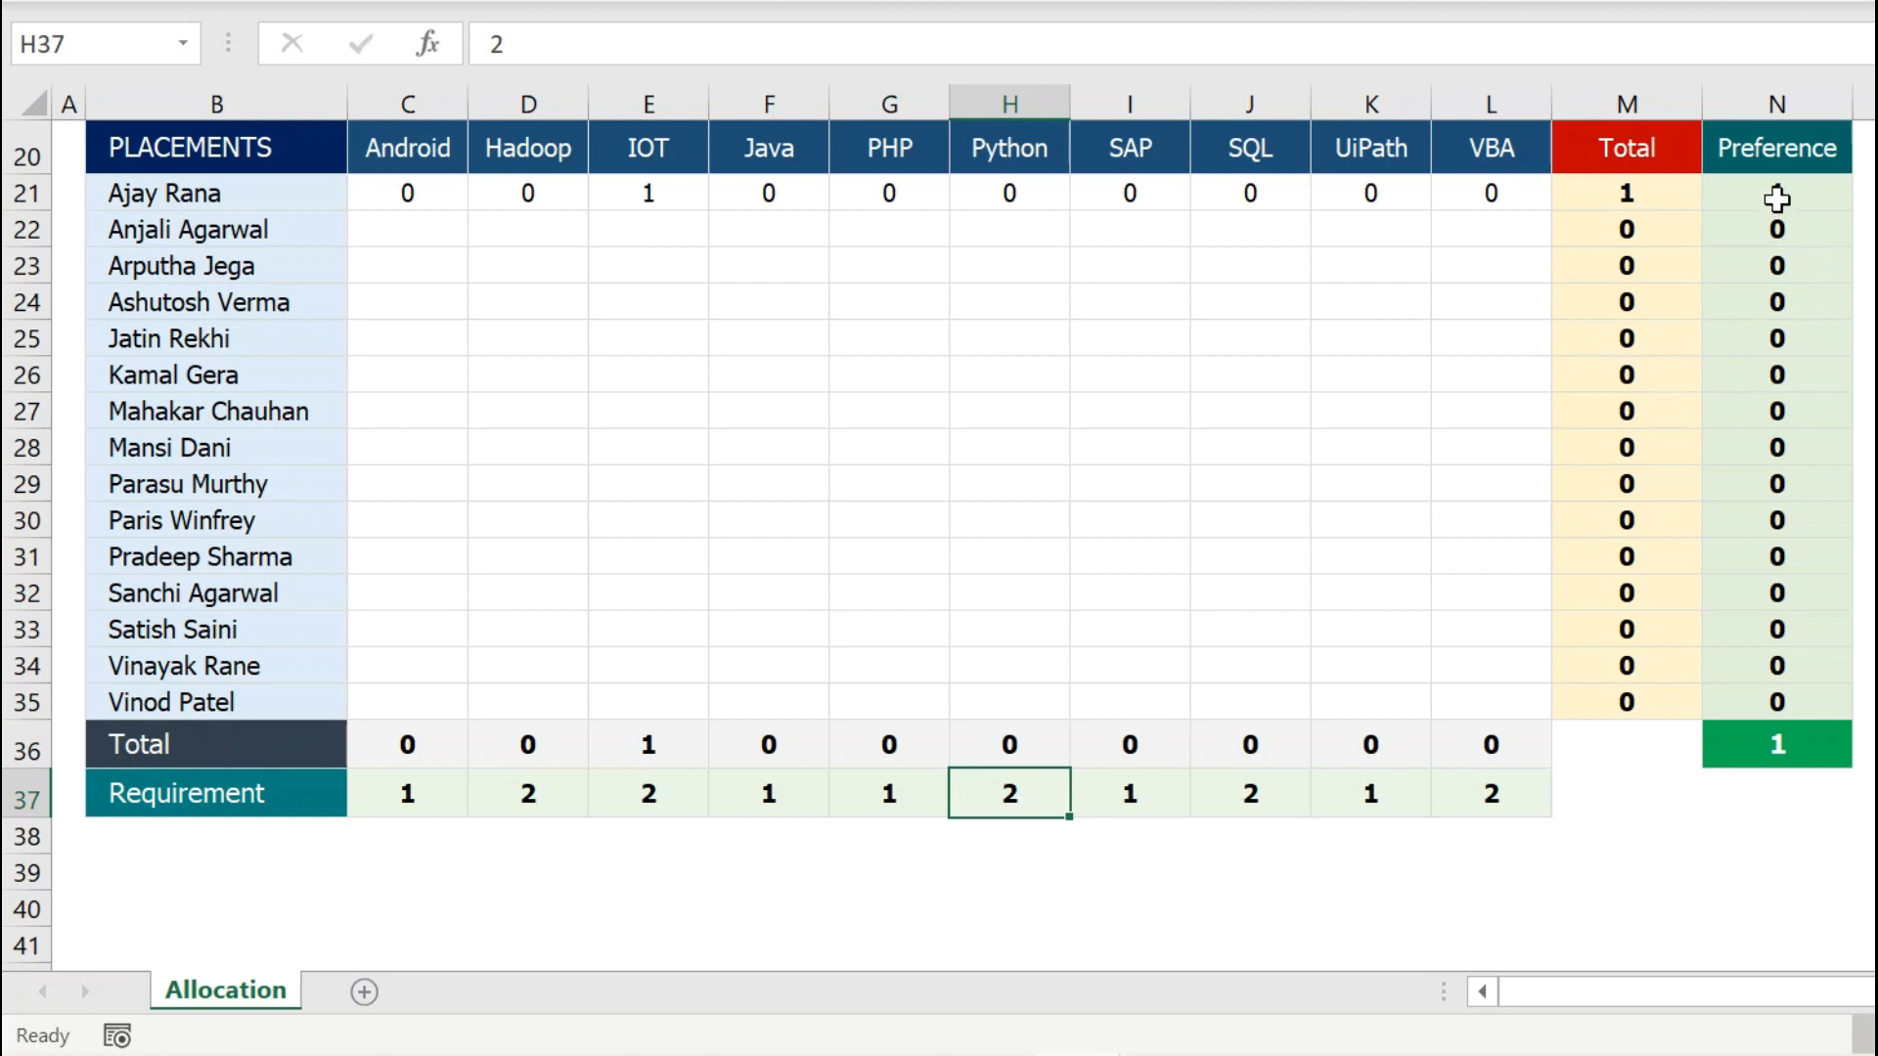
click(1777, 199)
drag(1777, 199, 1776, 695)
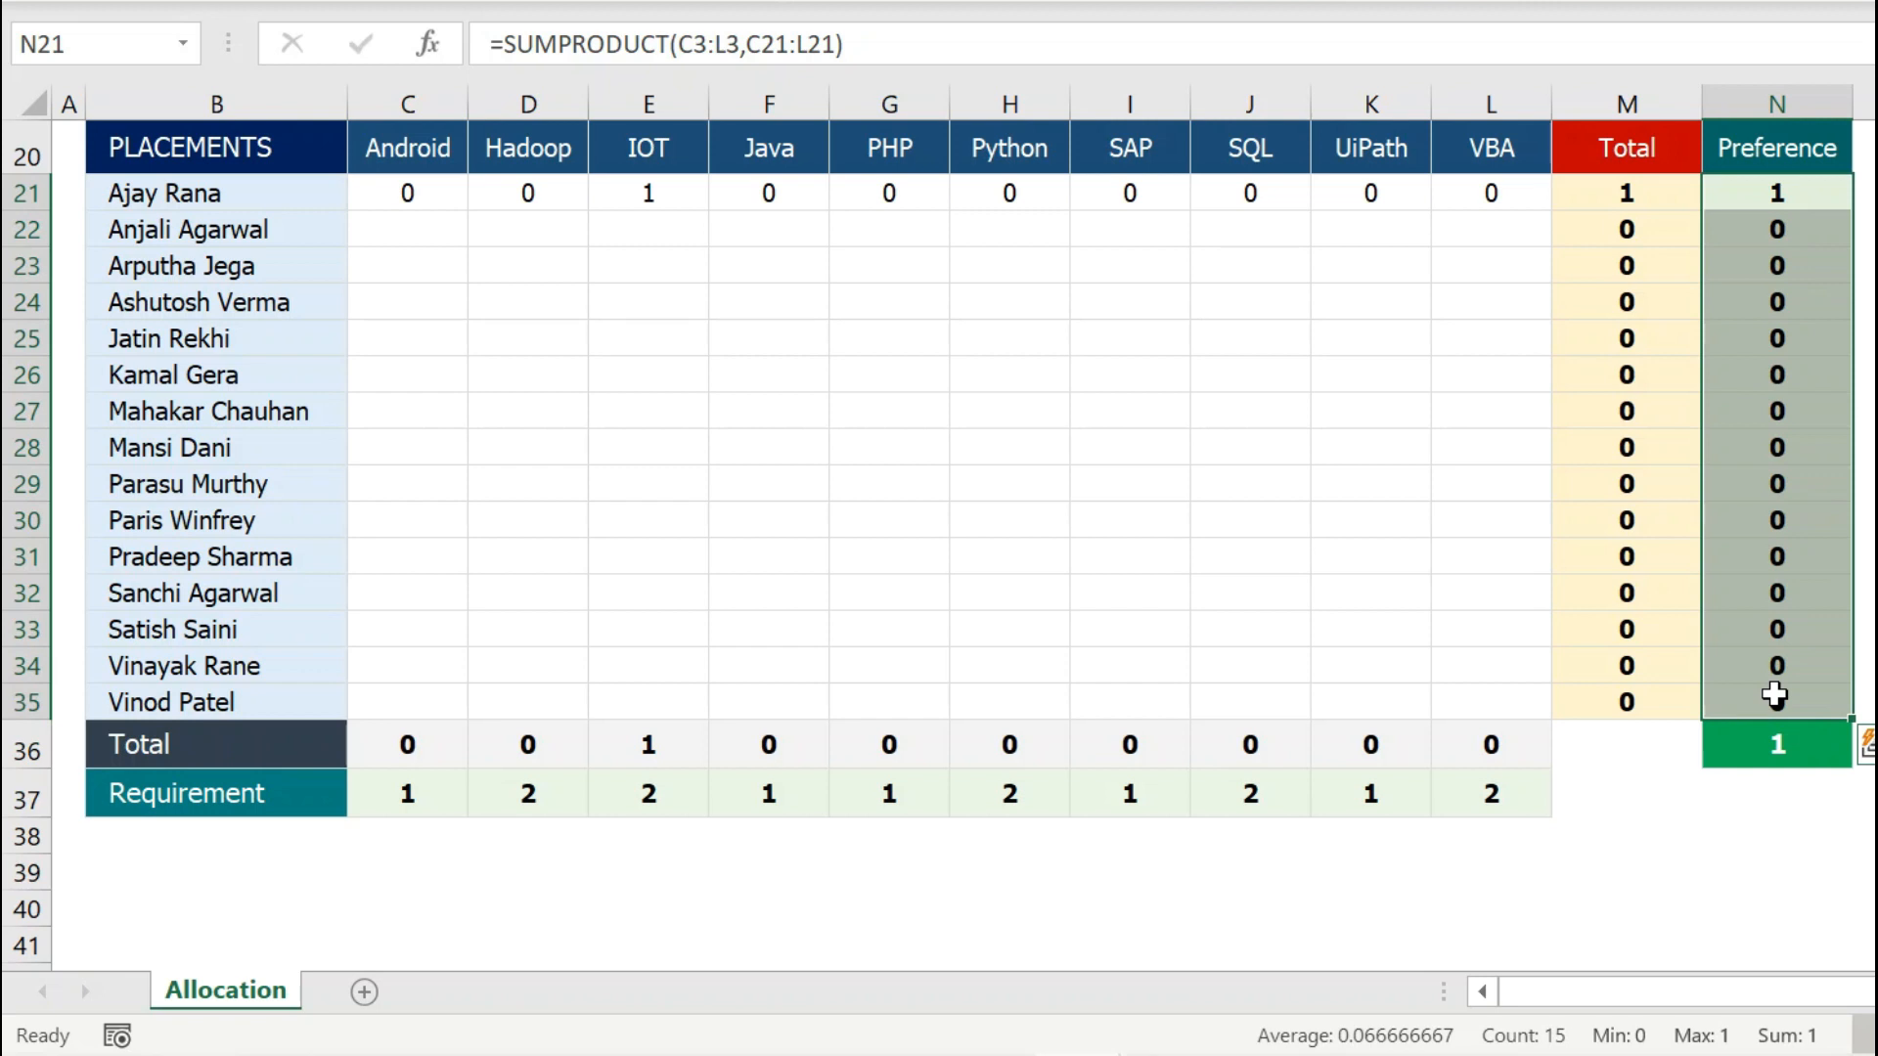
drag(1798, 191, 1753, 679)
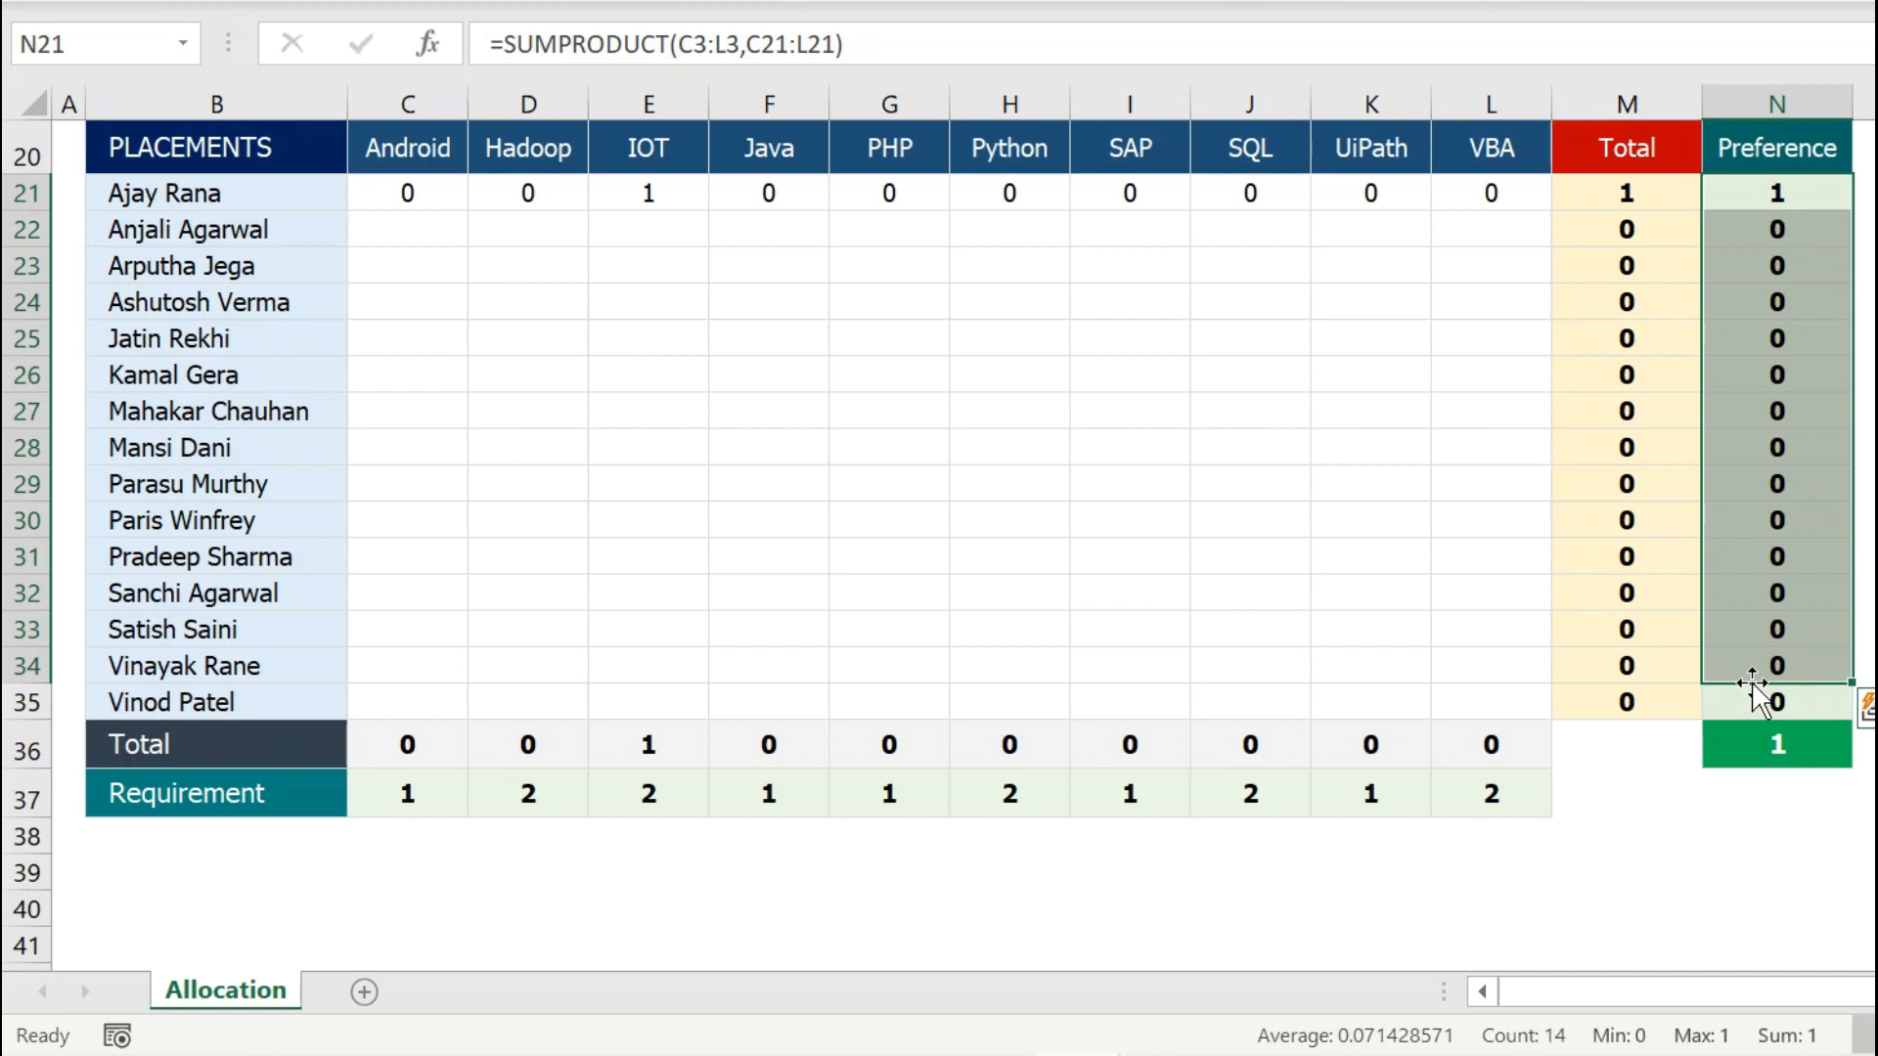
click(1777, 745)
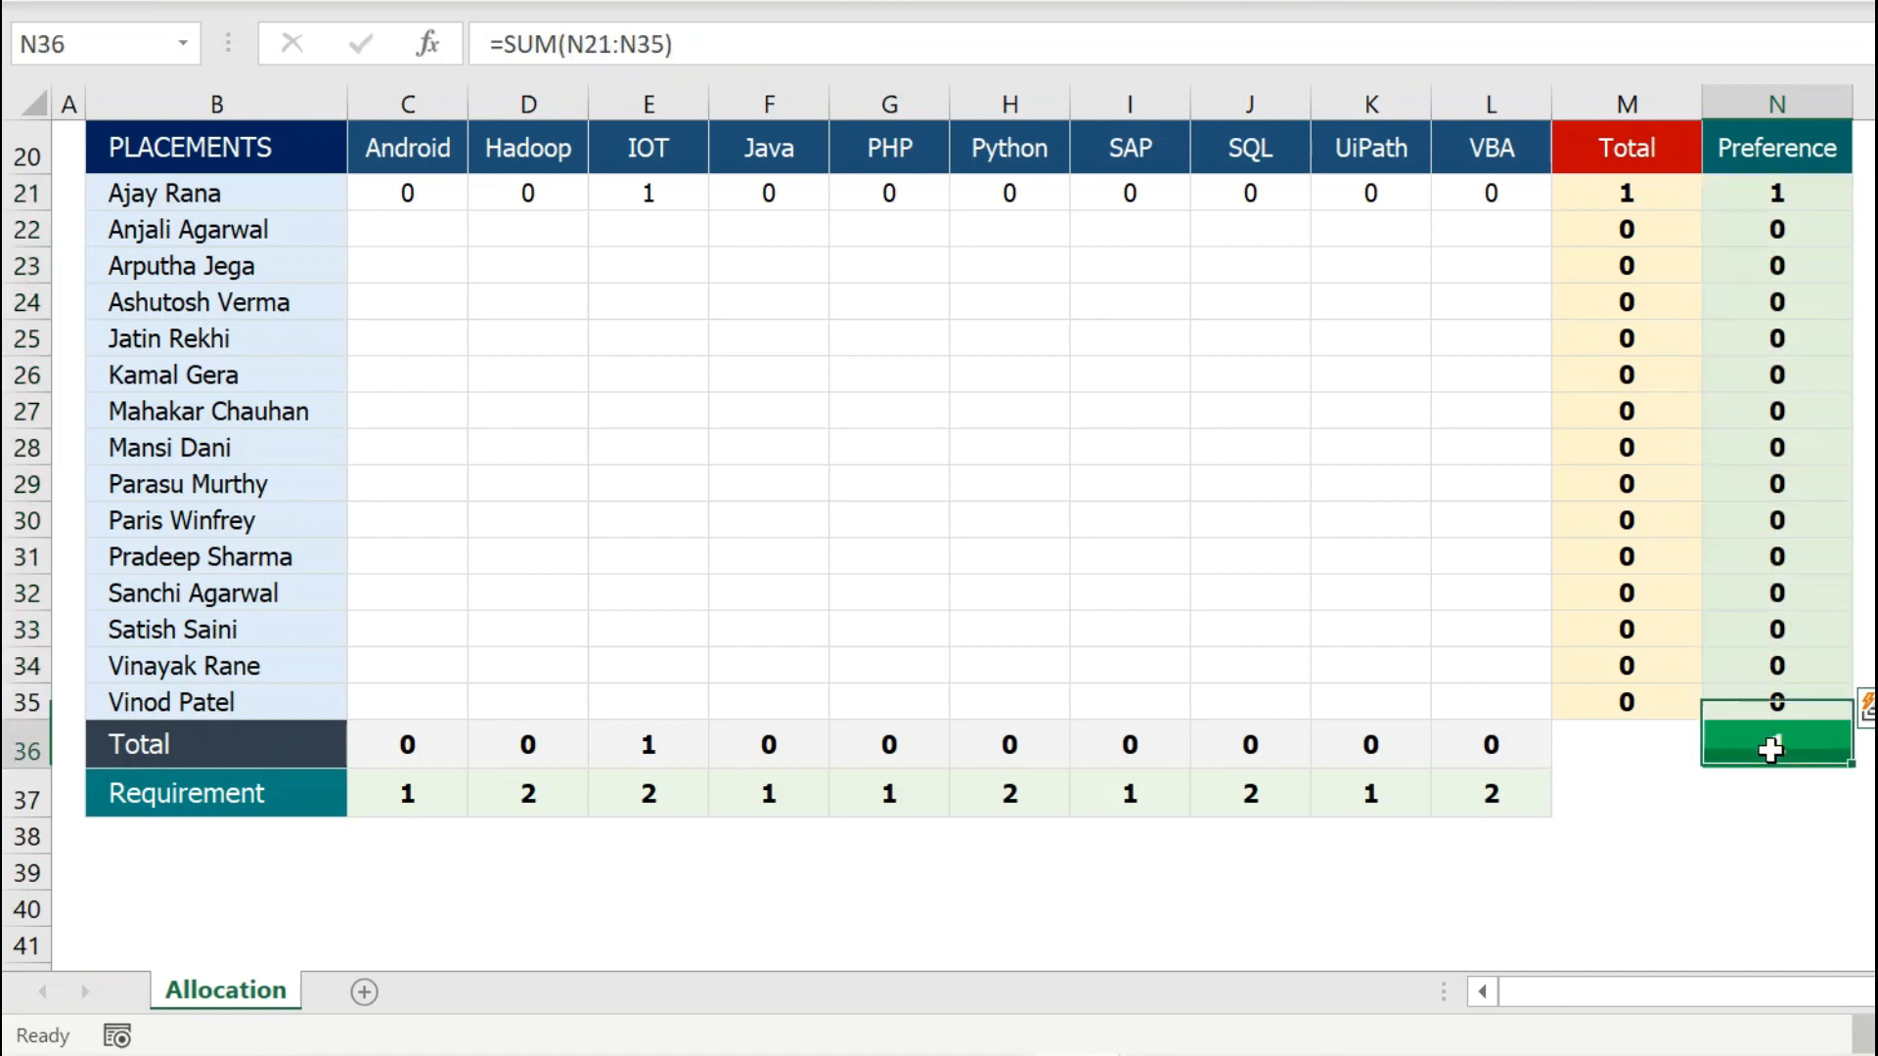
double_click(1773, 746)
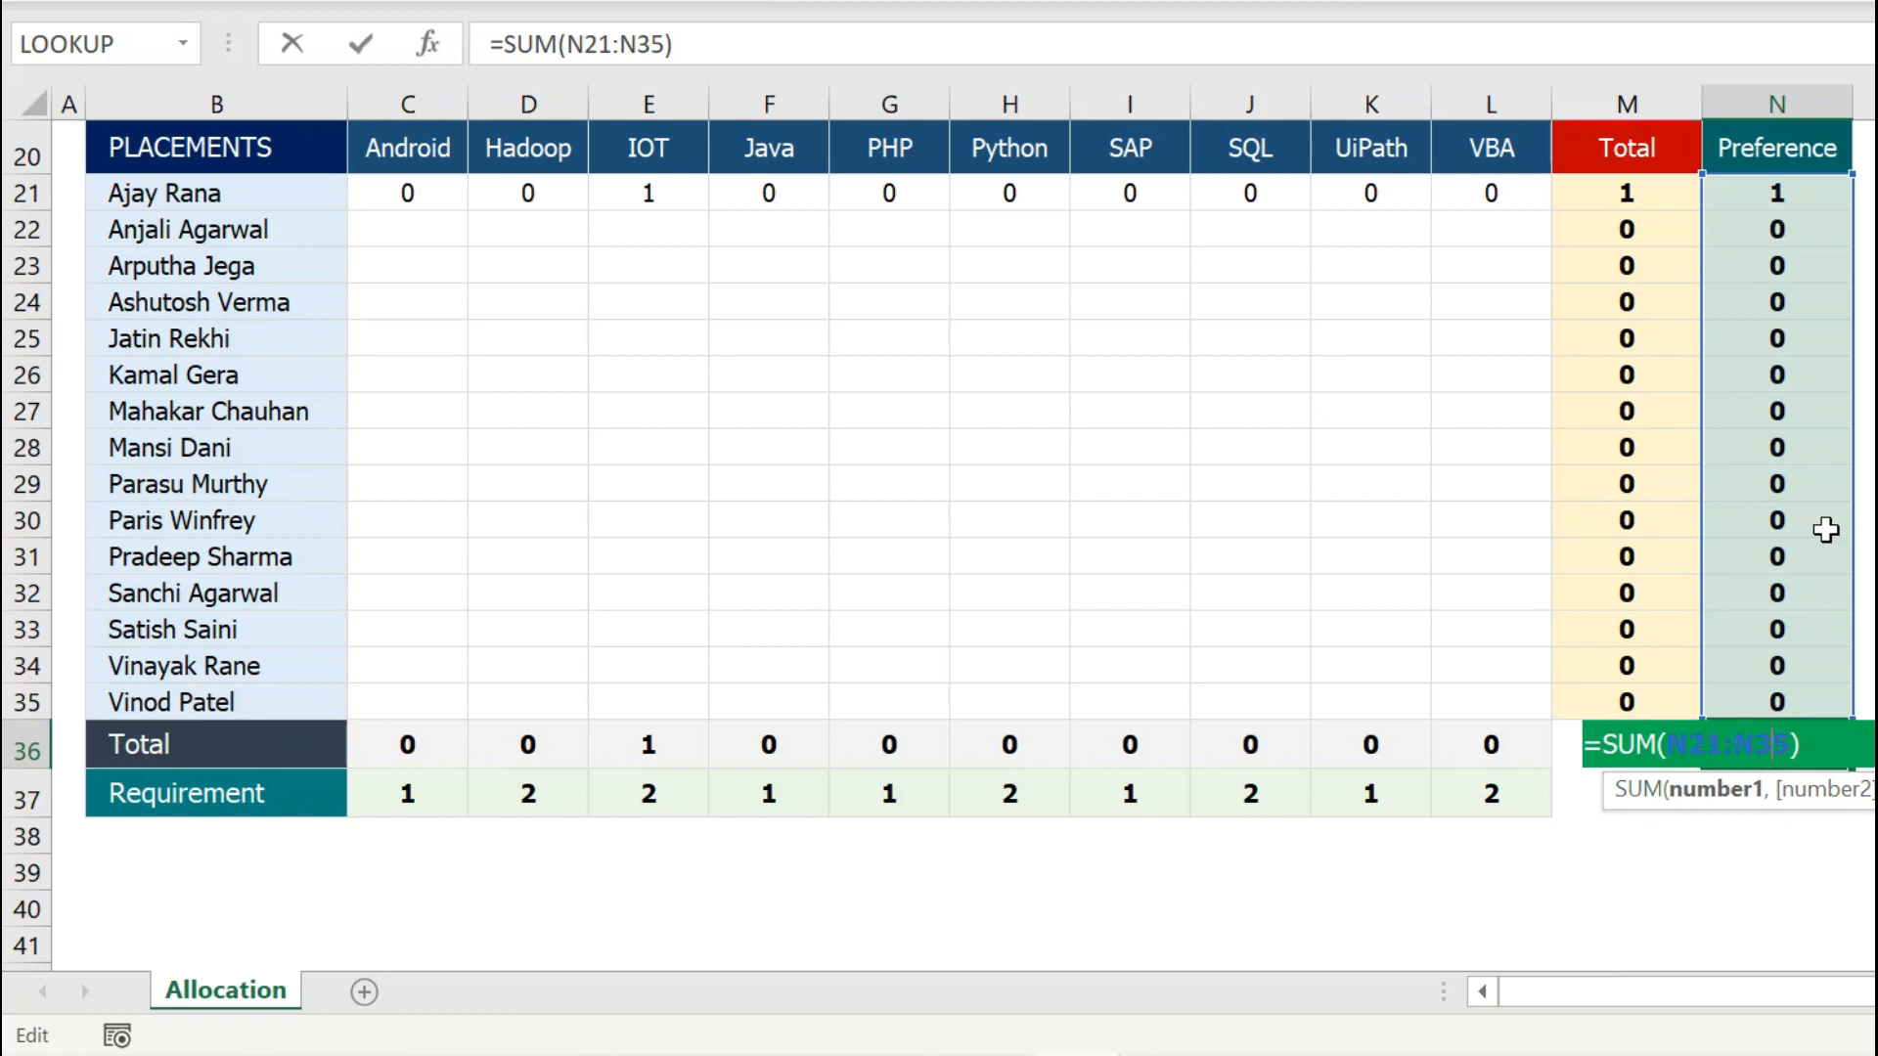
key(Return)
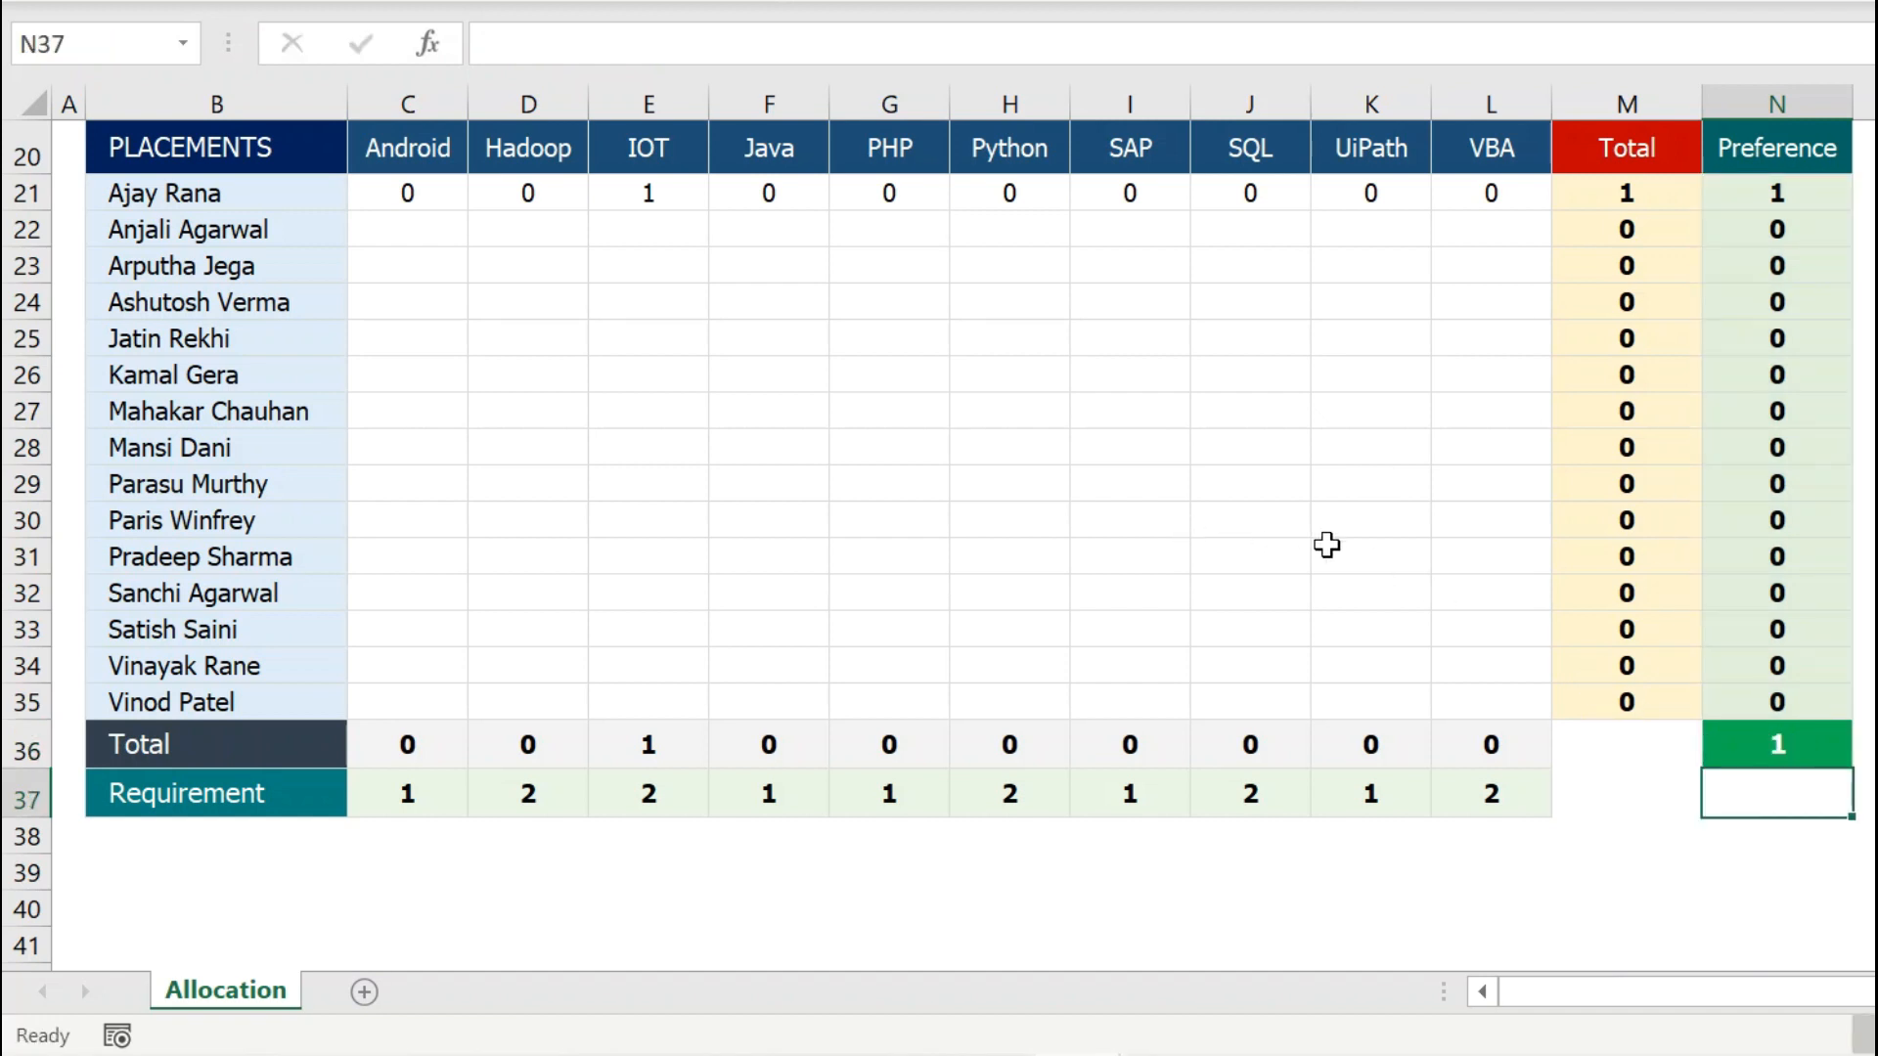
click(1788, 745)
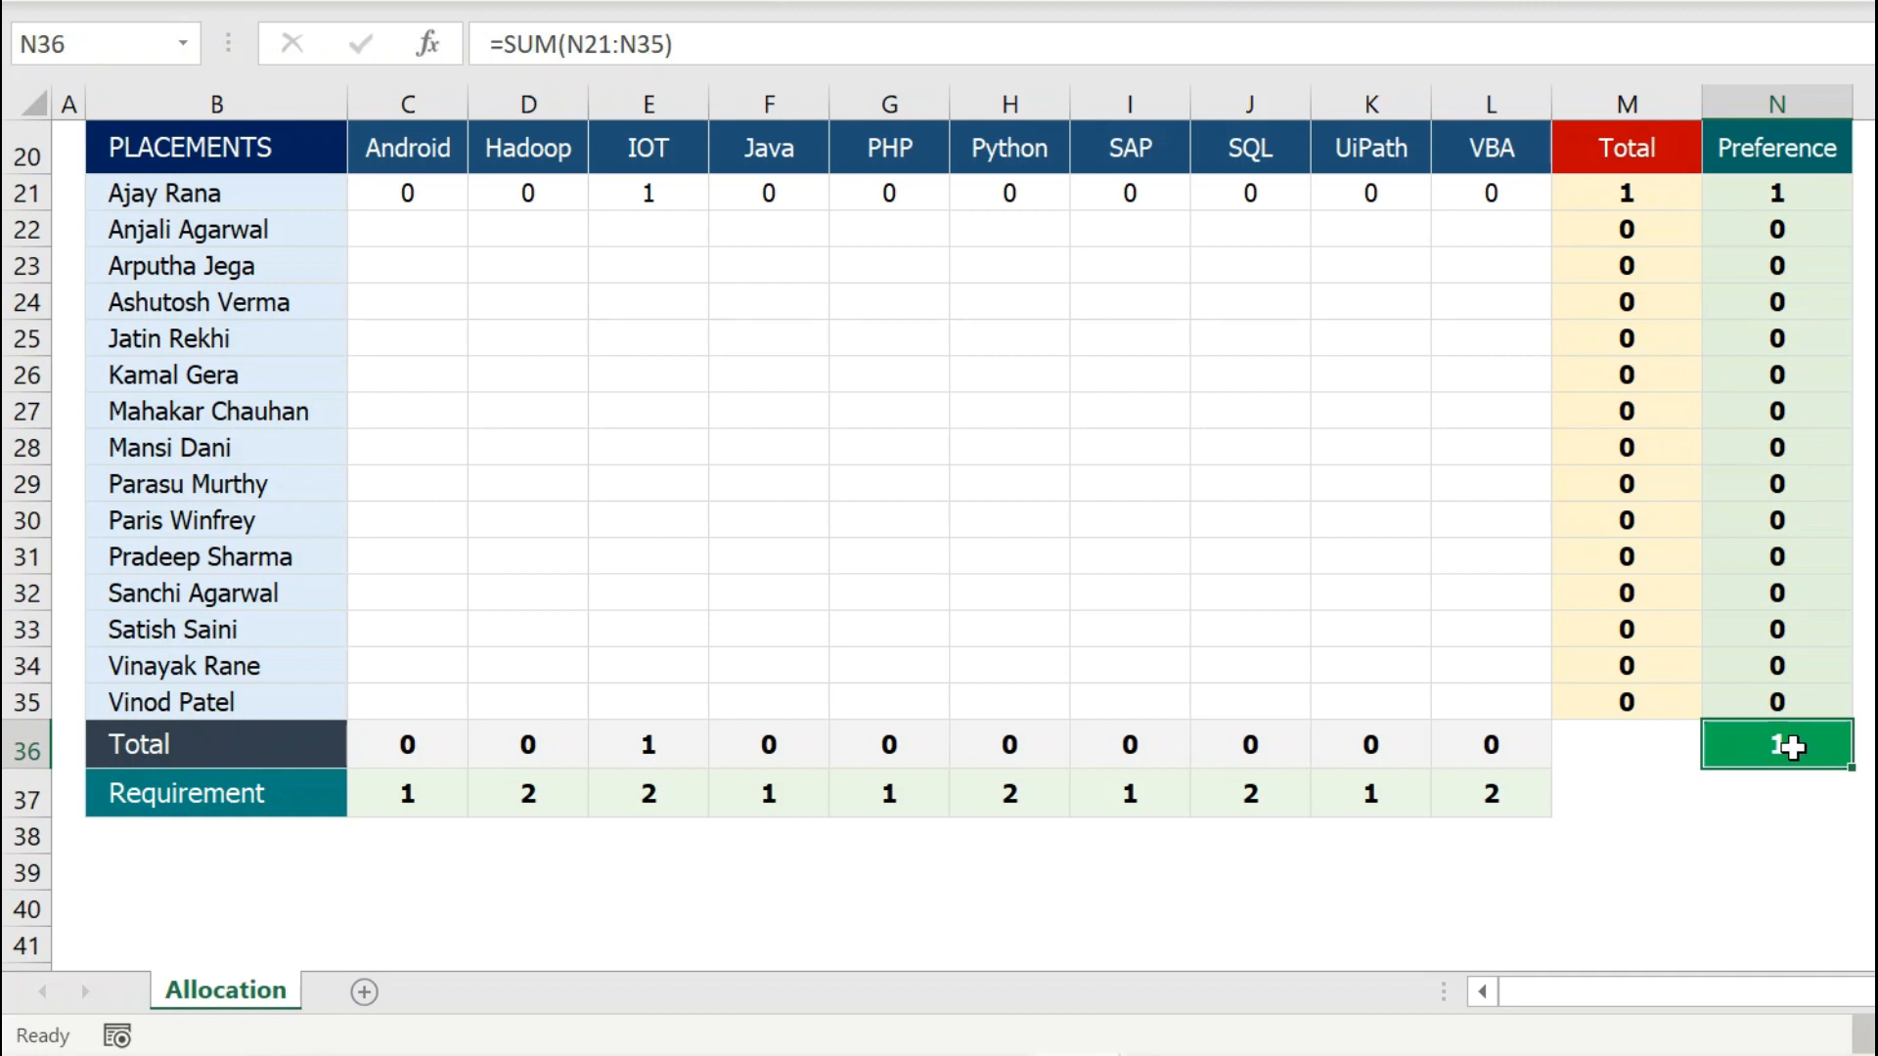
- Clear the trial placement values from the grid C21:L35
drag(410, 197, 1526, 706)
key(Delete)
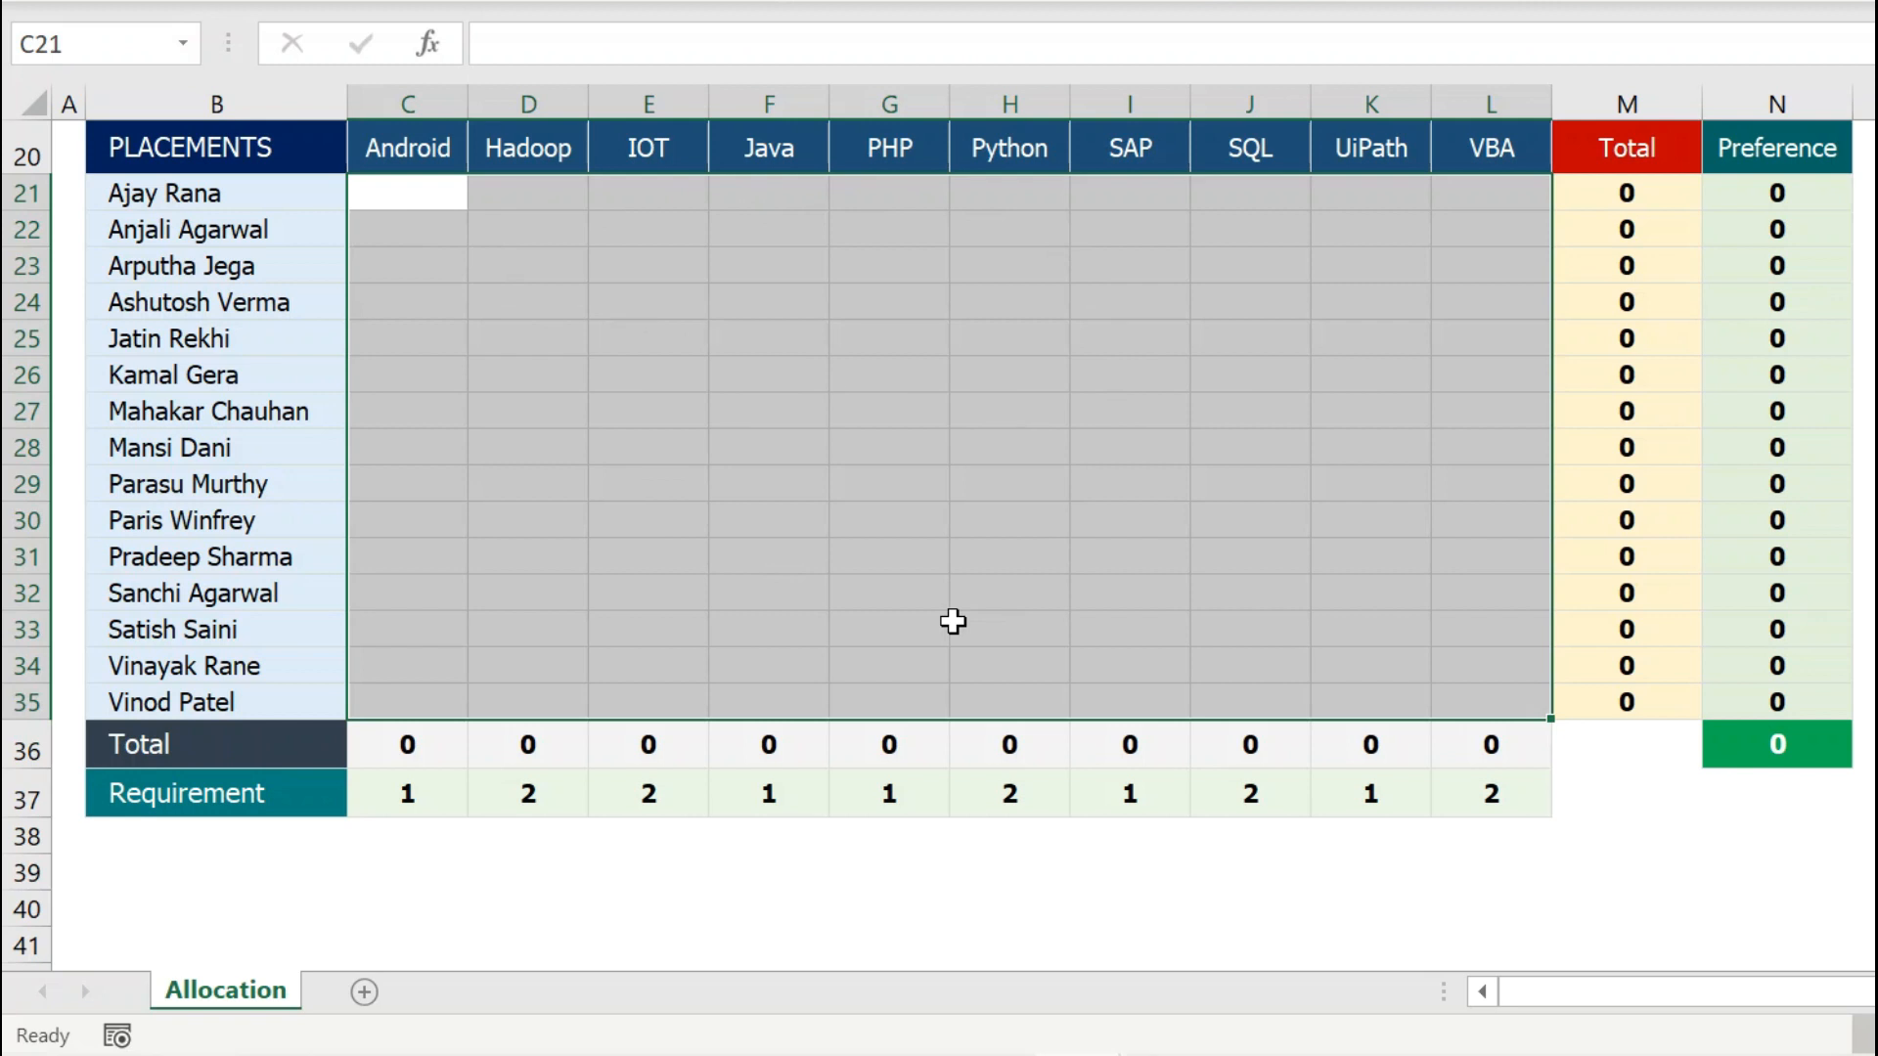
- Review the employee totals M21:M35, the technology totals C36:L36, the requirements C37:L37 and the overall preference sum in N36
drag(1619, 195, 1630, 693)
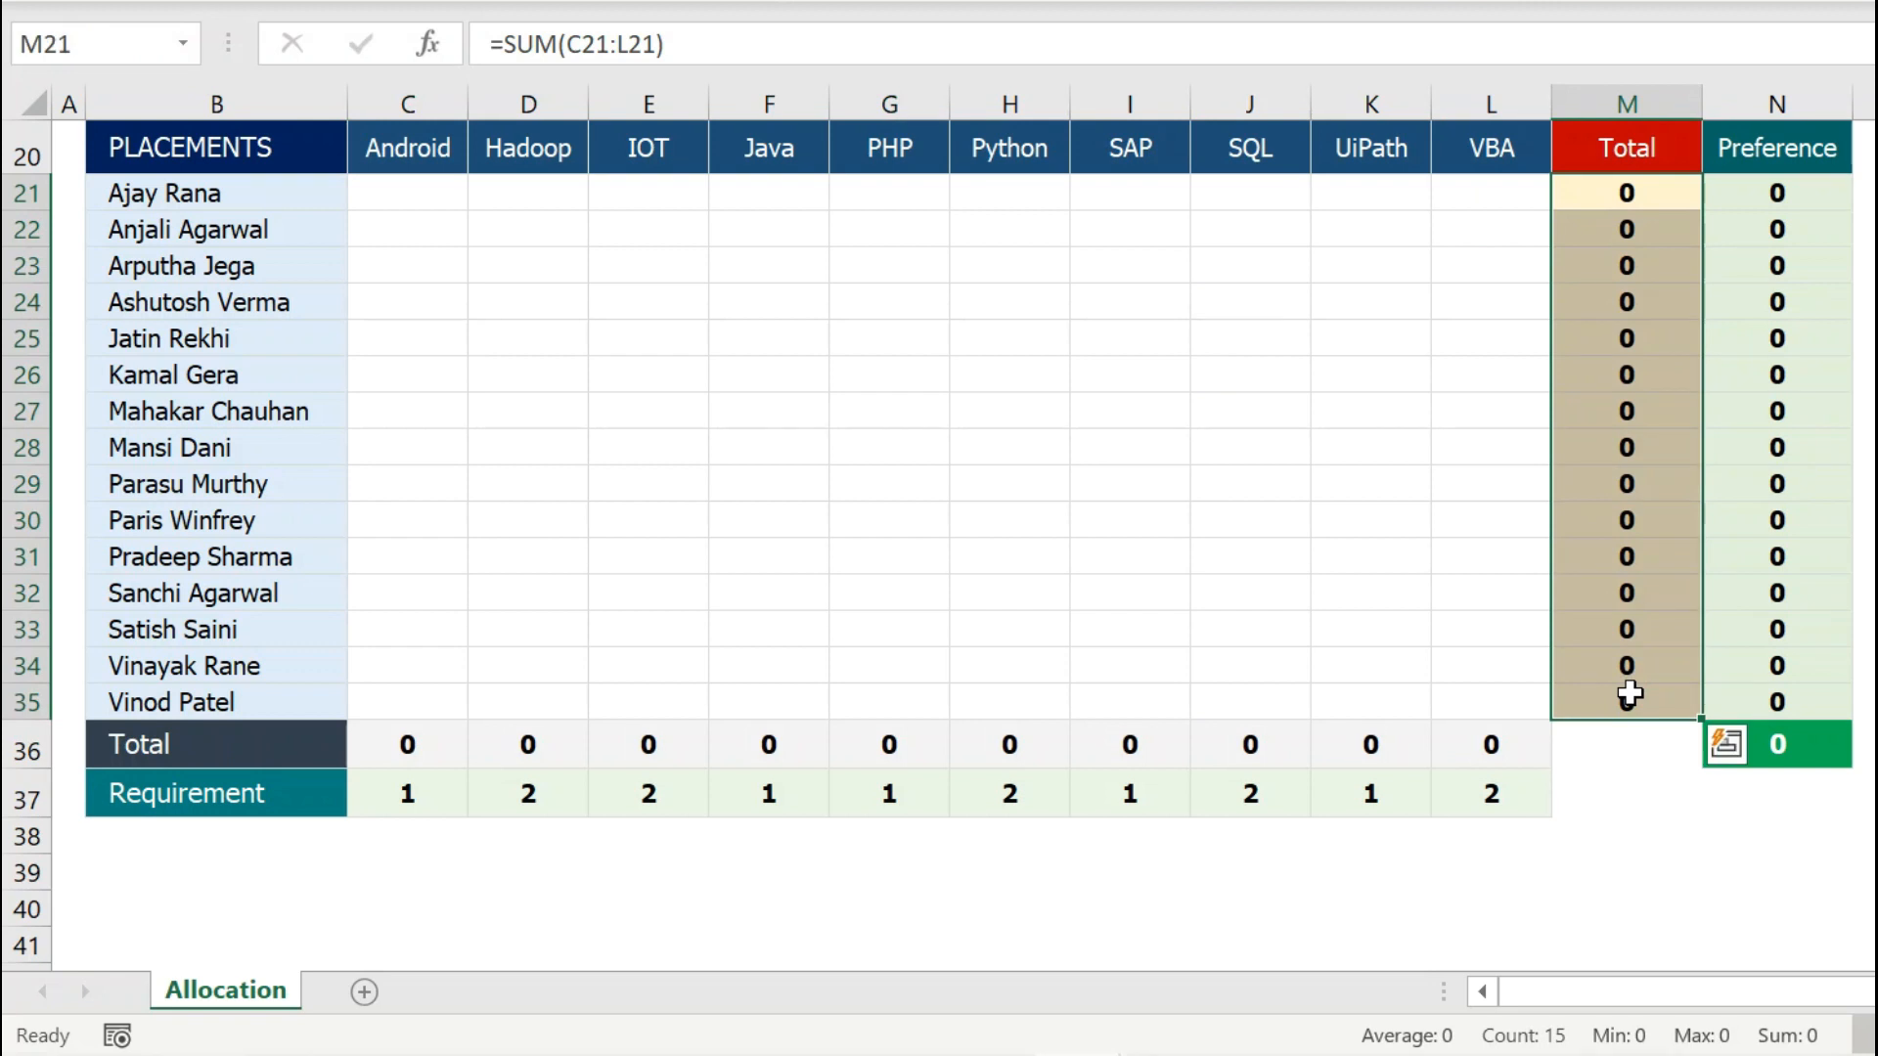
drag(431, 740, 1467, 755)
drag(409, 792, 1455, 796)
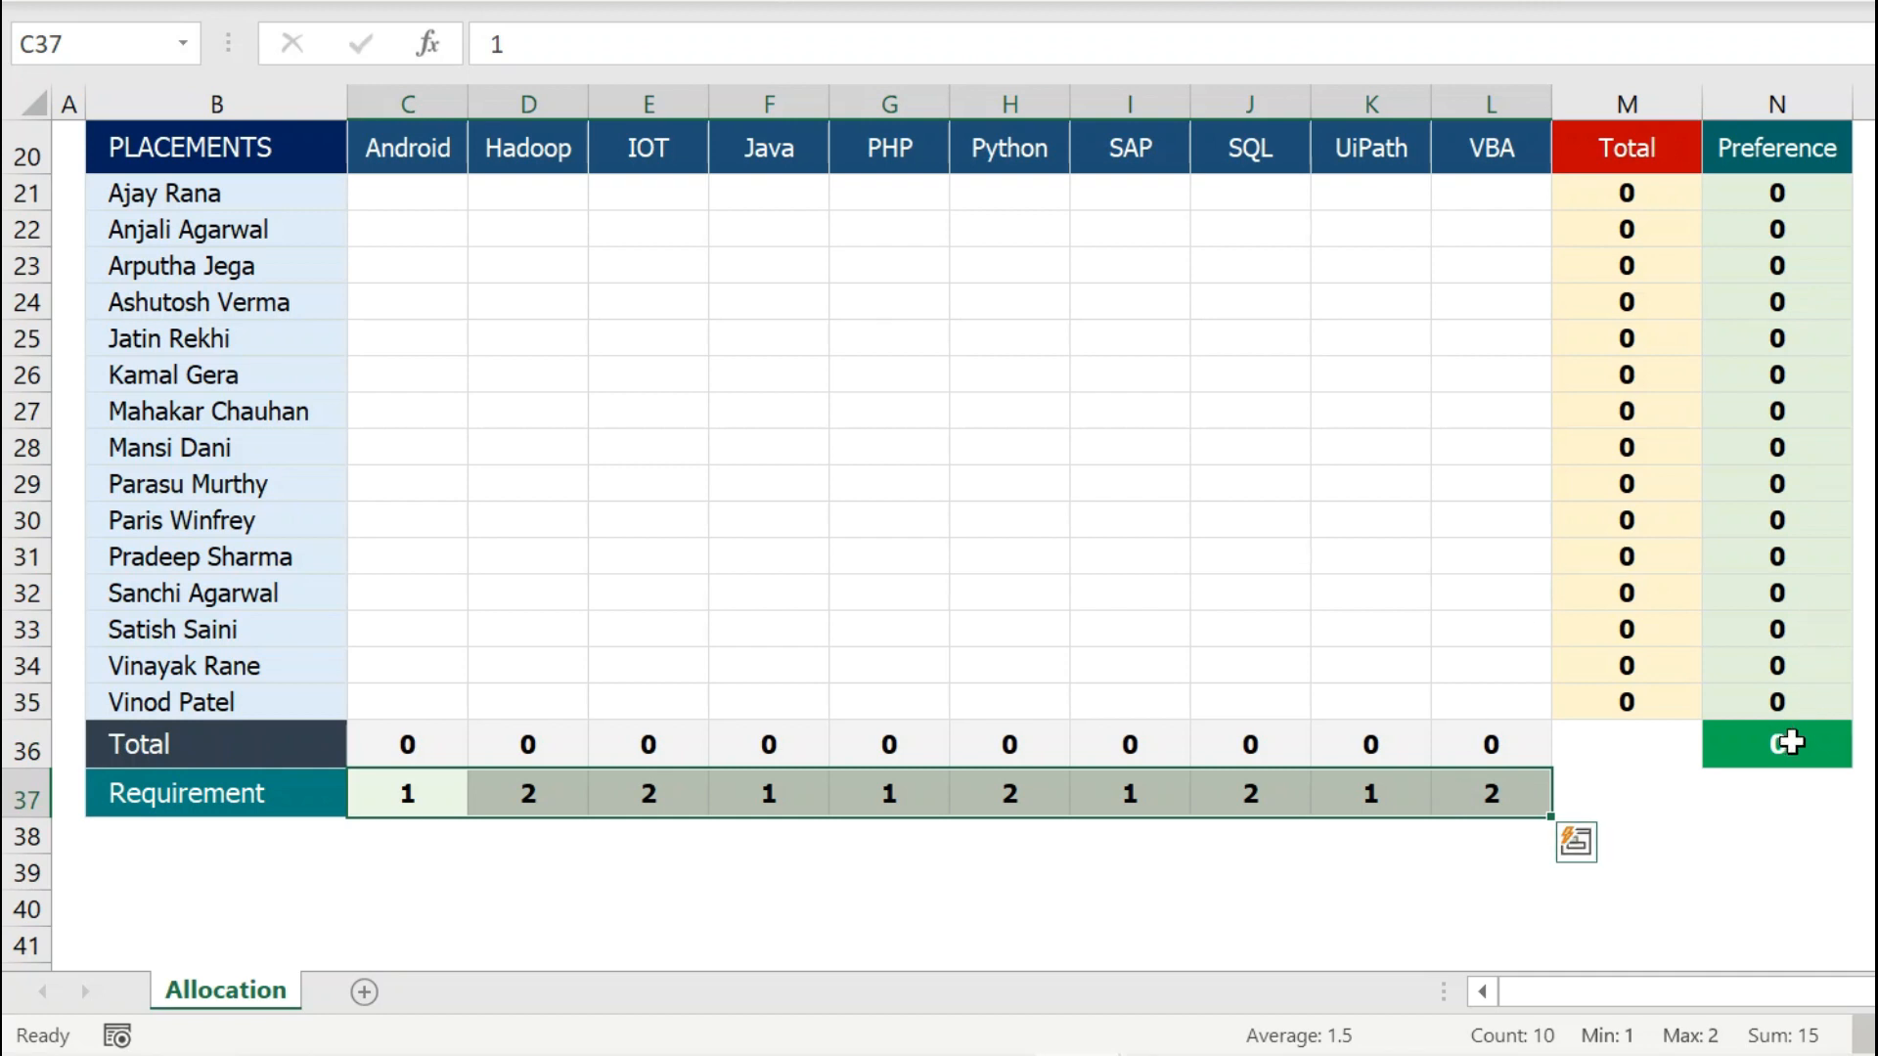
click(1791, 742)
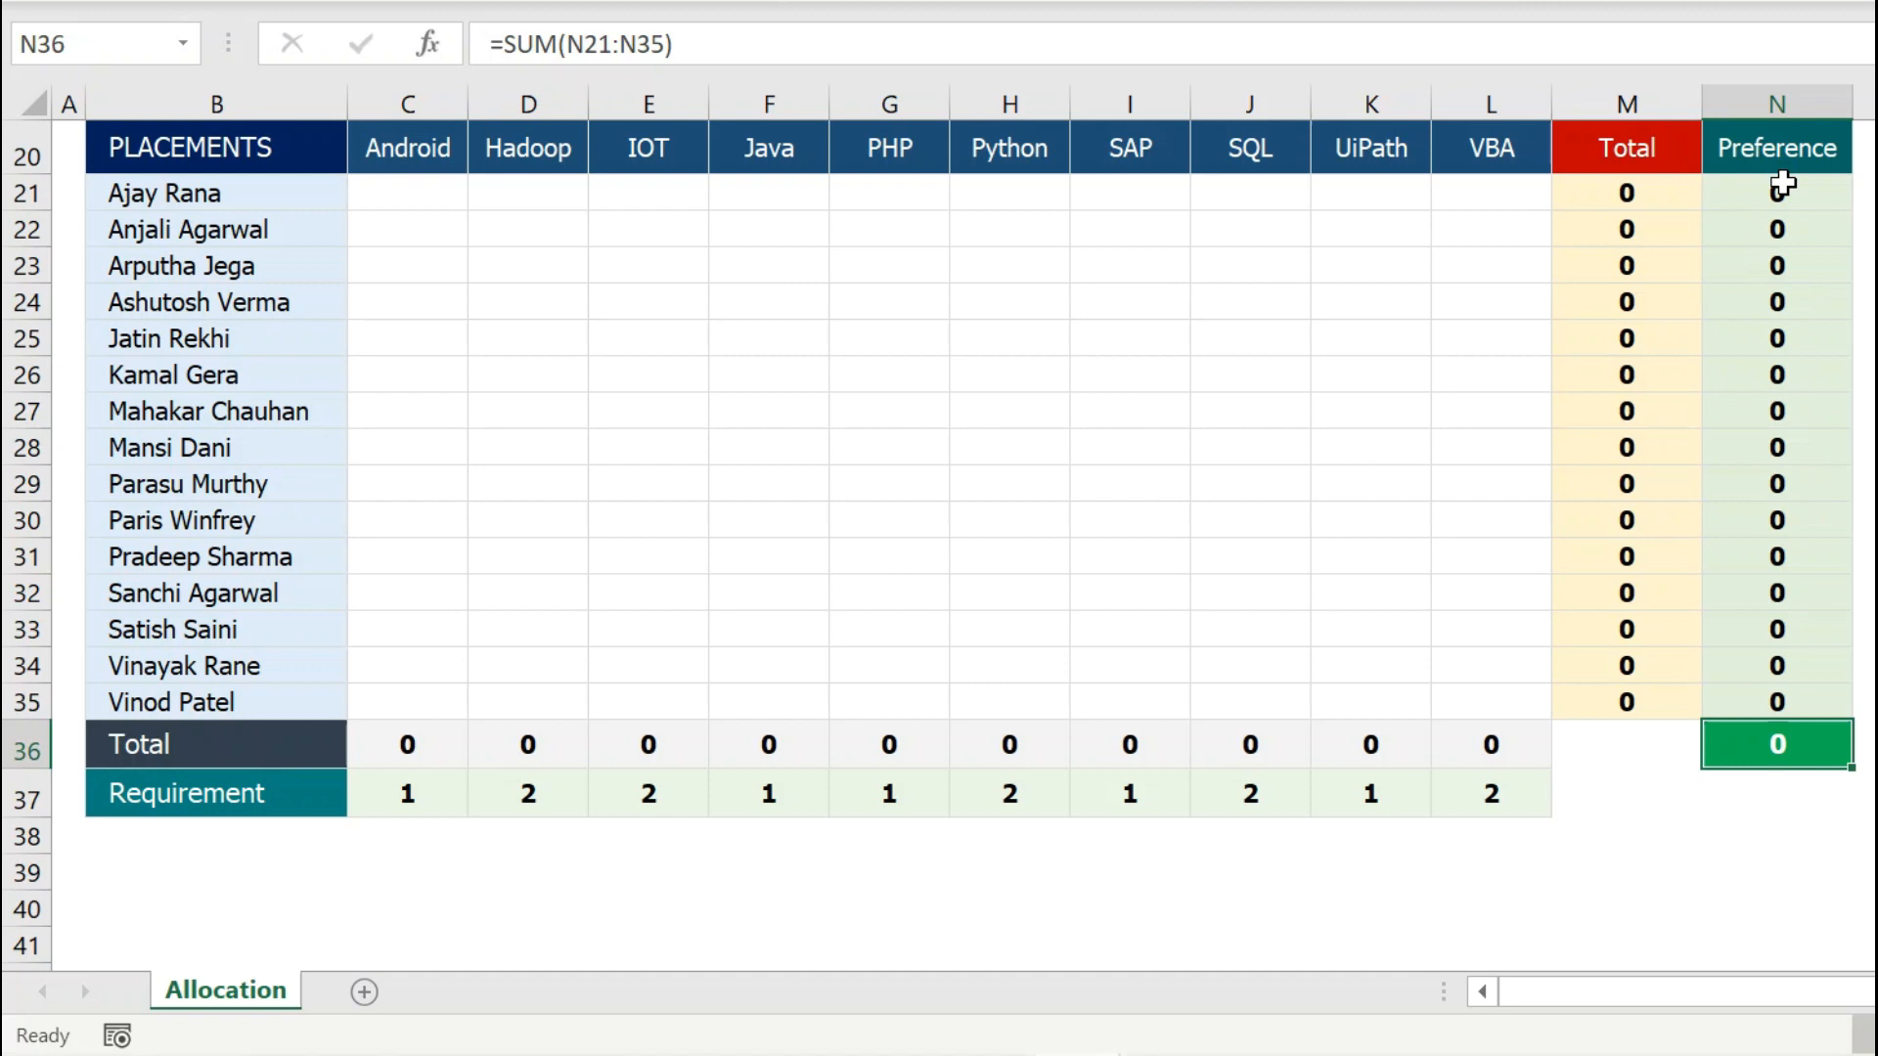
- Review the SUMPRODUCT formulas in N21 and N22 against the employee preference table in rows 3 to 17
click(1782, 190)
double_click(1782, 191)
key(Escape)
double_click(1779, 225)
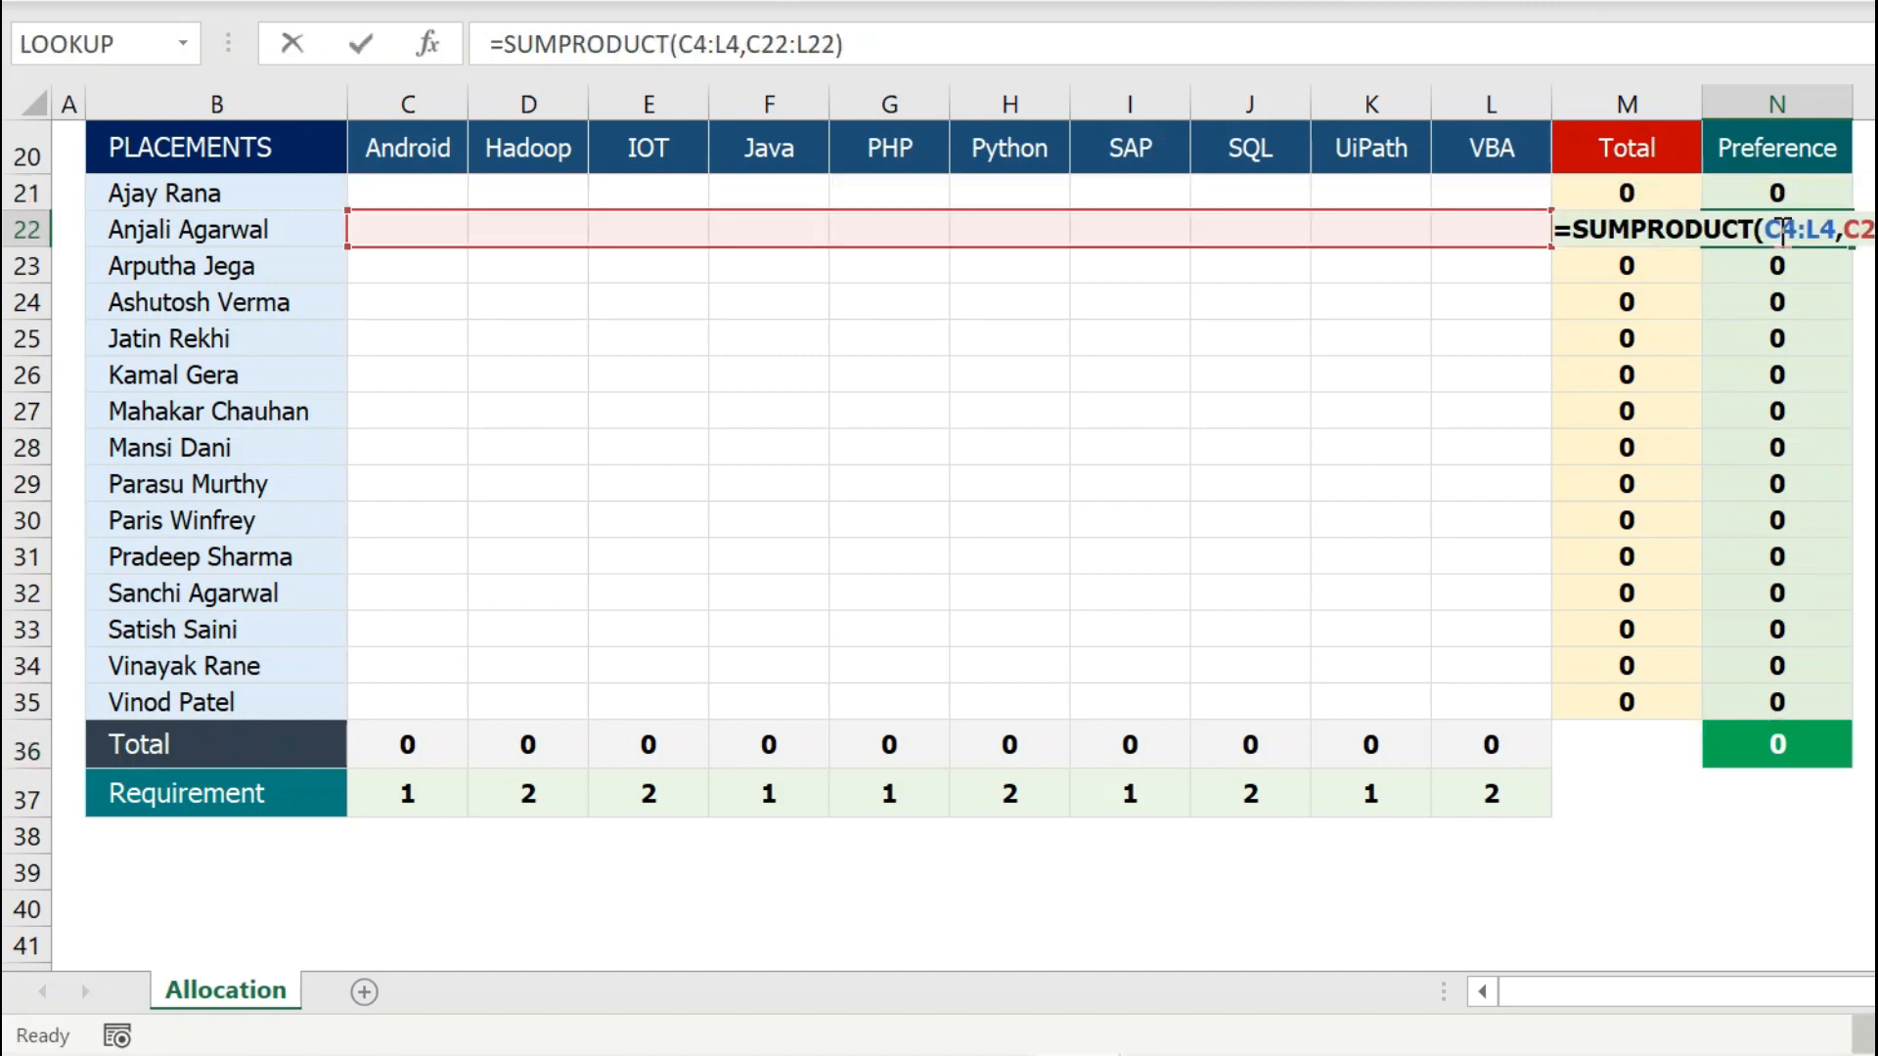
key(Escape)
scroll(1293, 480, up, 7)
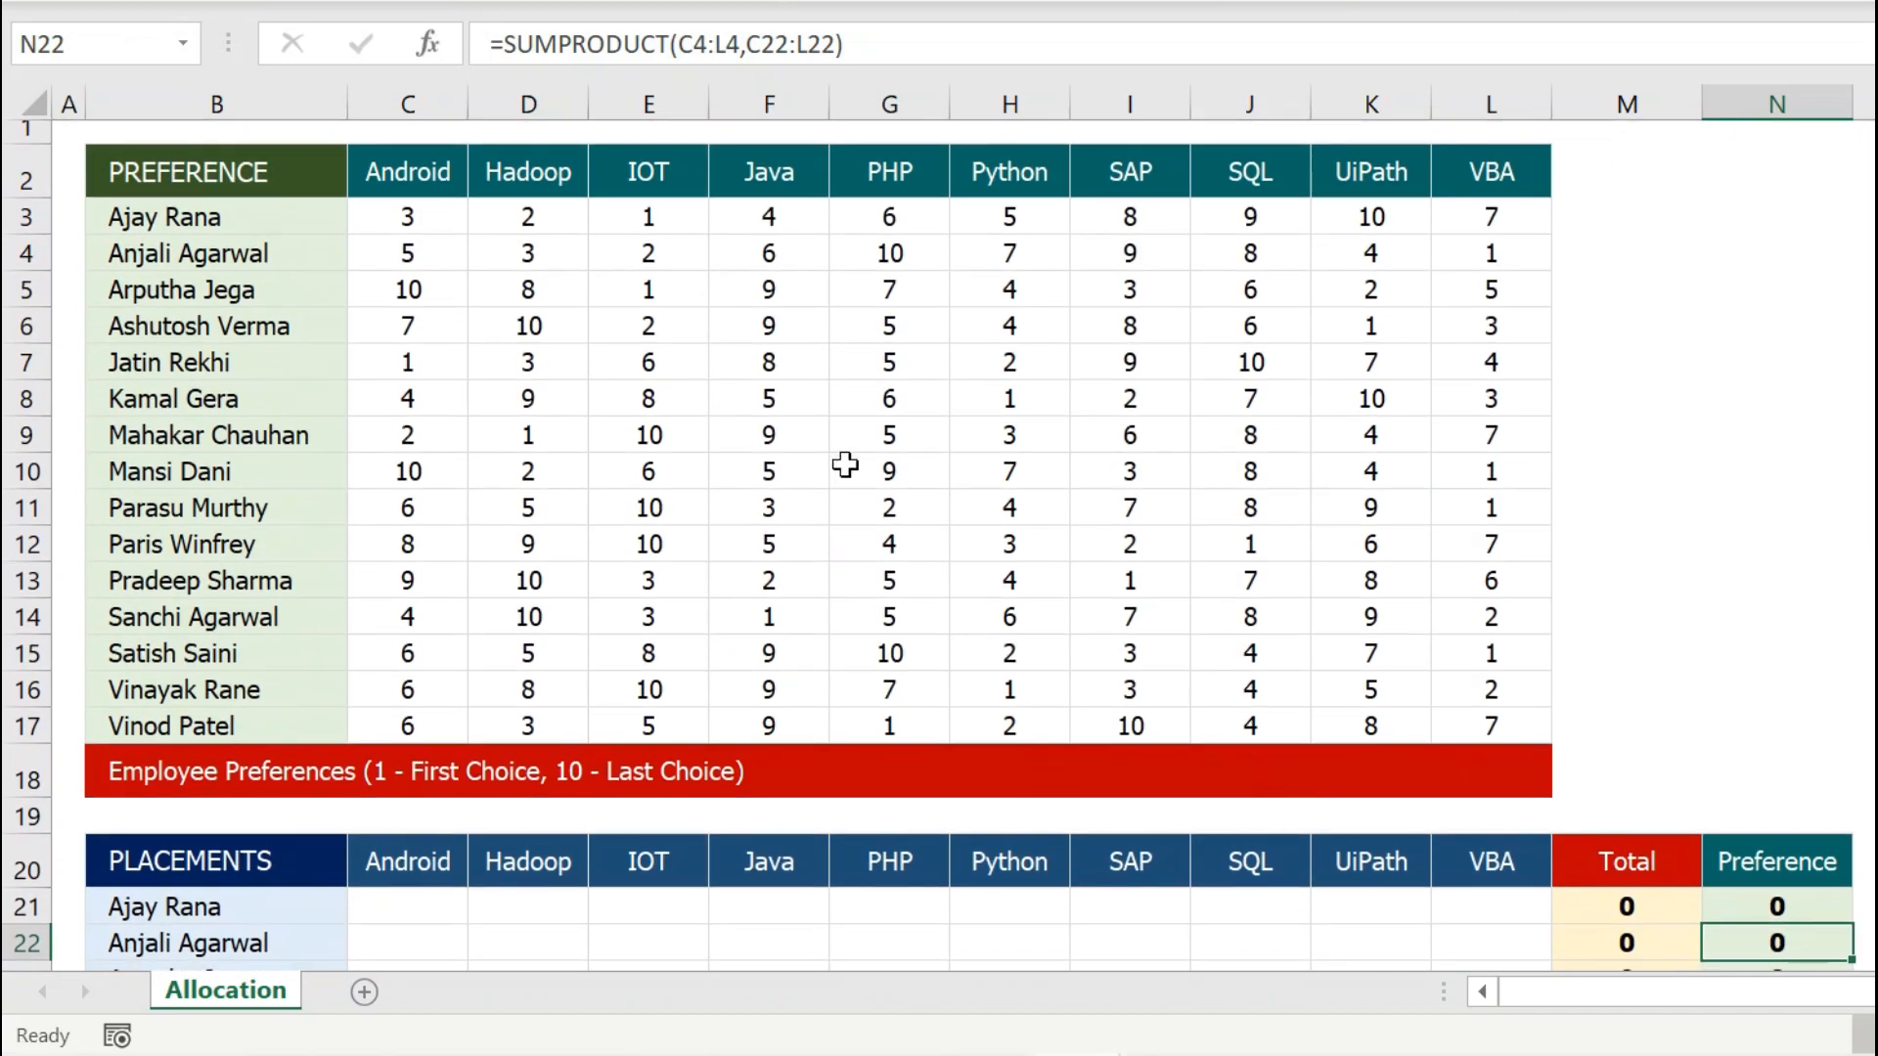
scroll(845, 465, down, 3)
scroll(845, 465, up, 3)
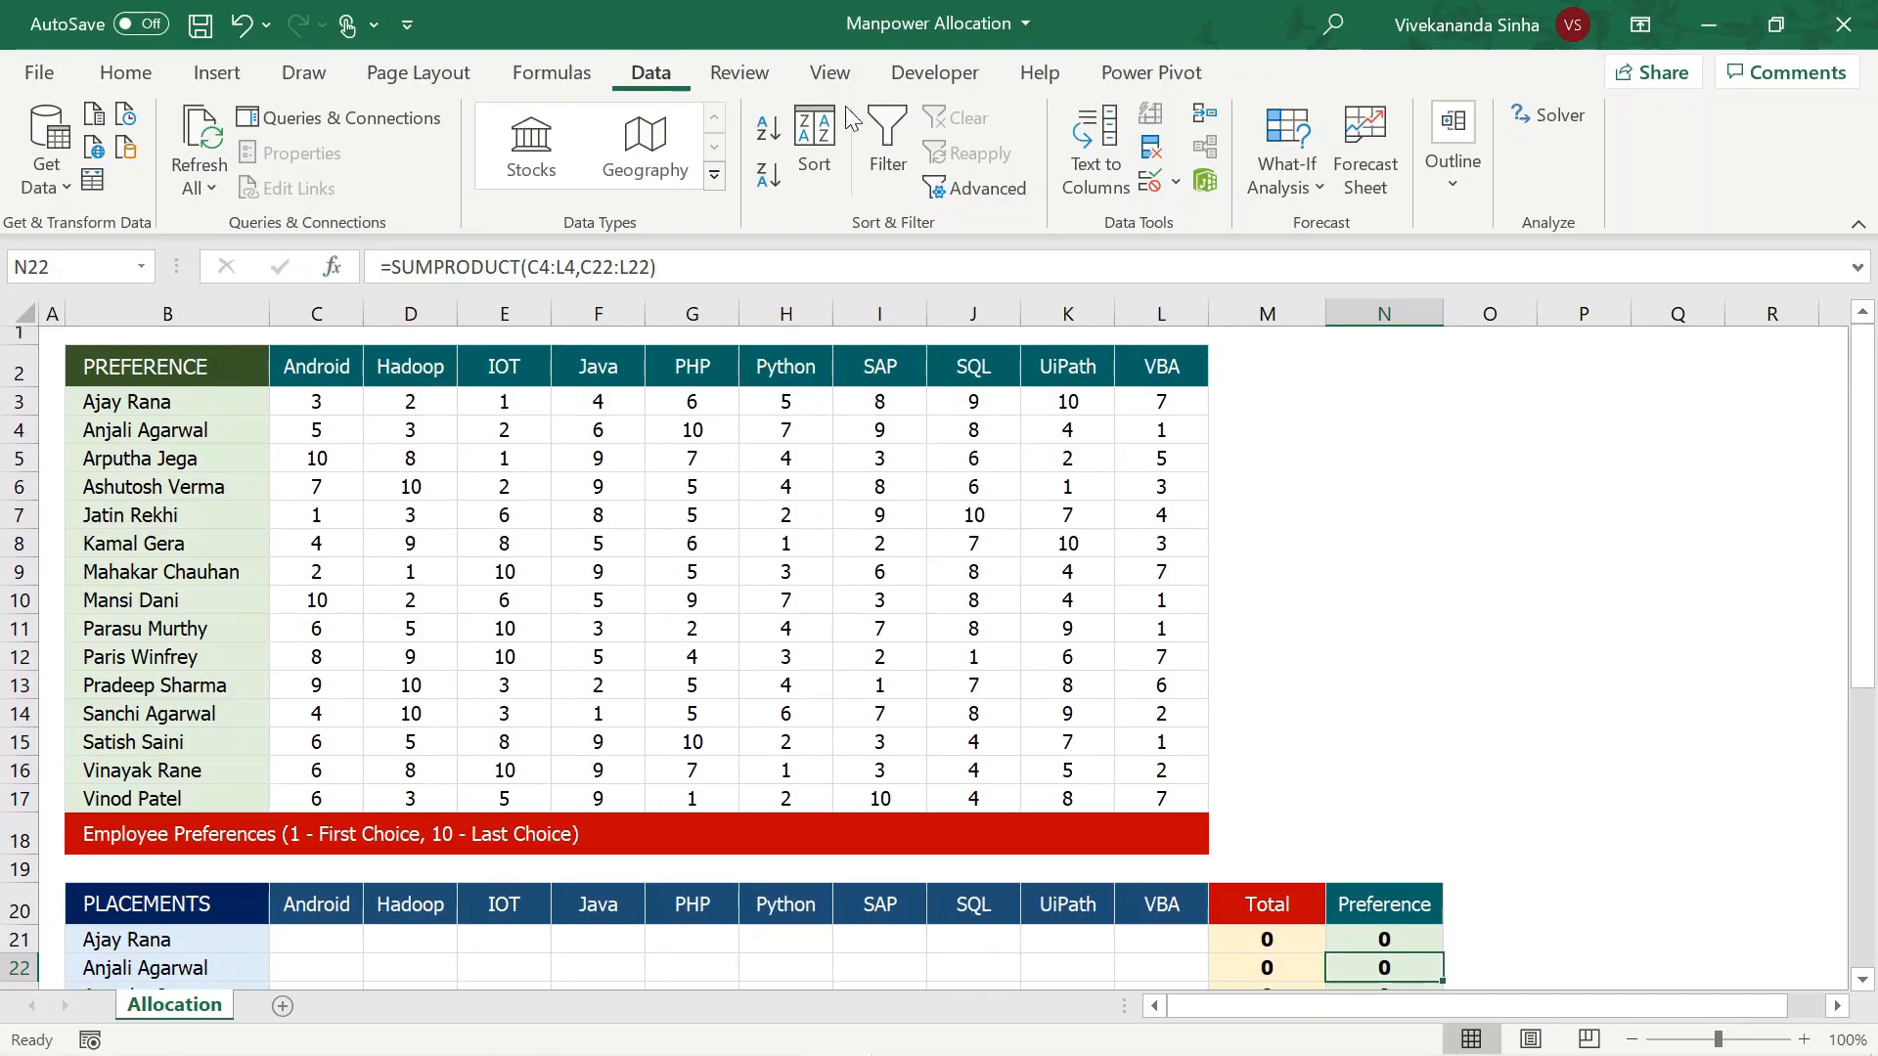
- Open Solver and set the objective to minimise the overall preference sum in N36
click(1543, 112)
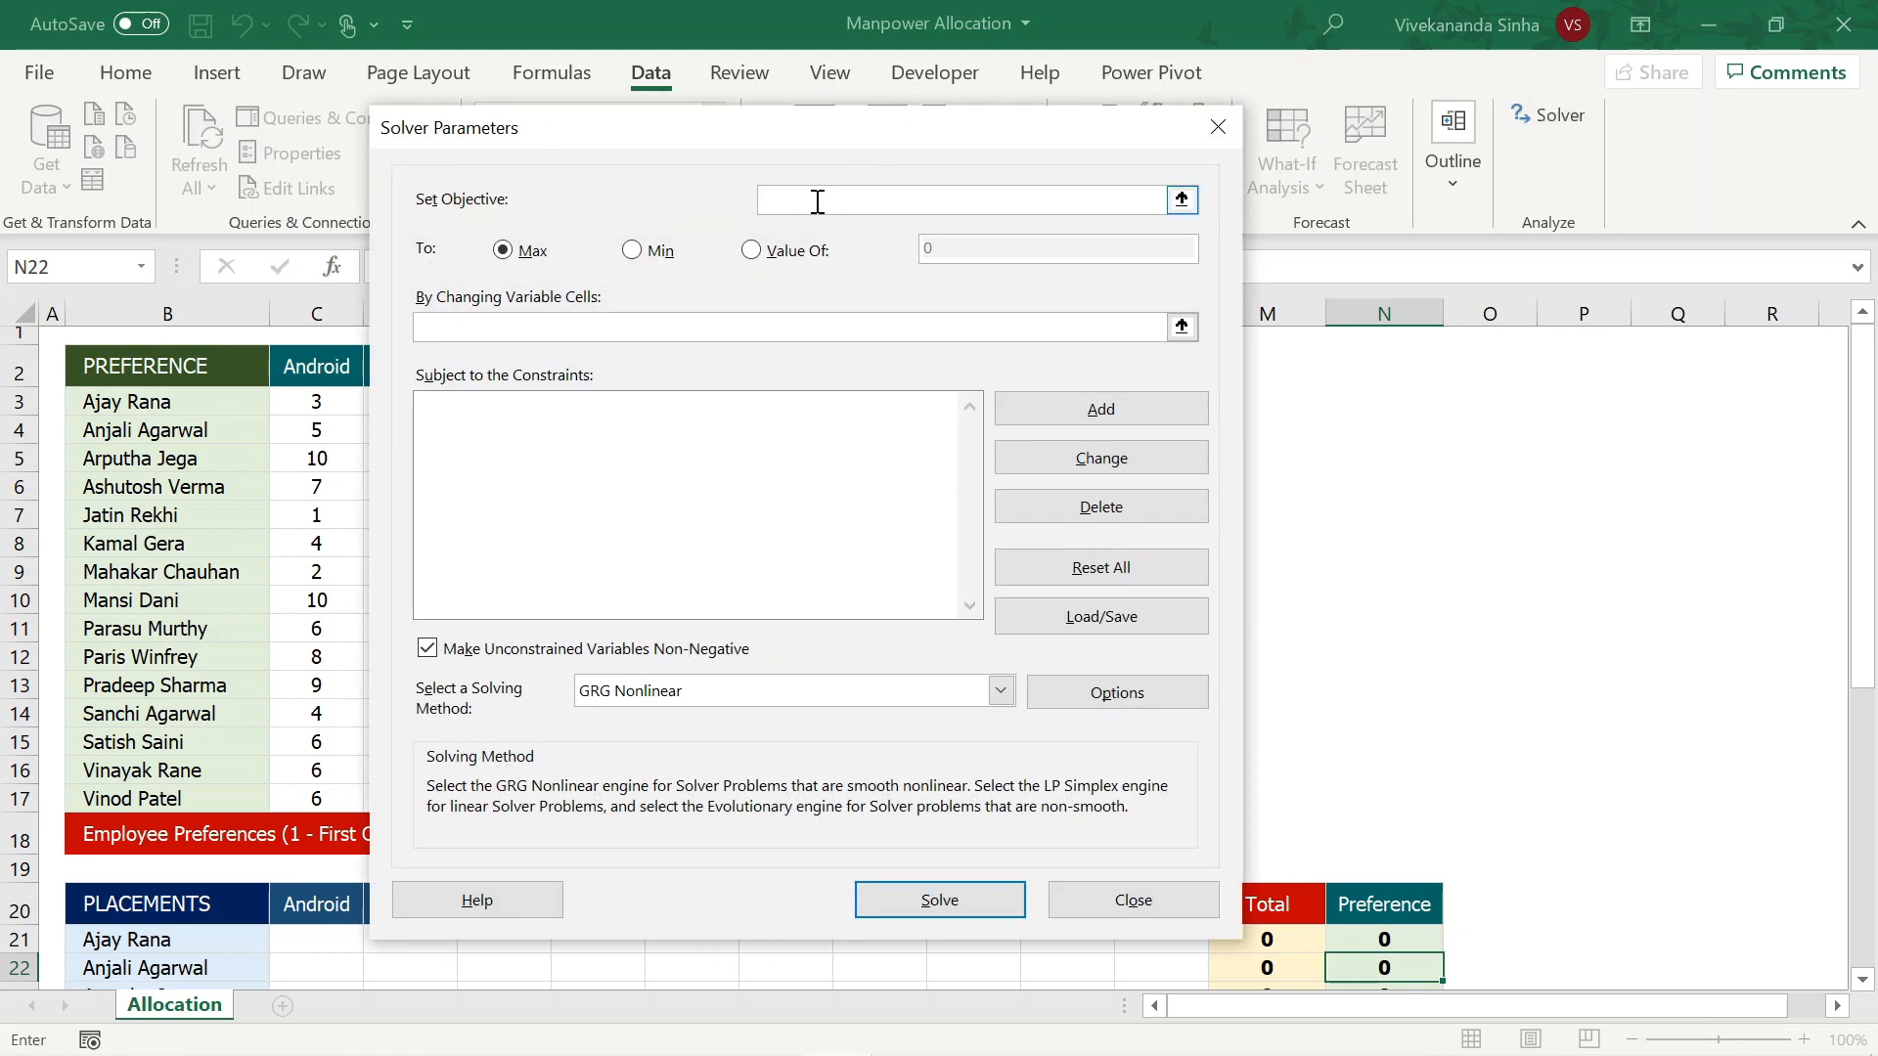
scroll(1346, 627, down, 4)
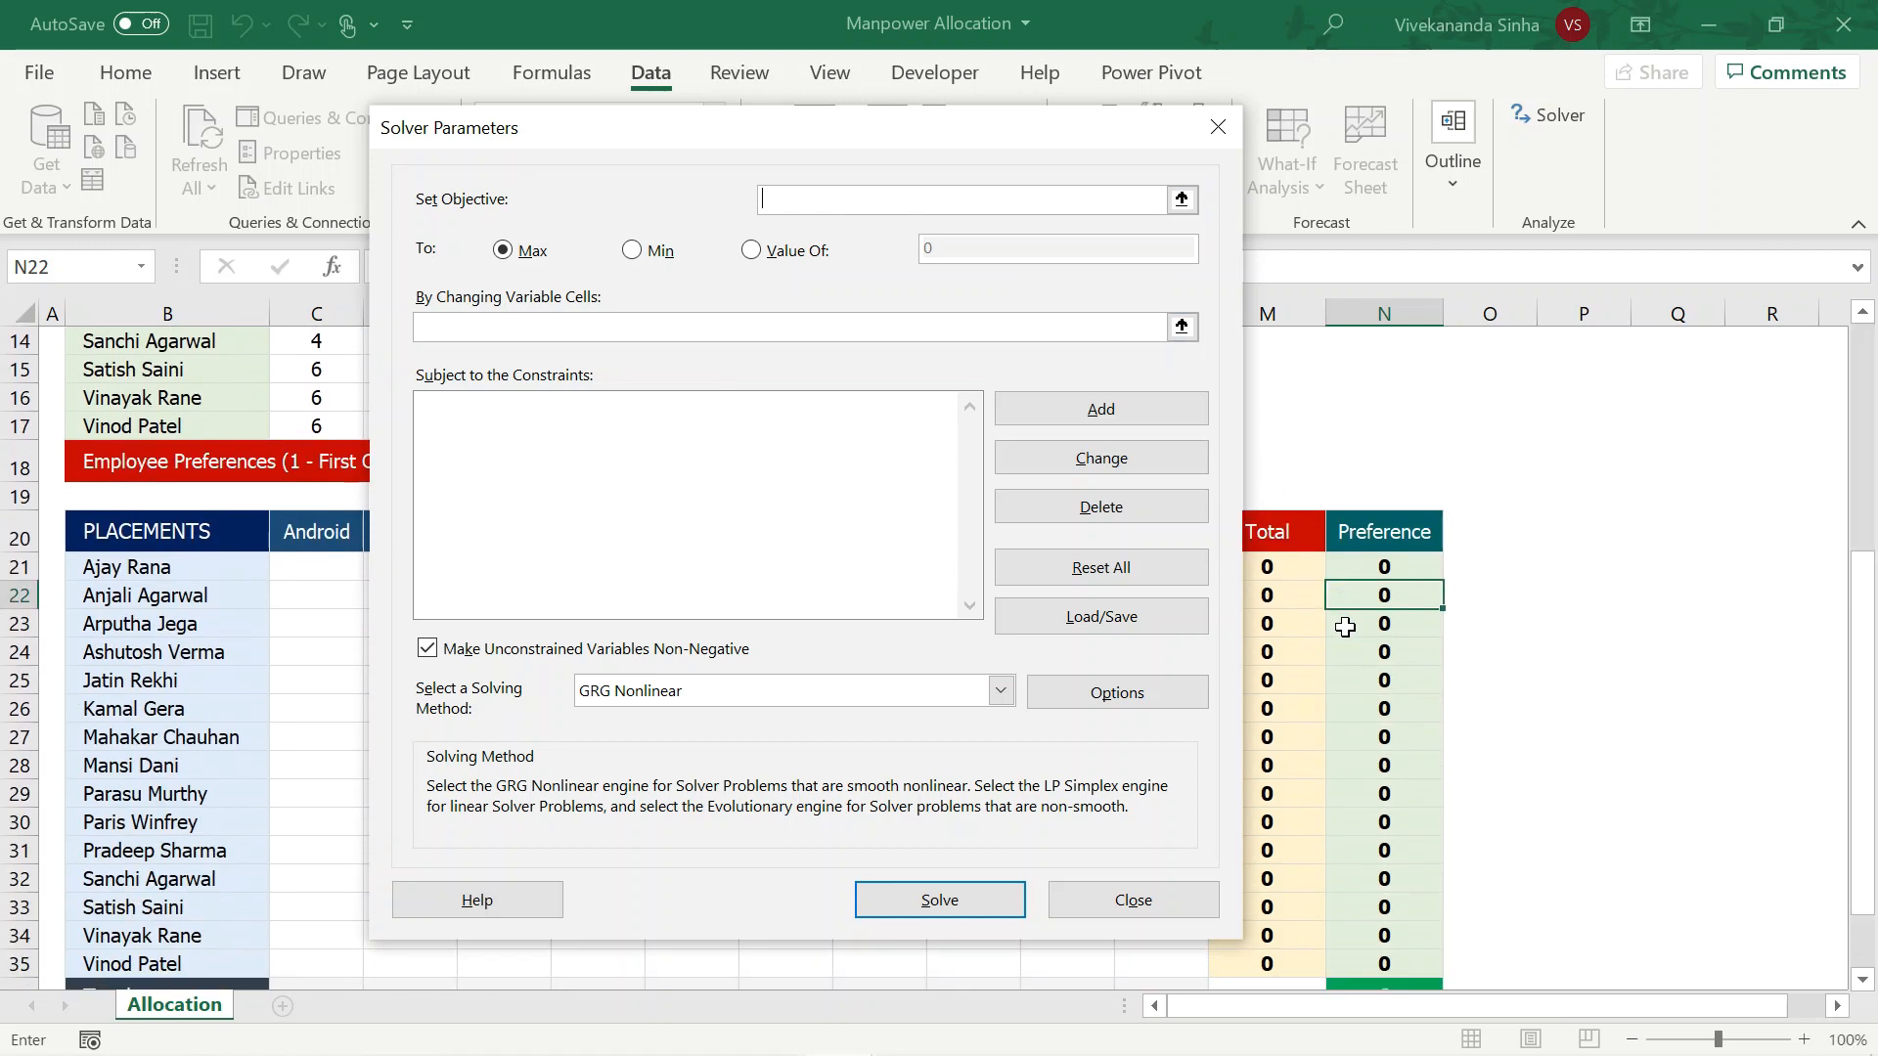
scroll(1346, 626, down, 2)
click(1364, 883)
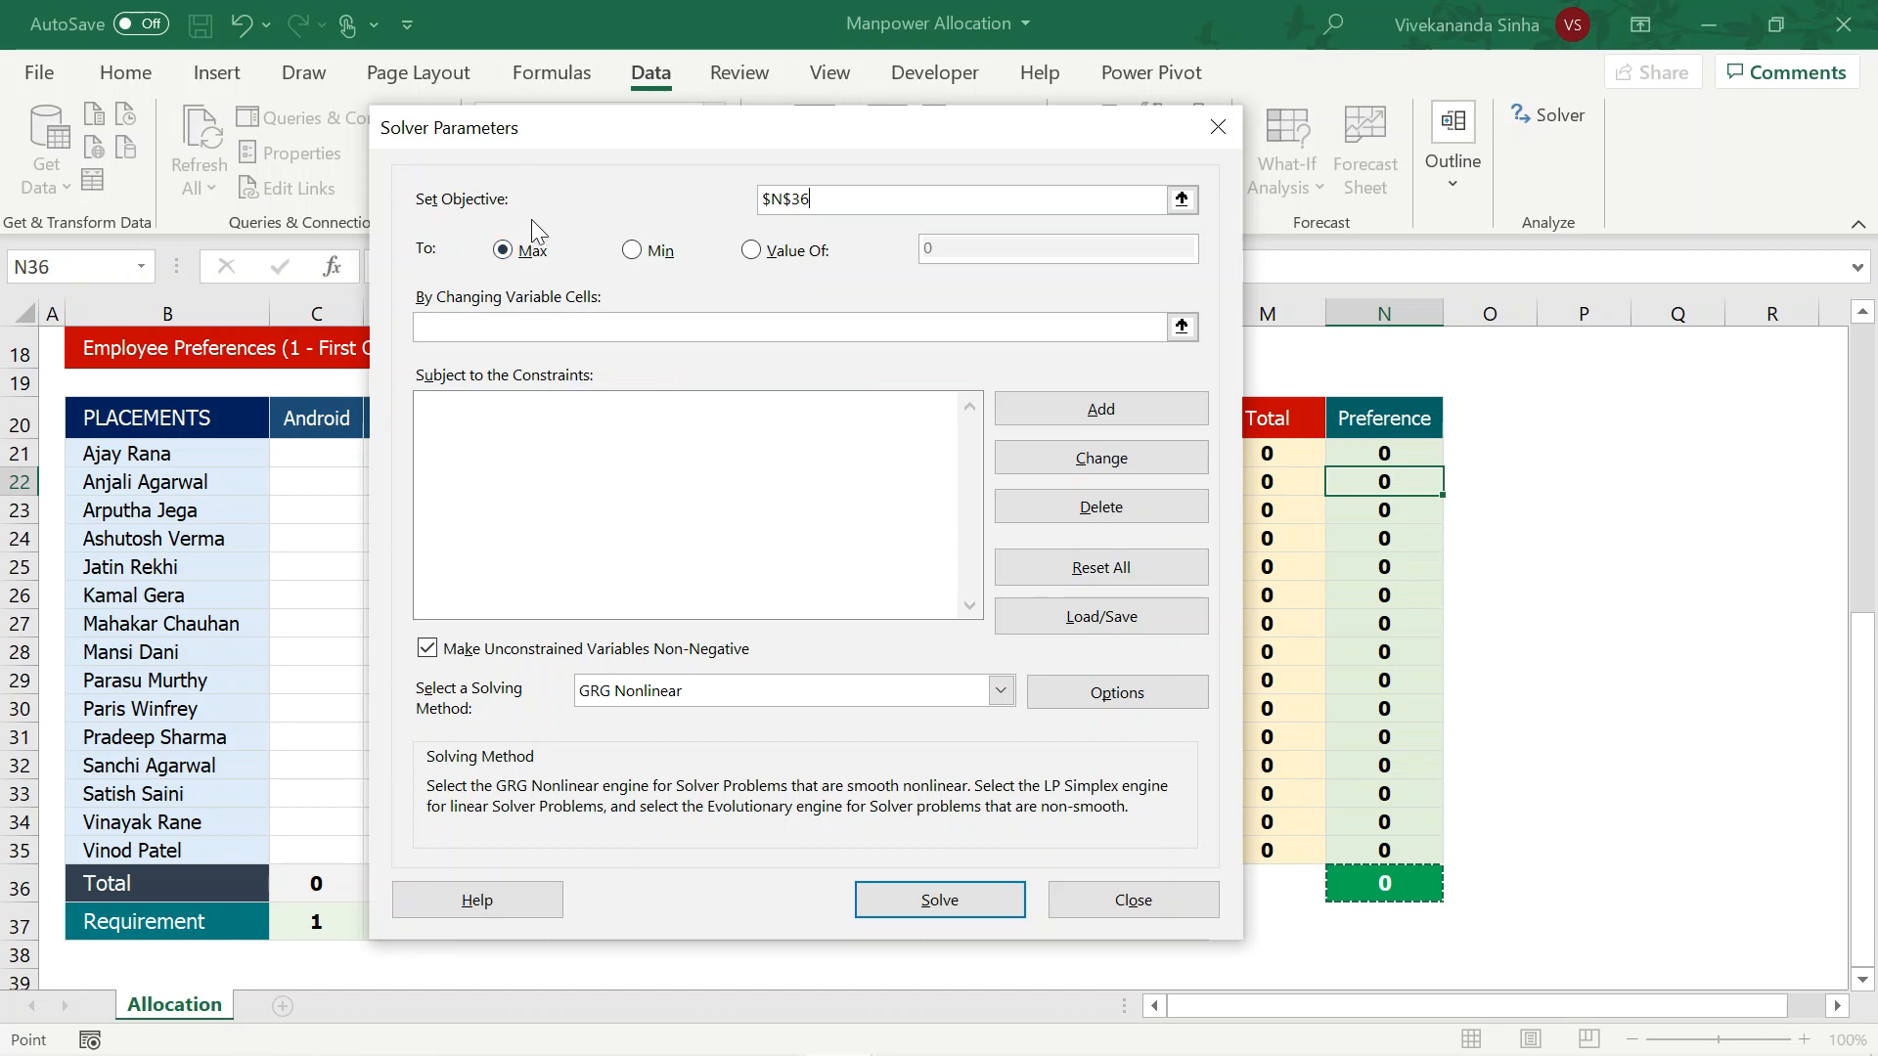
click(650, 257)
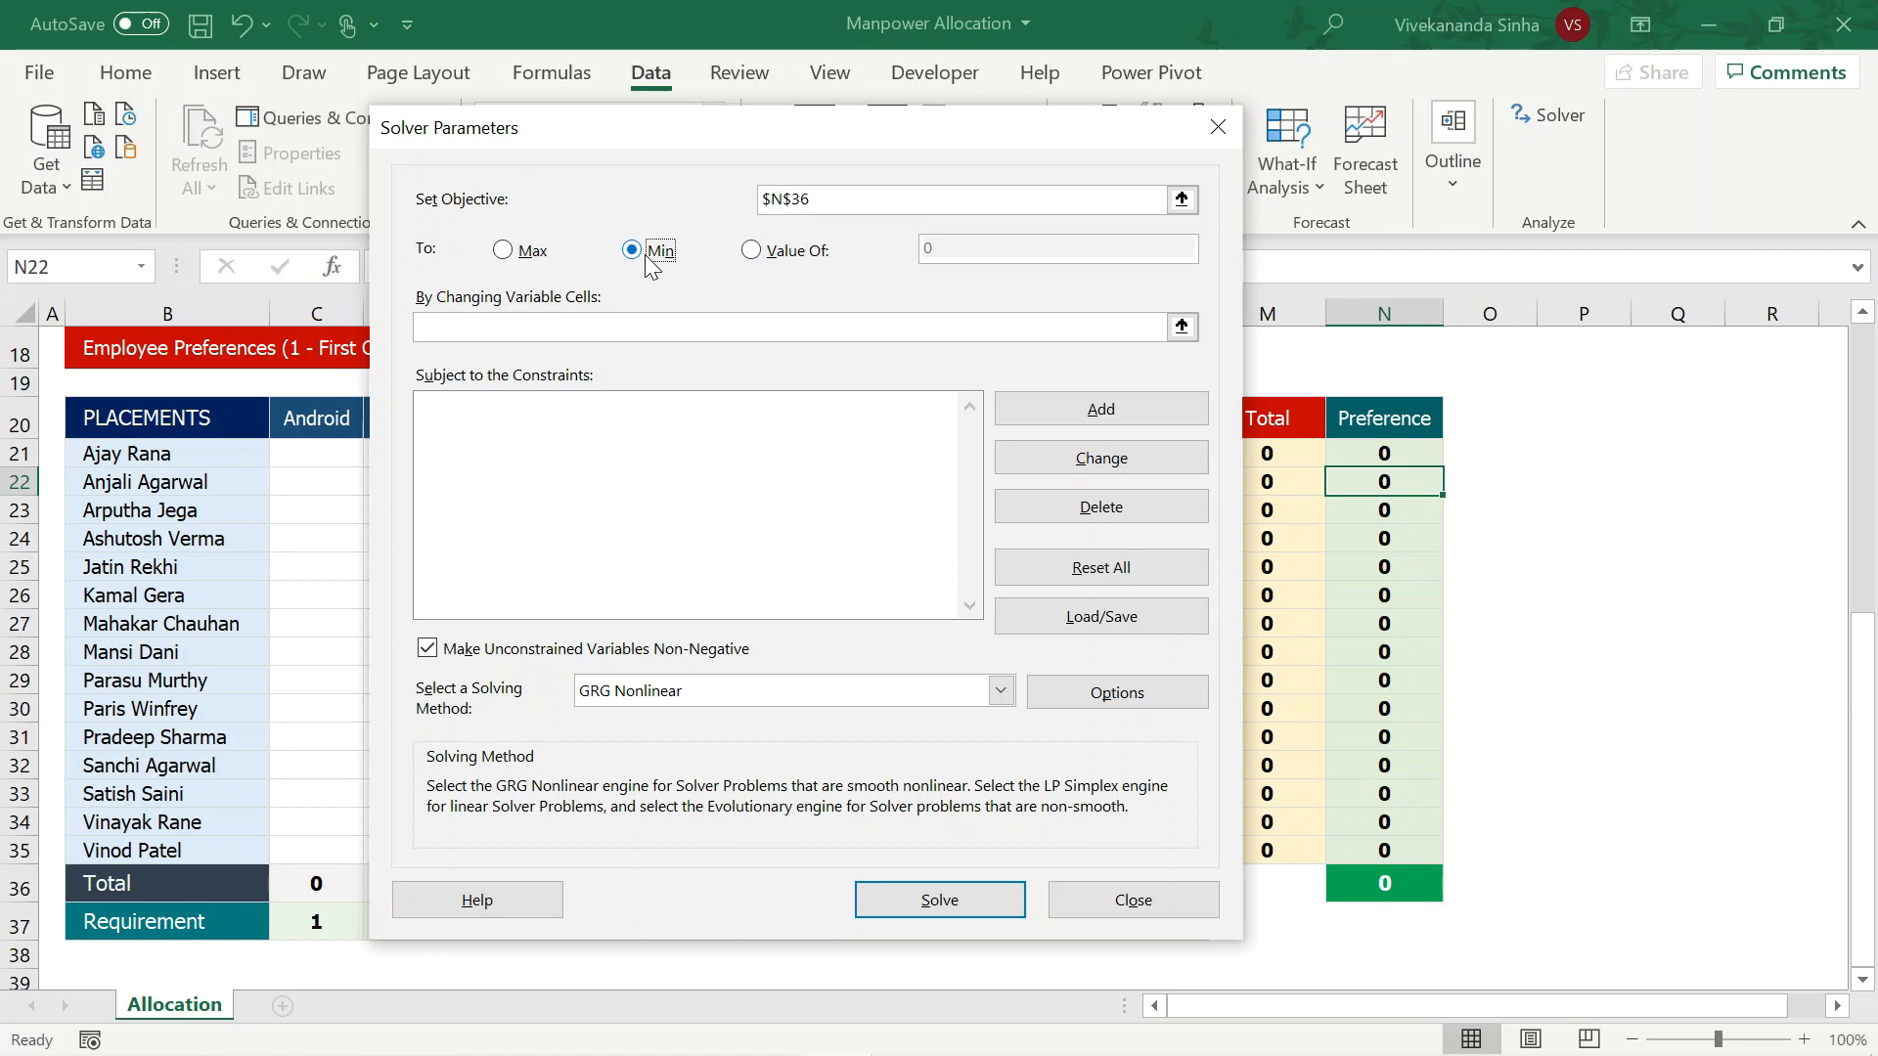
- Set Solver's changing variable cells to the placement grid C21:L35
click(532, 326)
drag(518, 140, 1096, 145)
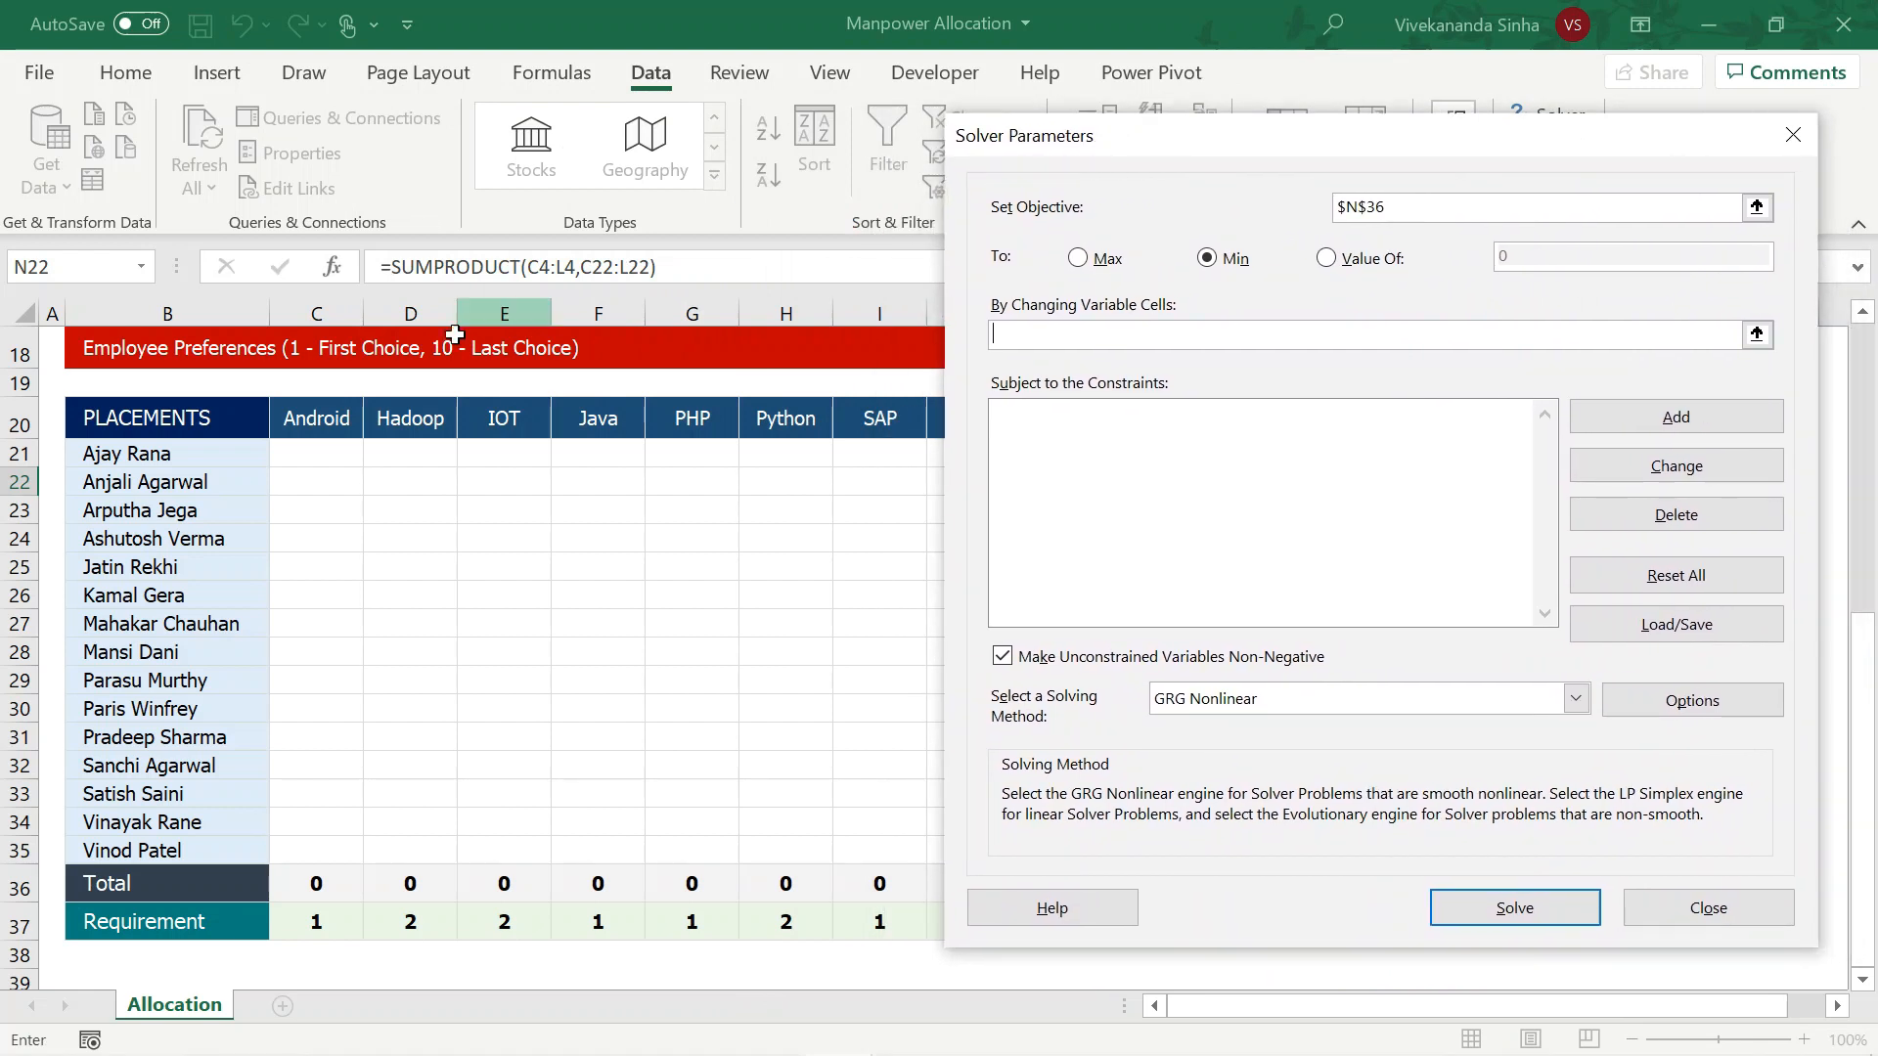
drag(343, 452, 1152, 853)
drag(1240, 137, 700, 114)
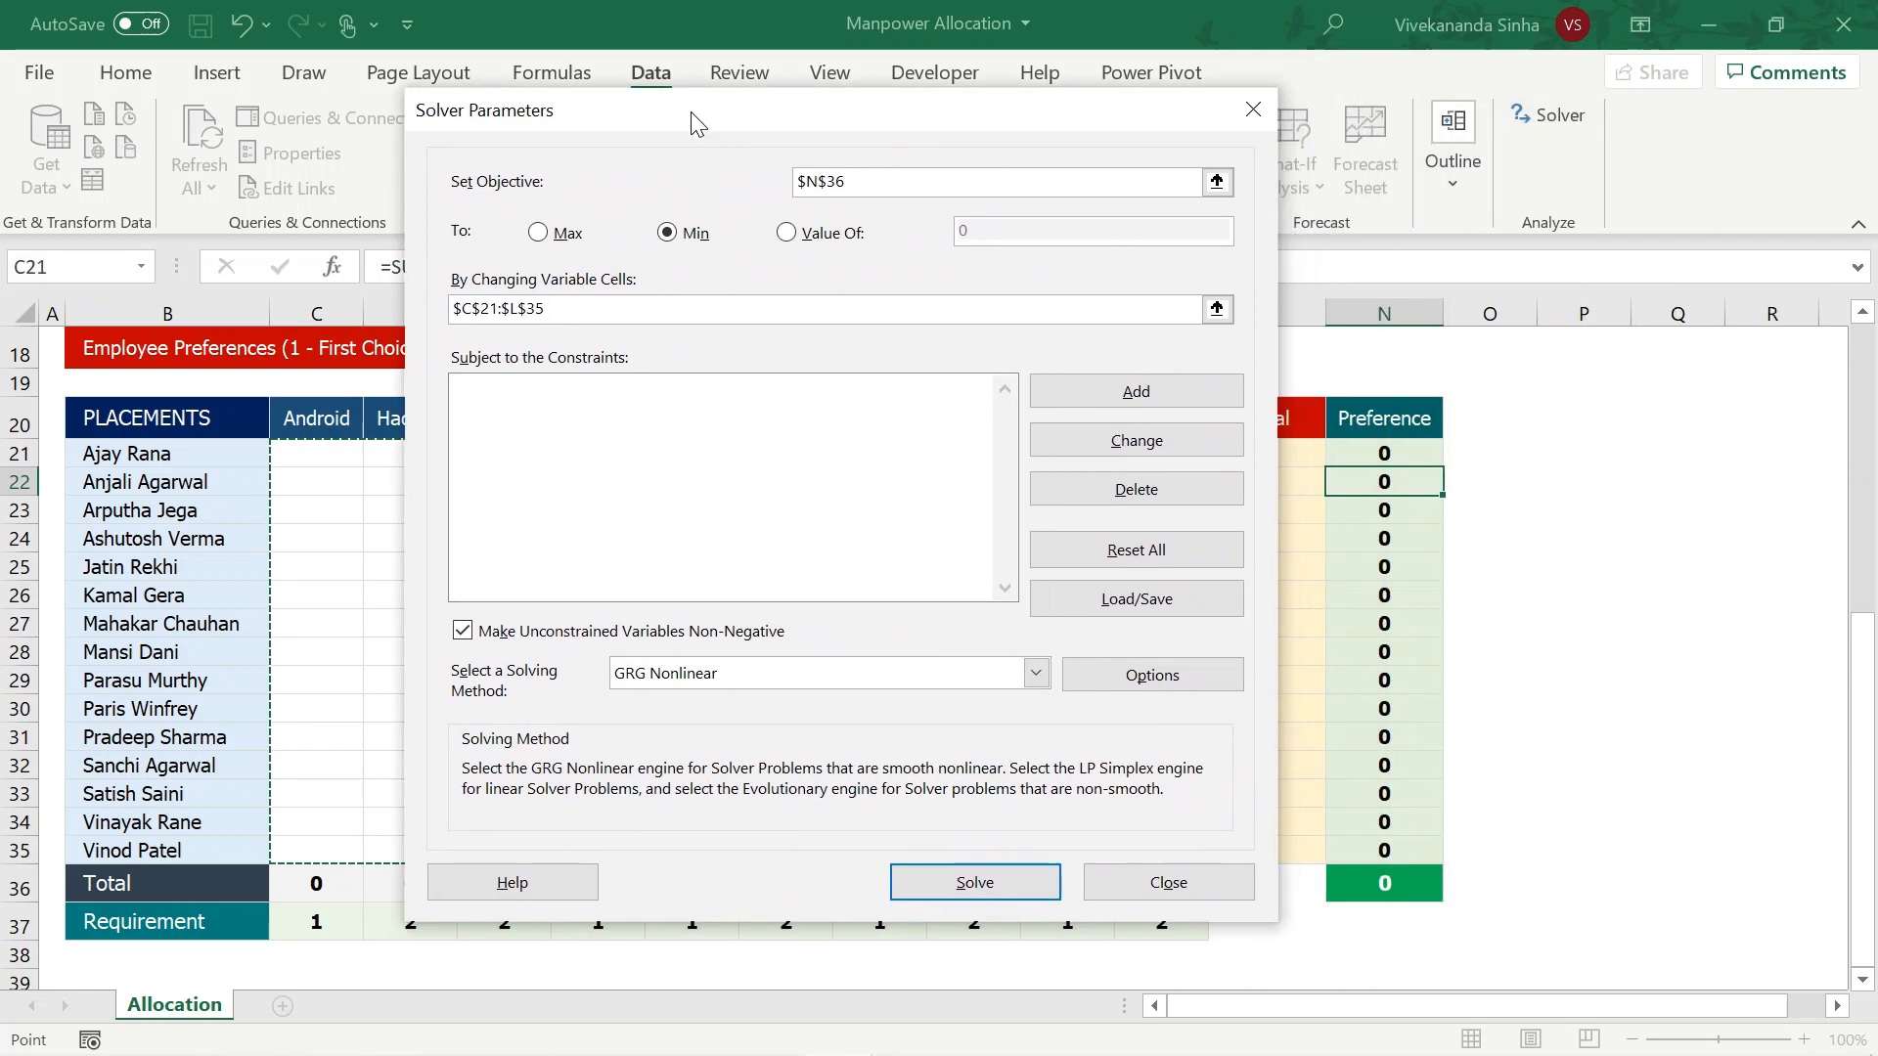
- Add a Solver constraint restricting the placement grid C21:L35 to binary values
click(539, 385)
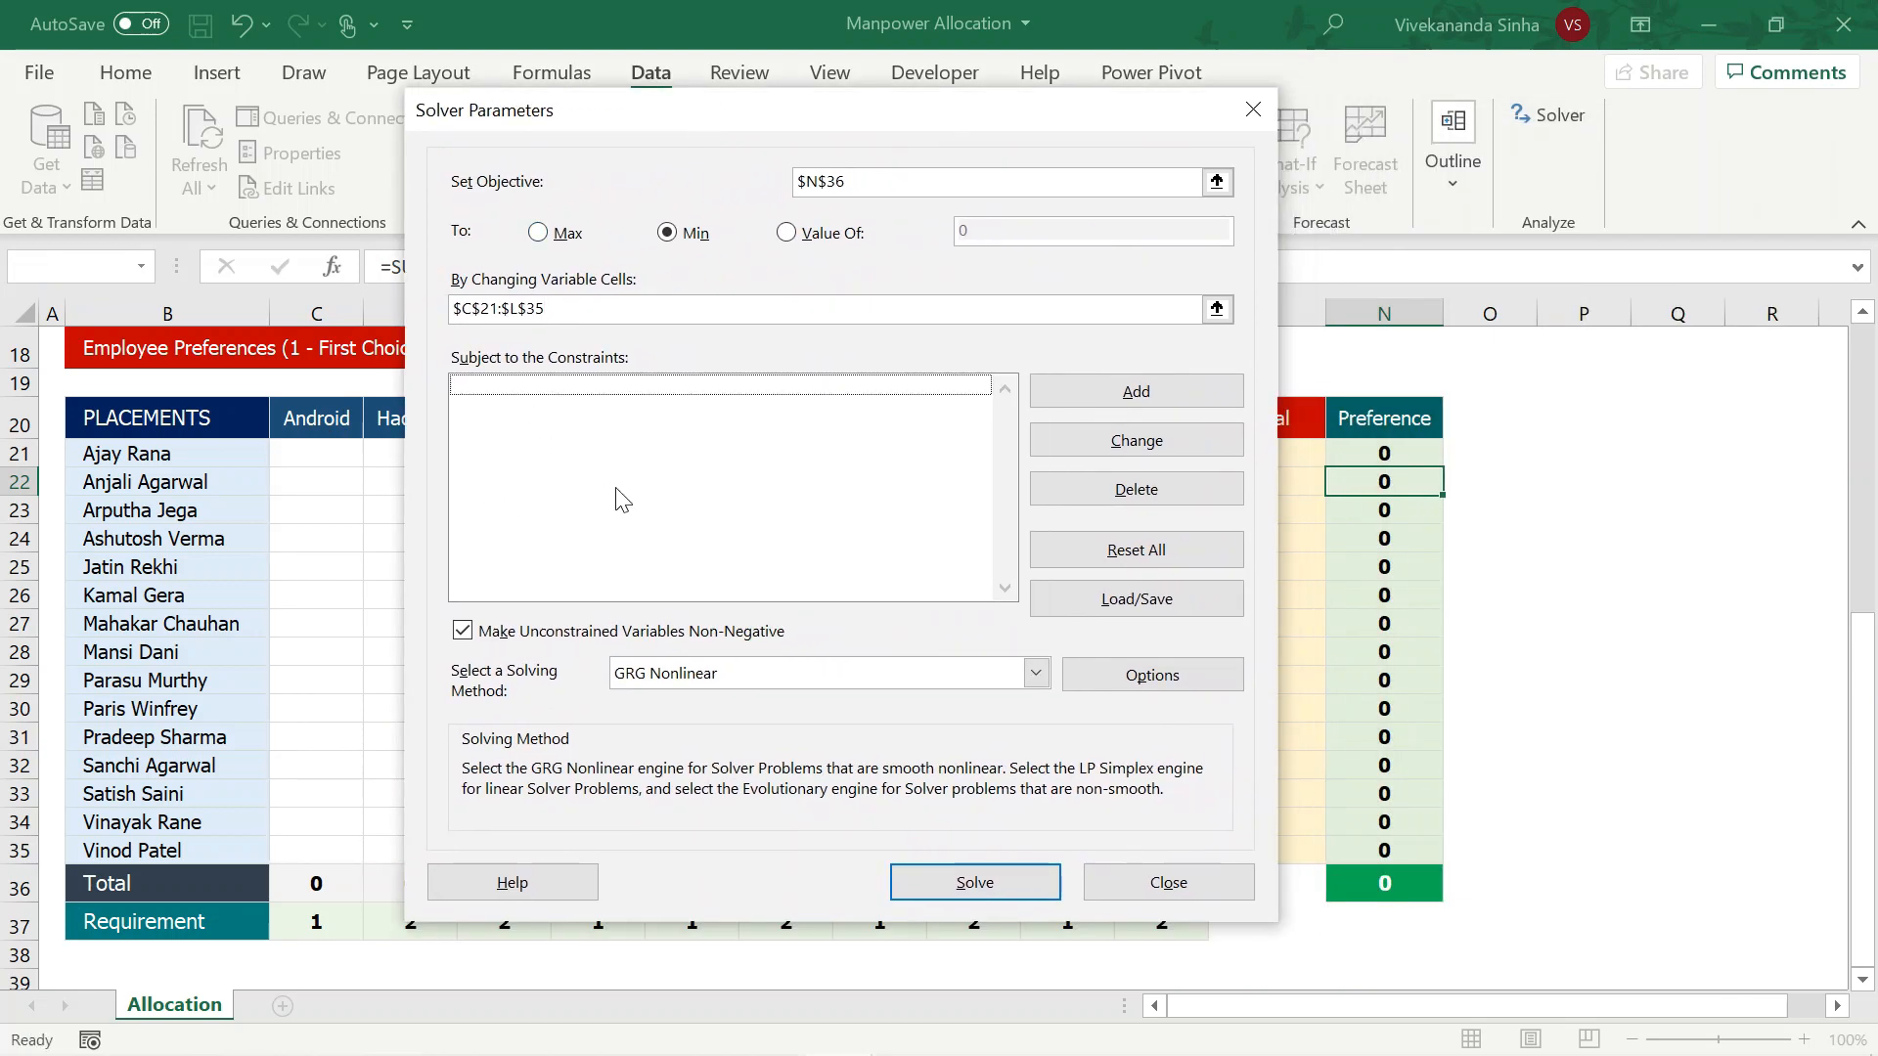
click(1080, 389)
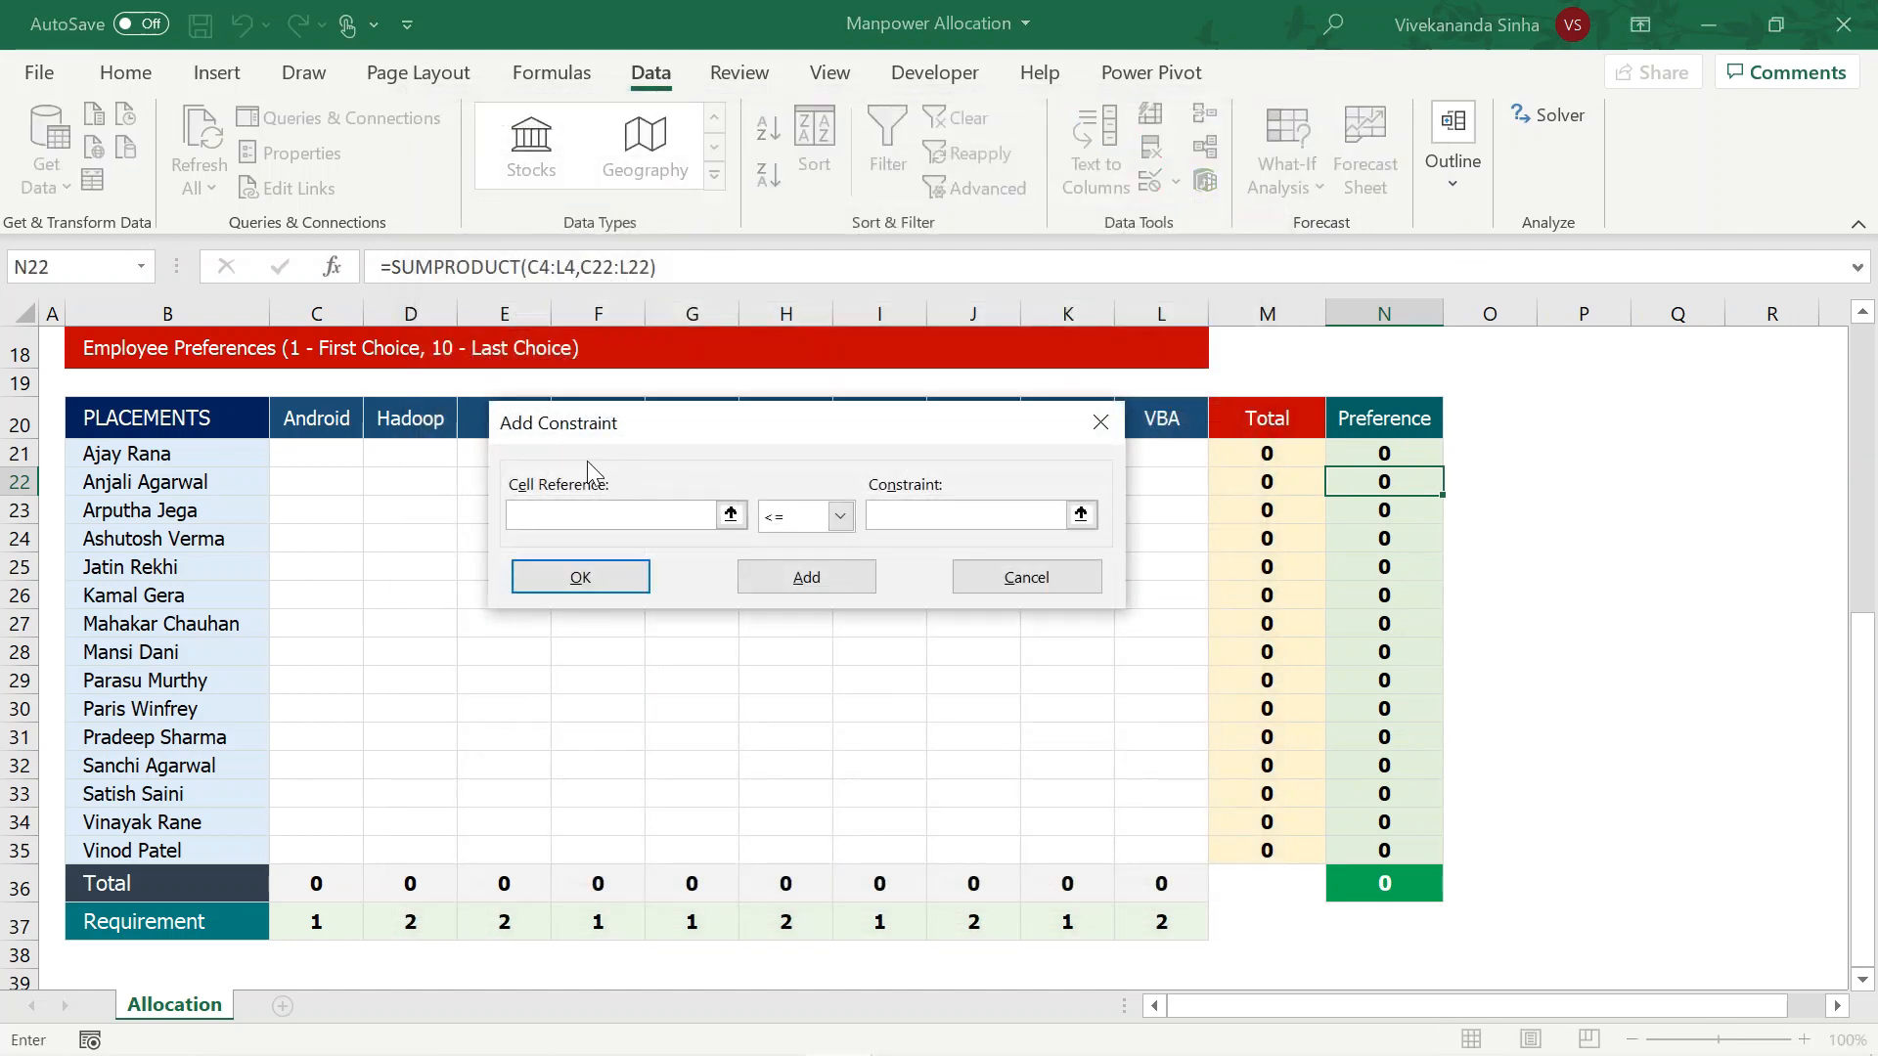
drag(607, 421, 688, 243)
drag(315, 450, 1164, 849)
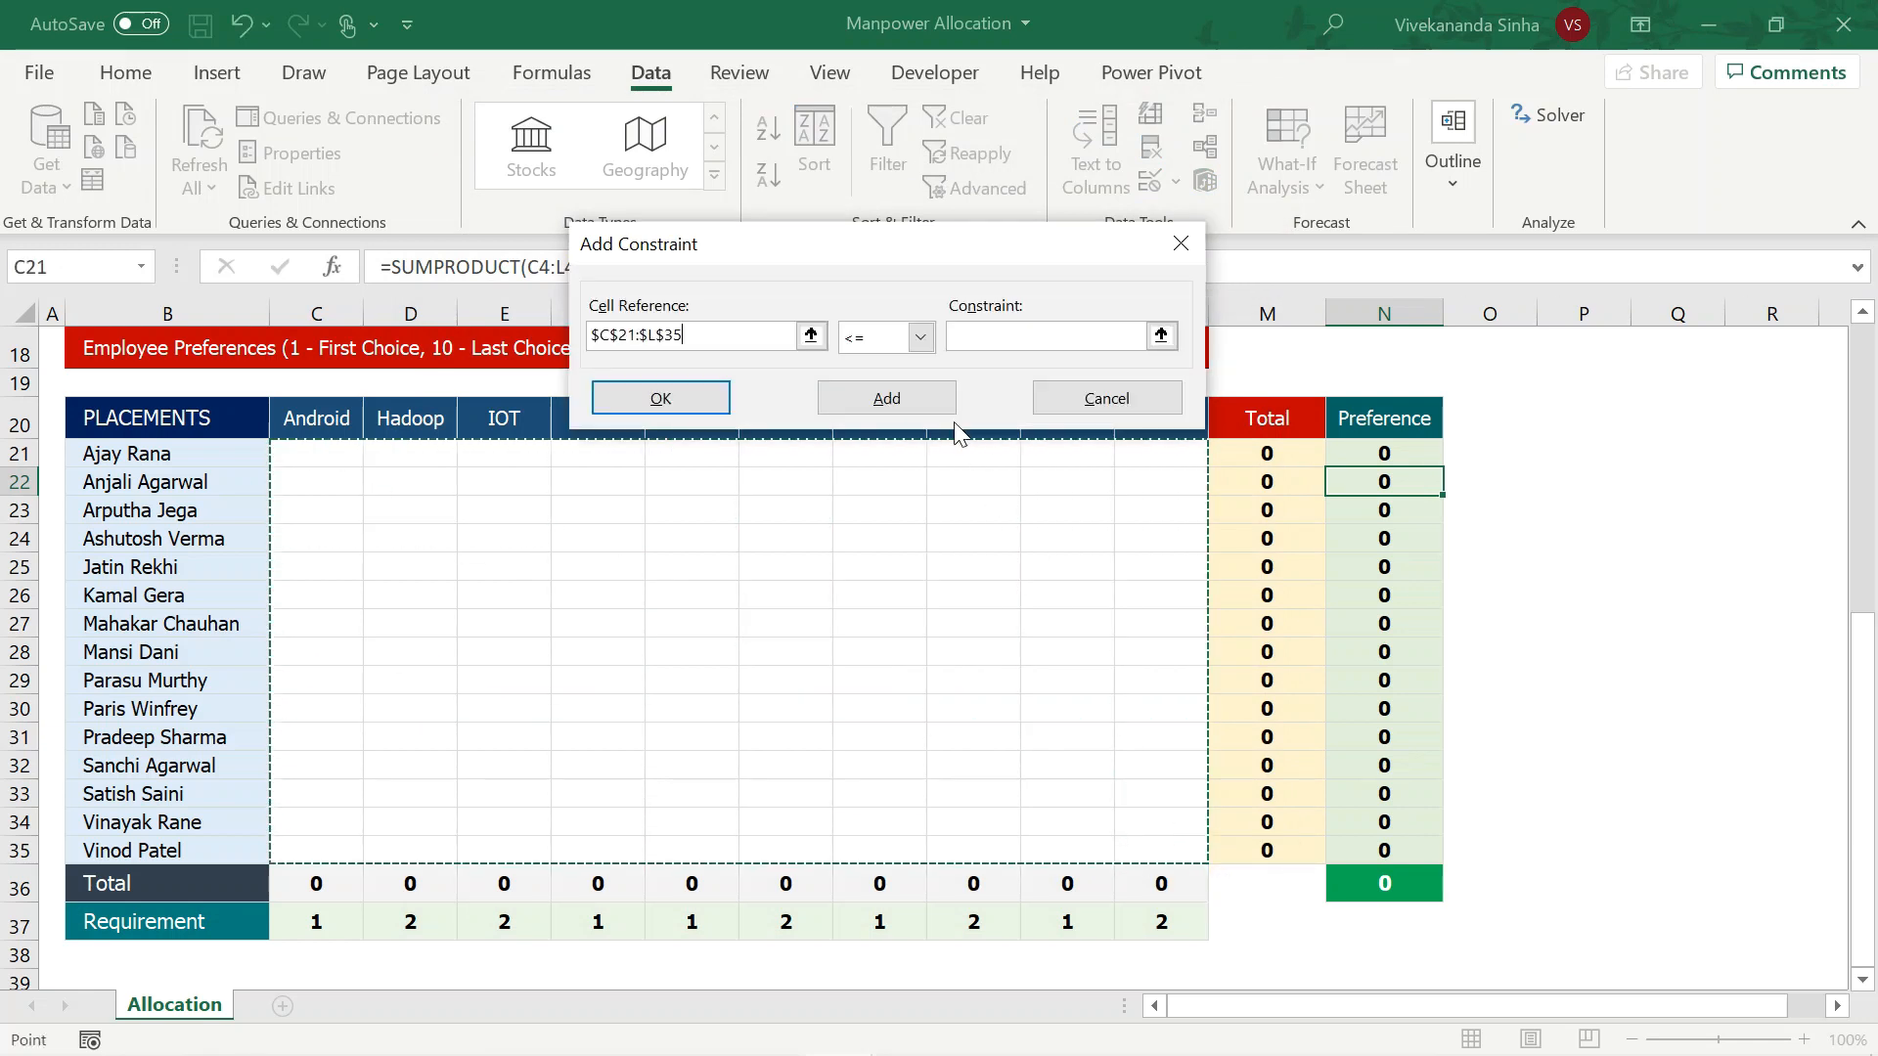
click(920, 337)
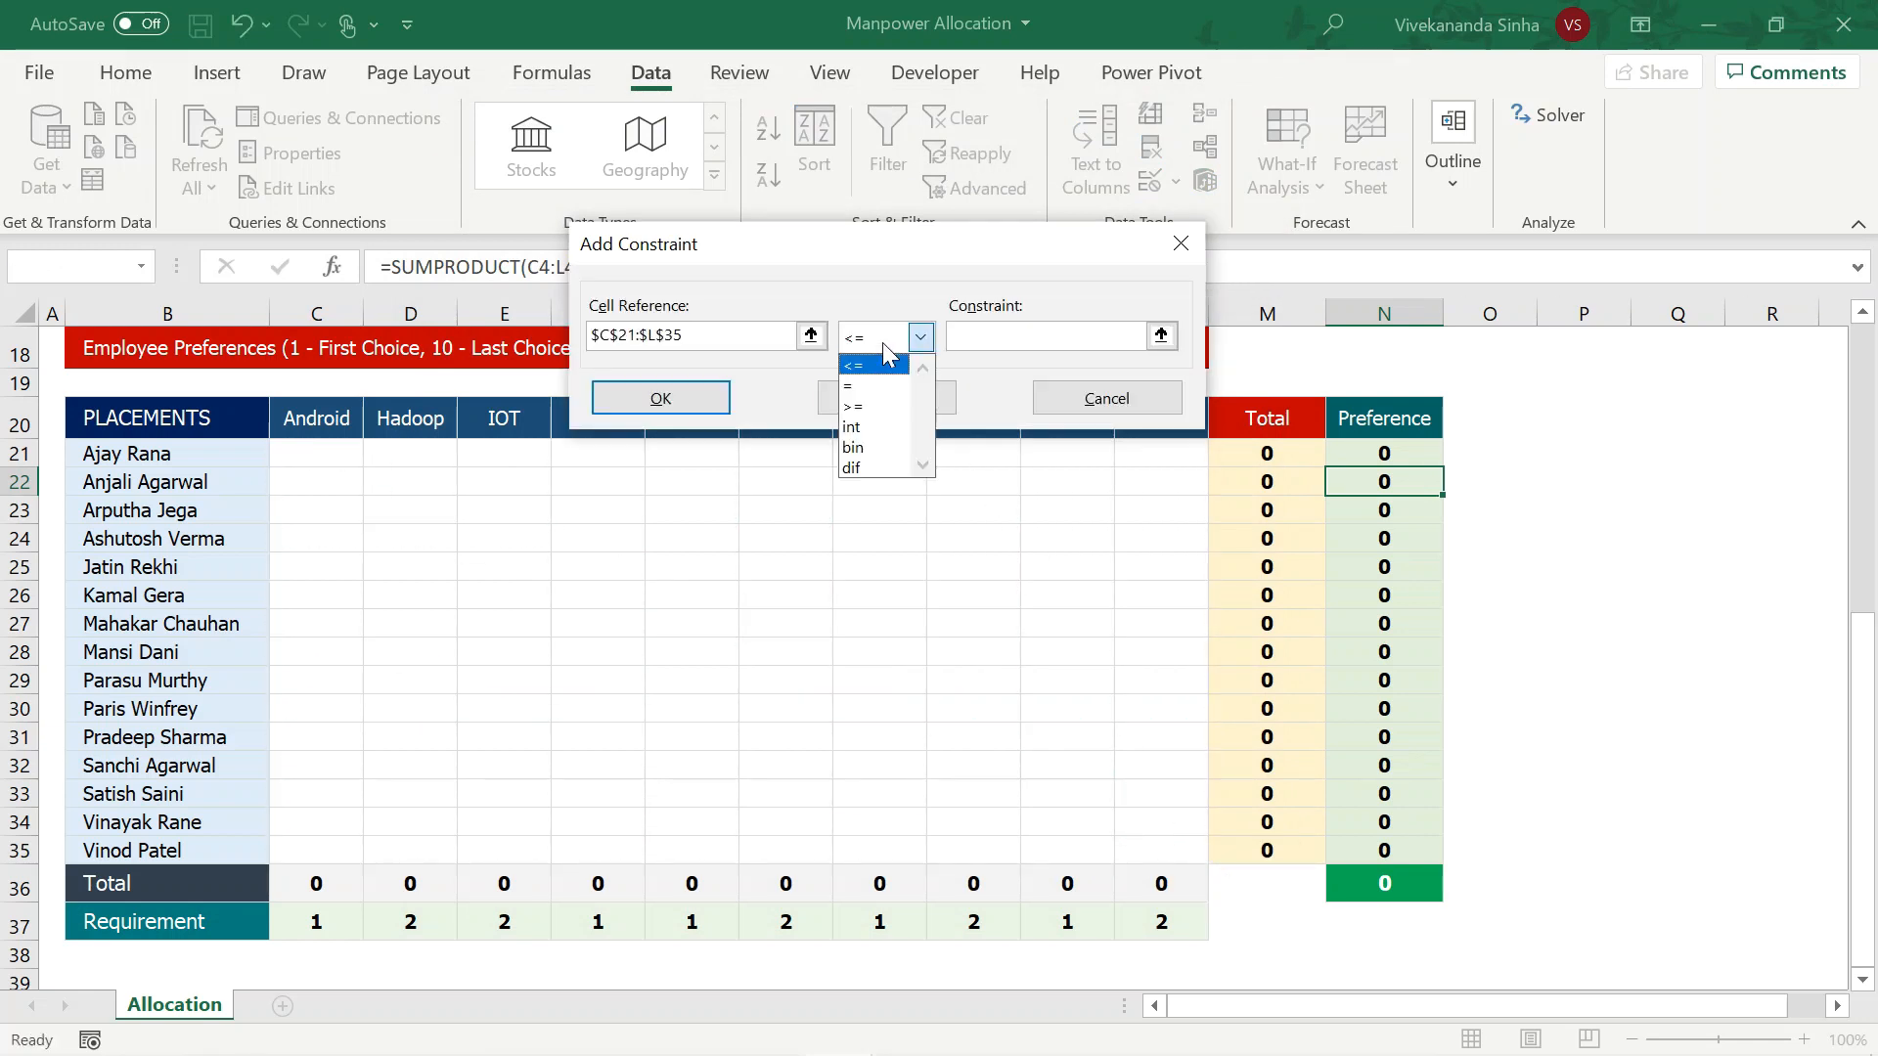
click(874, 448)
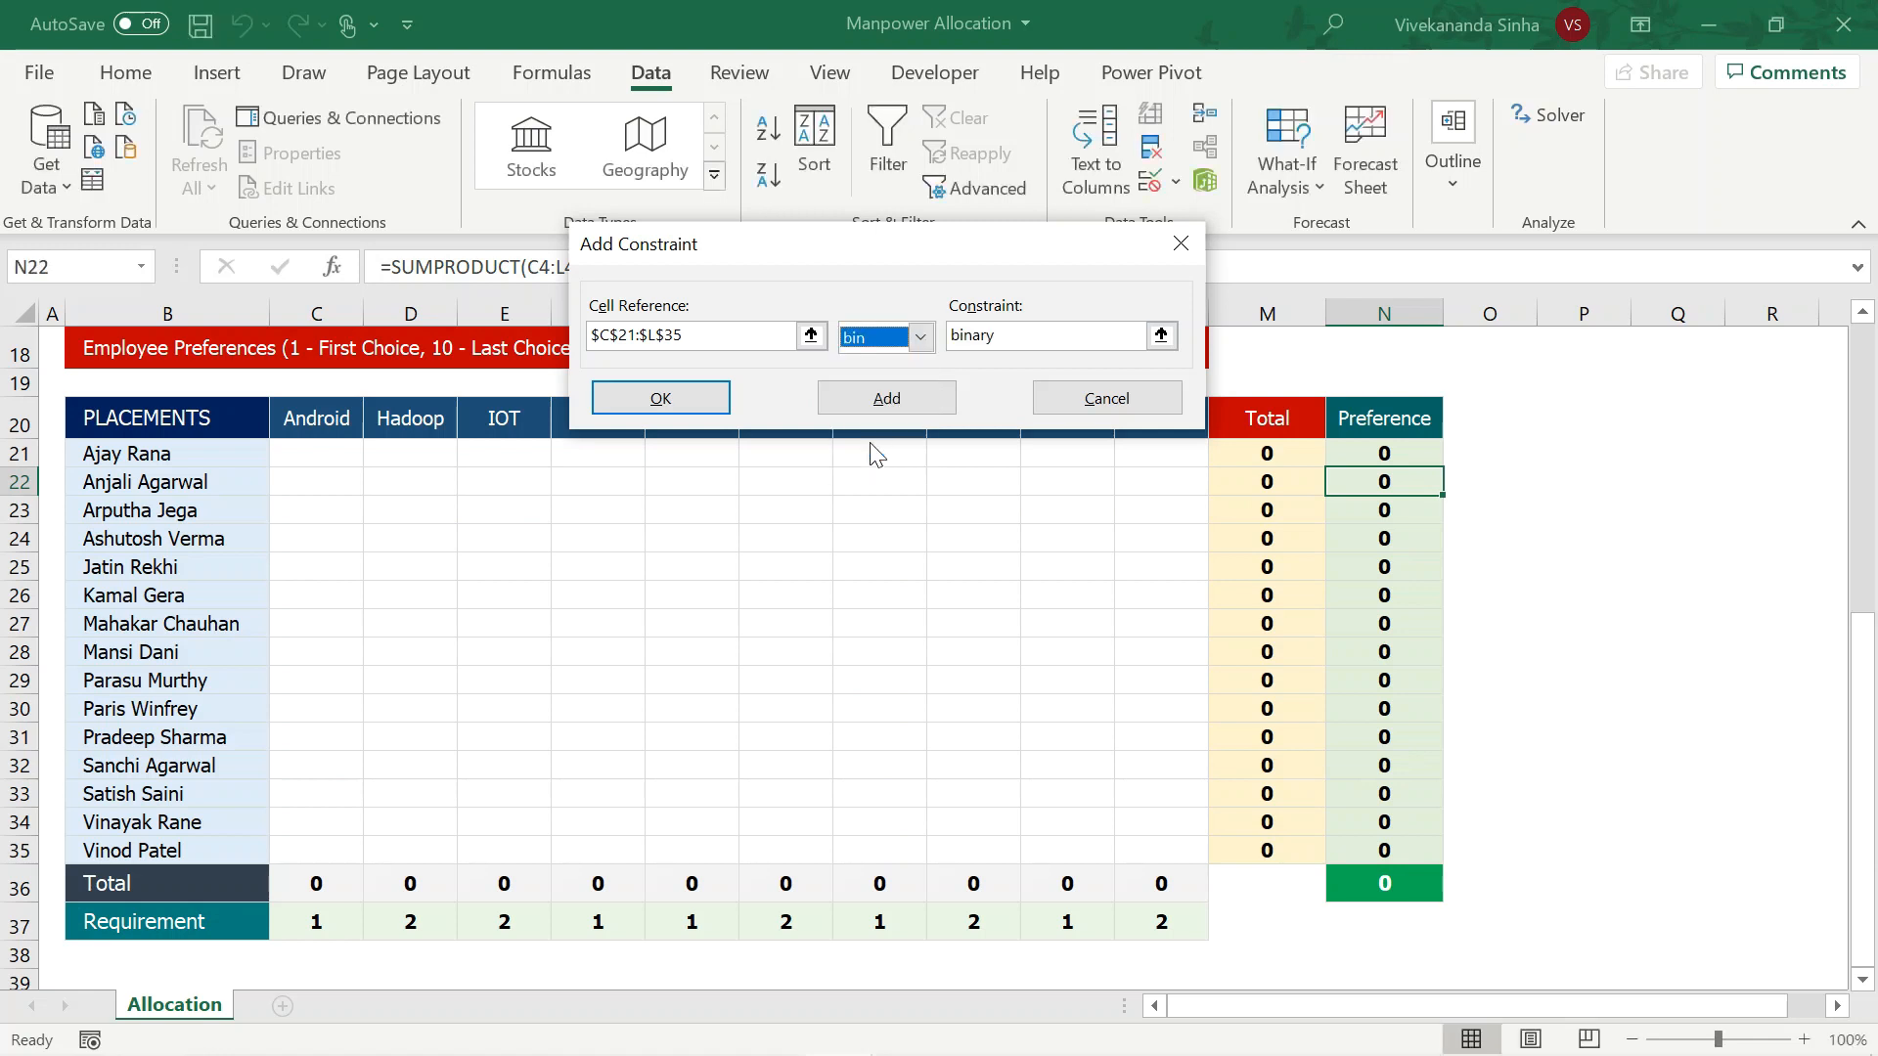
click(879, 412)
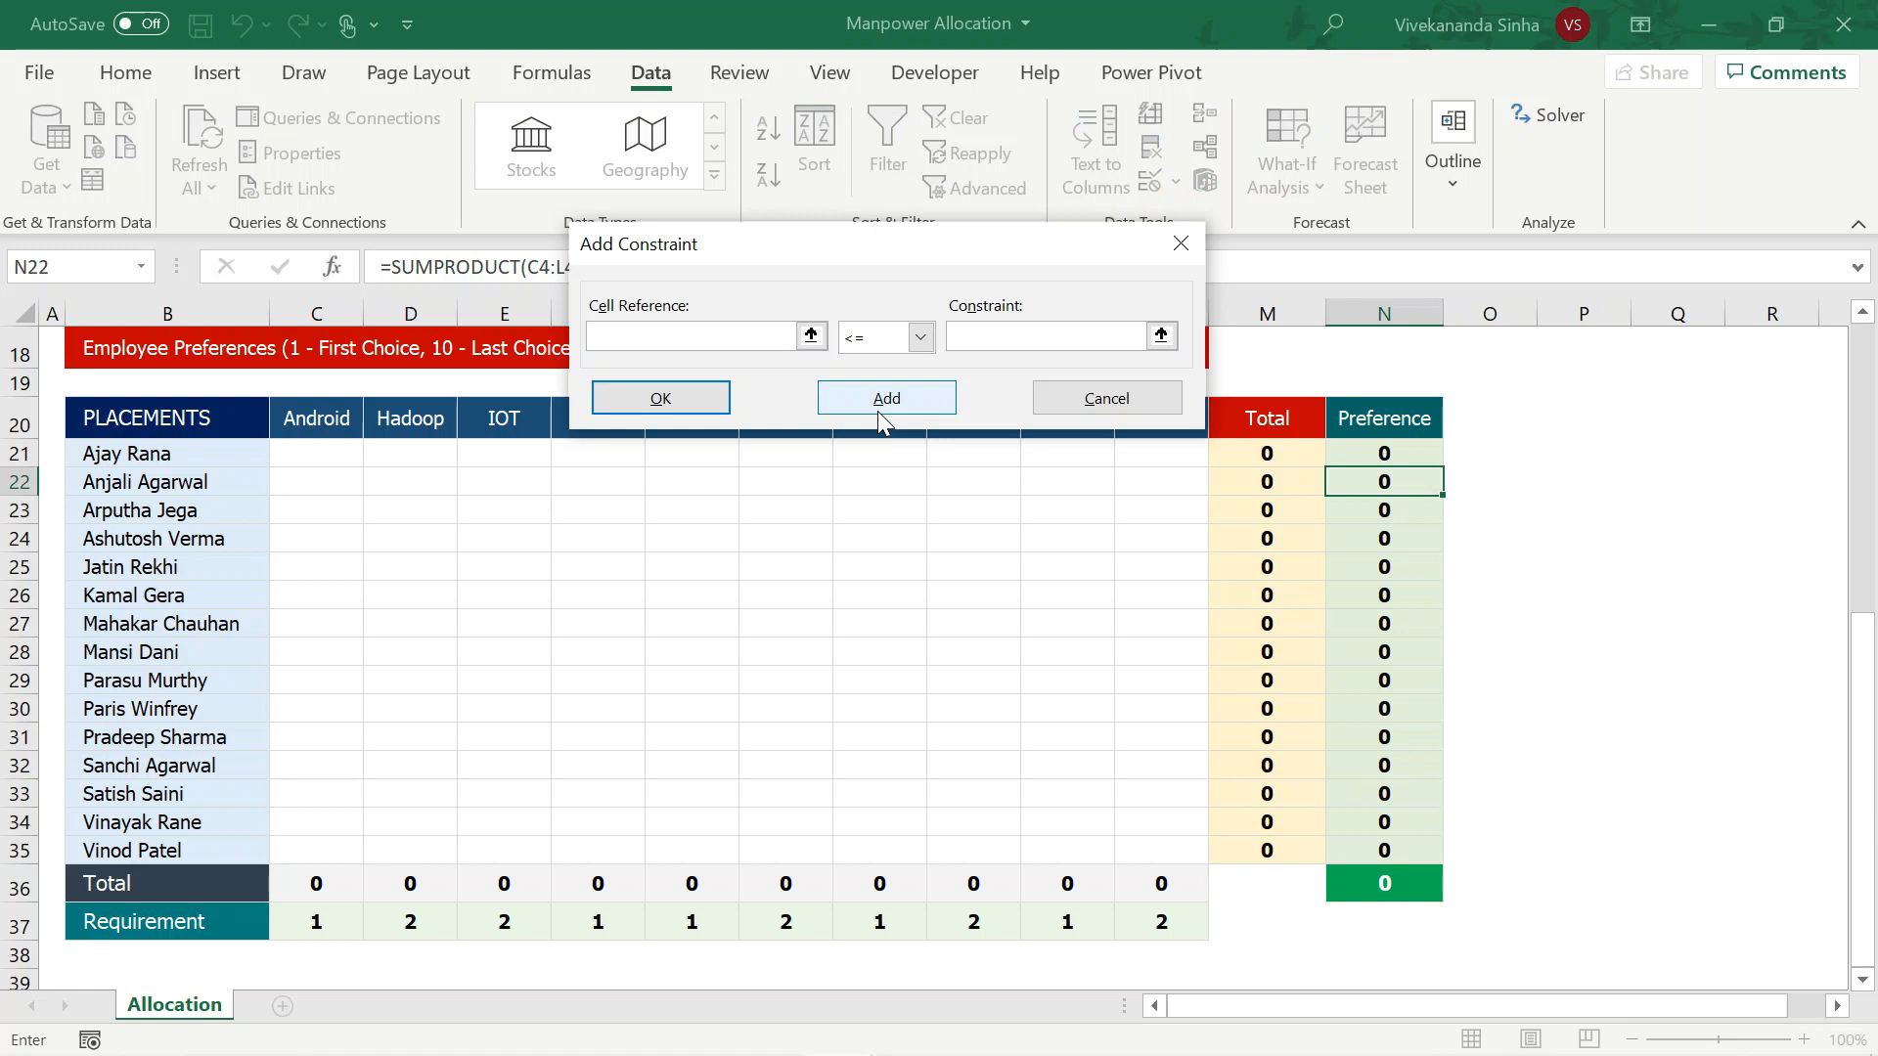
- Add a Solver constraint requiring the employee totals M21:M35 to equal 1
drag(1231, 453, 1260, 843)
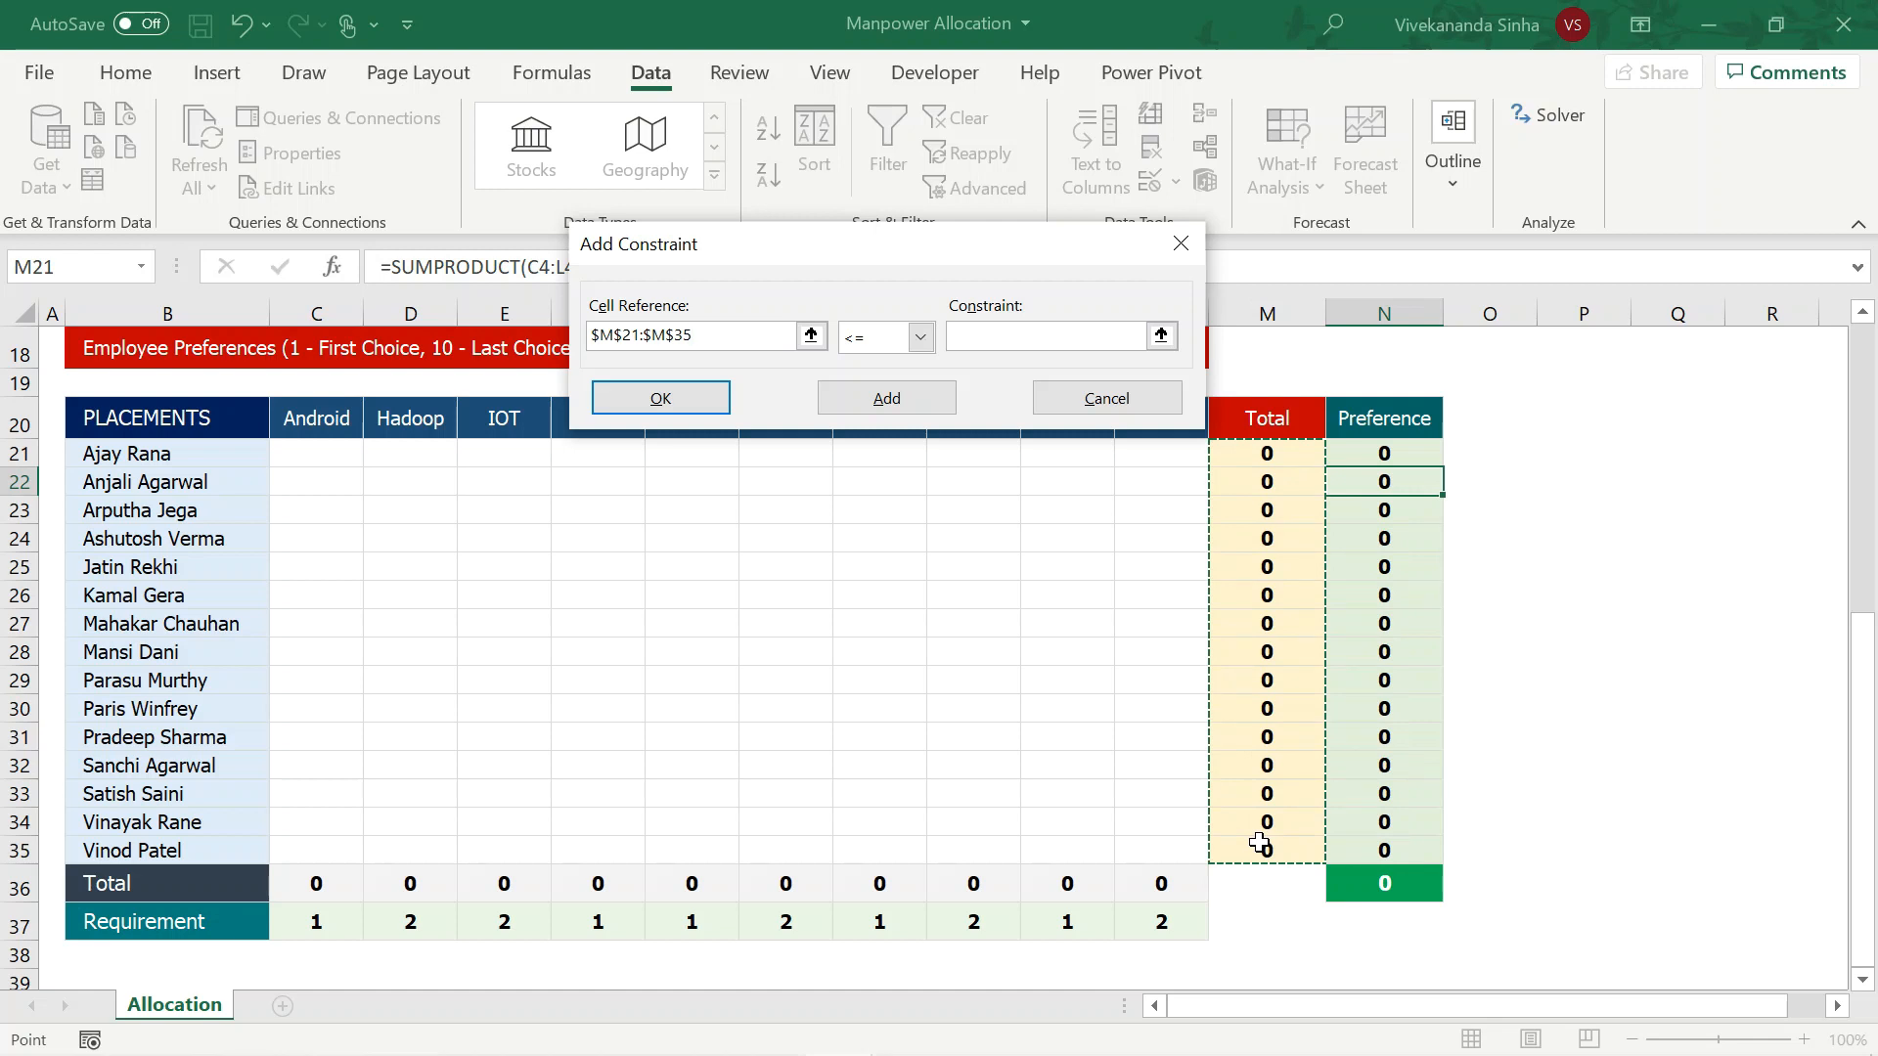
click(919, 338)
click(881, 377)
click(990, 339)
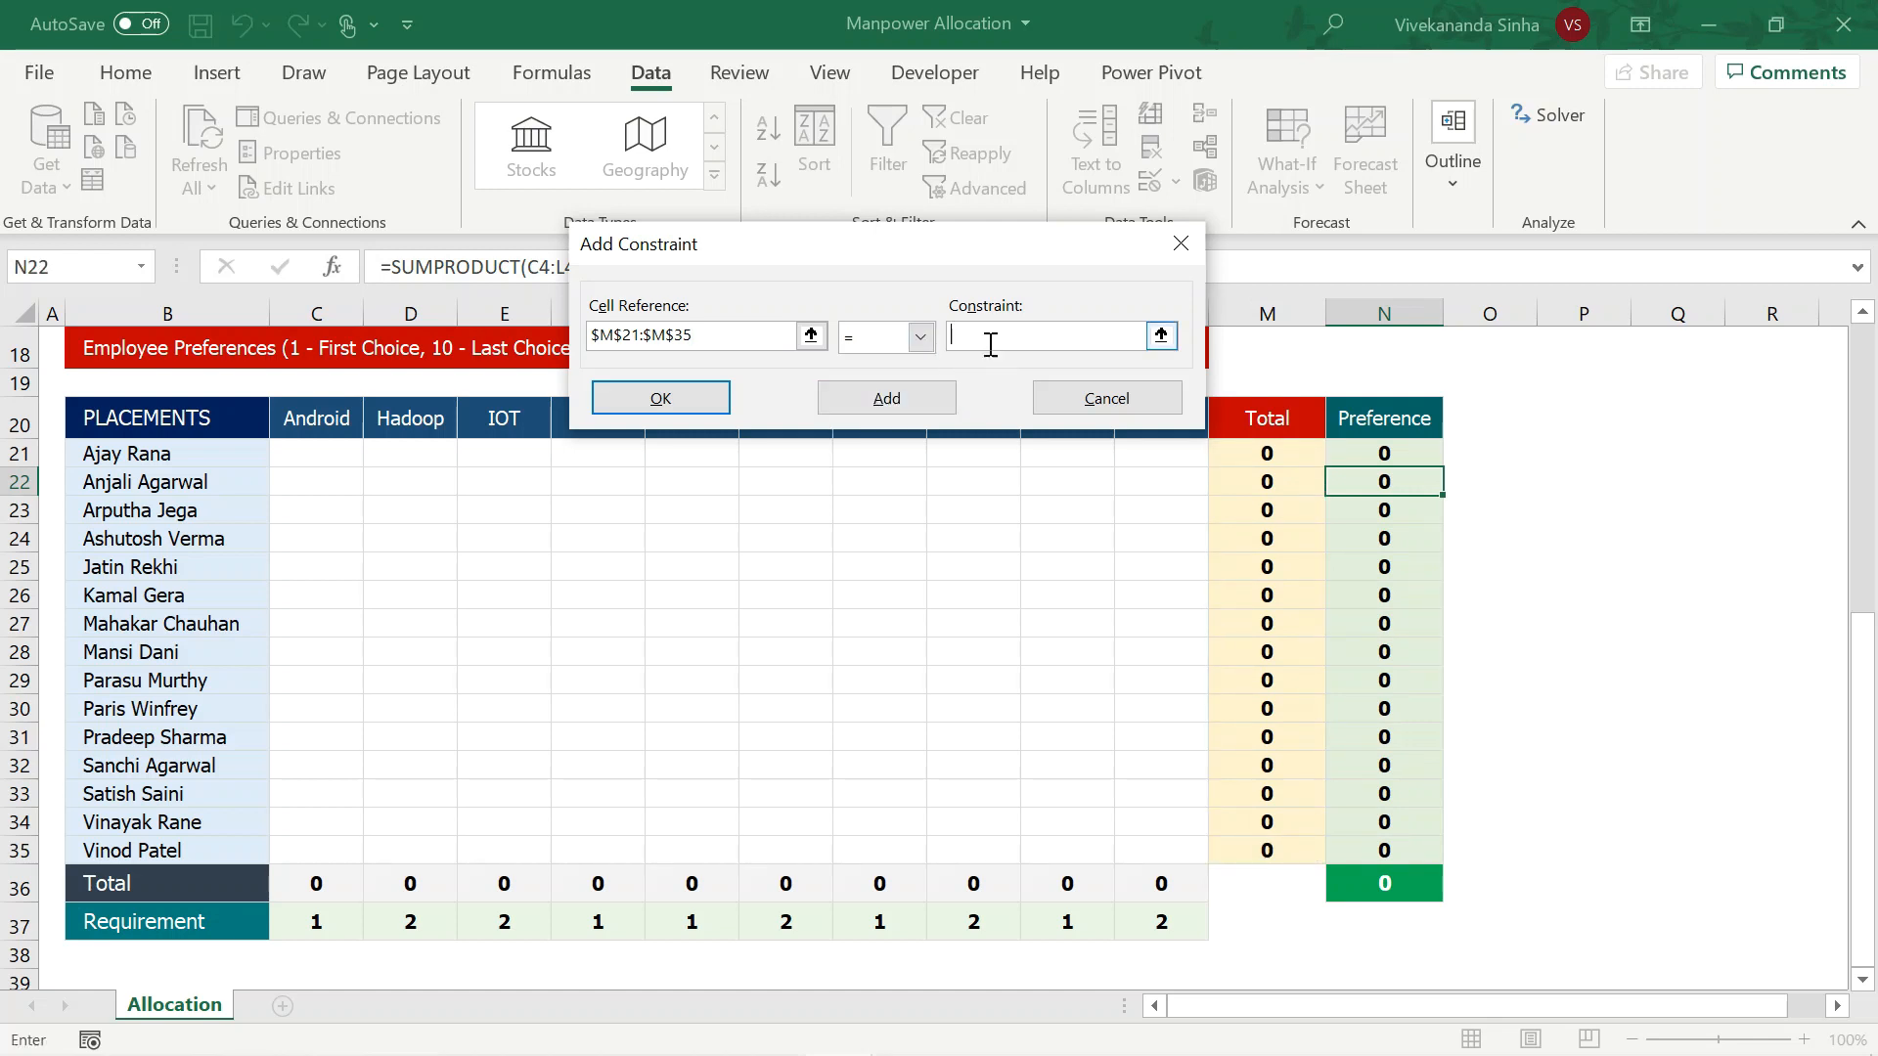
text(1)
click(919, 406)
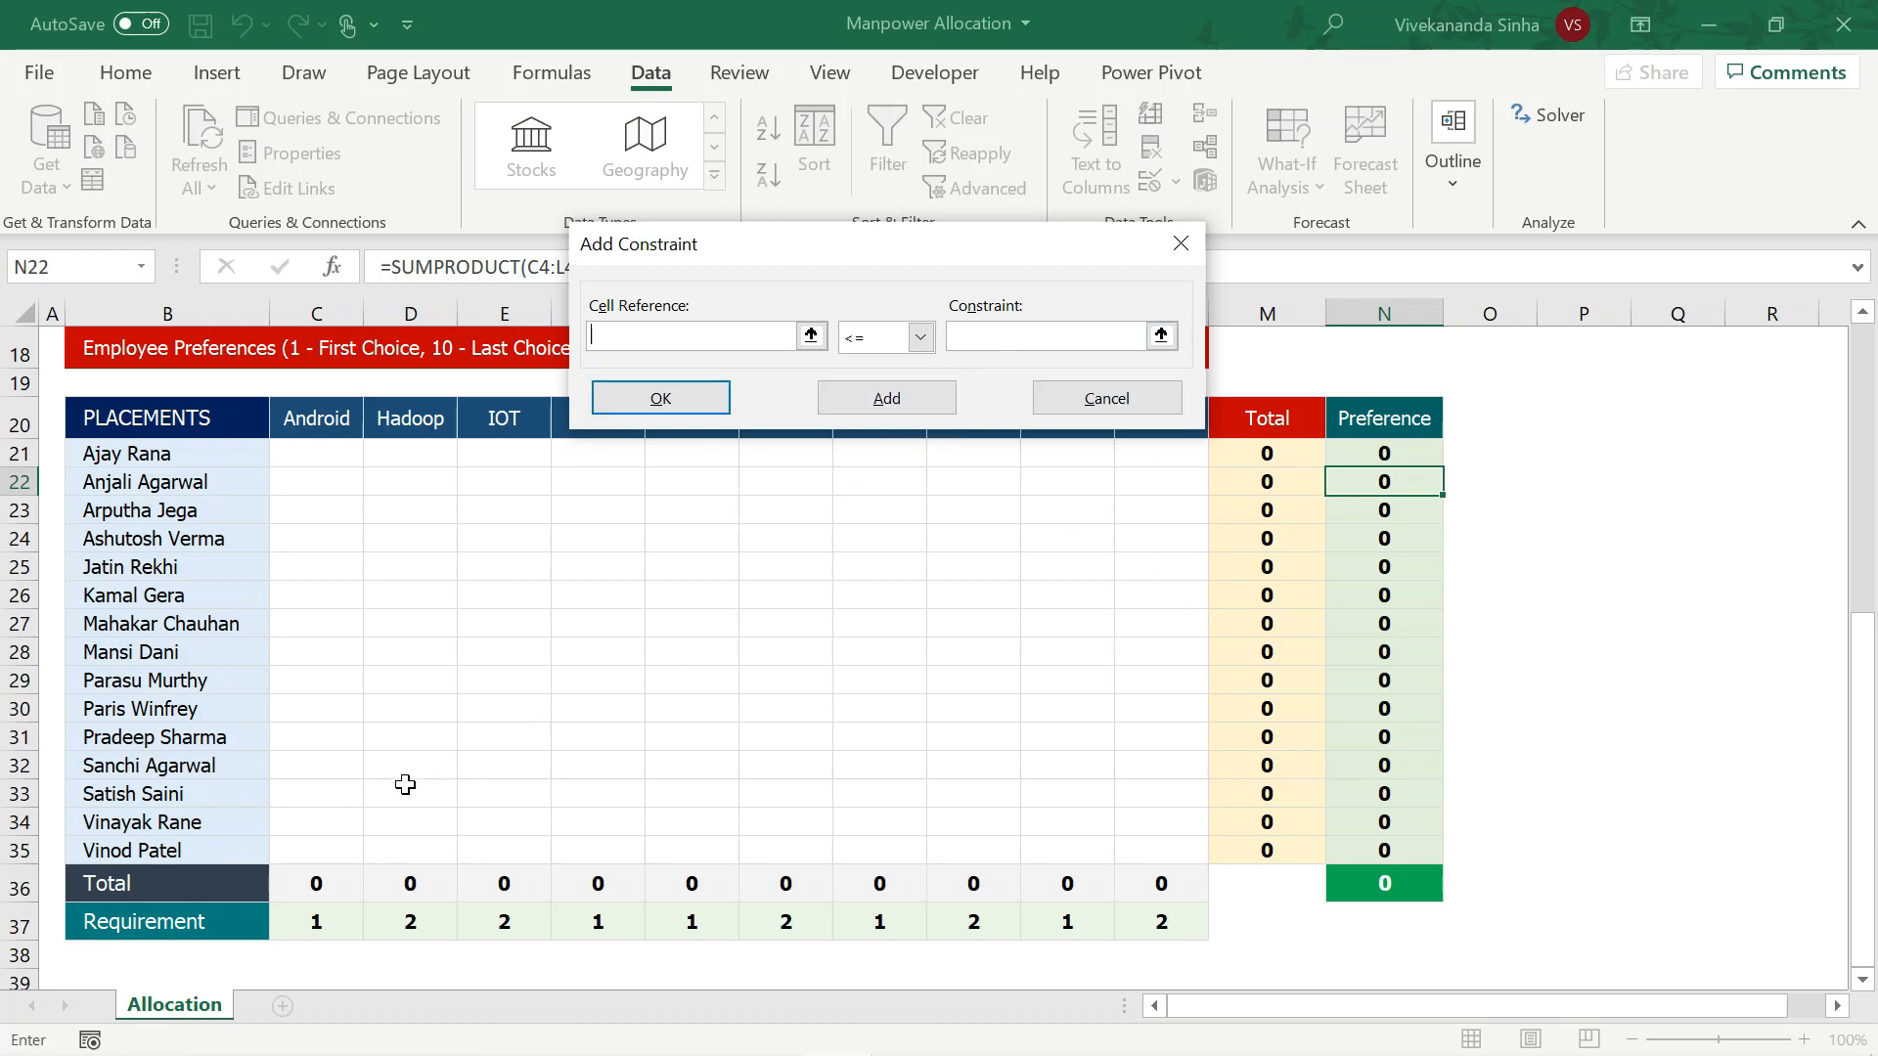
- Add a Solver constraint making the technology totals C36:L36 equal the requirements C37:L37, and return to the Solver parameters
drag(316, 883, 1126, 883)
click(919, 338)
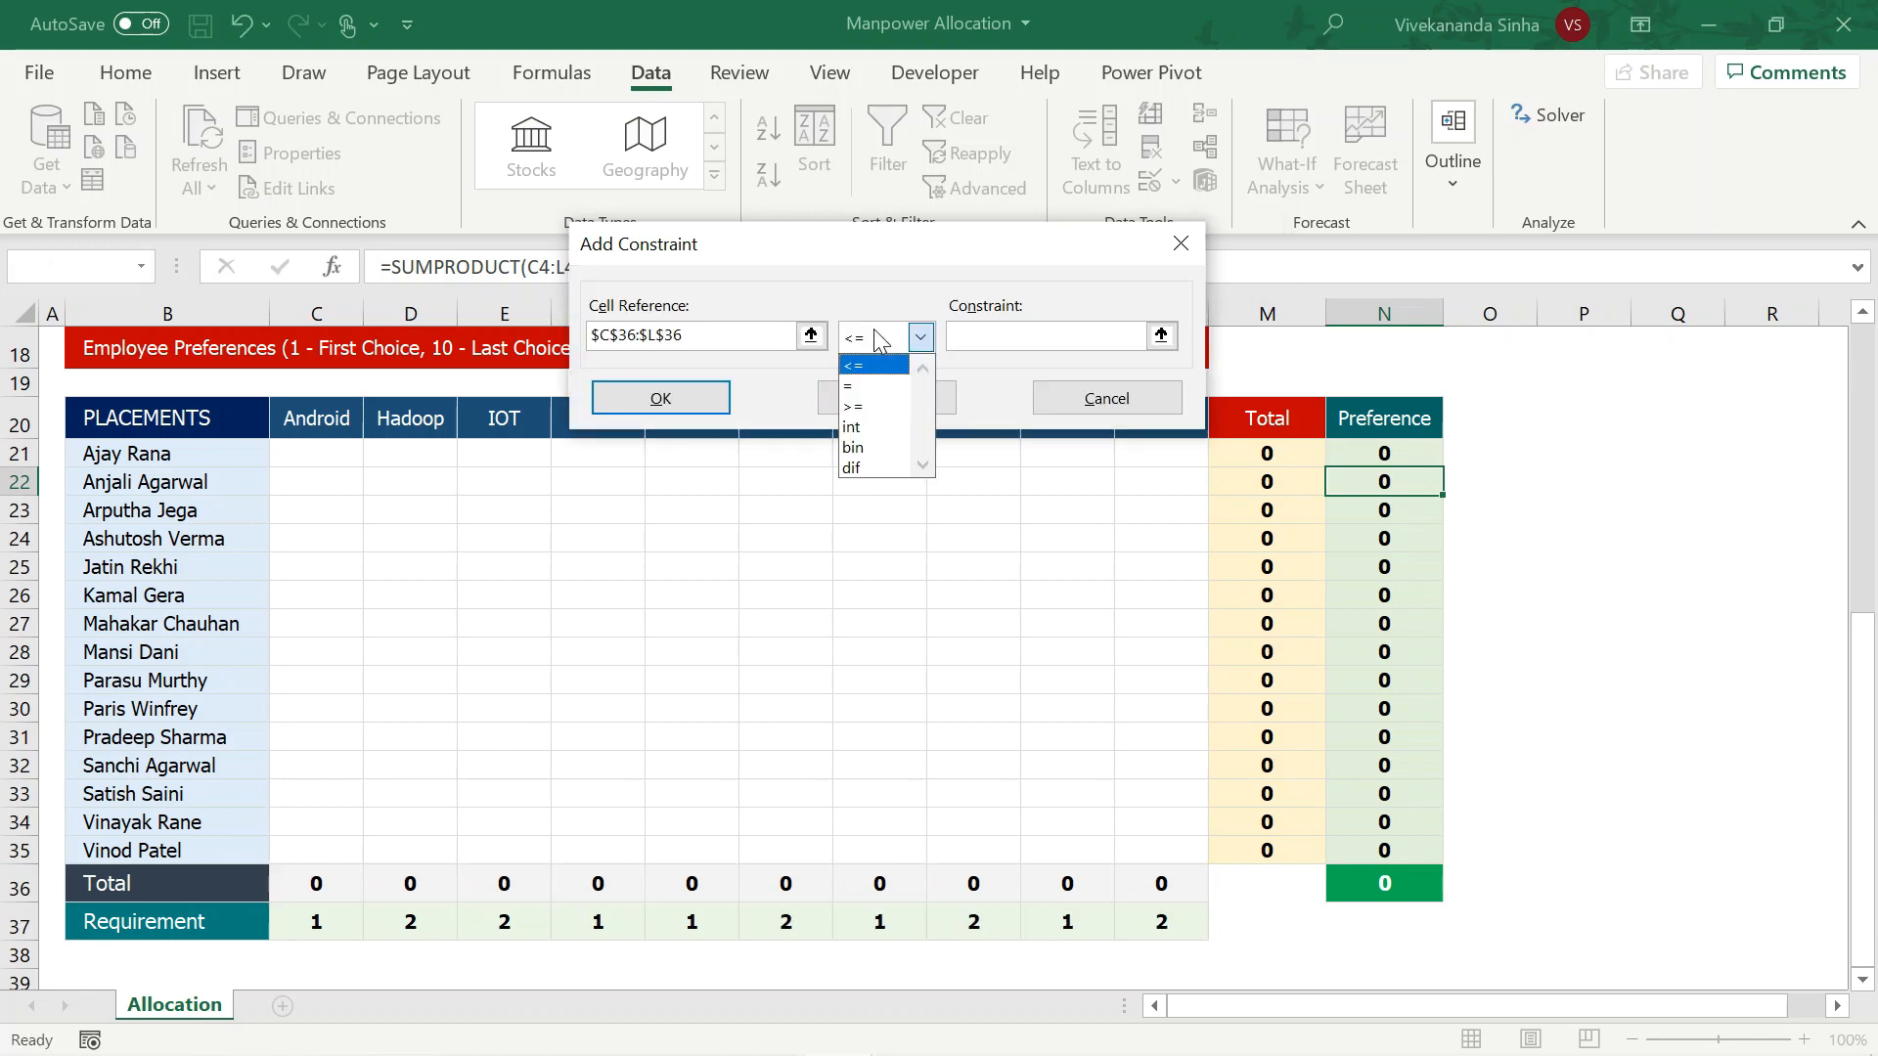
click(856, 388)
drag(322, 922, 1140, 914)
click(886, 408)
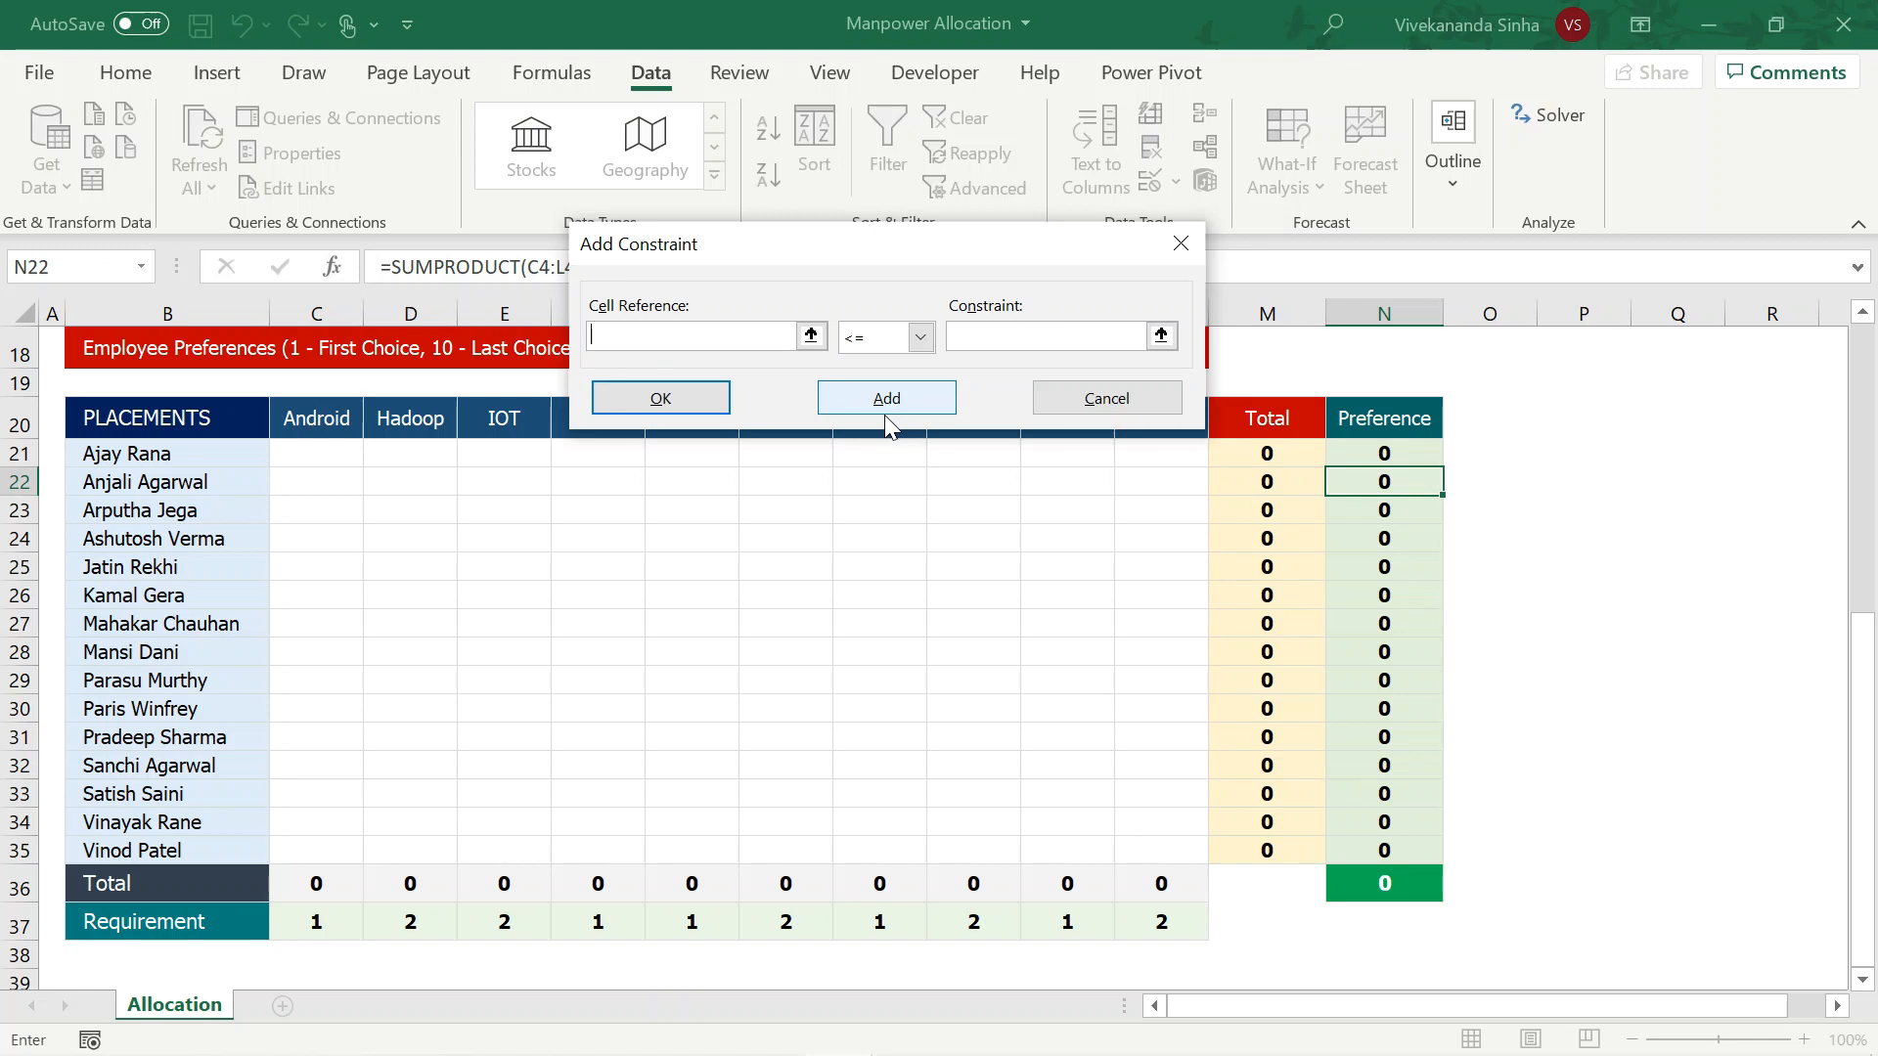
click(1180, 246)
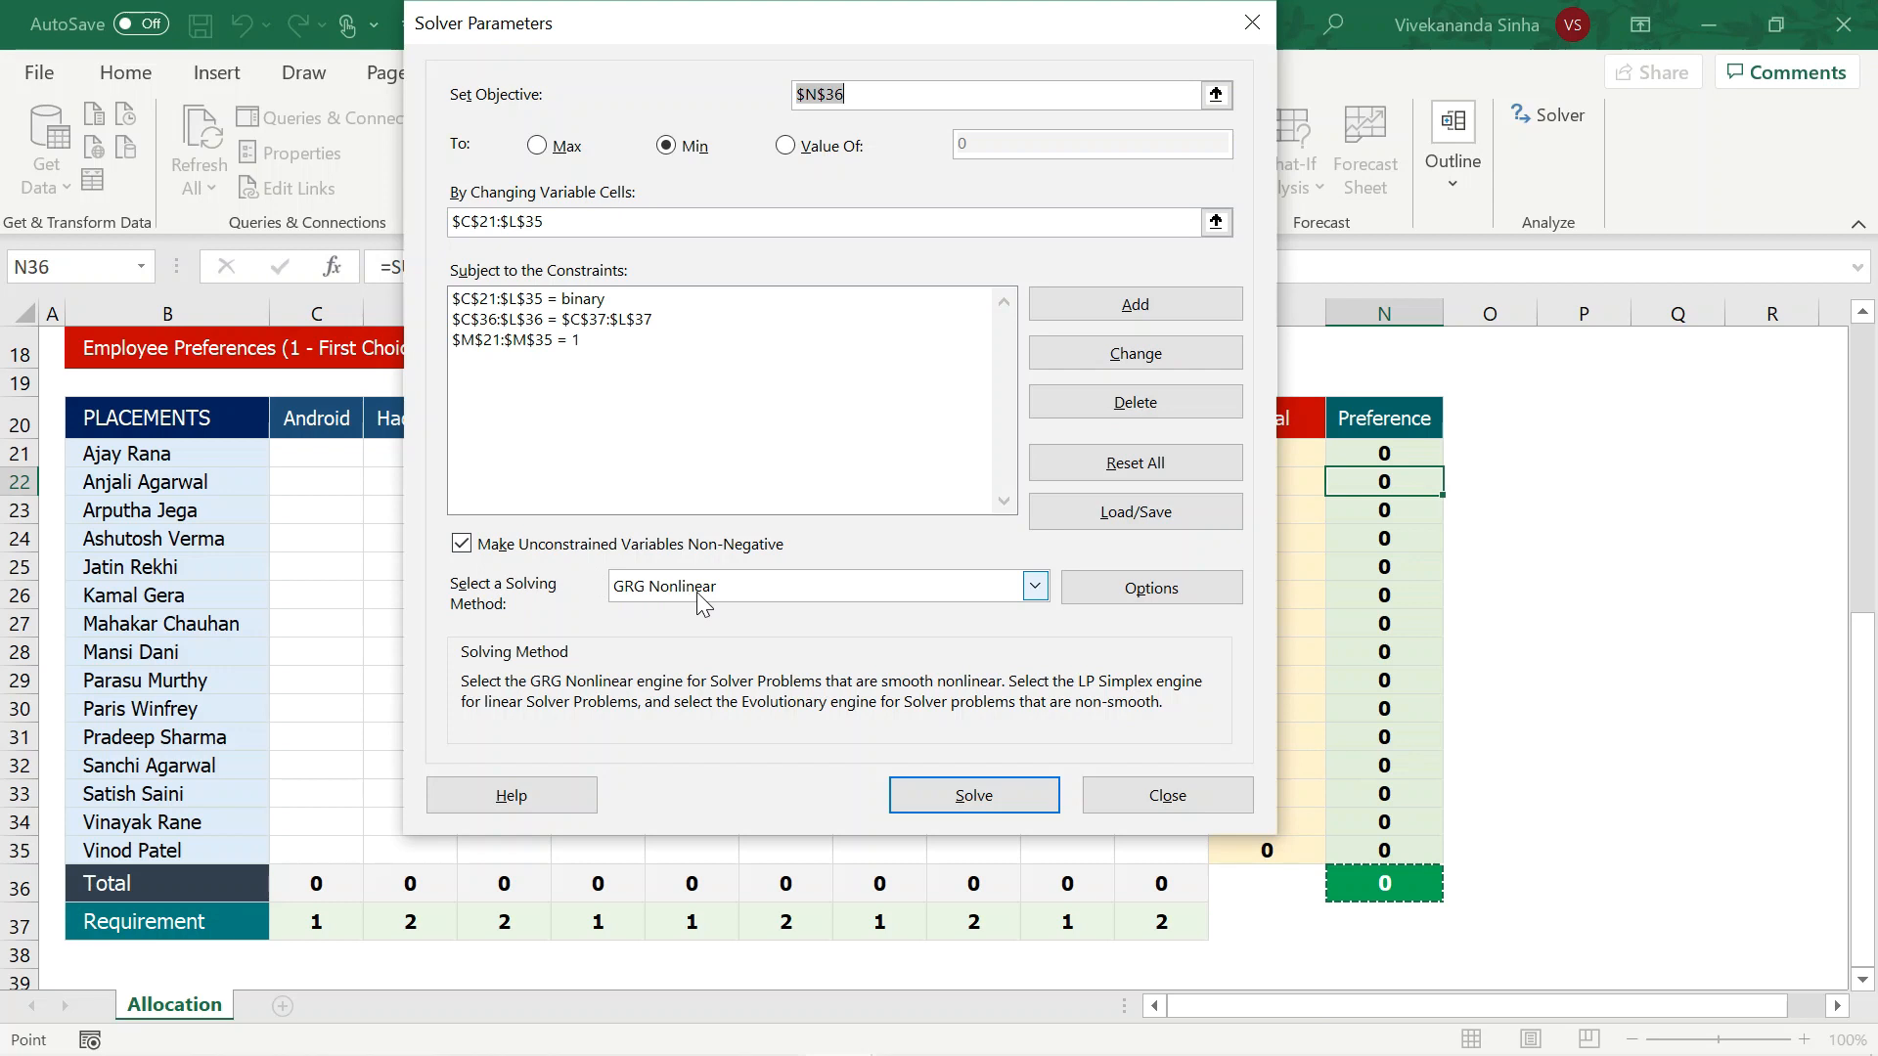
click(1152, 596)
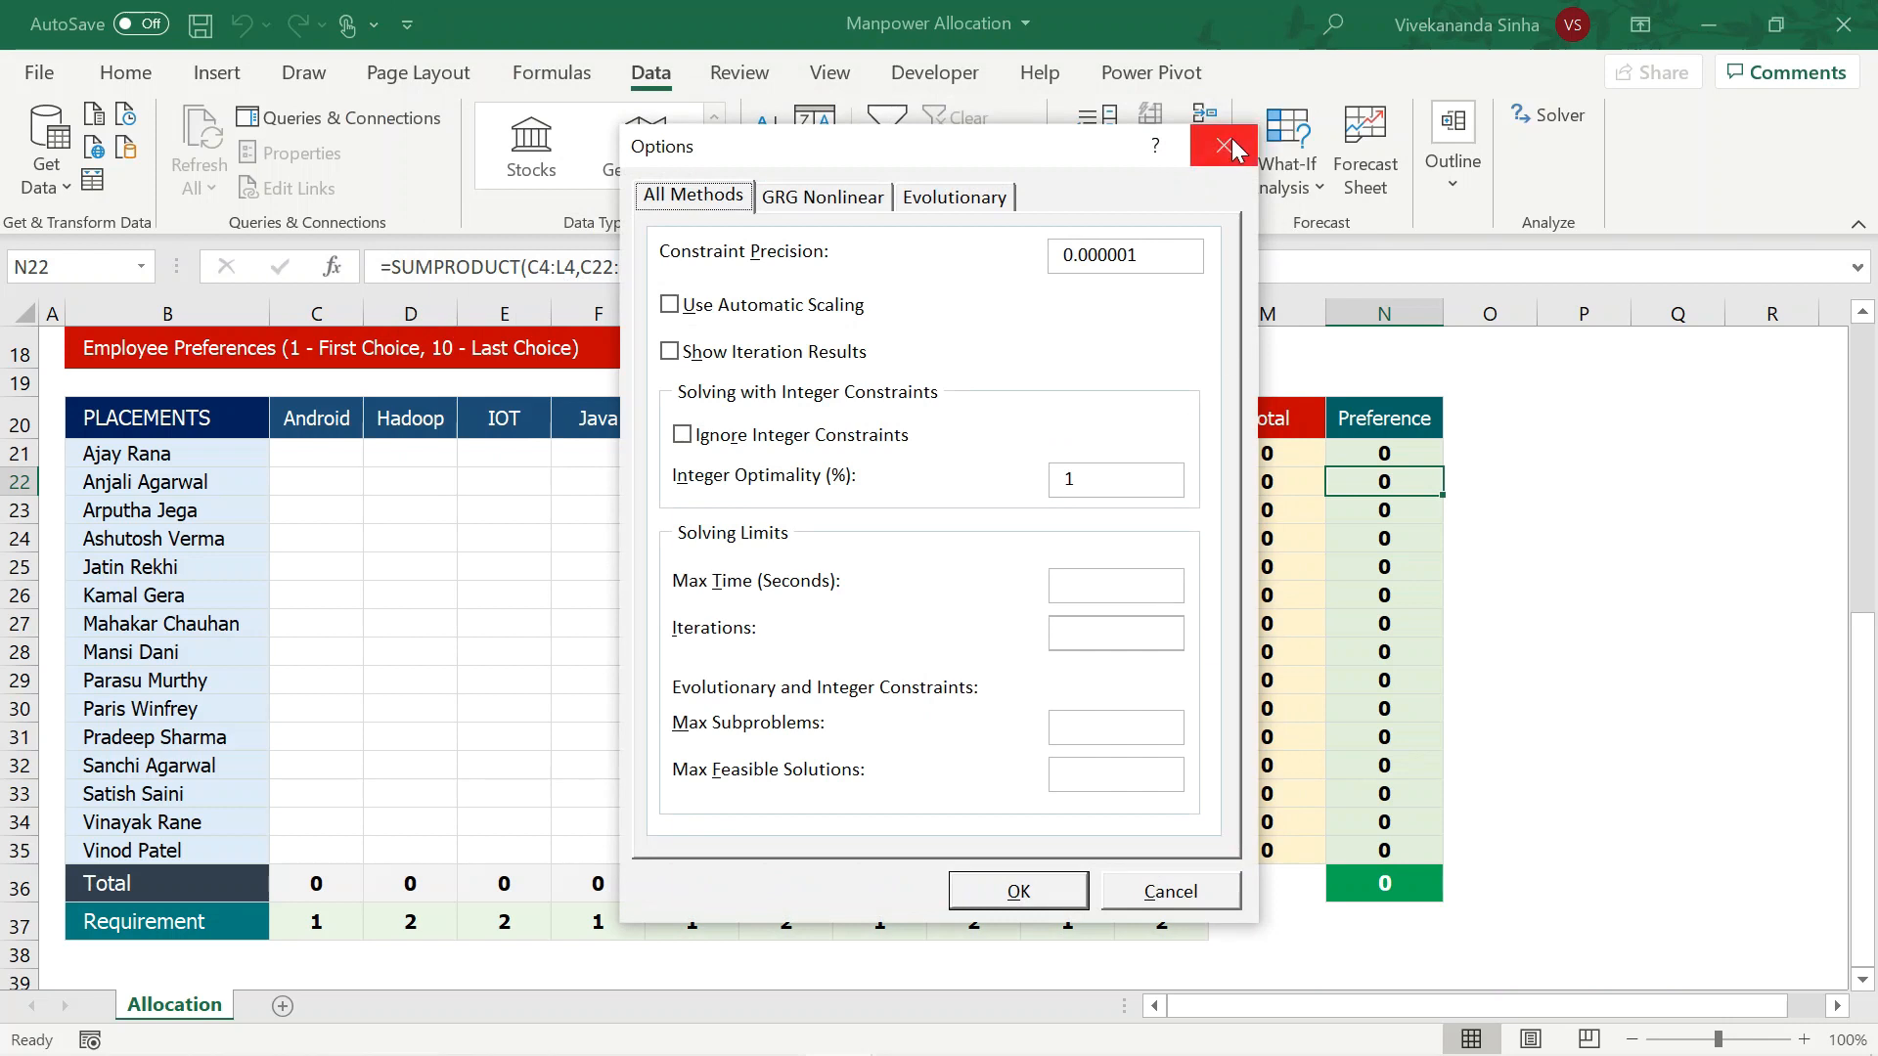
click(1230, 143)
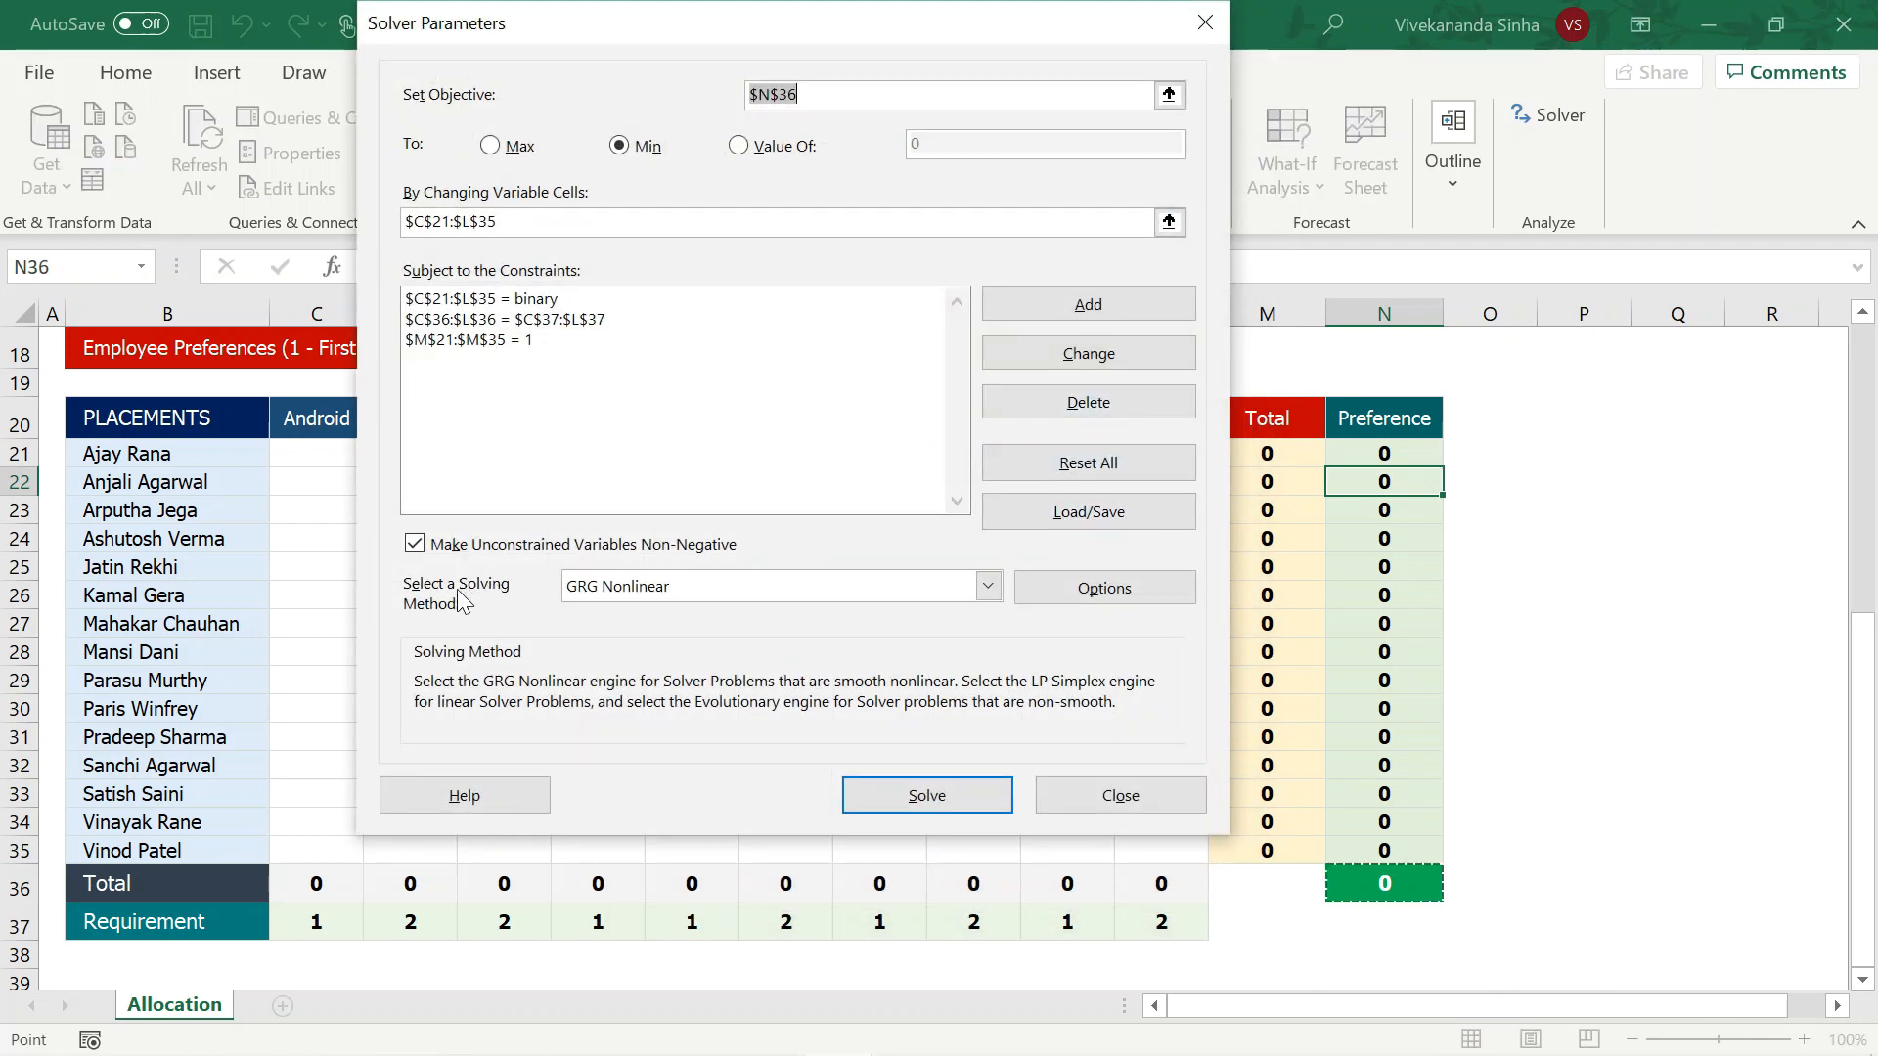
click(637, 587)
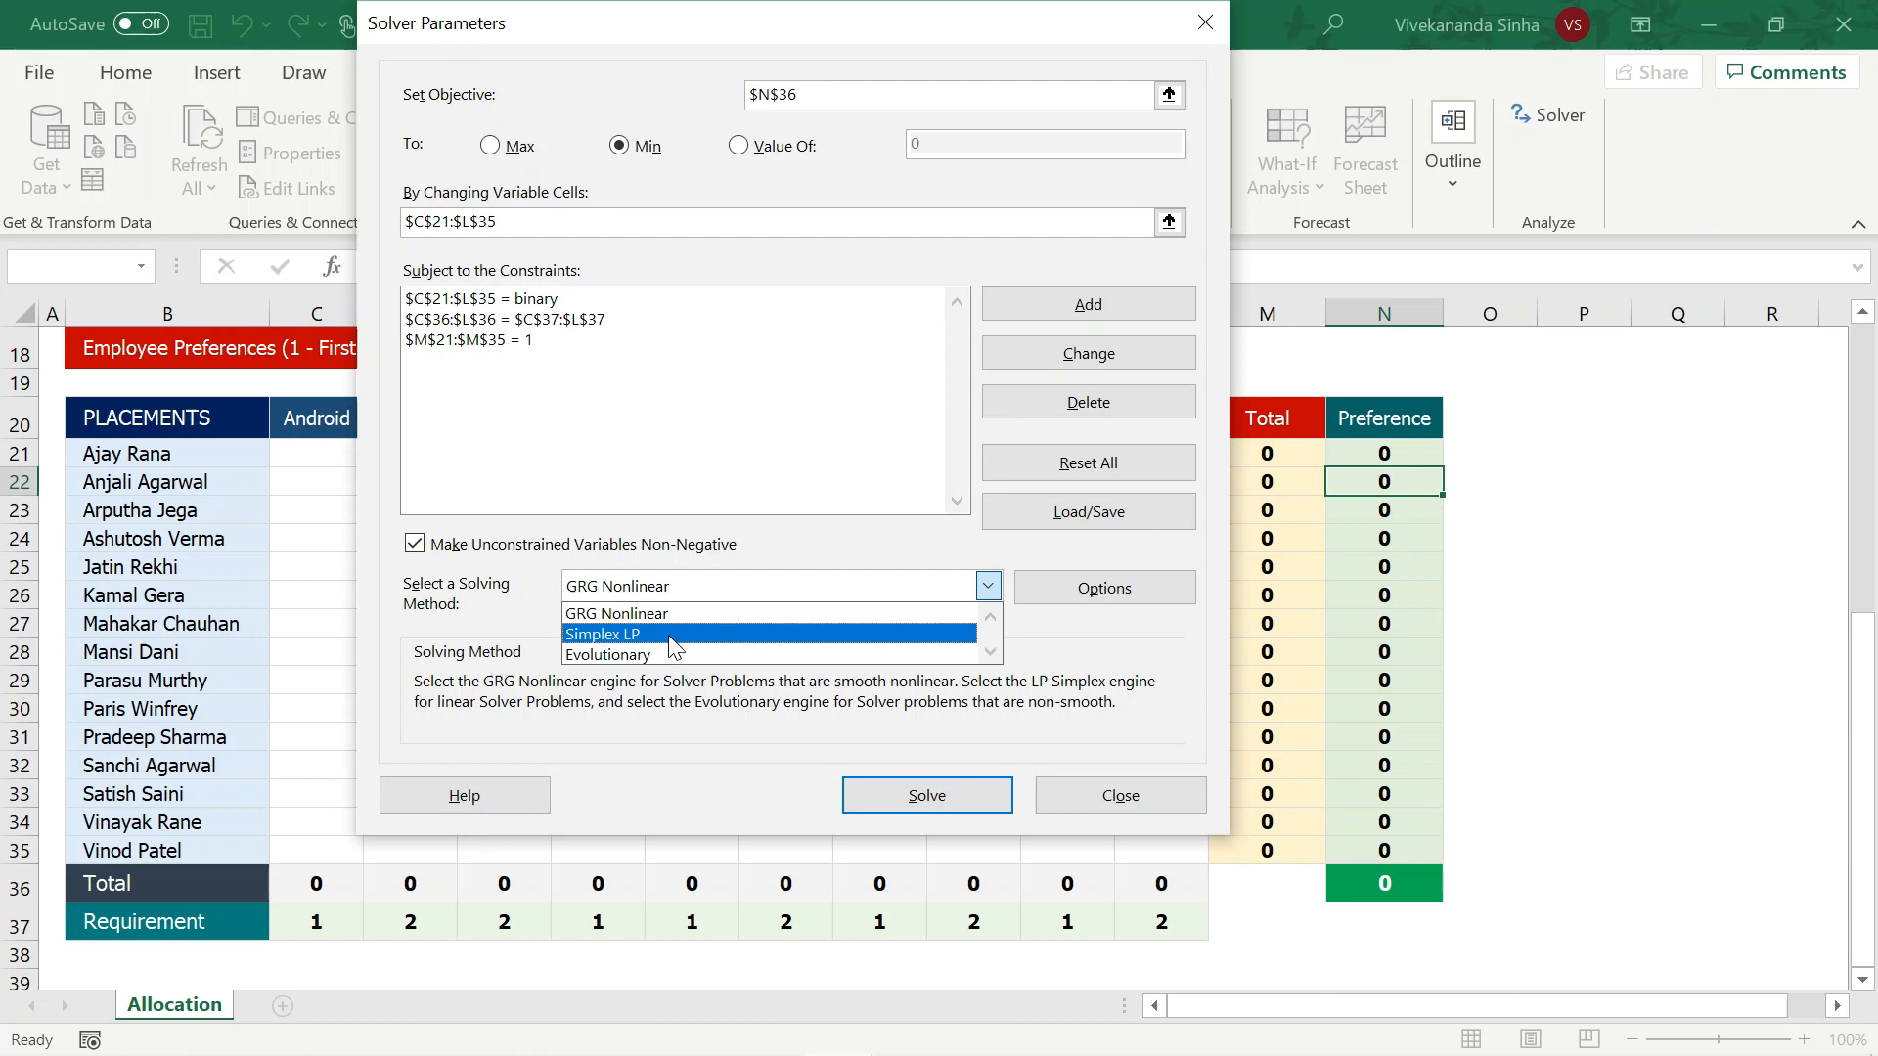
click(638, 634)
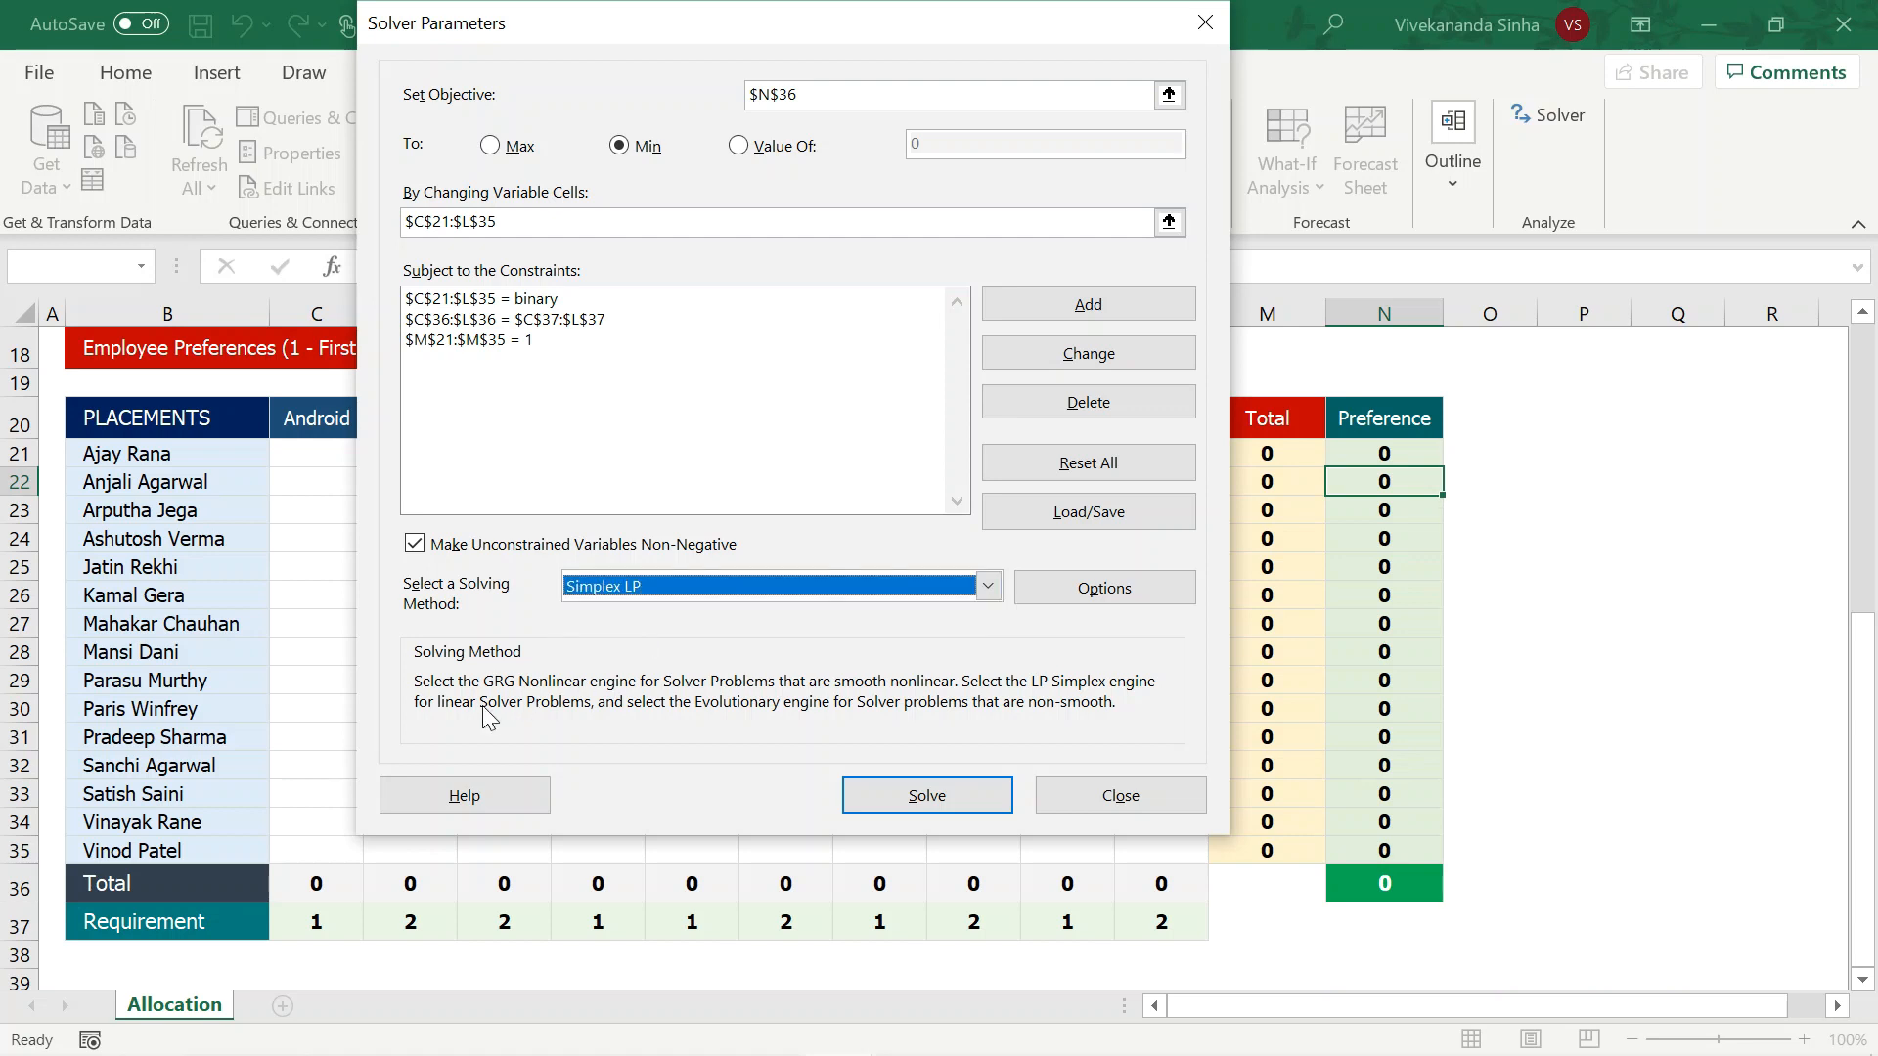
click(719, 583)
click(642, 612)
- Choose Simplex LP as the solving method, run Solver and keep its solution
click(667, 579)
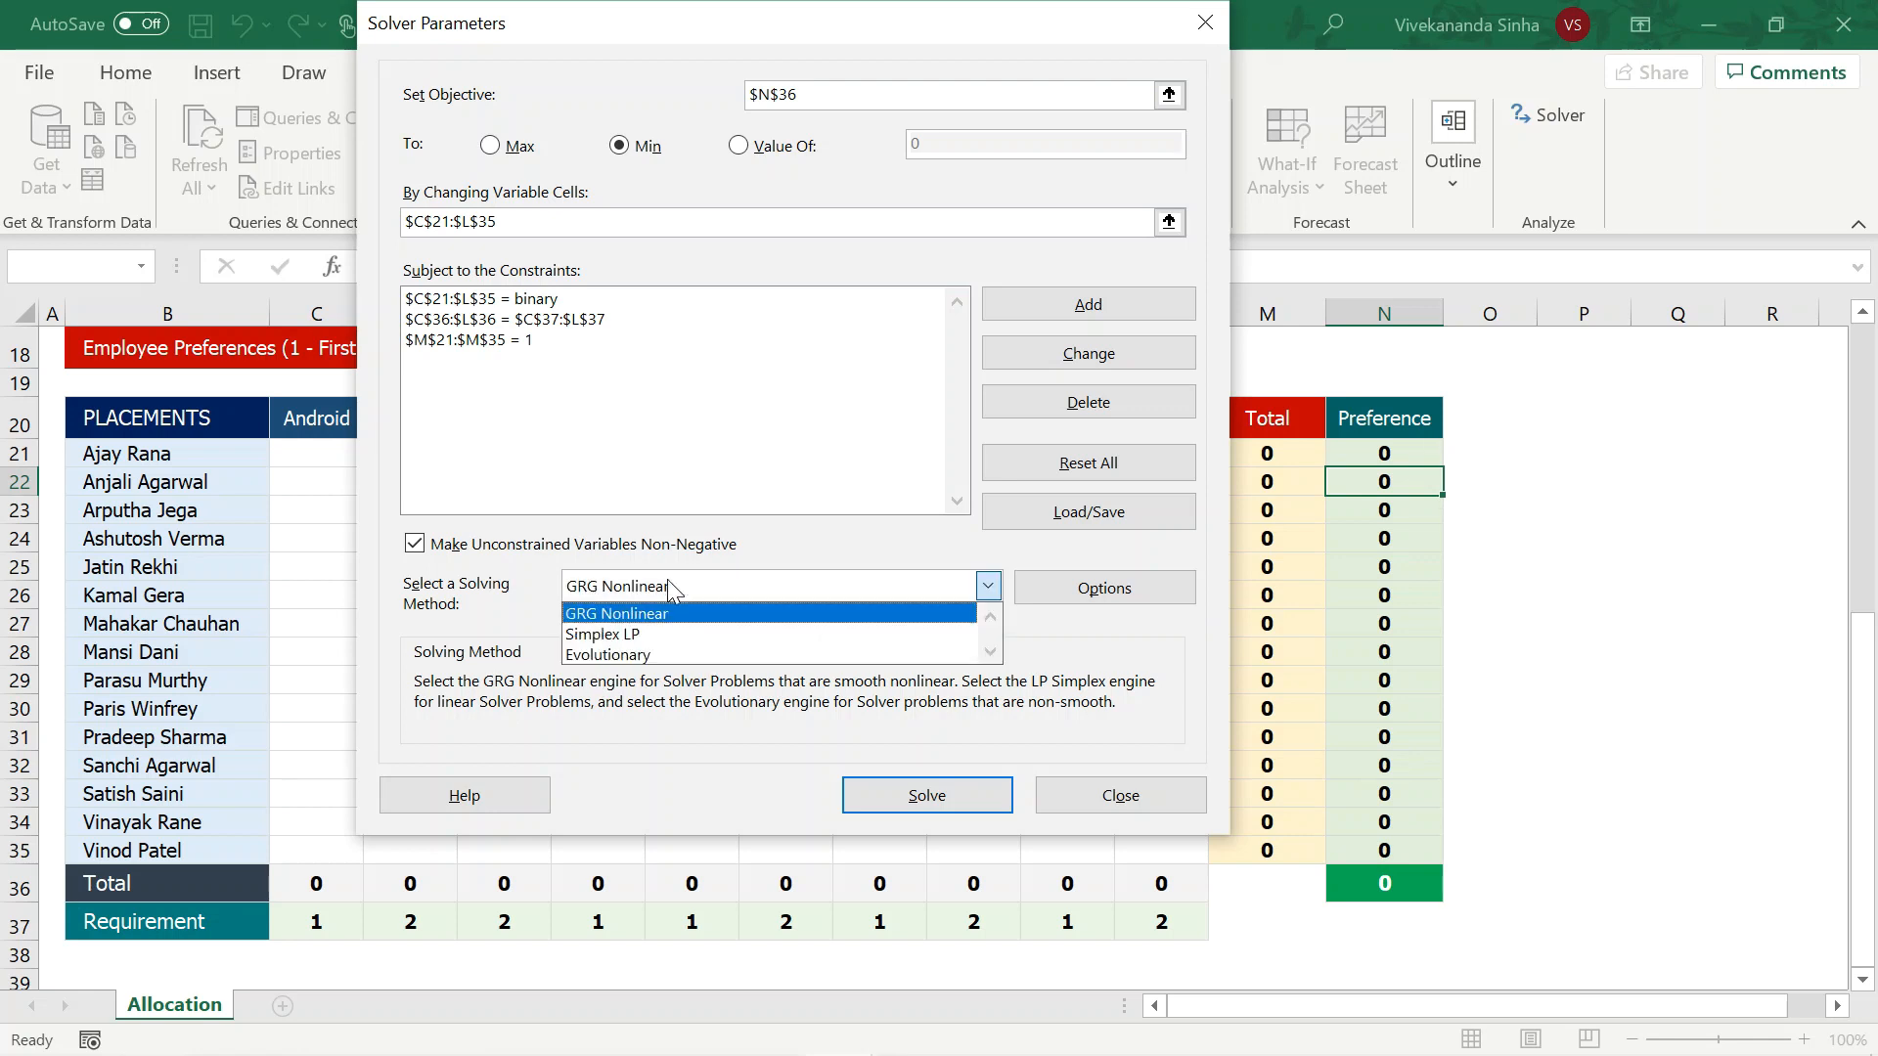
click(637, 634)
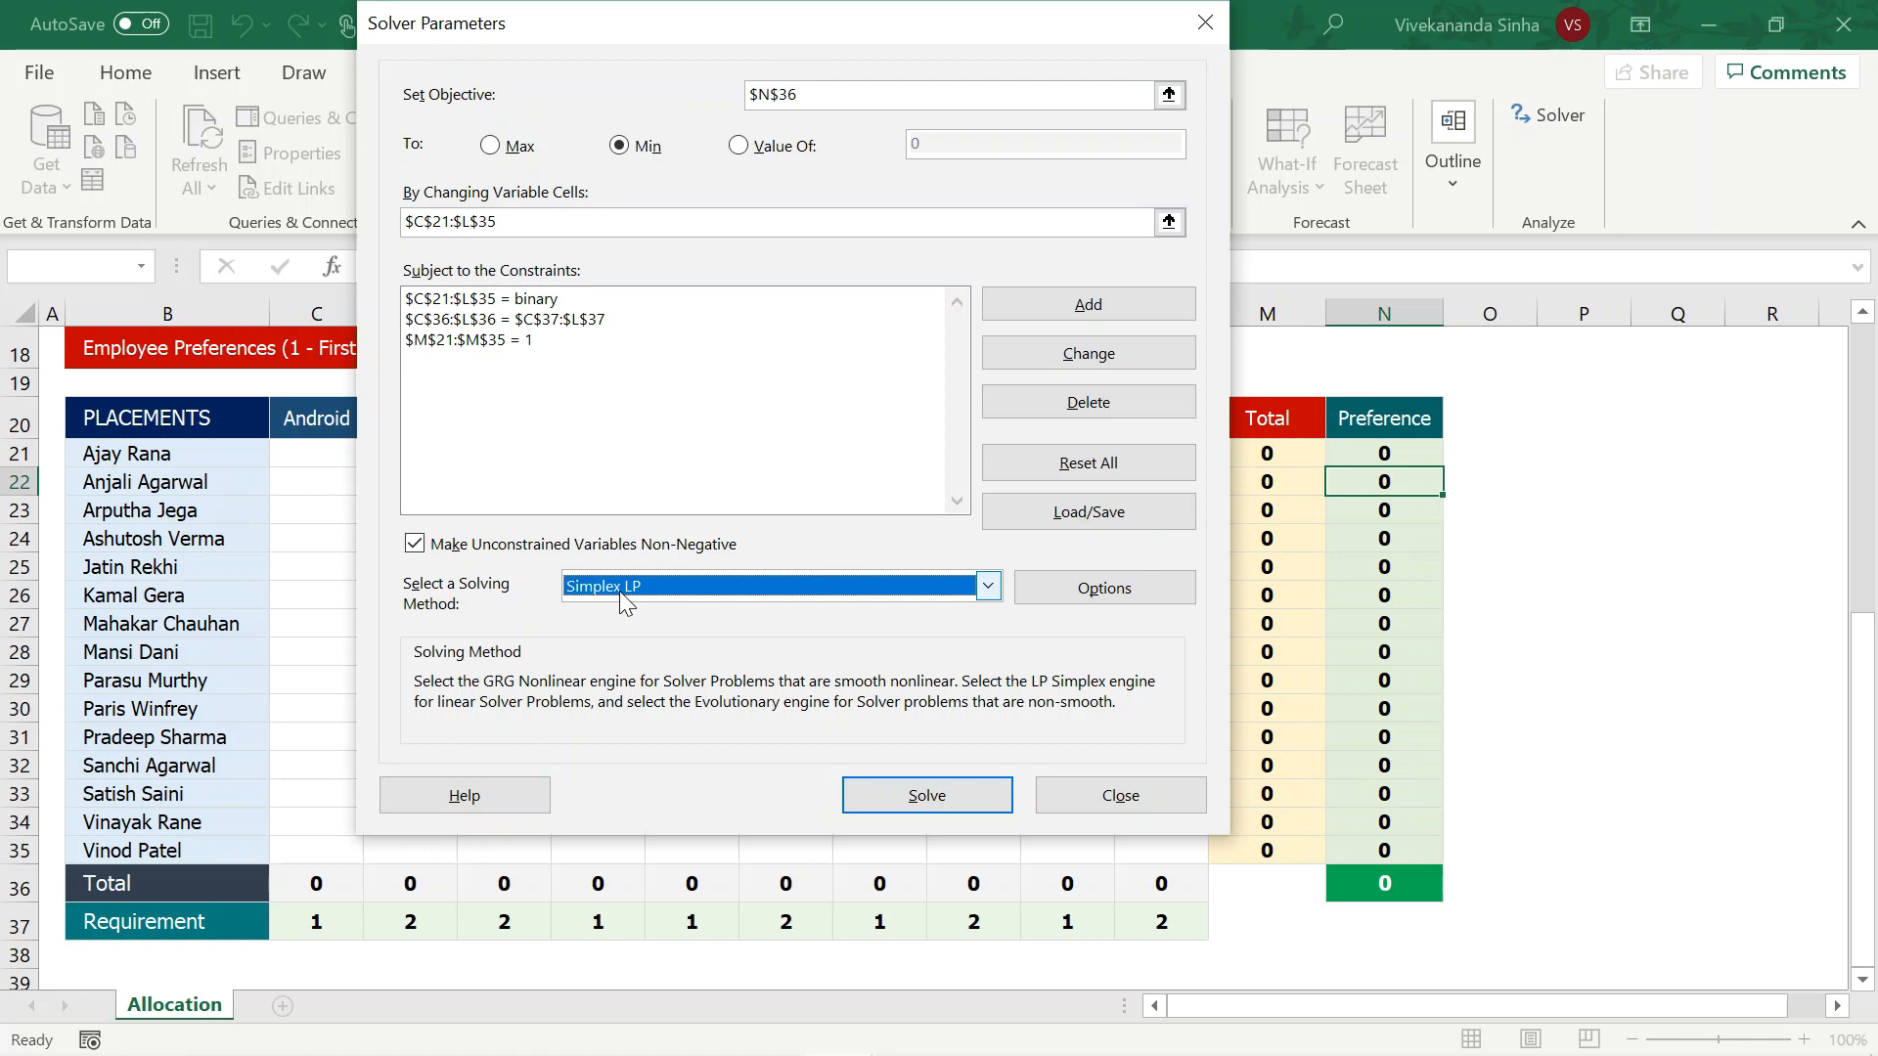
click(878, 795)
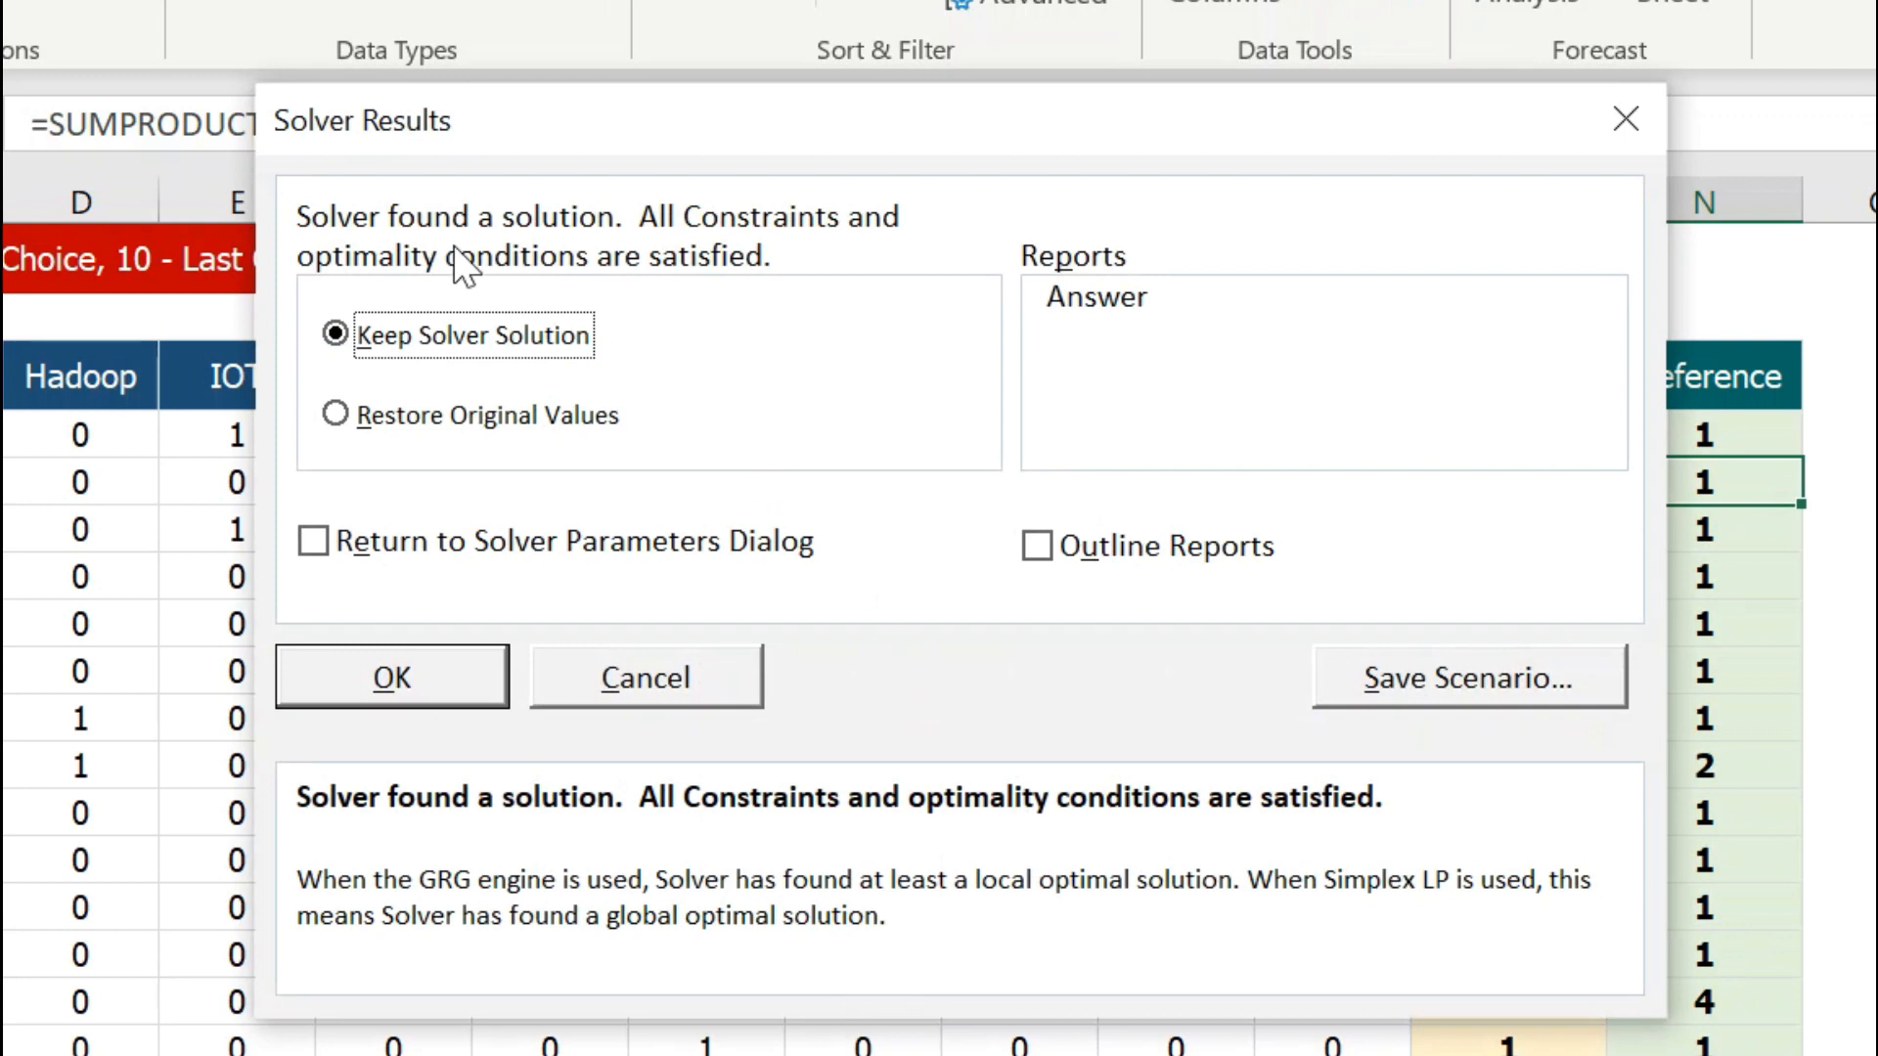
click(430, 675)
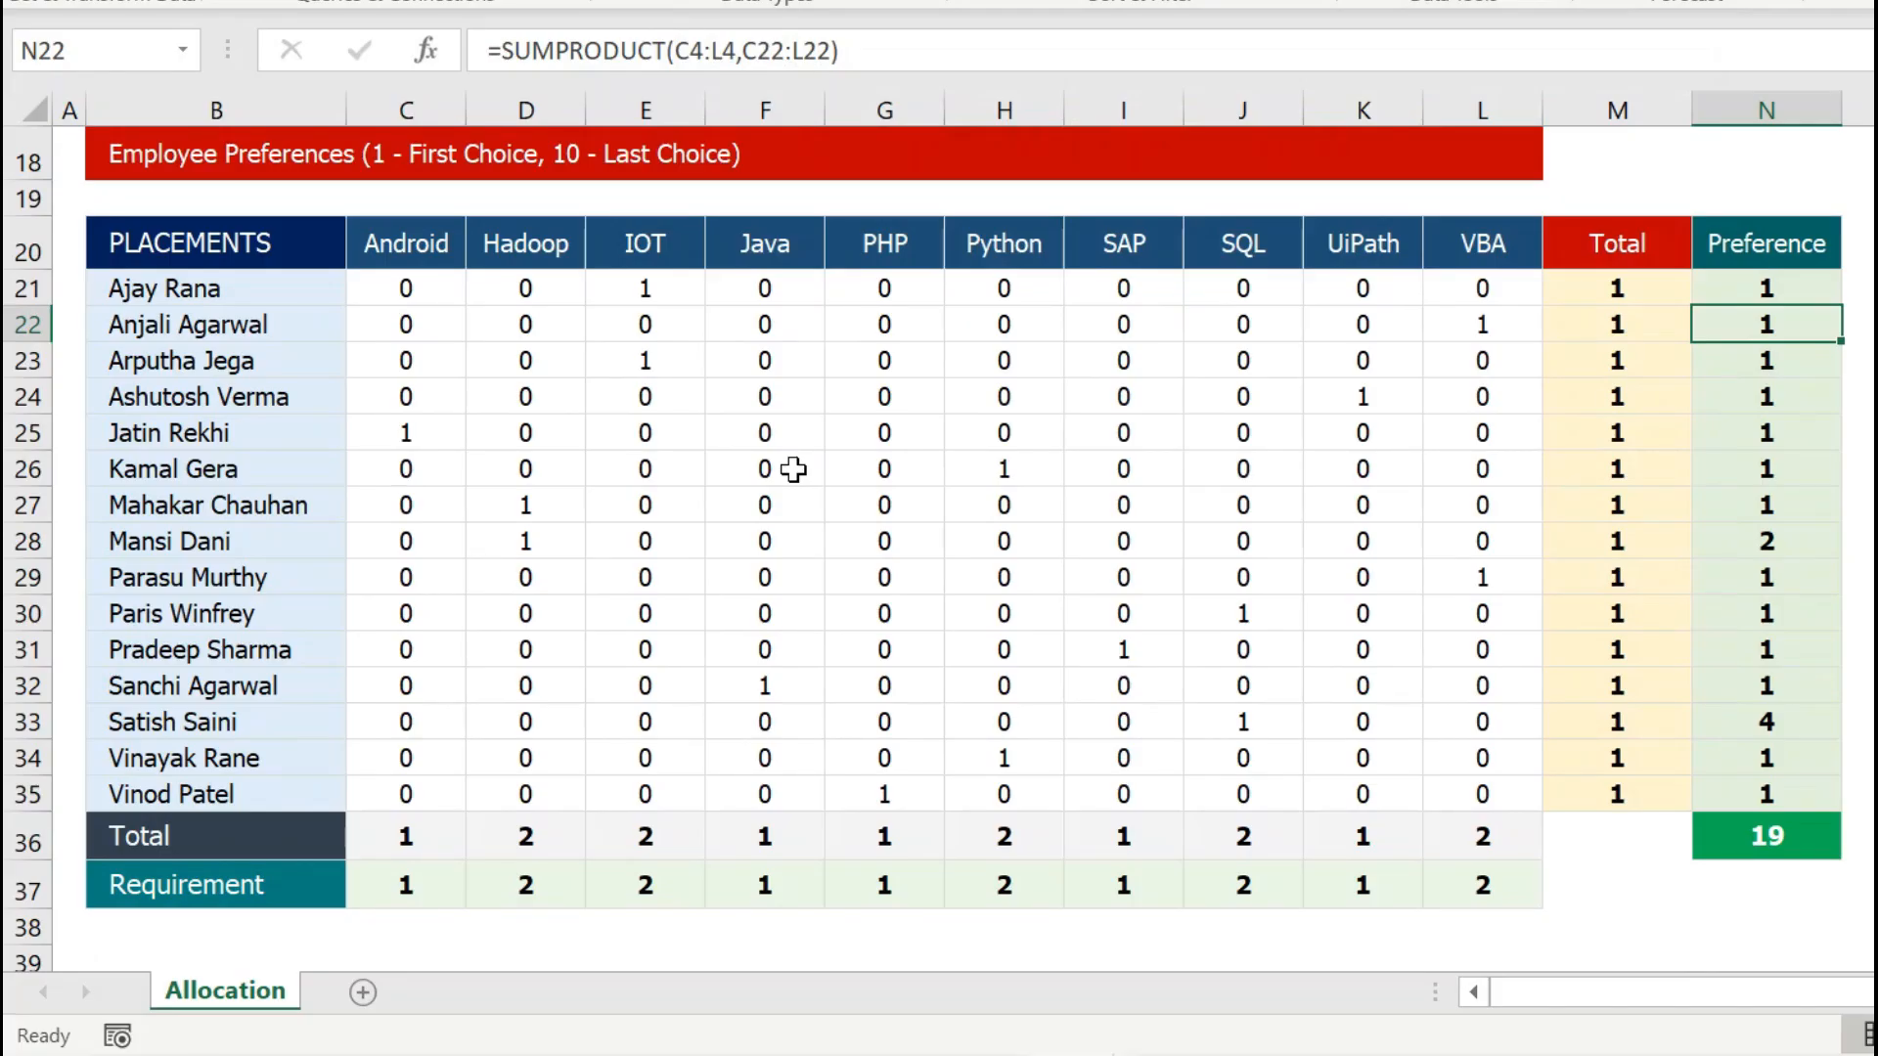
- Review the solved placements, the employee totals M21:M35, and the technology totals against the requirements in C36:L37
drag(966, 445, 1124, 460)
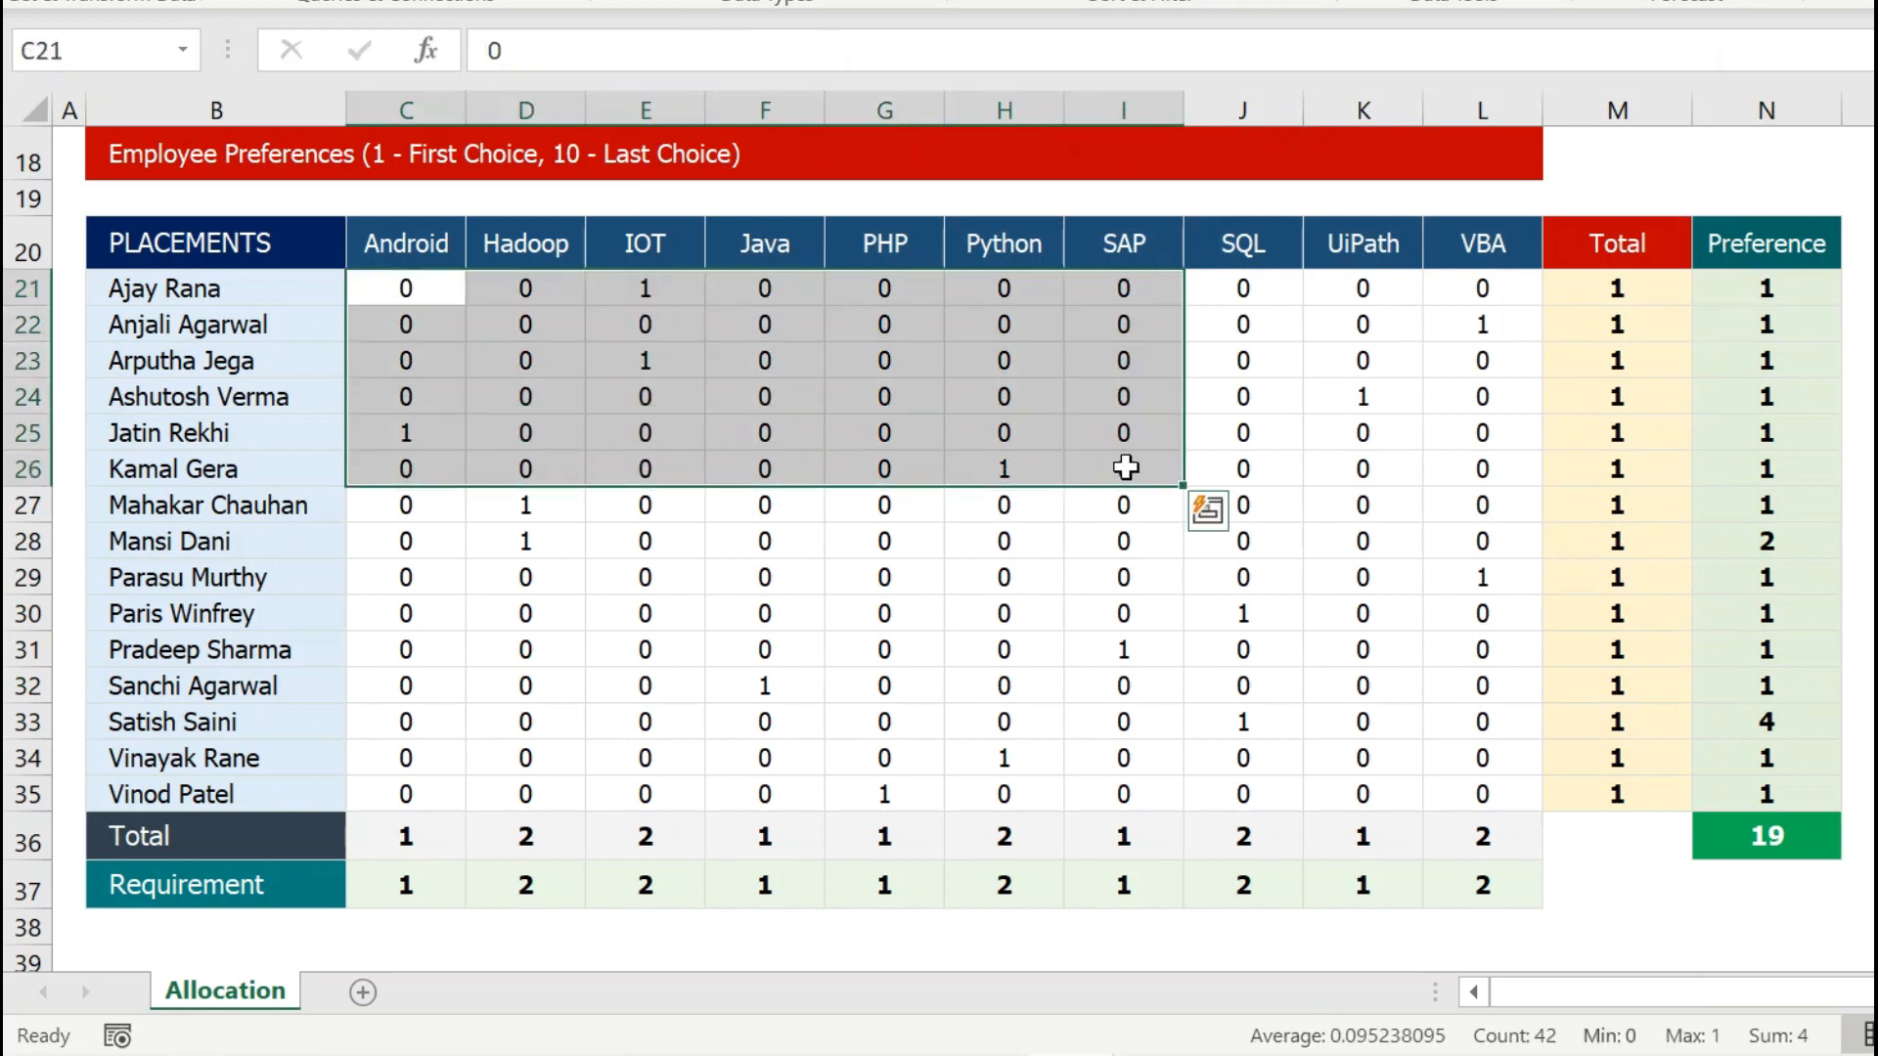
drag(1610, 293, 1611, 794)
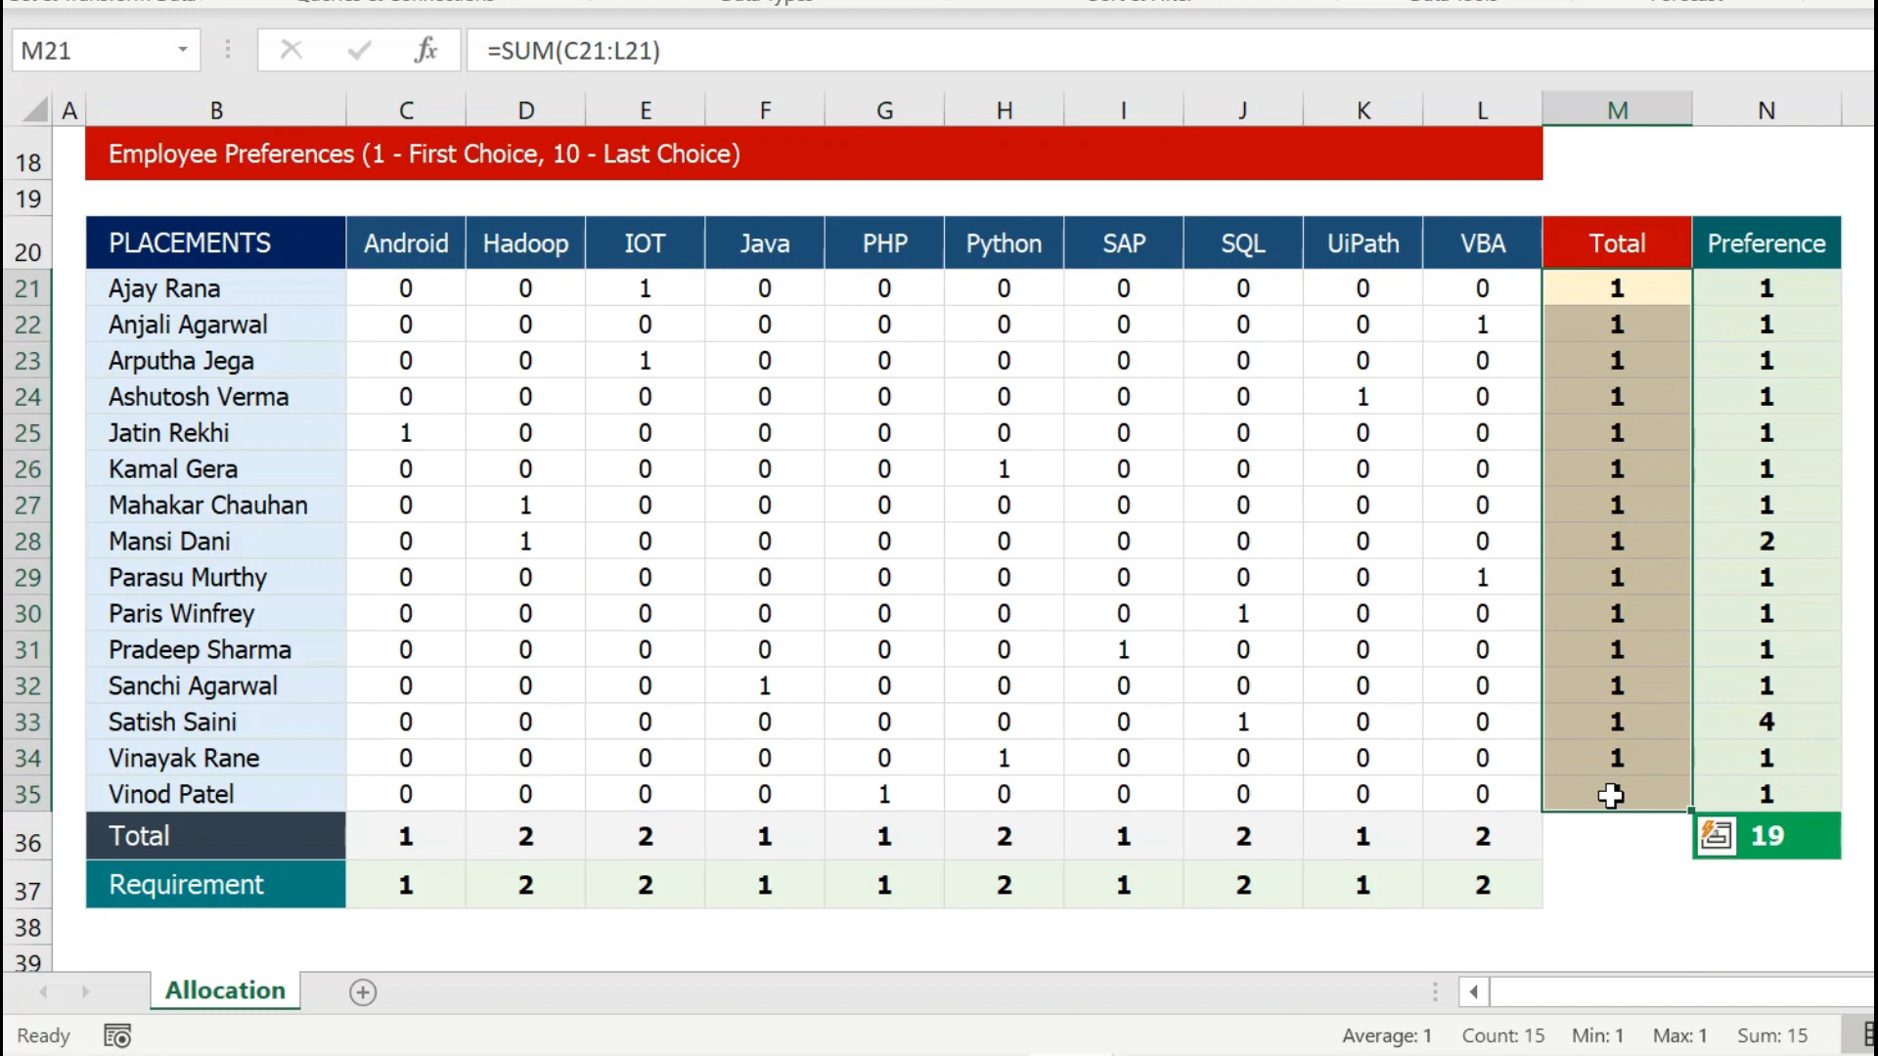
click(435, 838)
drag(436, 838, 1438, 874)
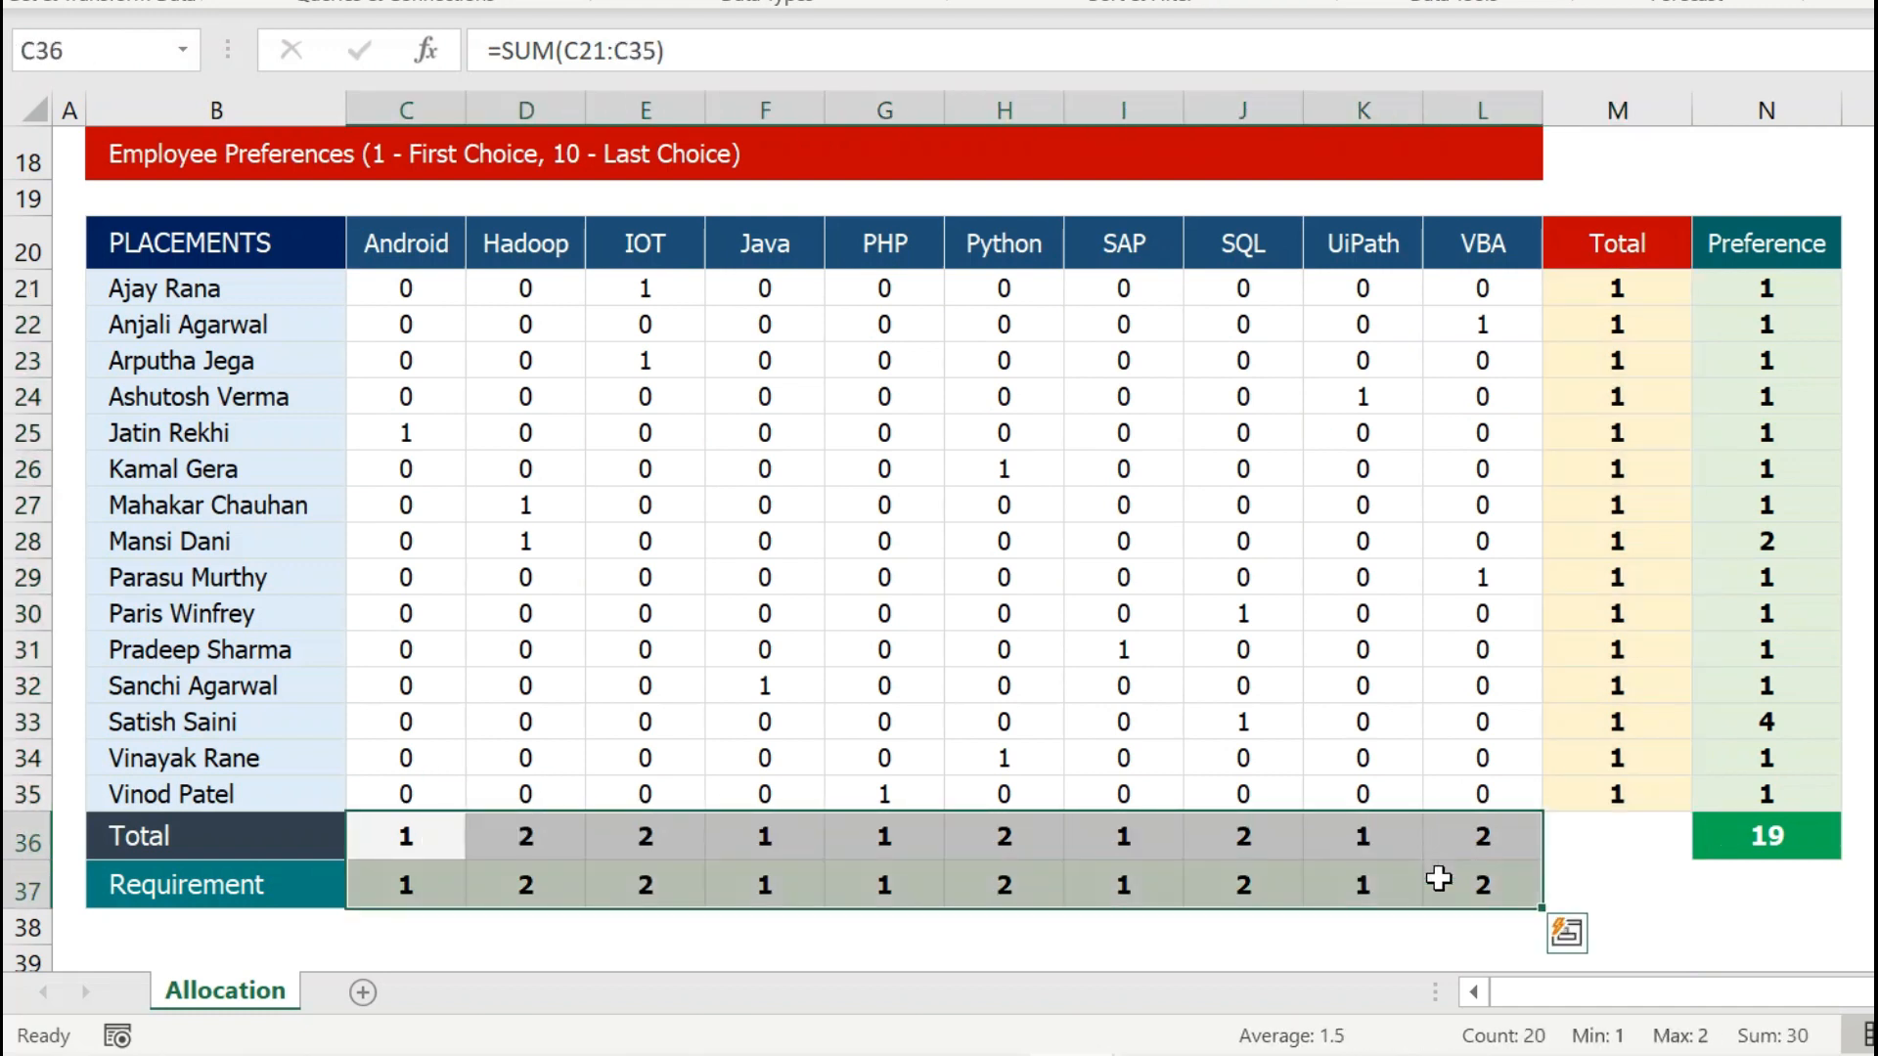
- Examine the preference scores in N21:N35 and their sum in N36, comparing the placements with the employee preference table
click(1760, 290)
drag(1760, 290, 1773, 790)
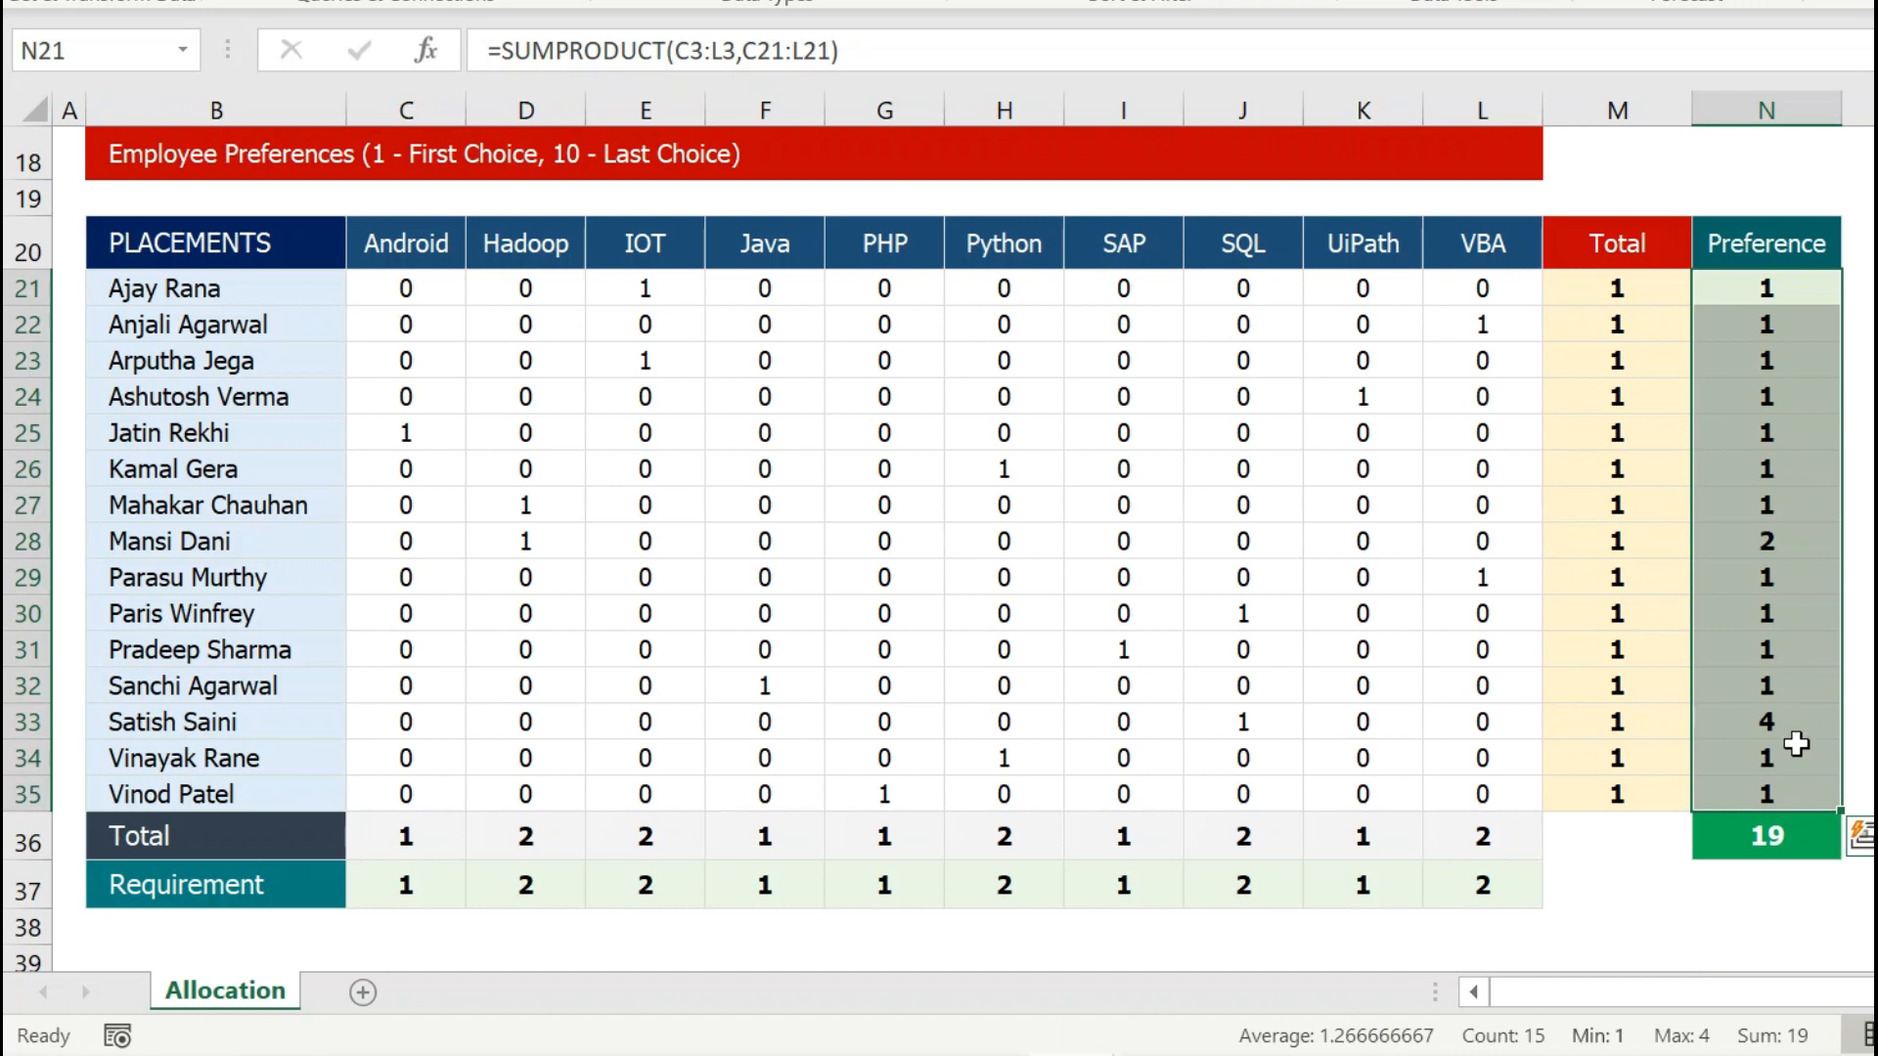
click(1796, 719)
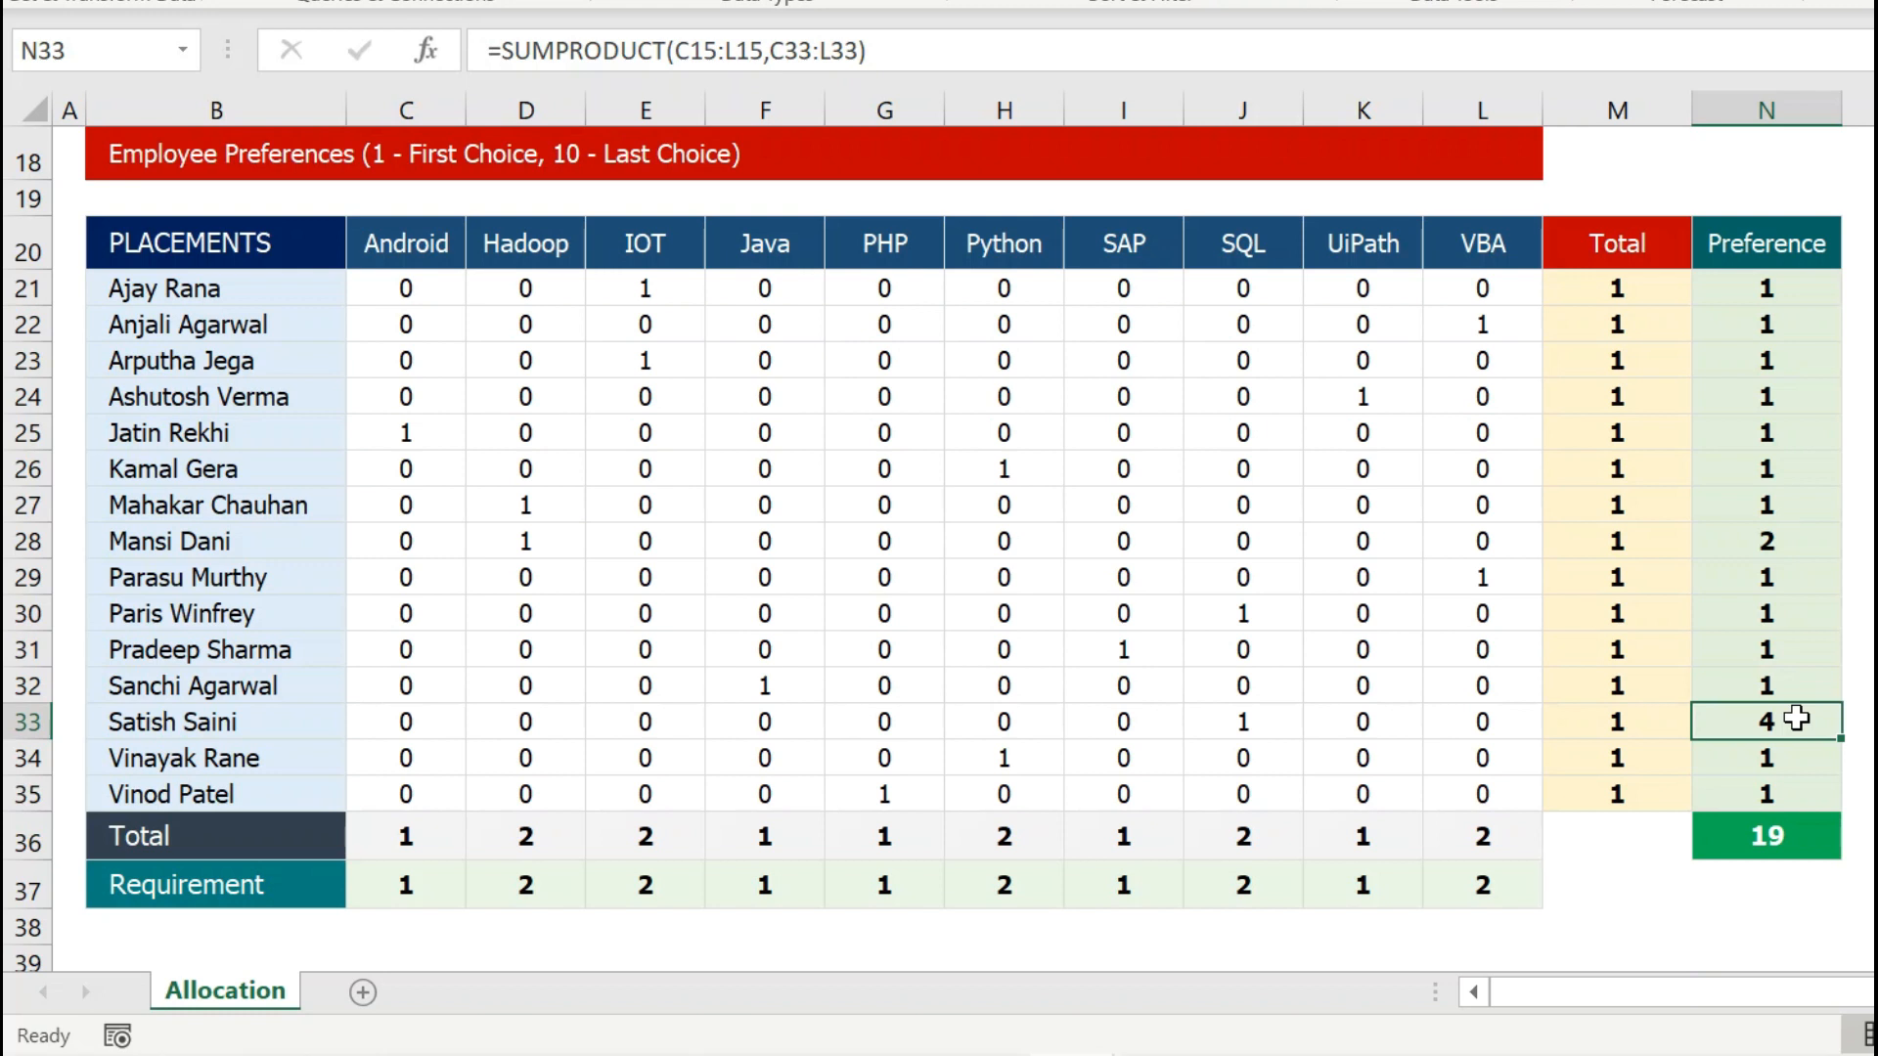
scroll(1207, 436, up, 5)
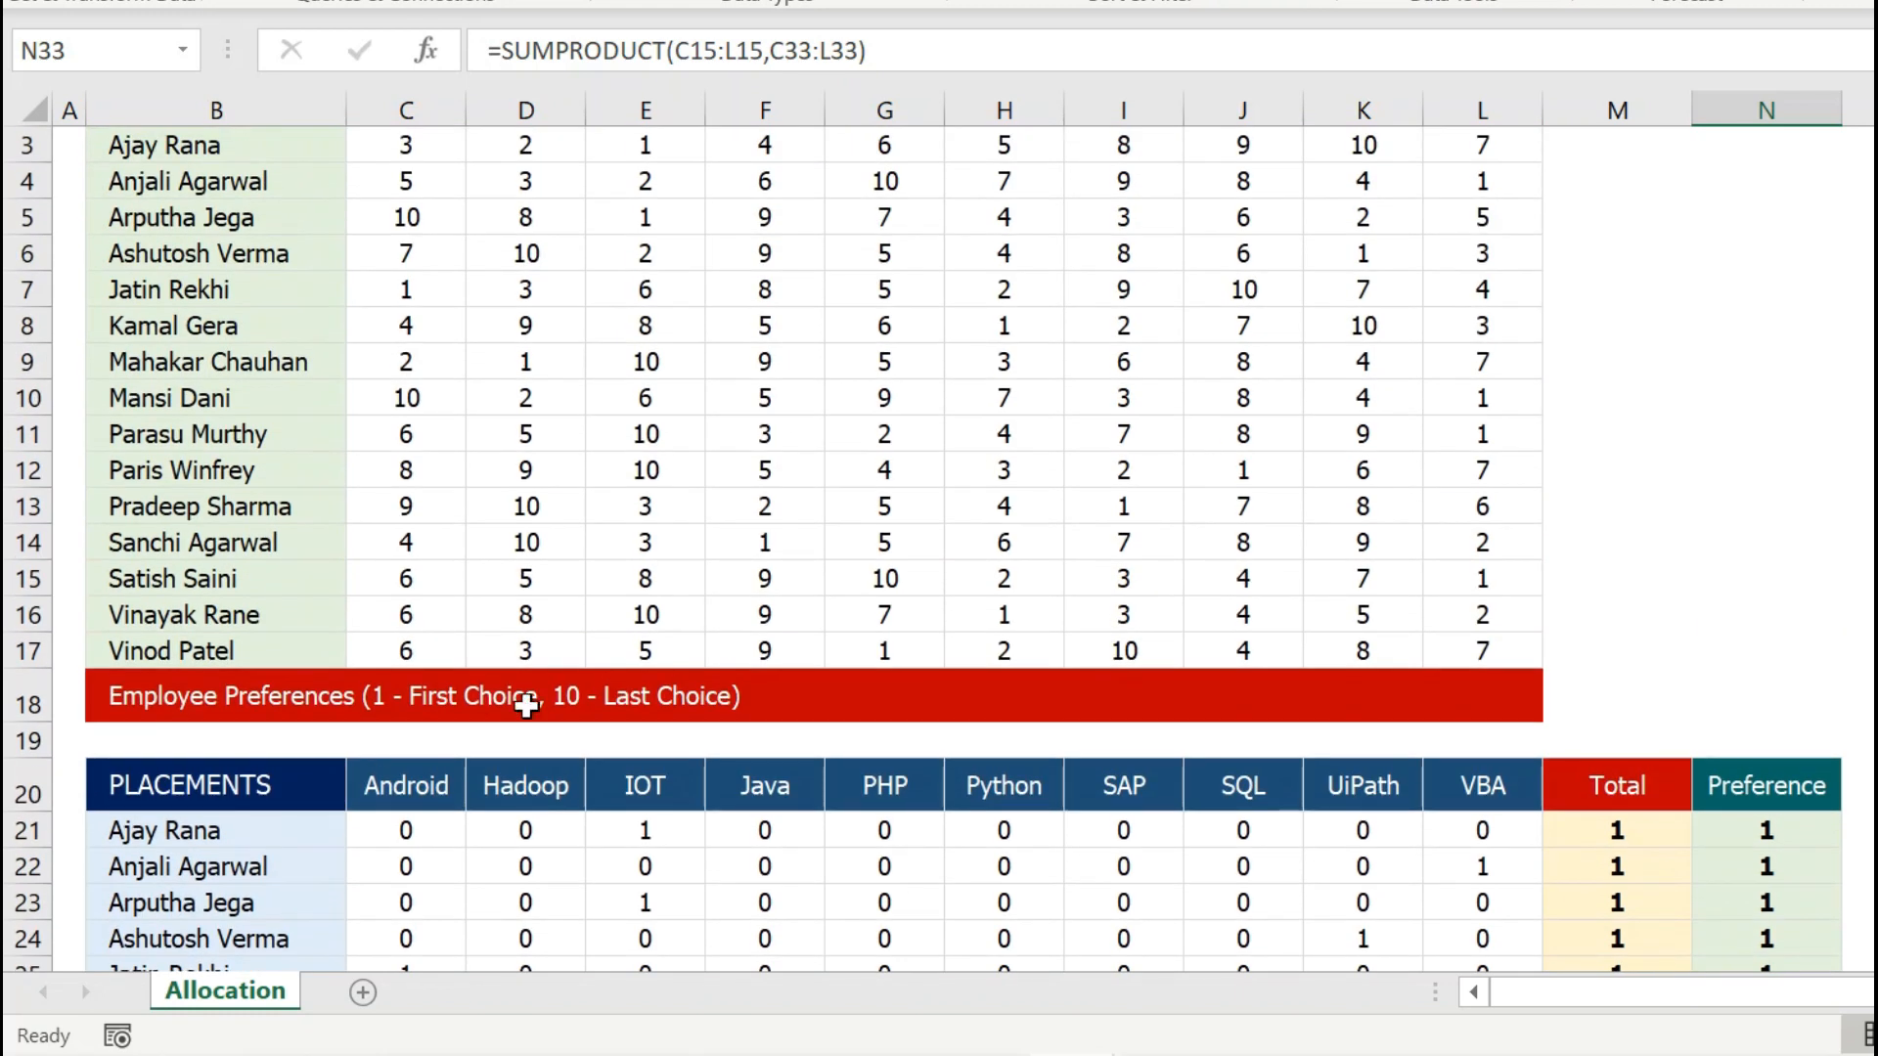
click(283, 834)
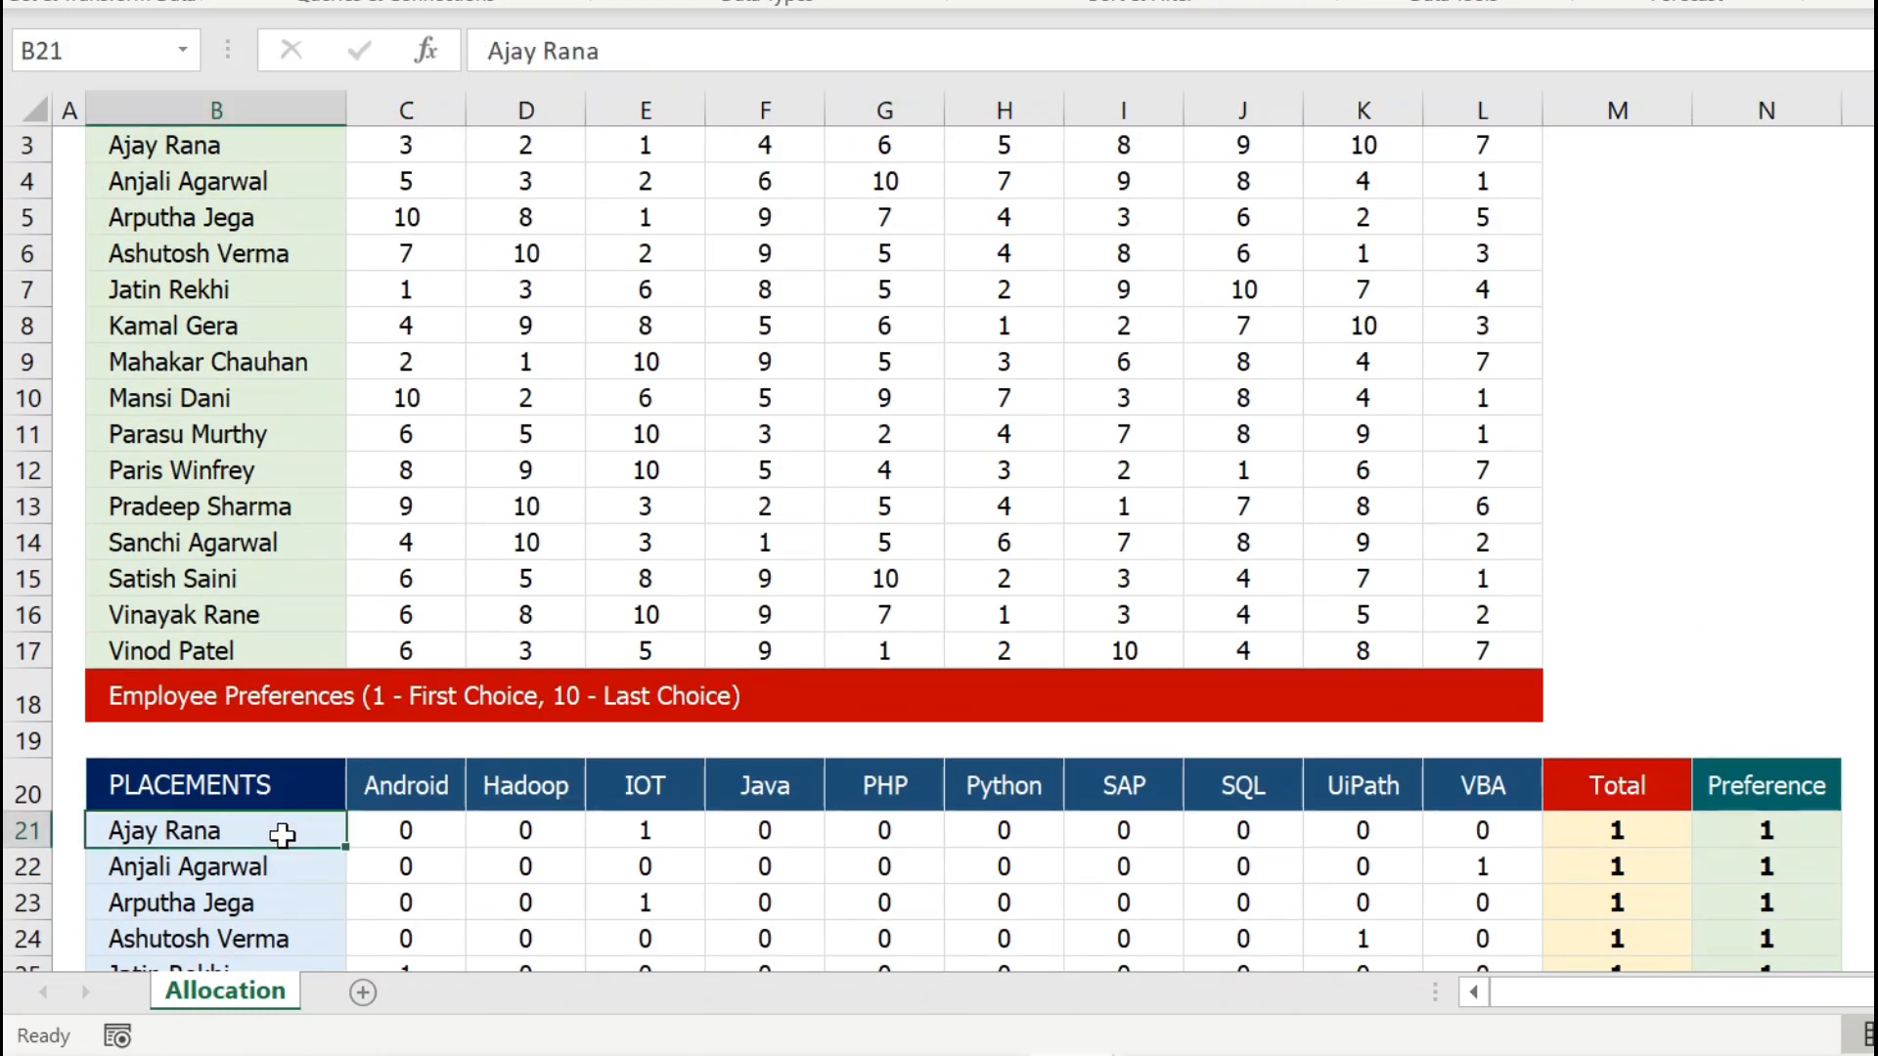
scroll(283, 831, down, 3)
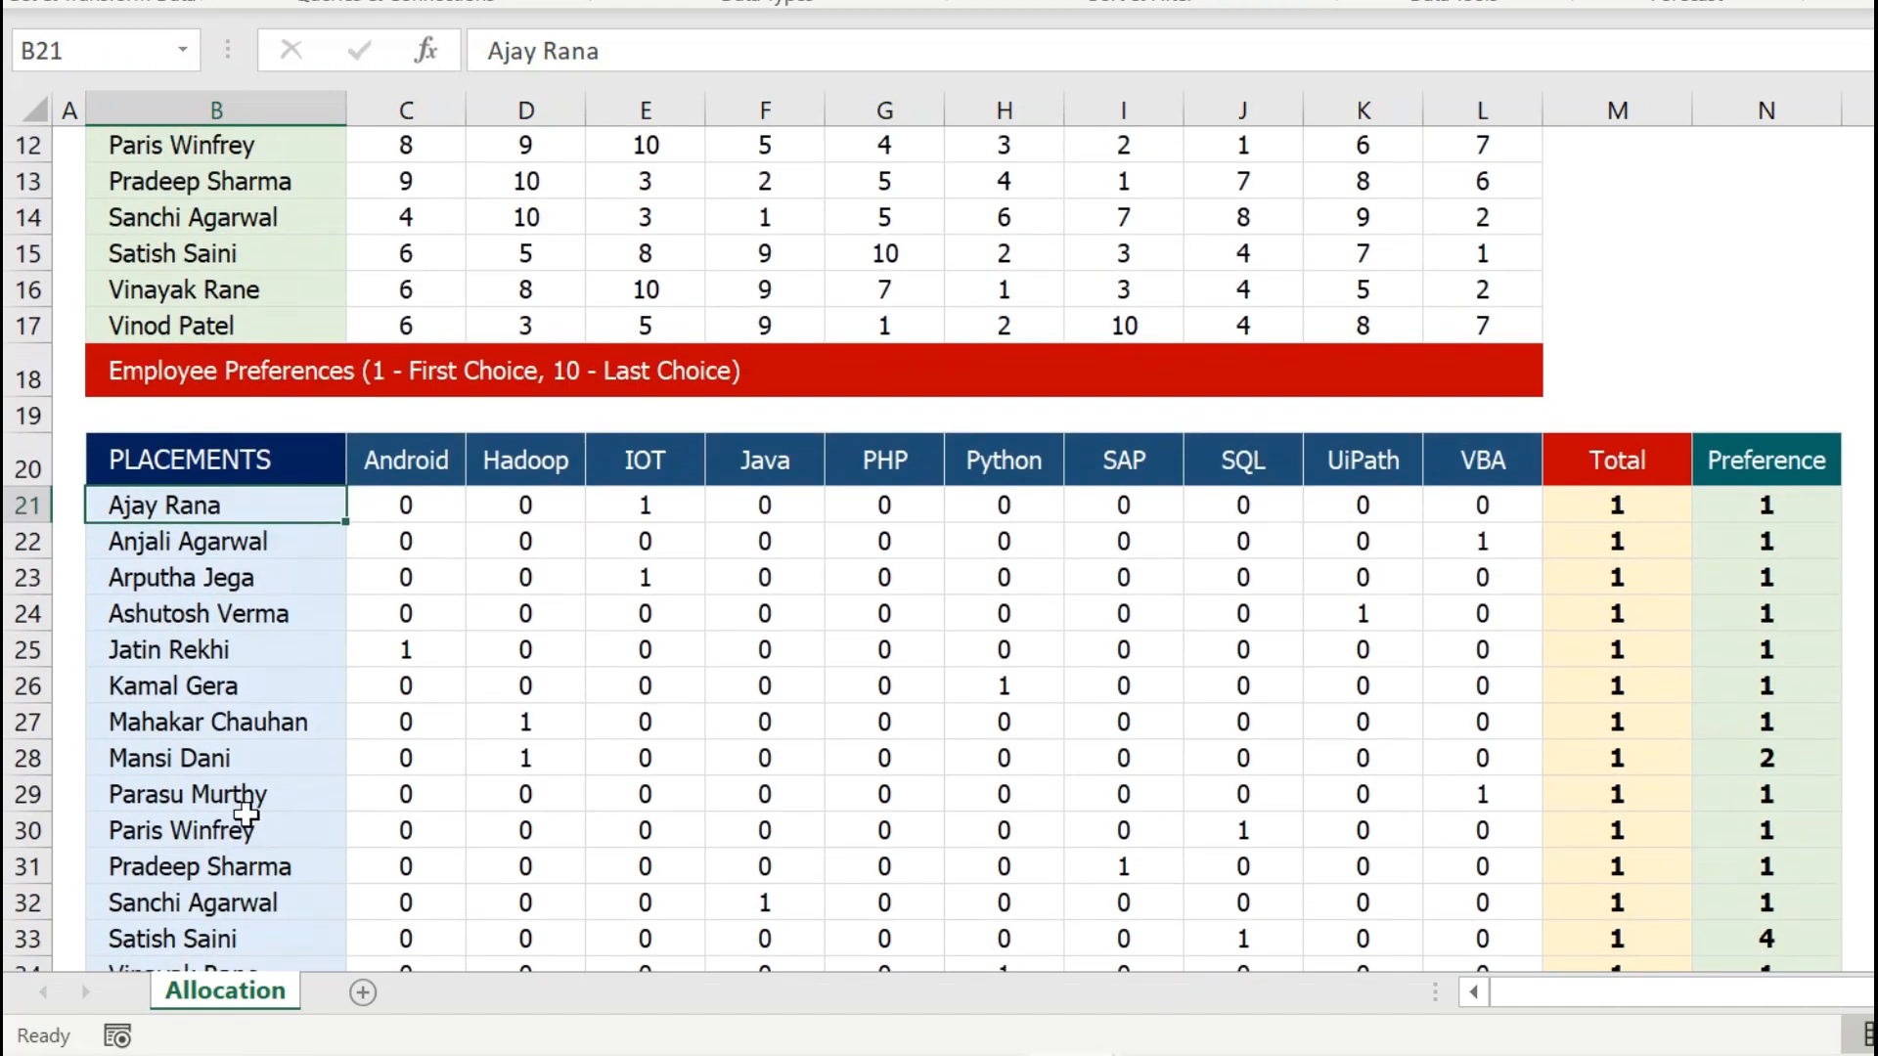
click(660, 500)
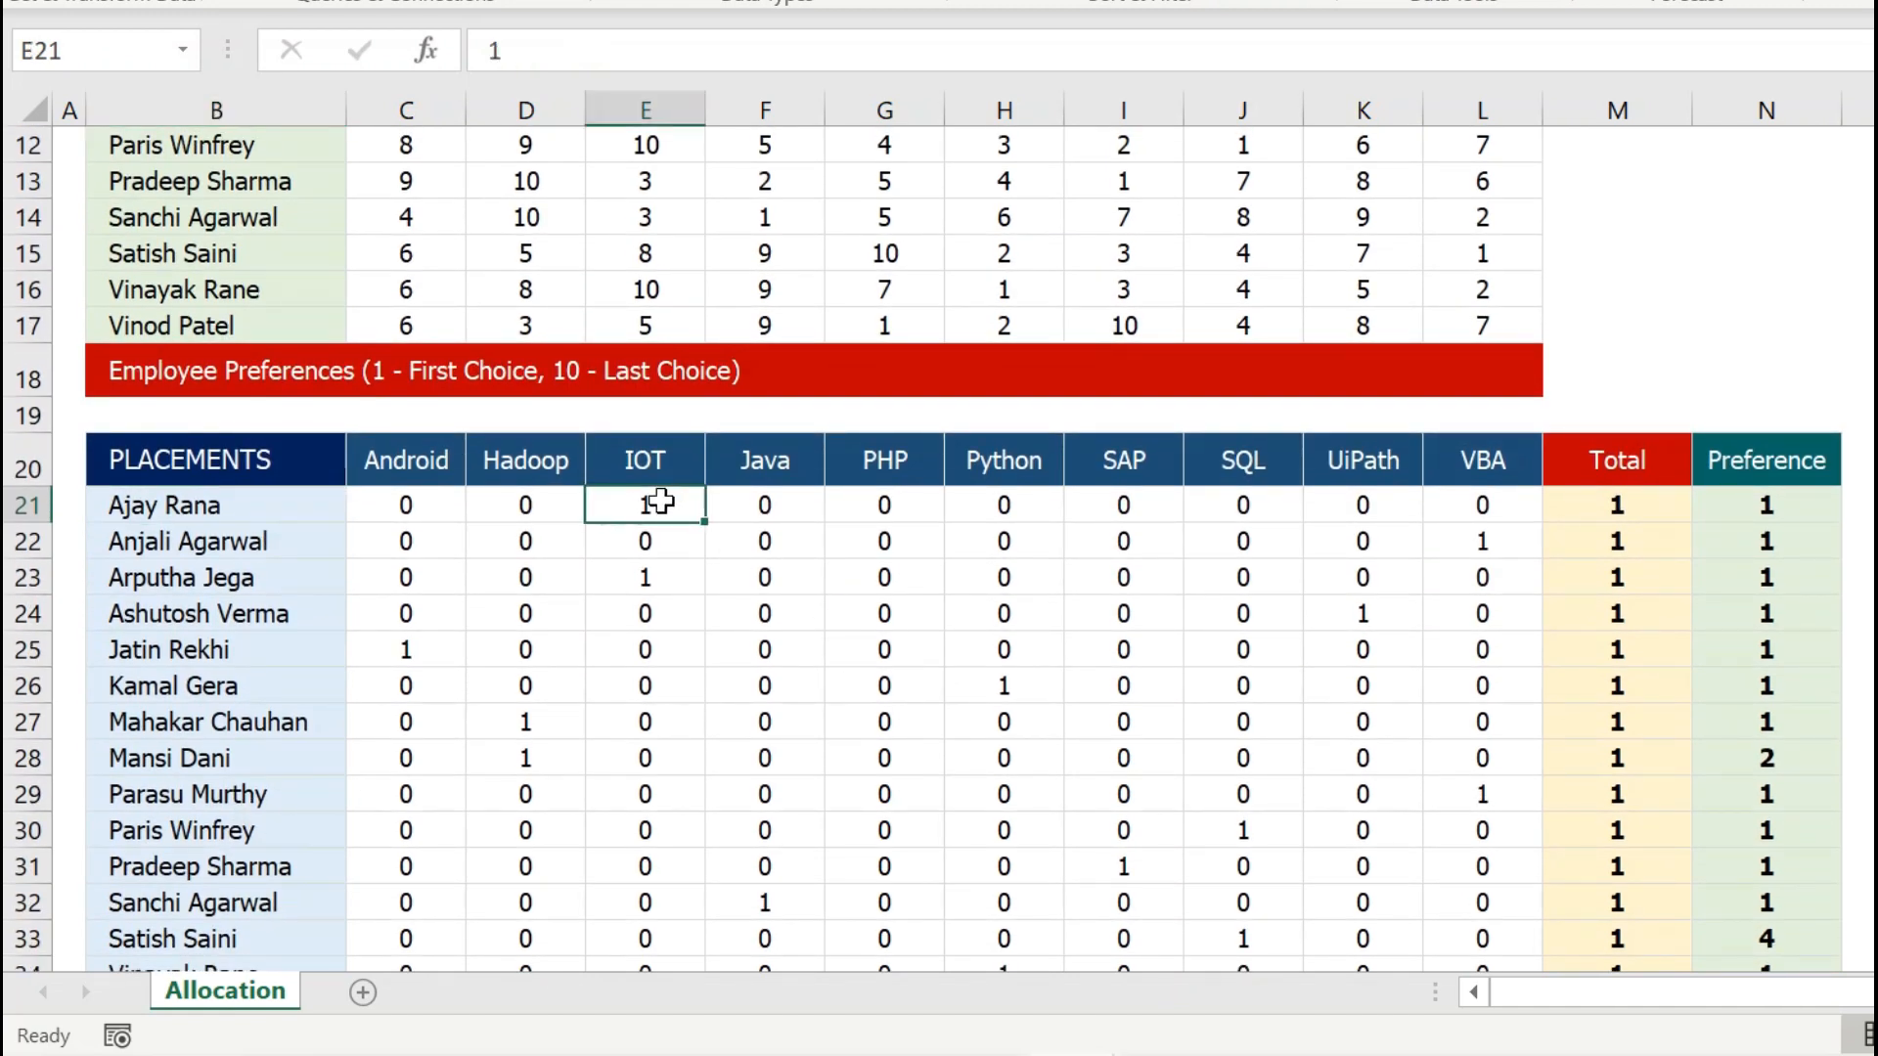
scroll(1849, 615, down, 3)
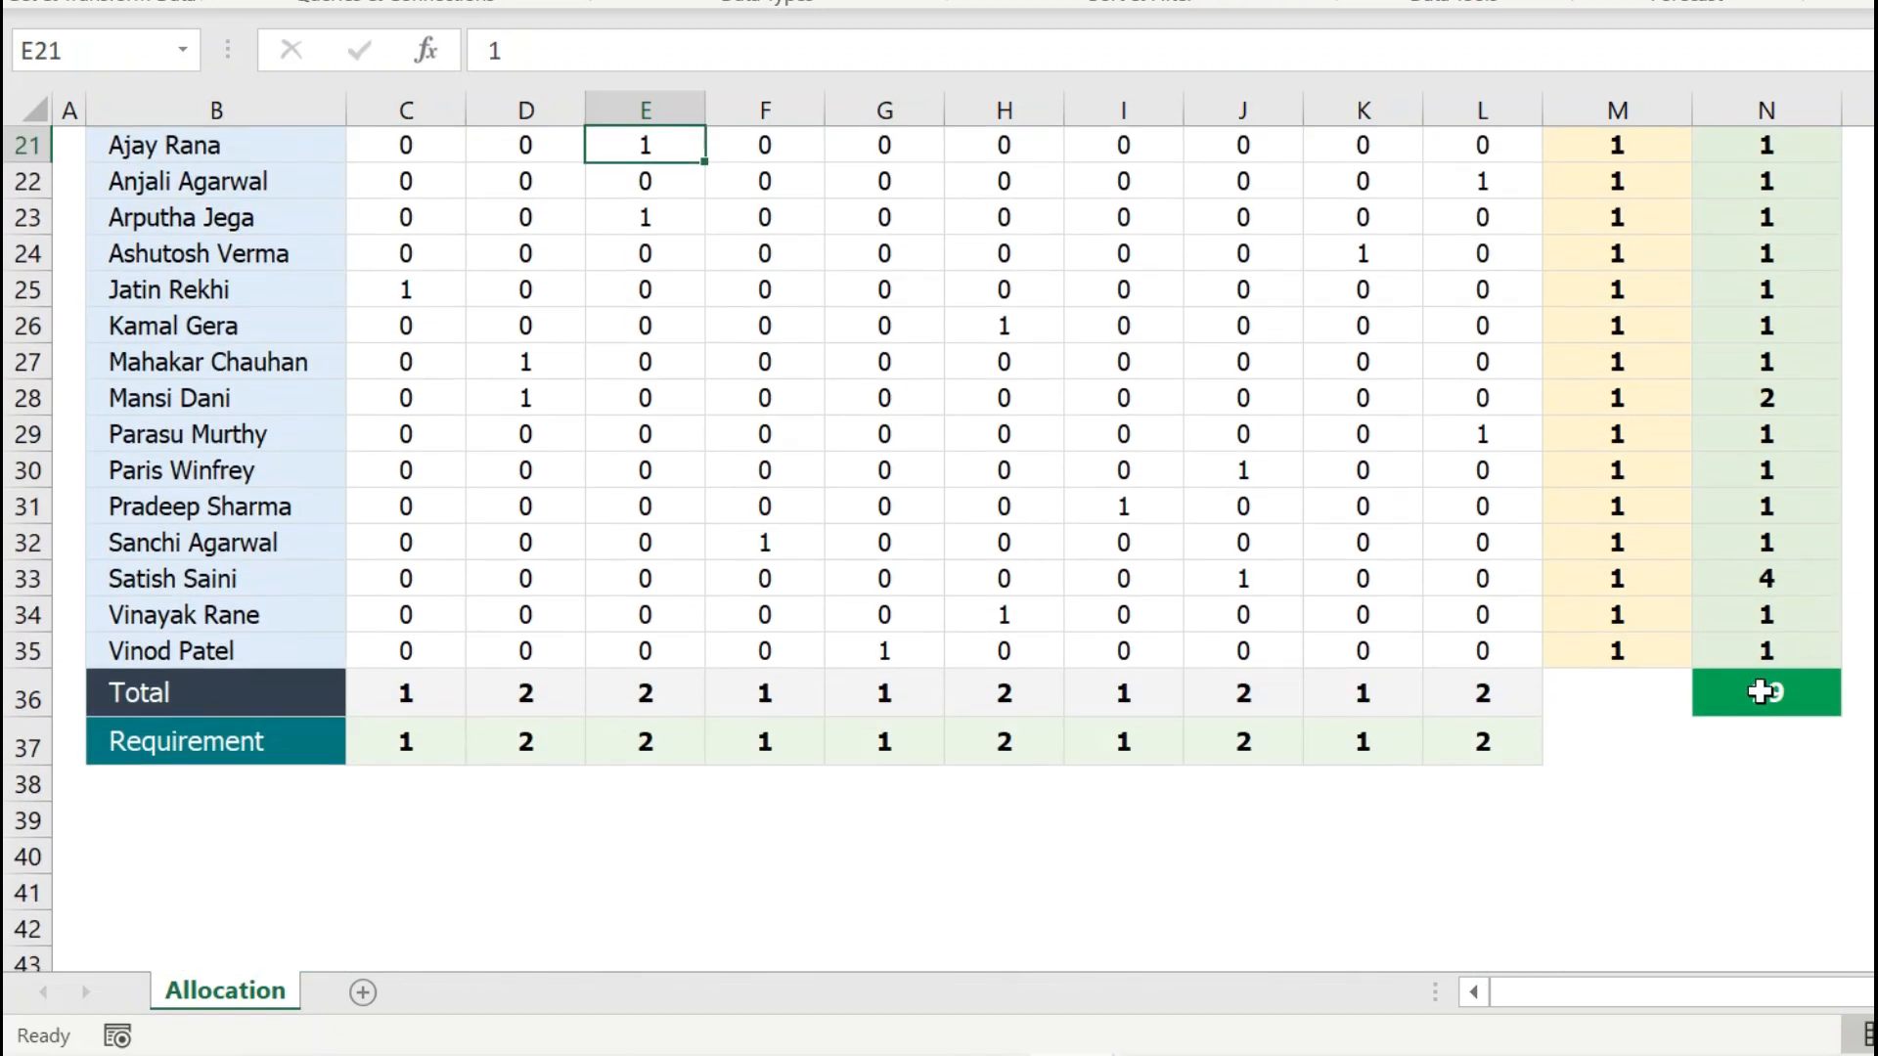
click(1761, 692)
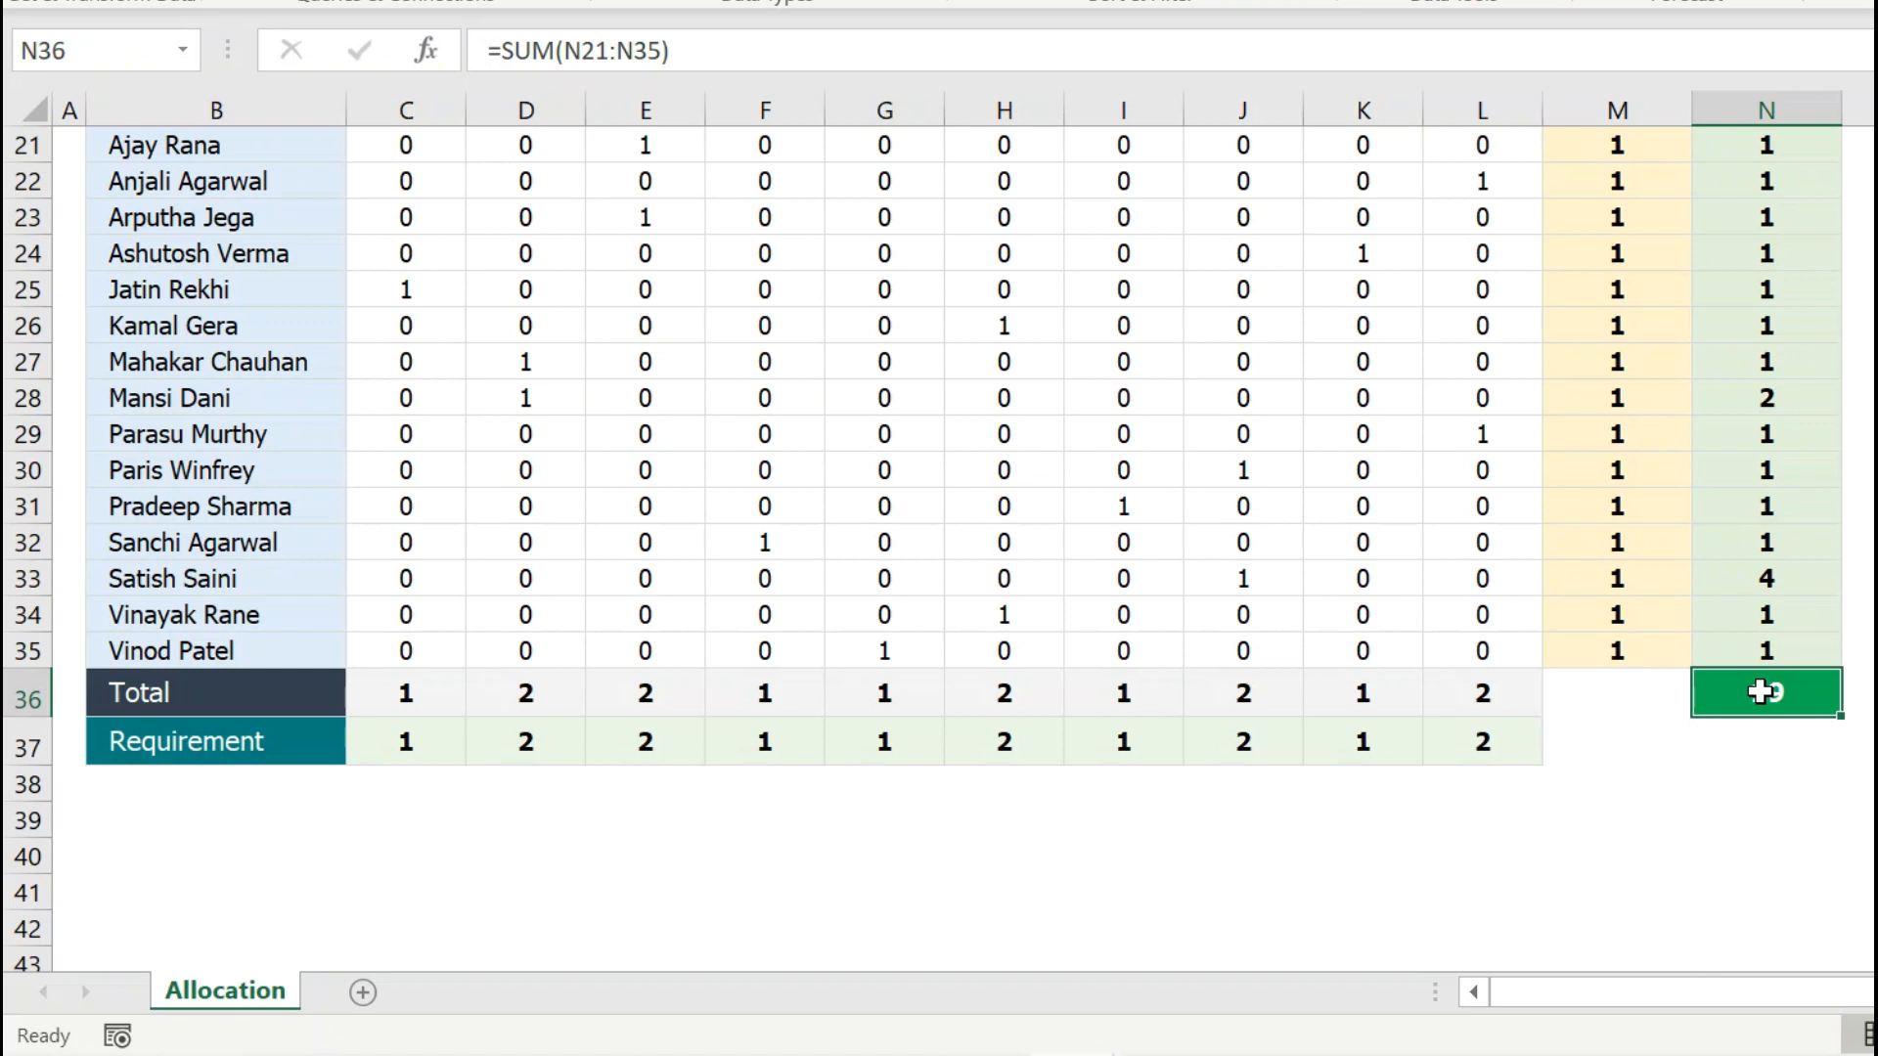
scroll(1760, 692, up, 3)
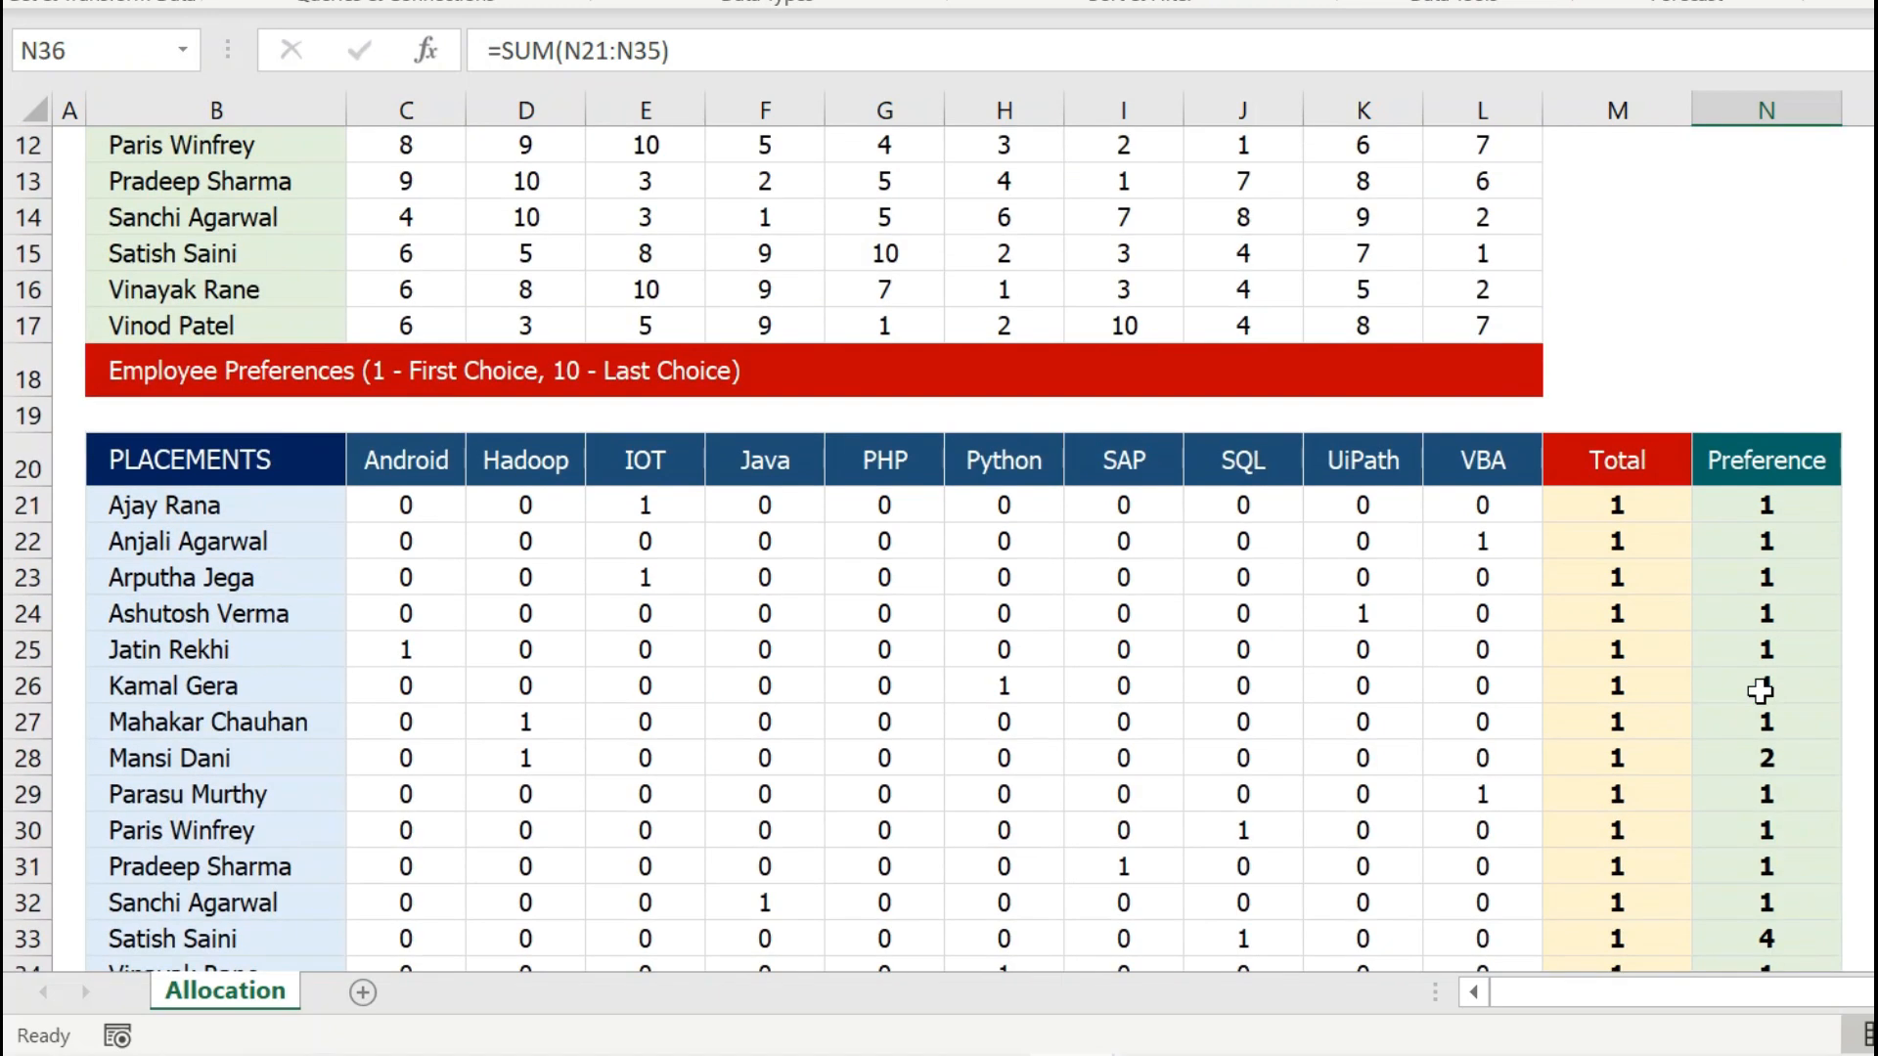
scroll(1760, 693, down, 2)
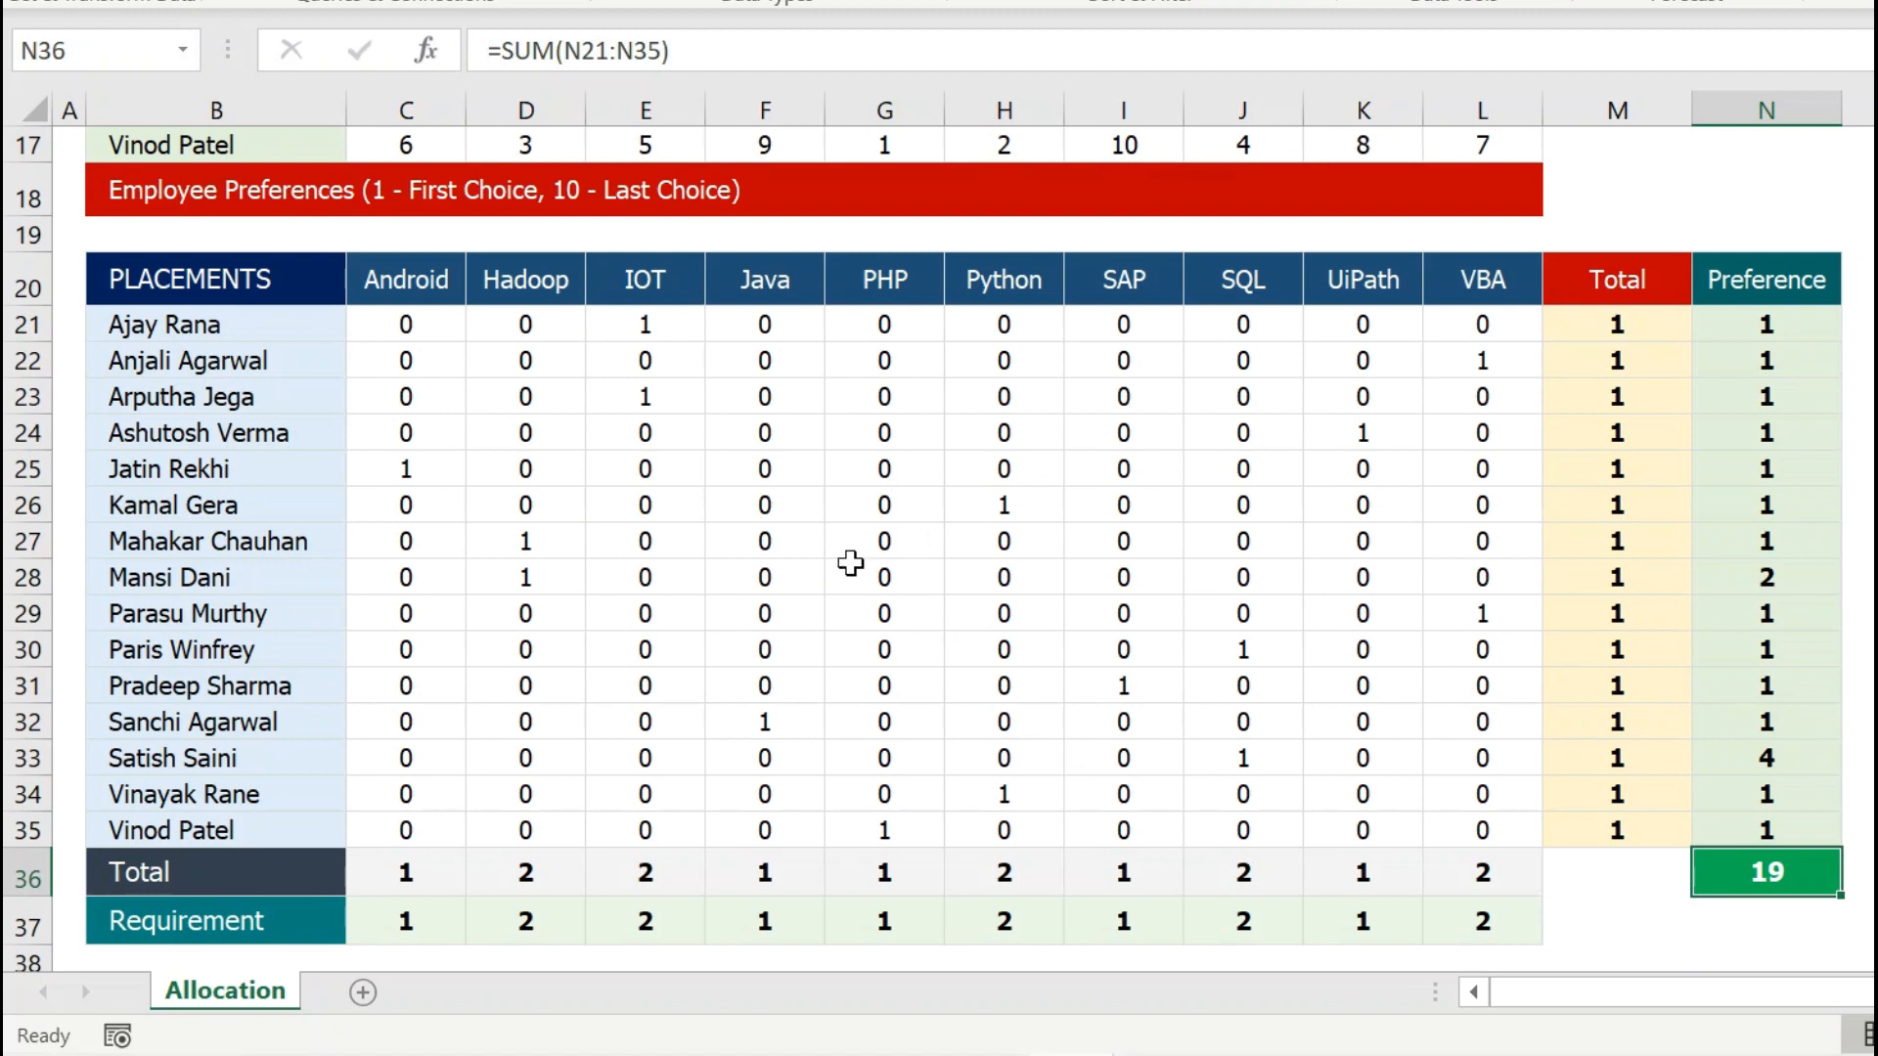
- Create an Equal To highlight rule on the placements C21:L35 for cells equal to 1
mouse_move(445, 332)
mouse_down()
mouse_move(1358, 742)
mouse_move(1453, 800)
mouse_move(1455, 833)
mouse_up()
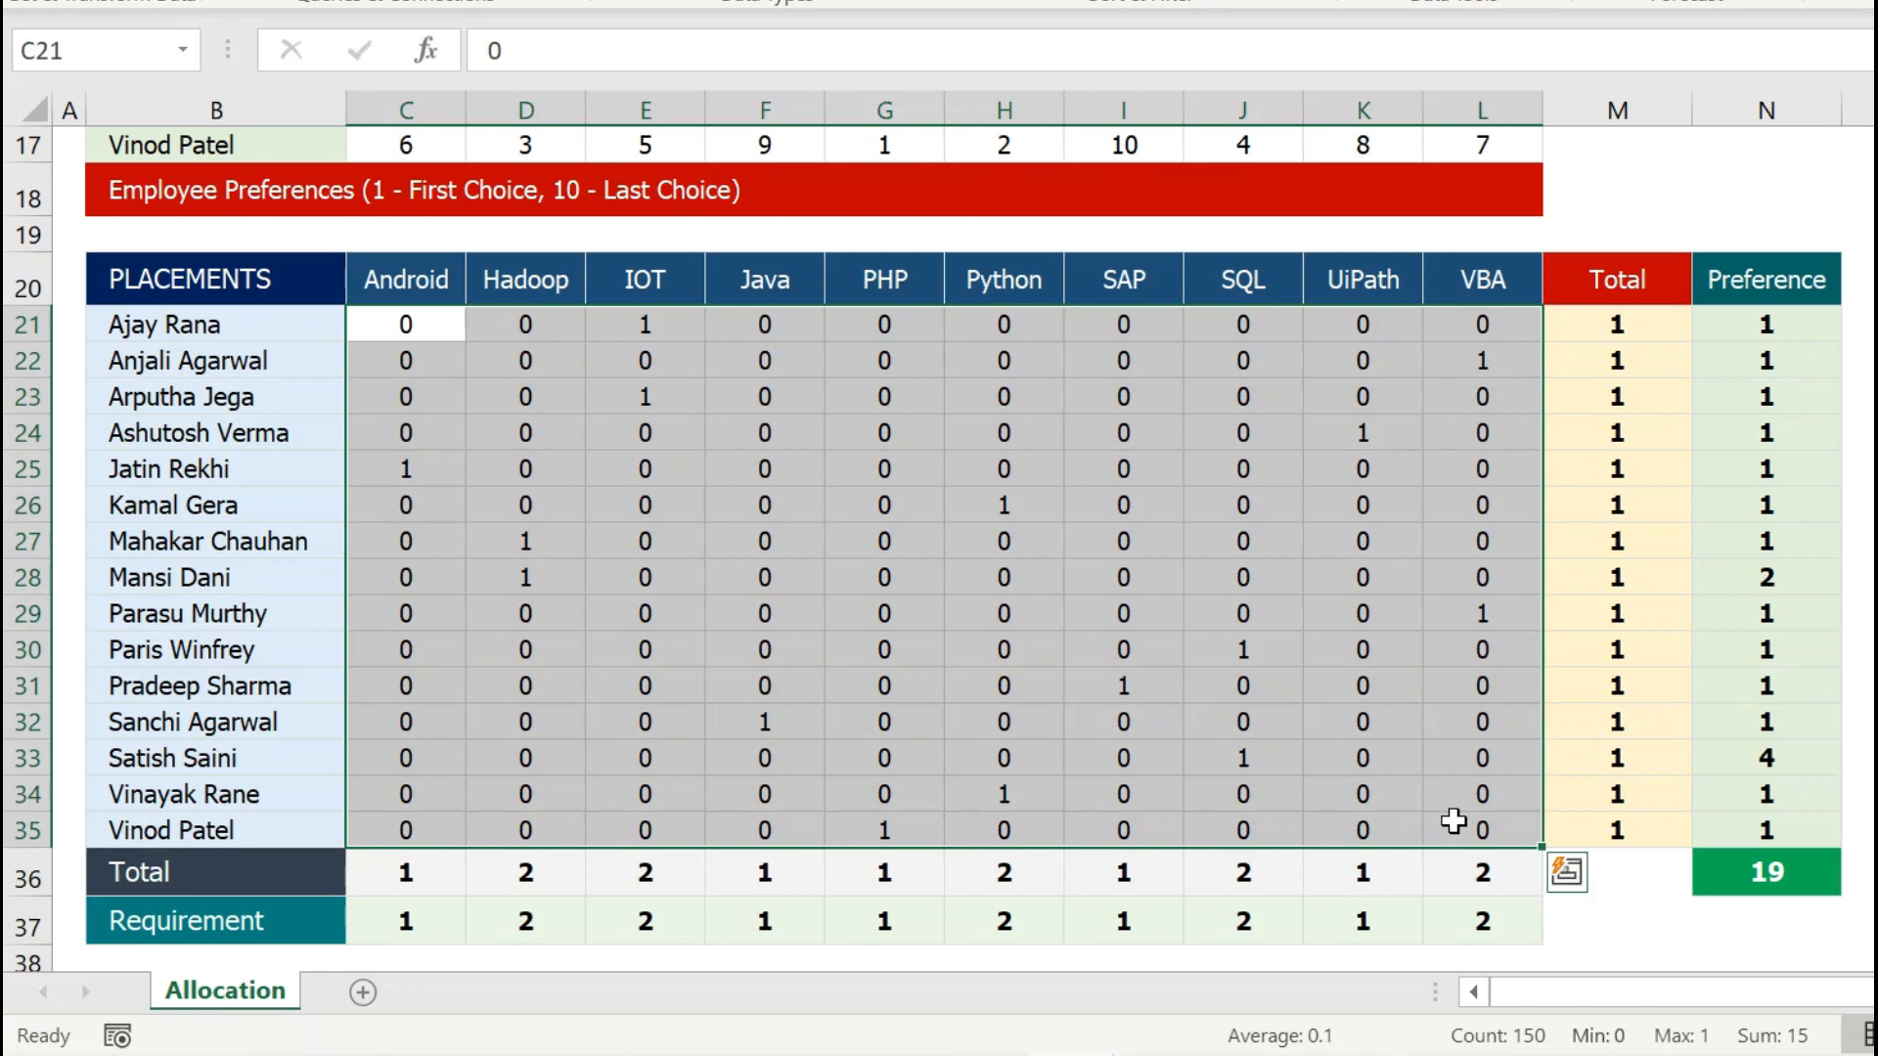
drag(401, 322, 1452, 818)
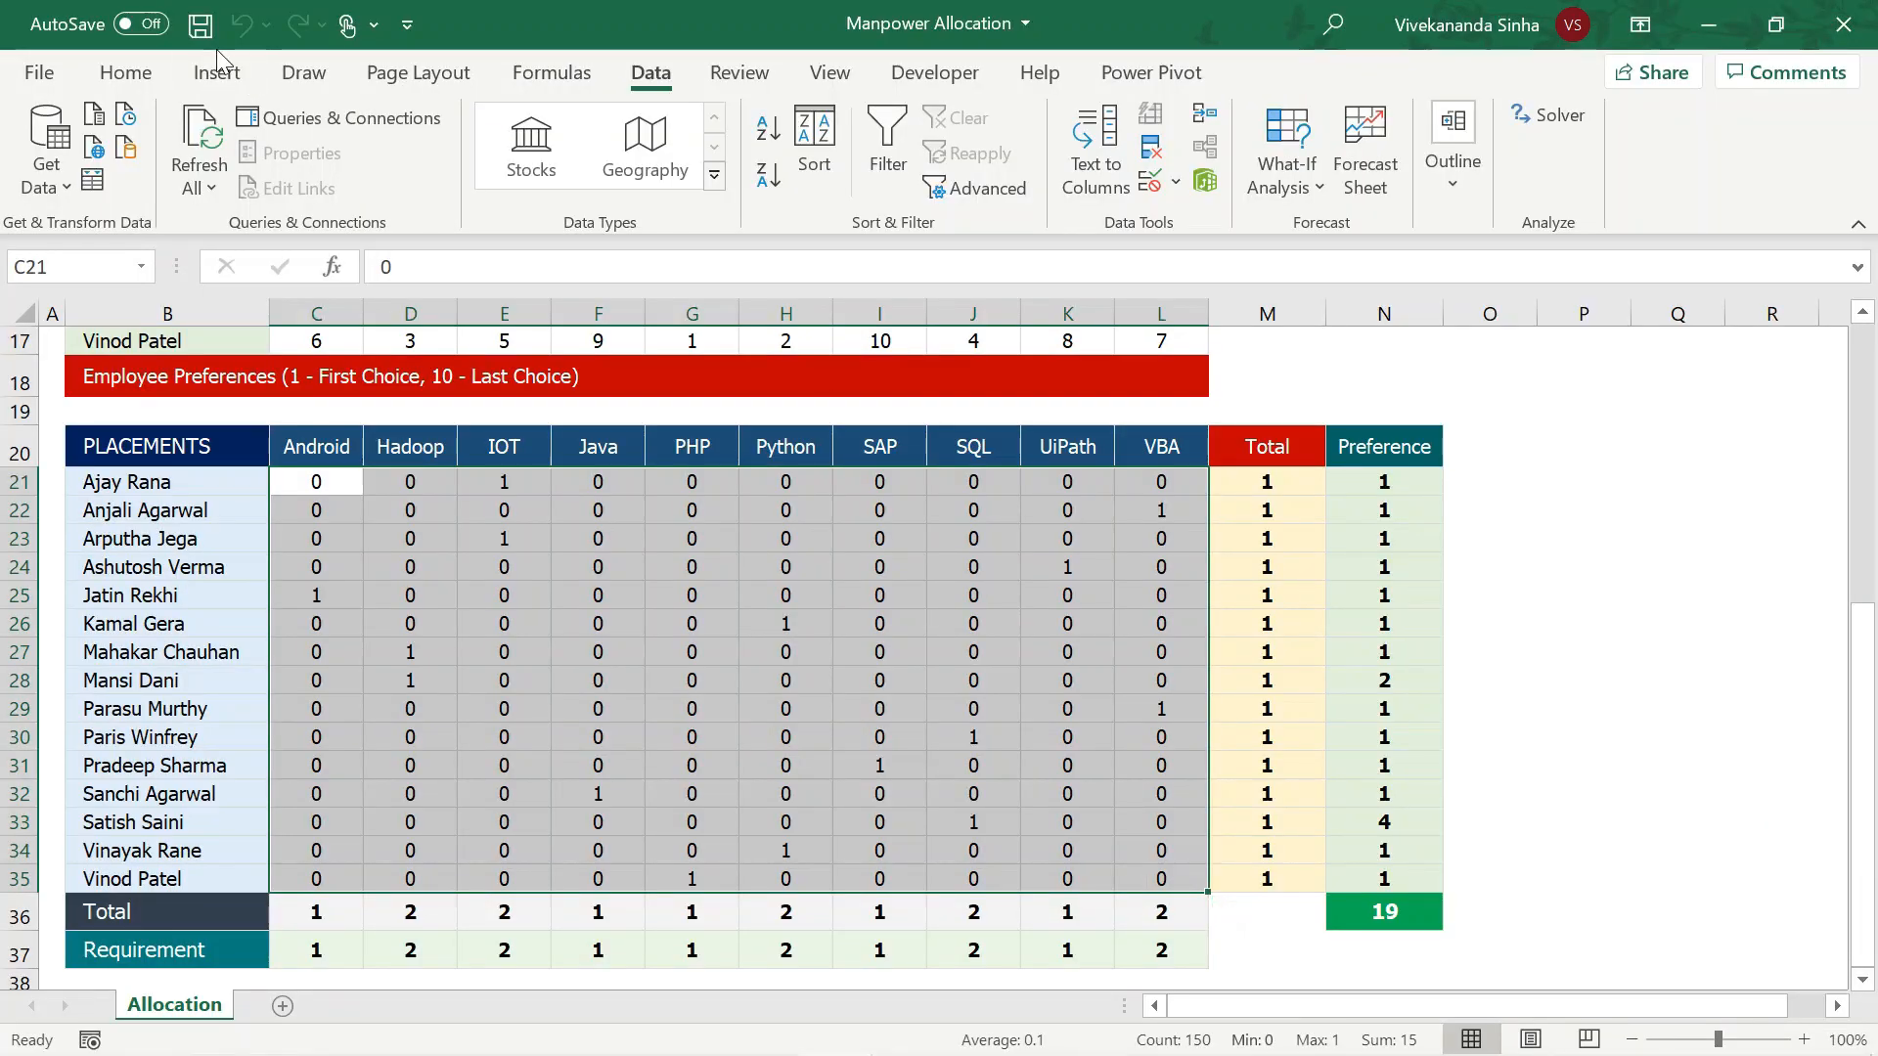
click(156, 74)
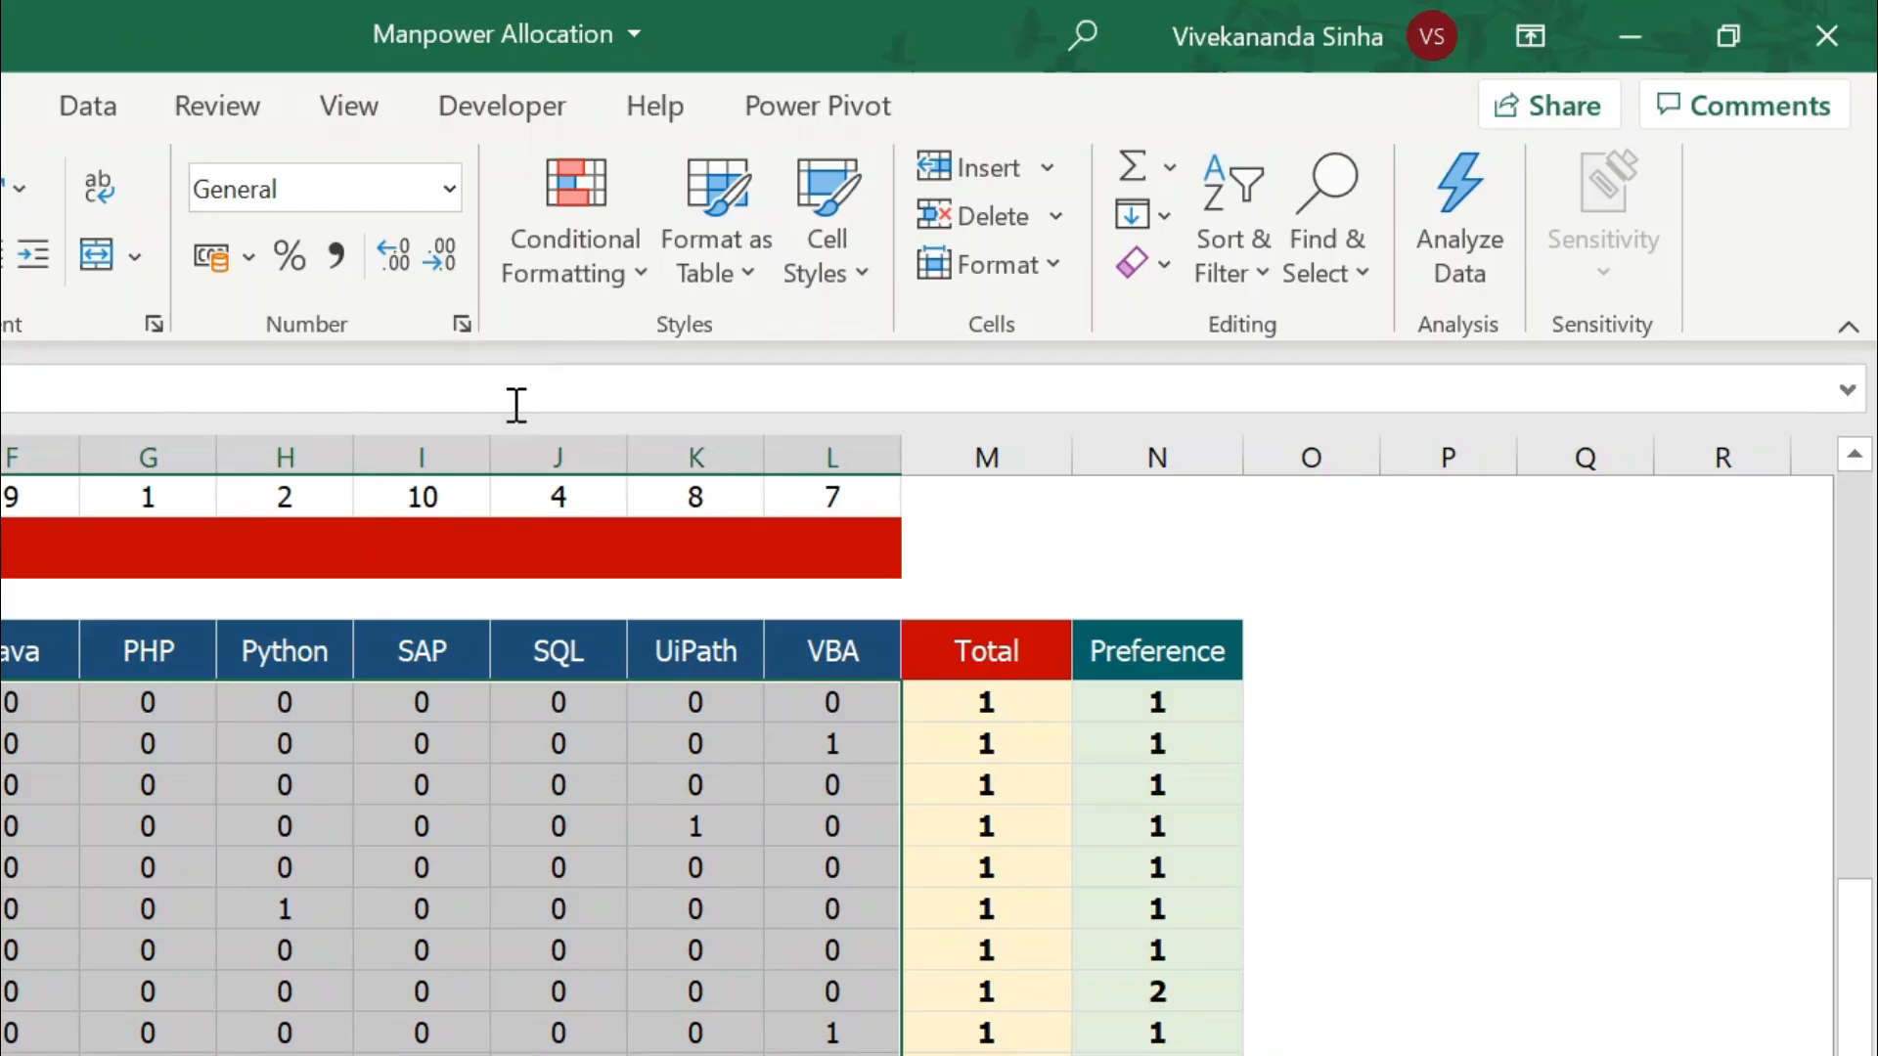
click(618, 274)
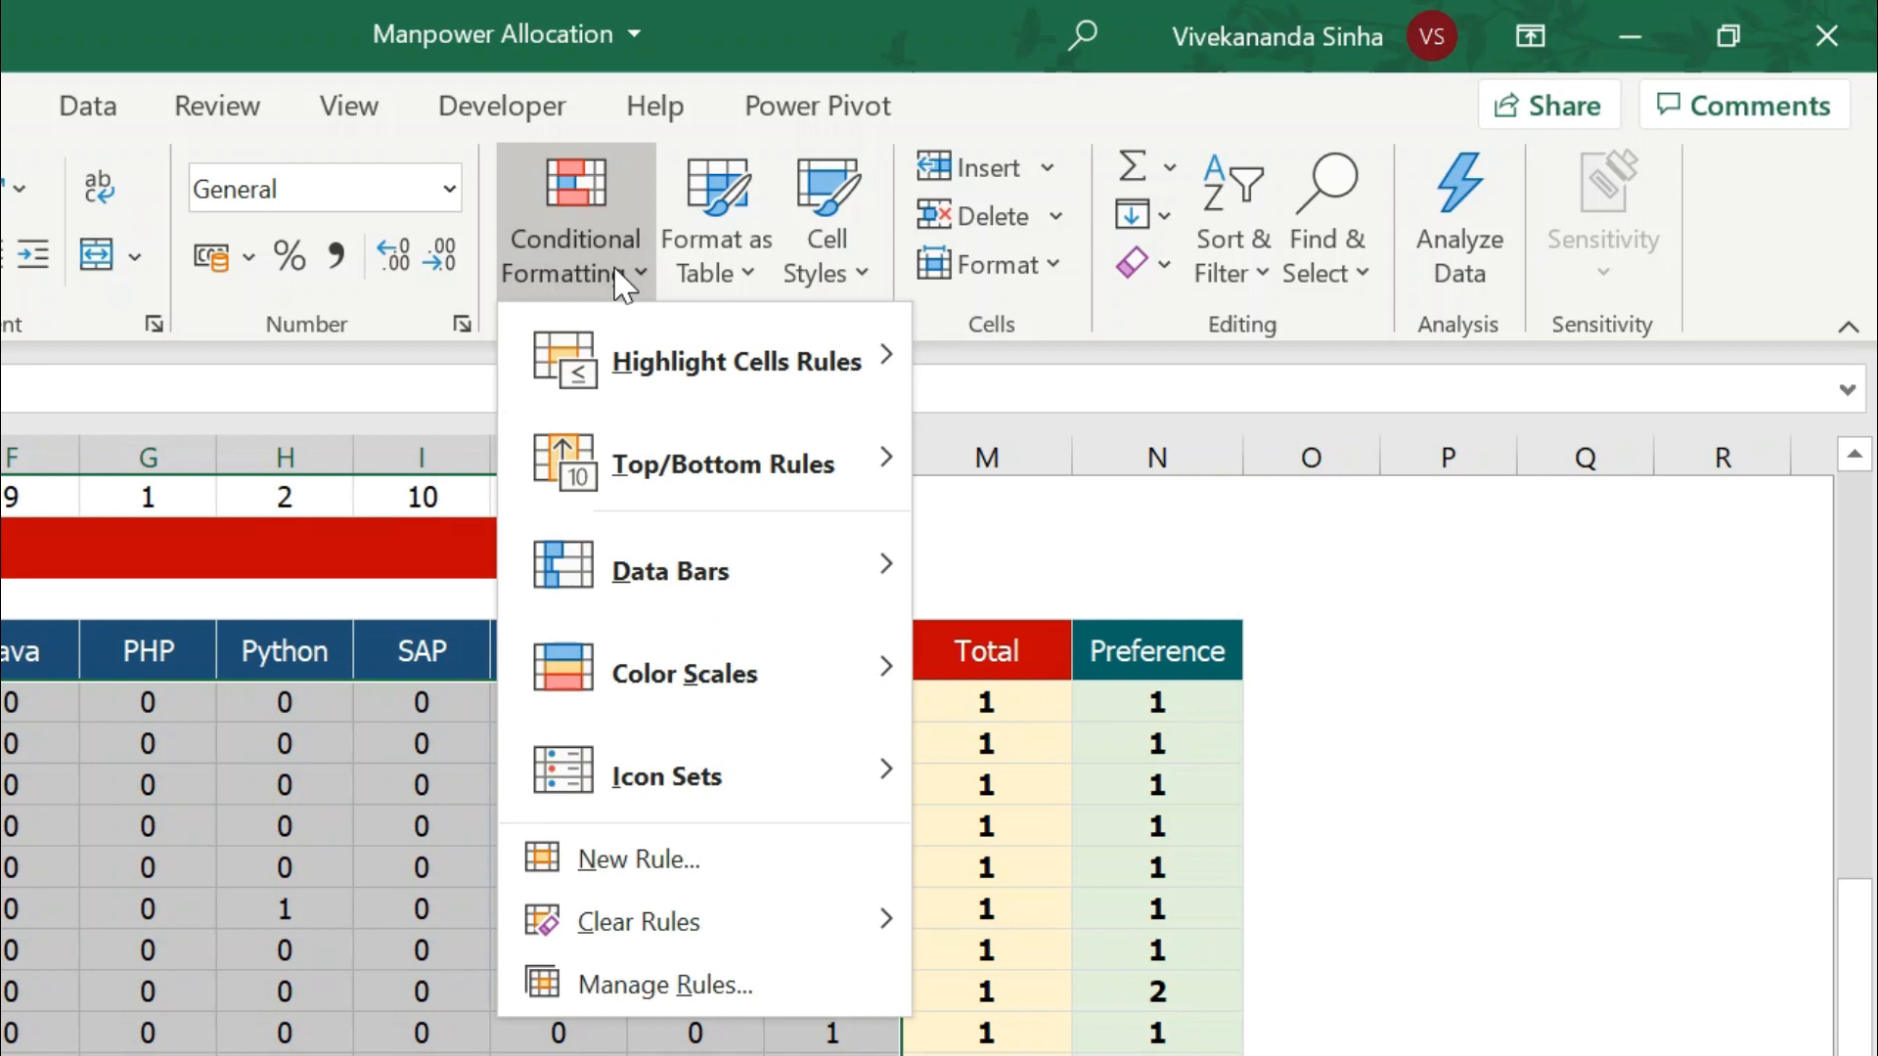
mouse_move(716, 392)
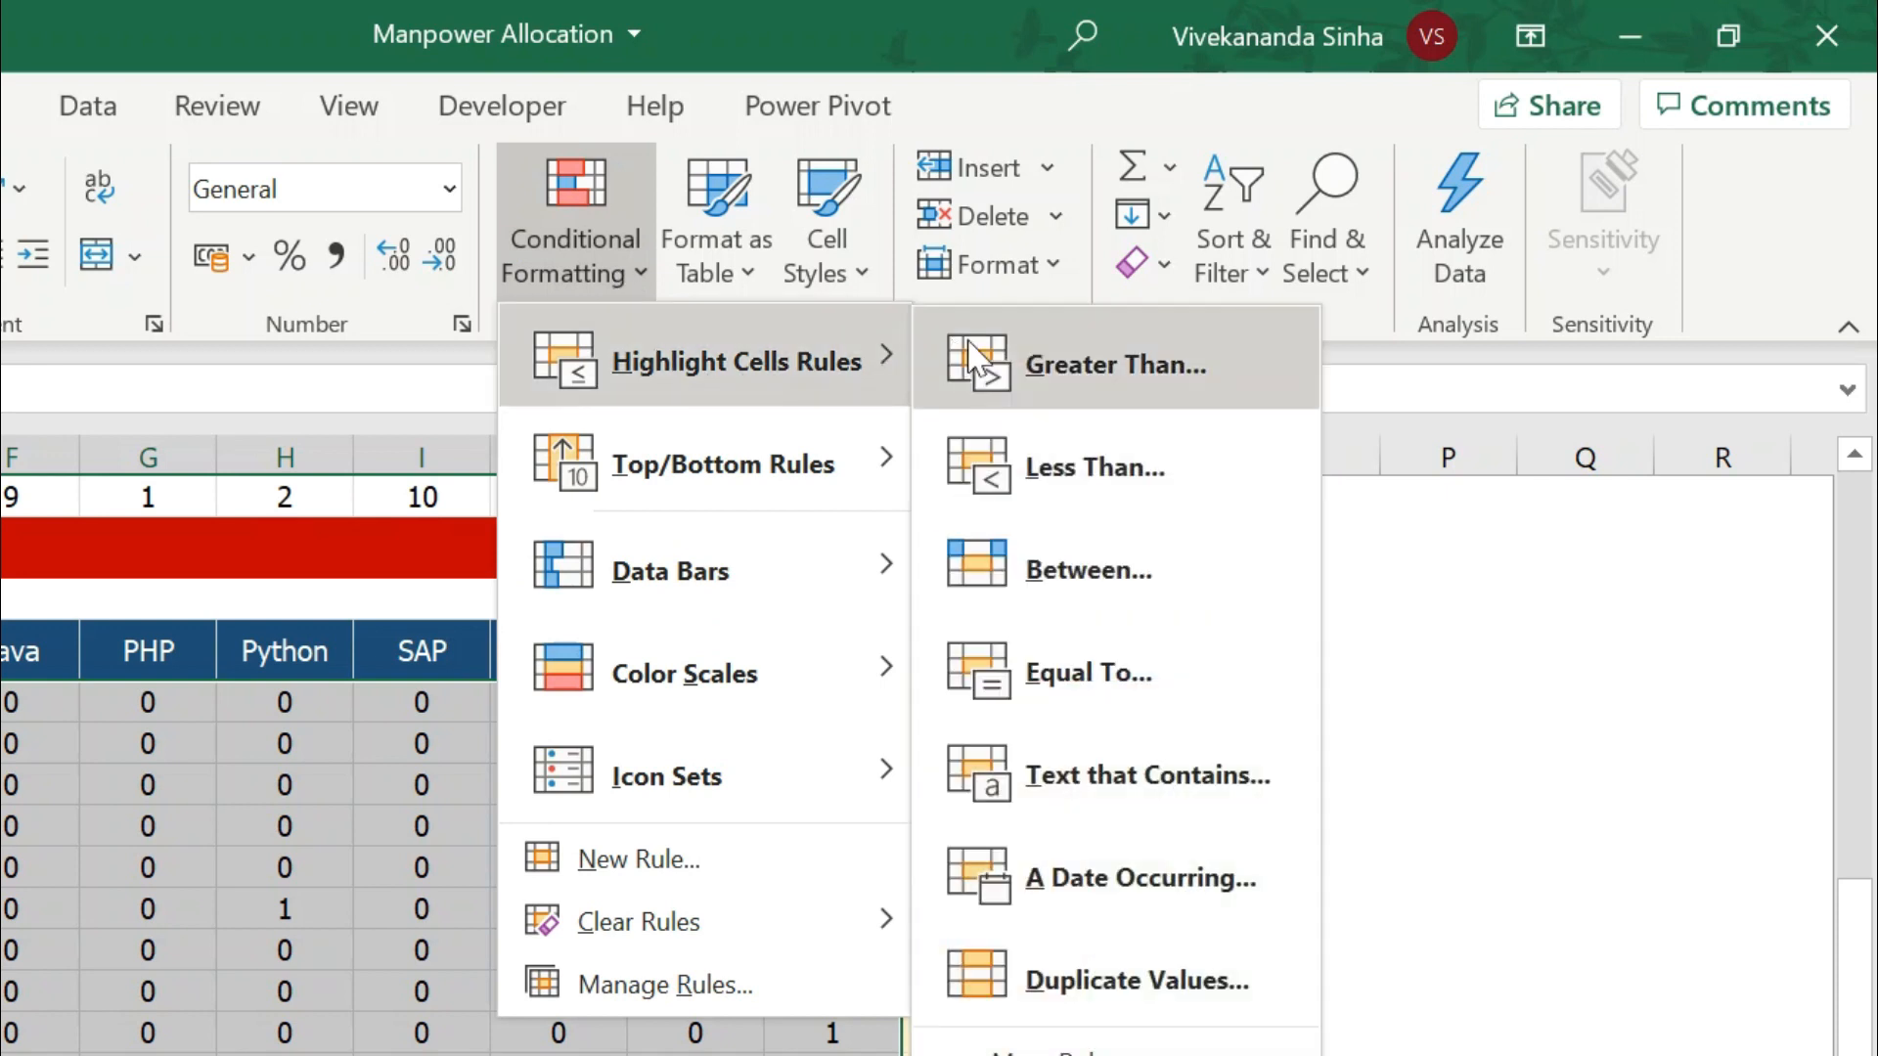
click(1088, 675)
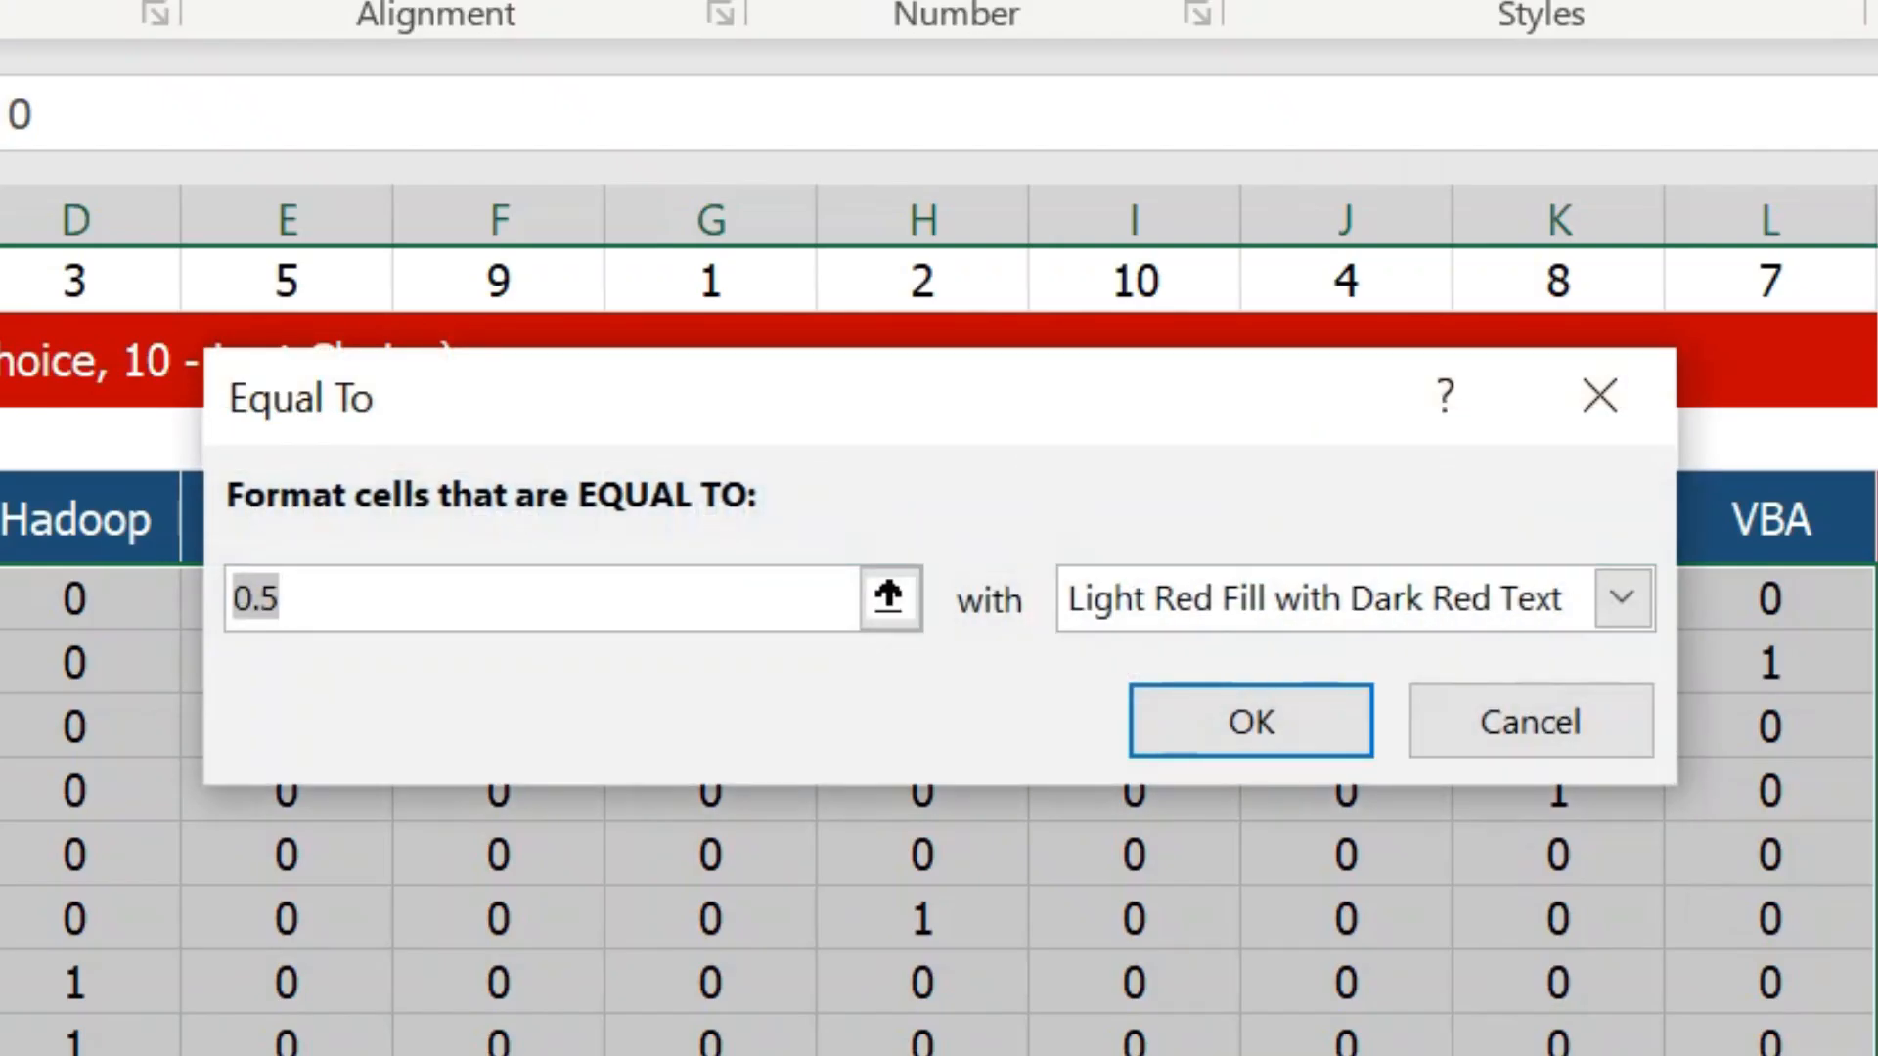
text(1)
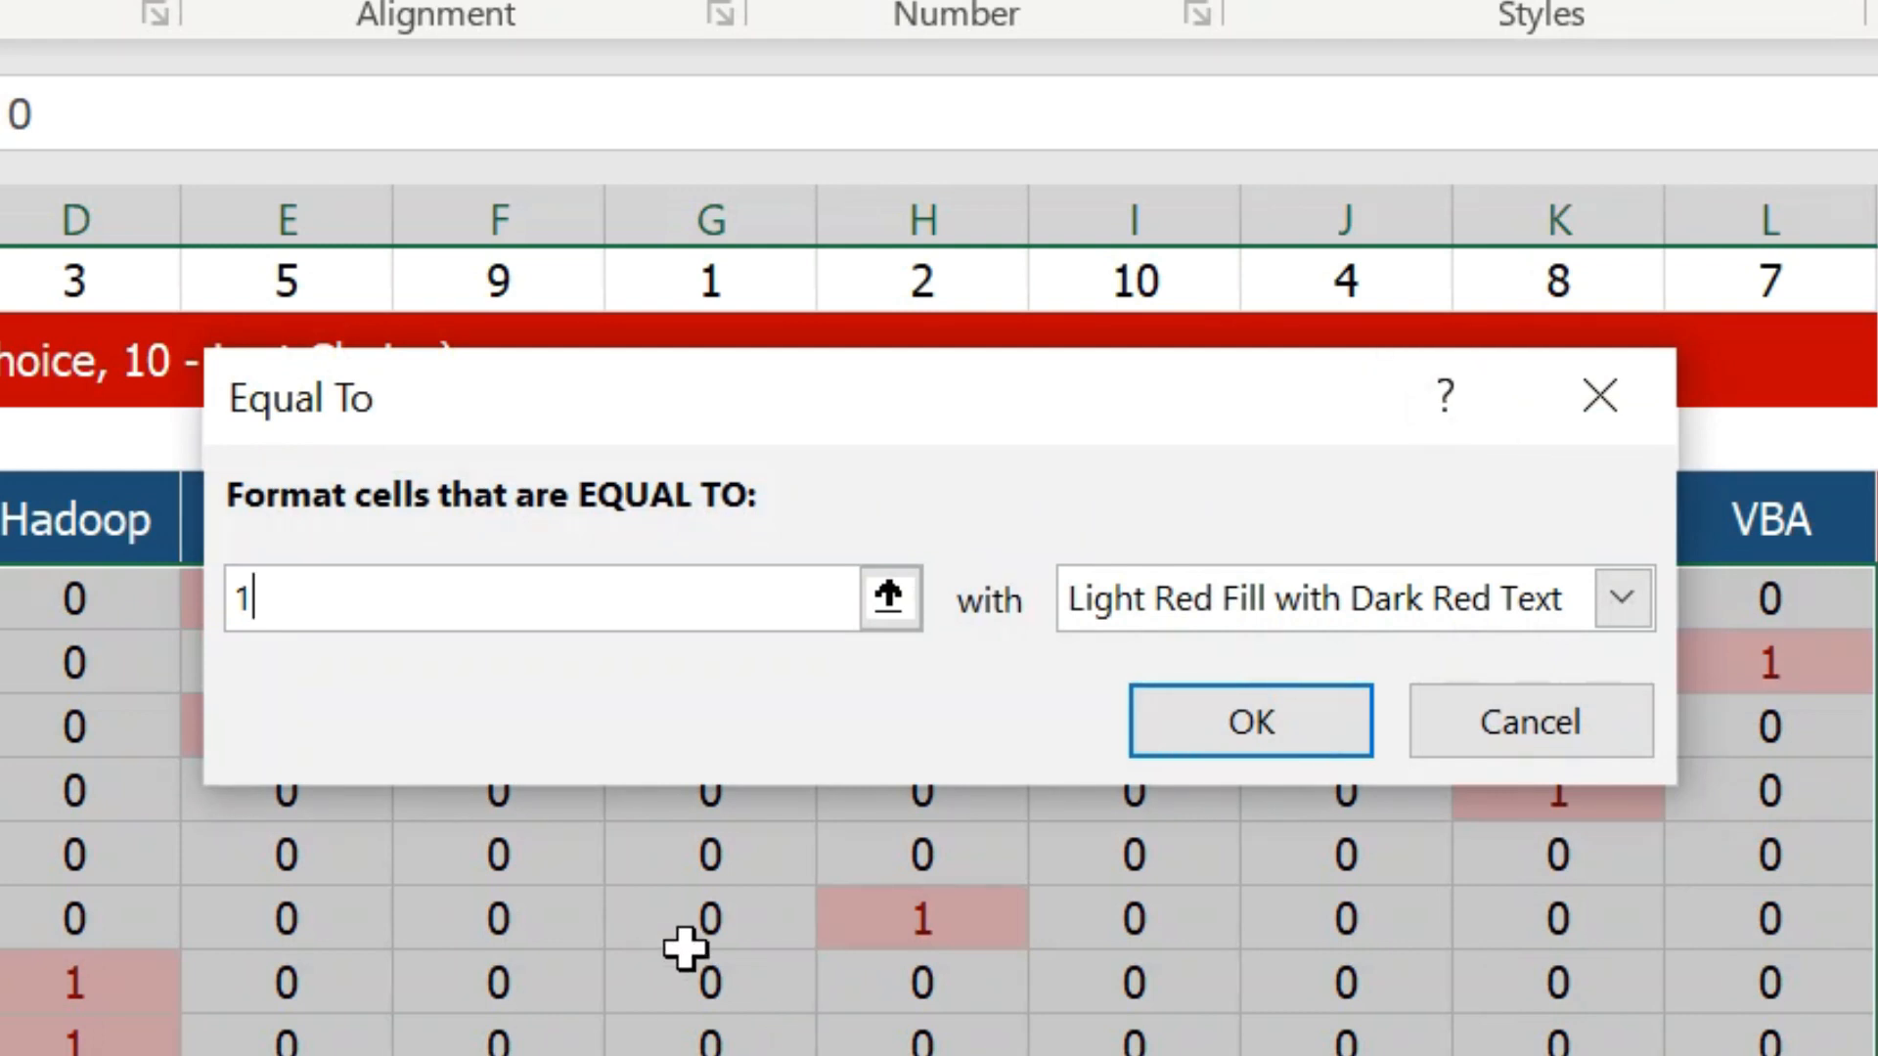
- Give the highlight rule a custom format with a light green fill and apply it to the placements
click(1284, 607)
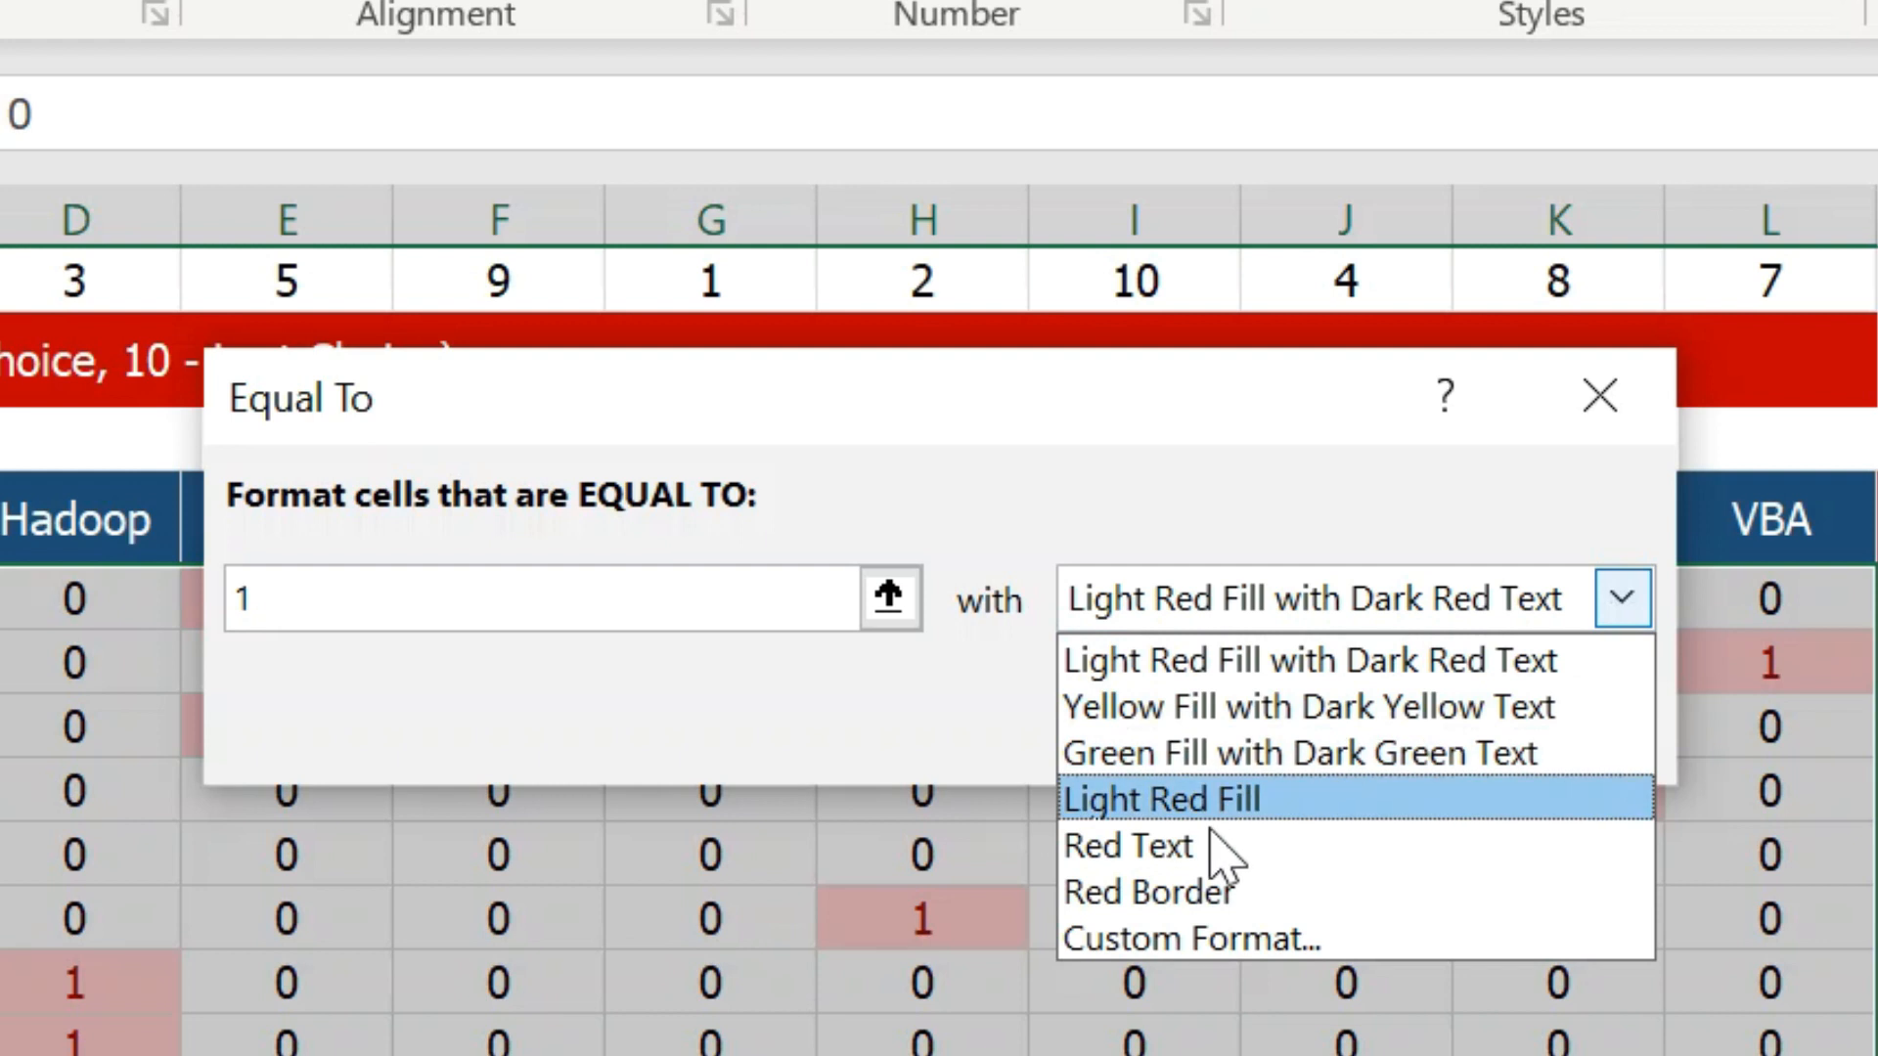
click(1189, 939)
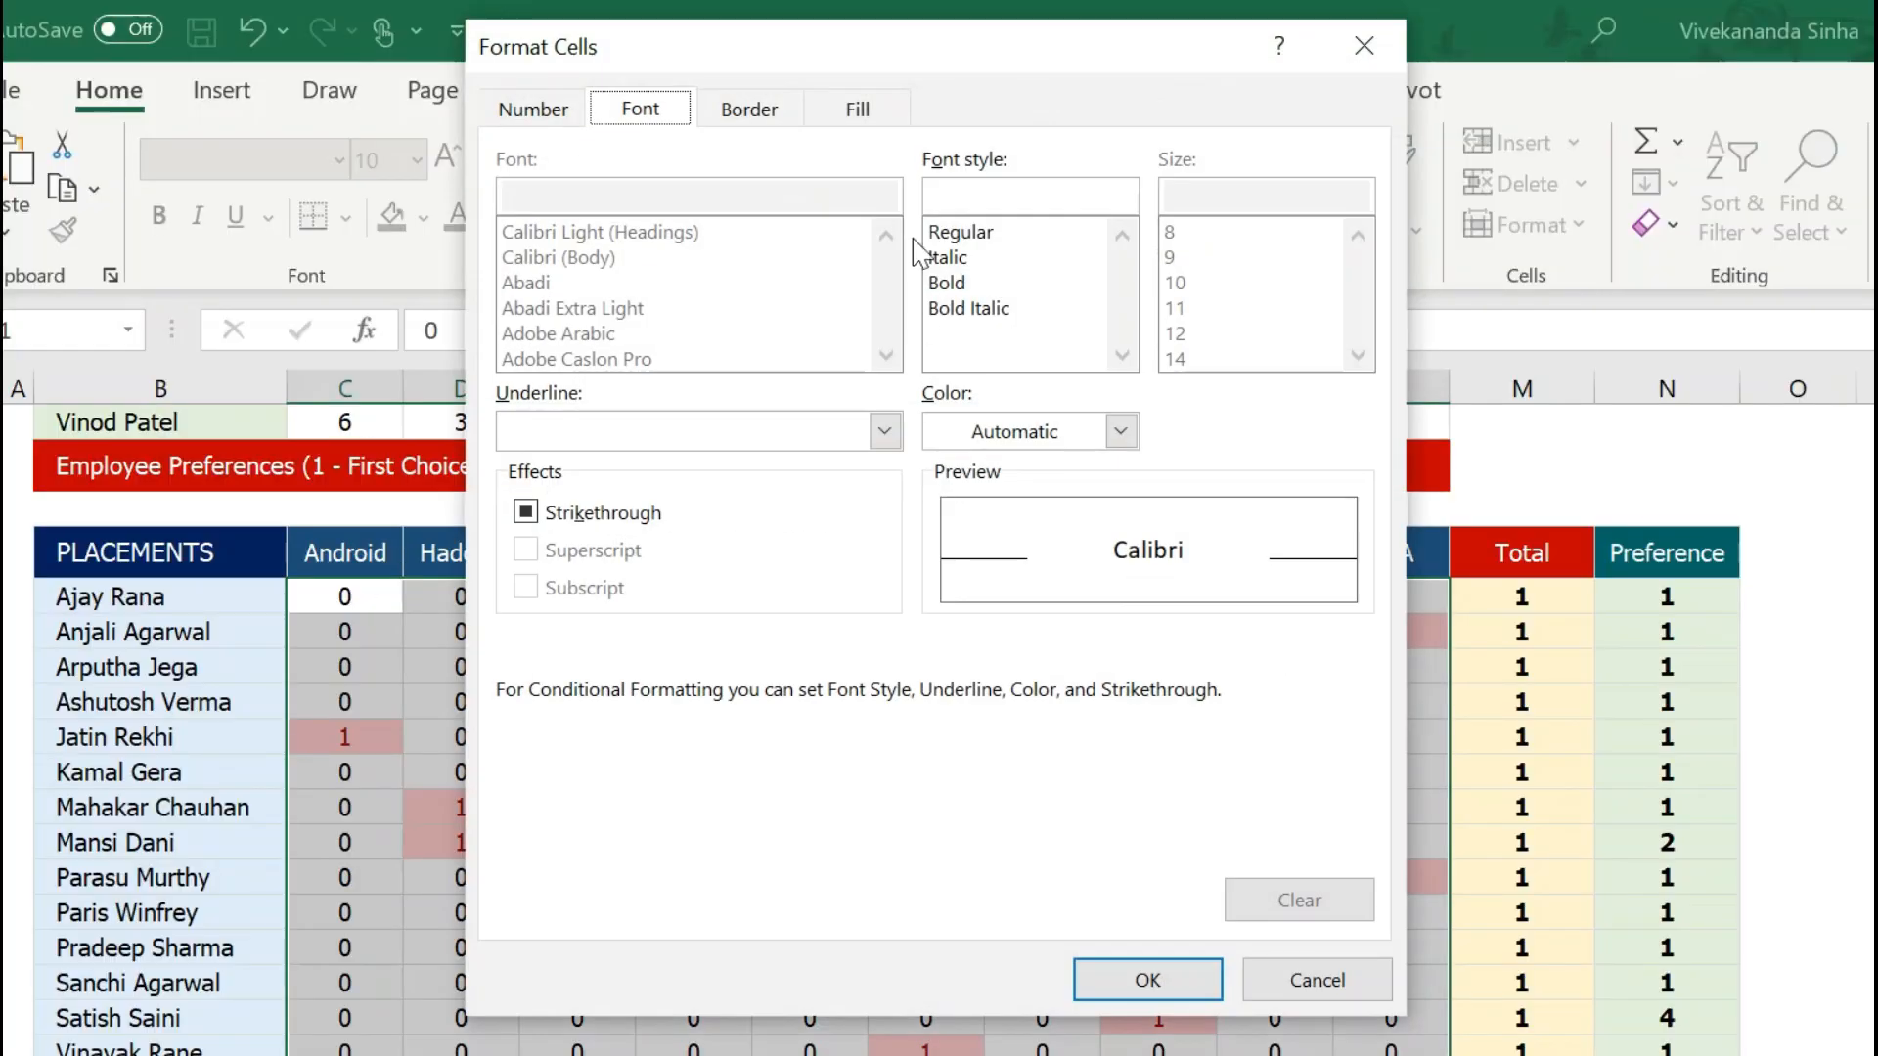
click(859, 109)
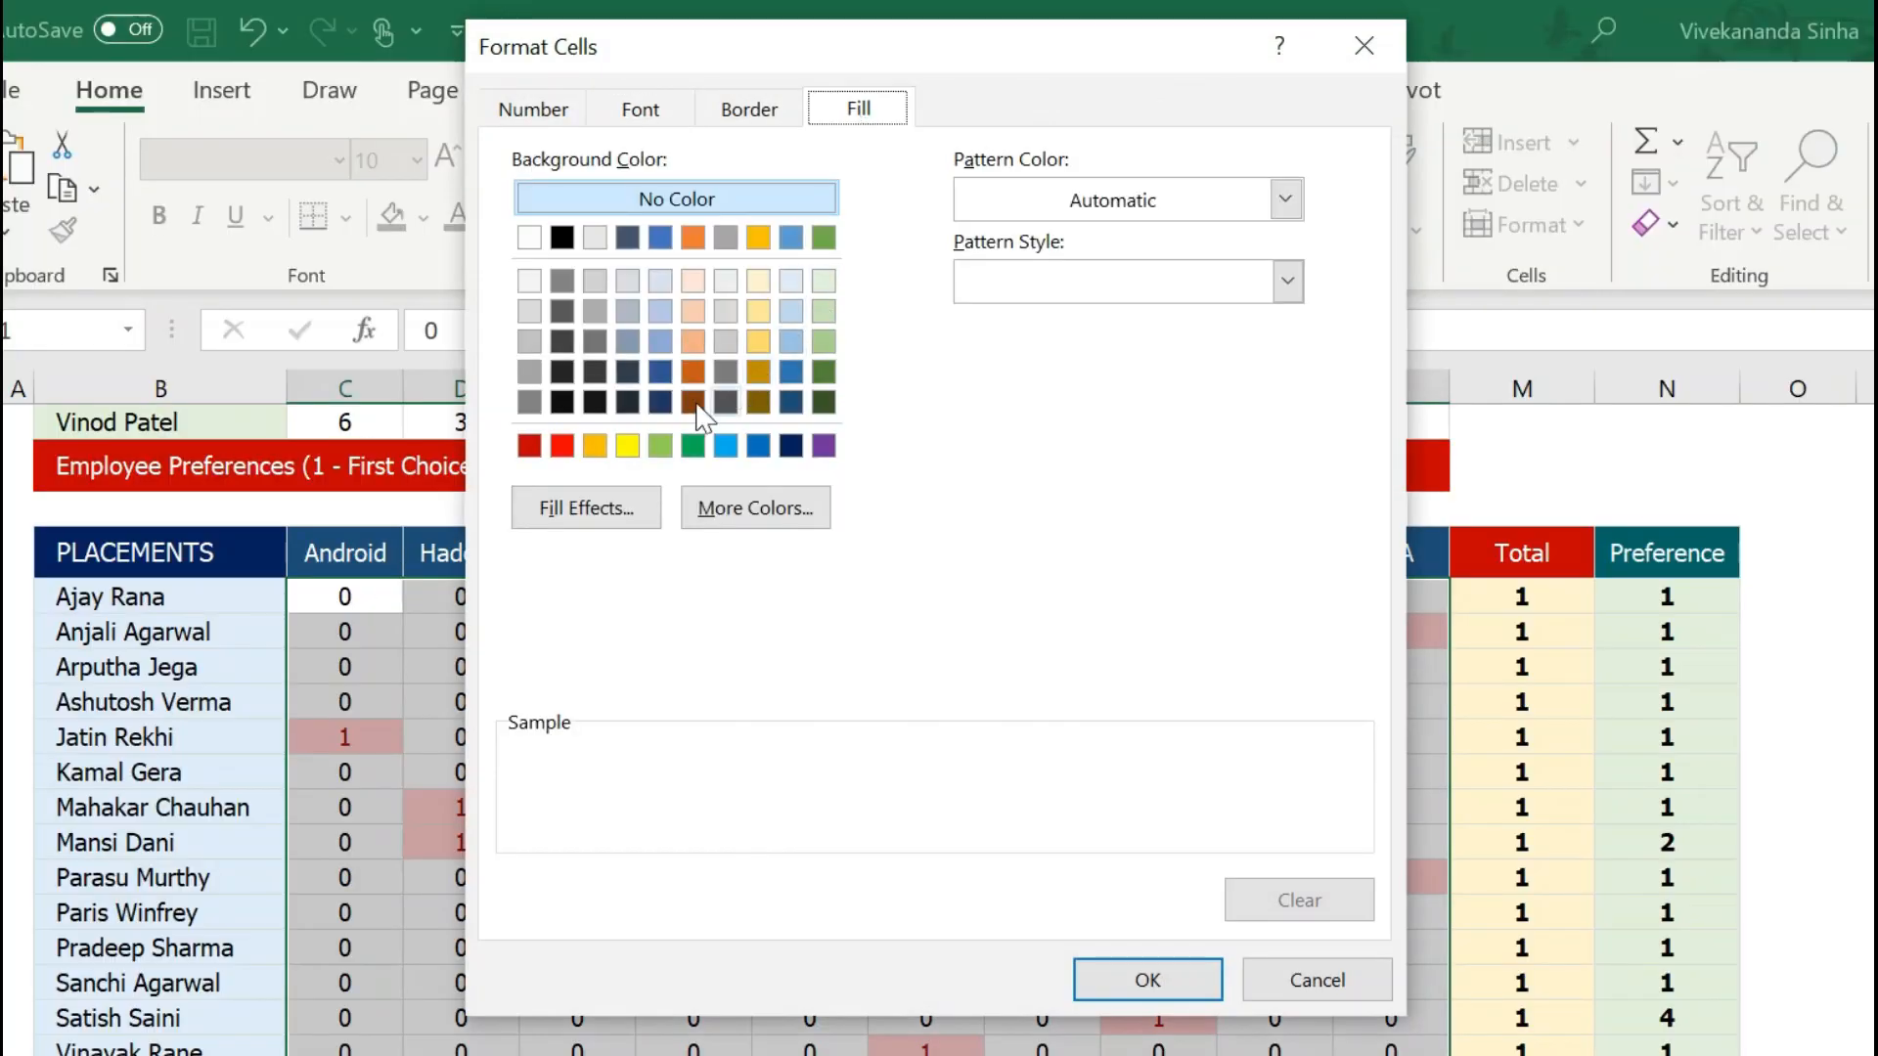
click(660, 445)
click(1105, 975)
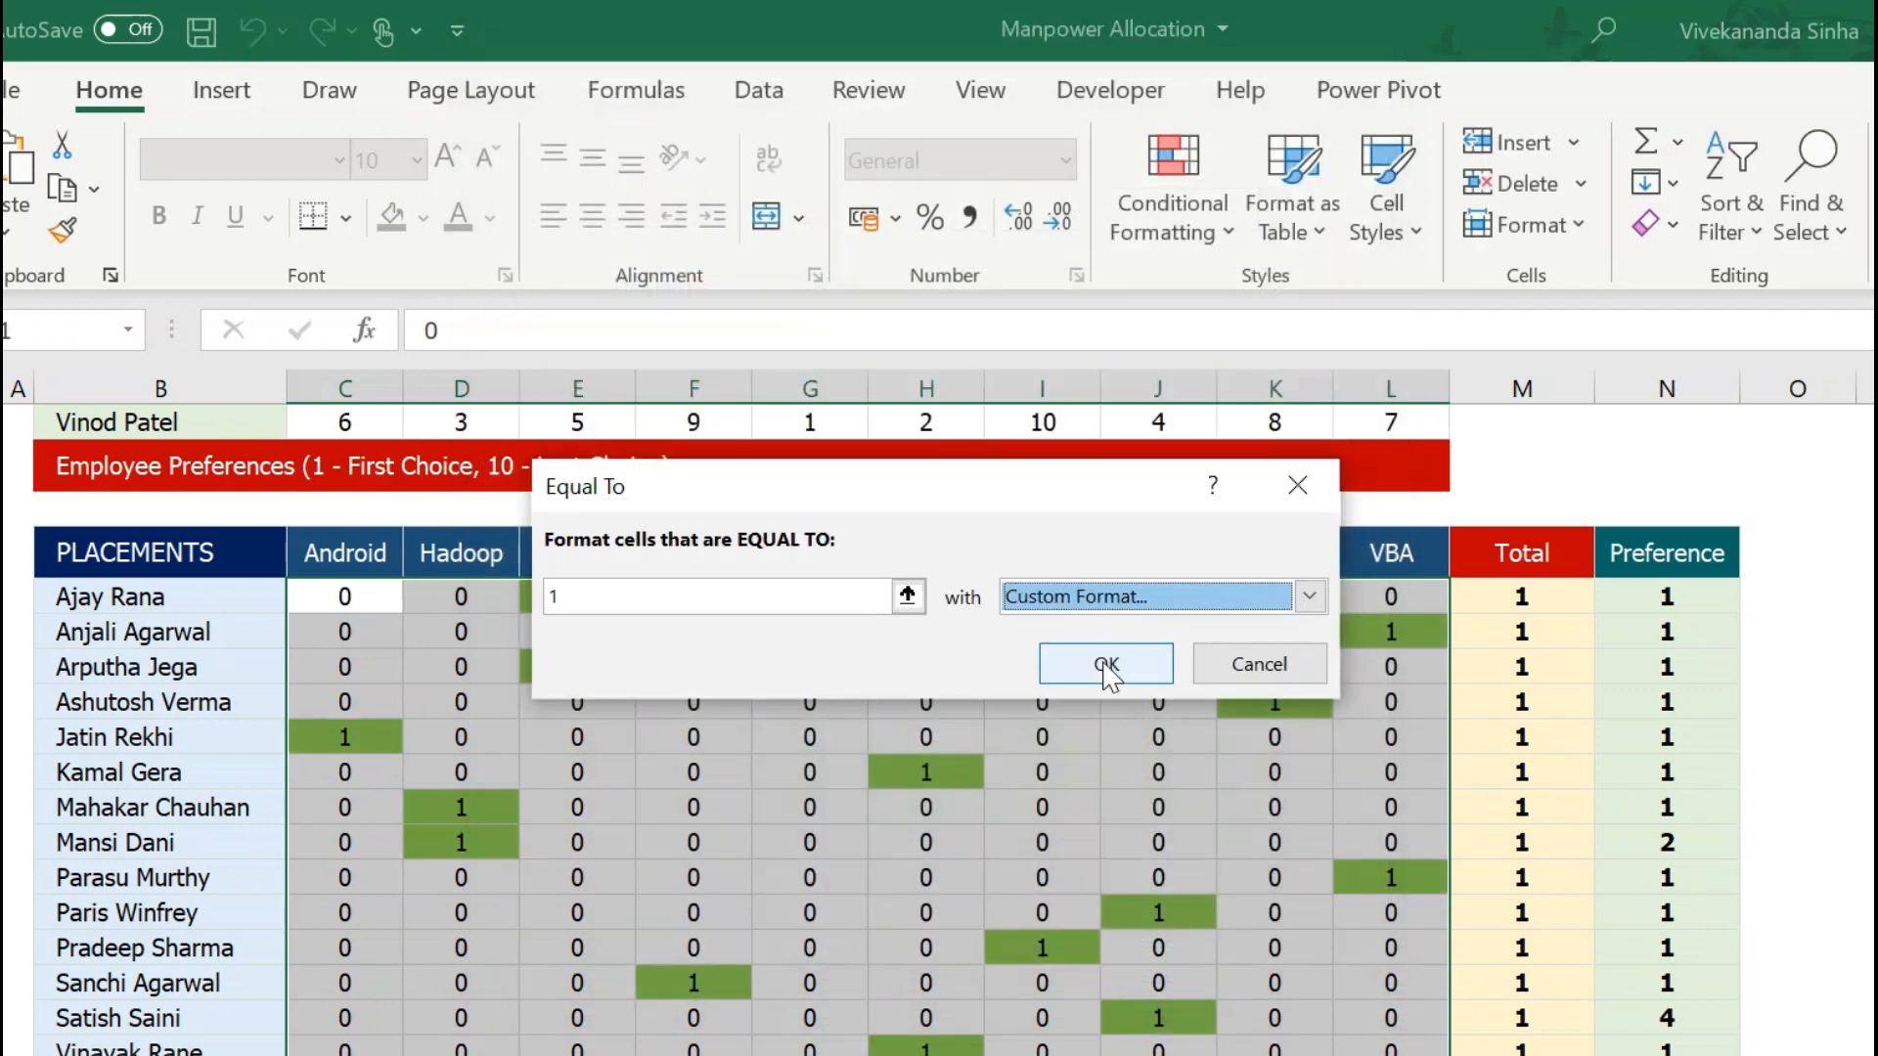
click(1108, 673)
click(934, 773)
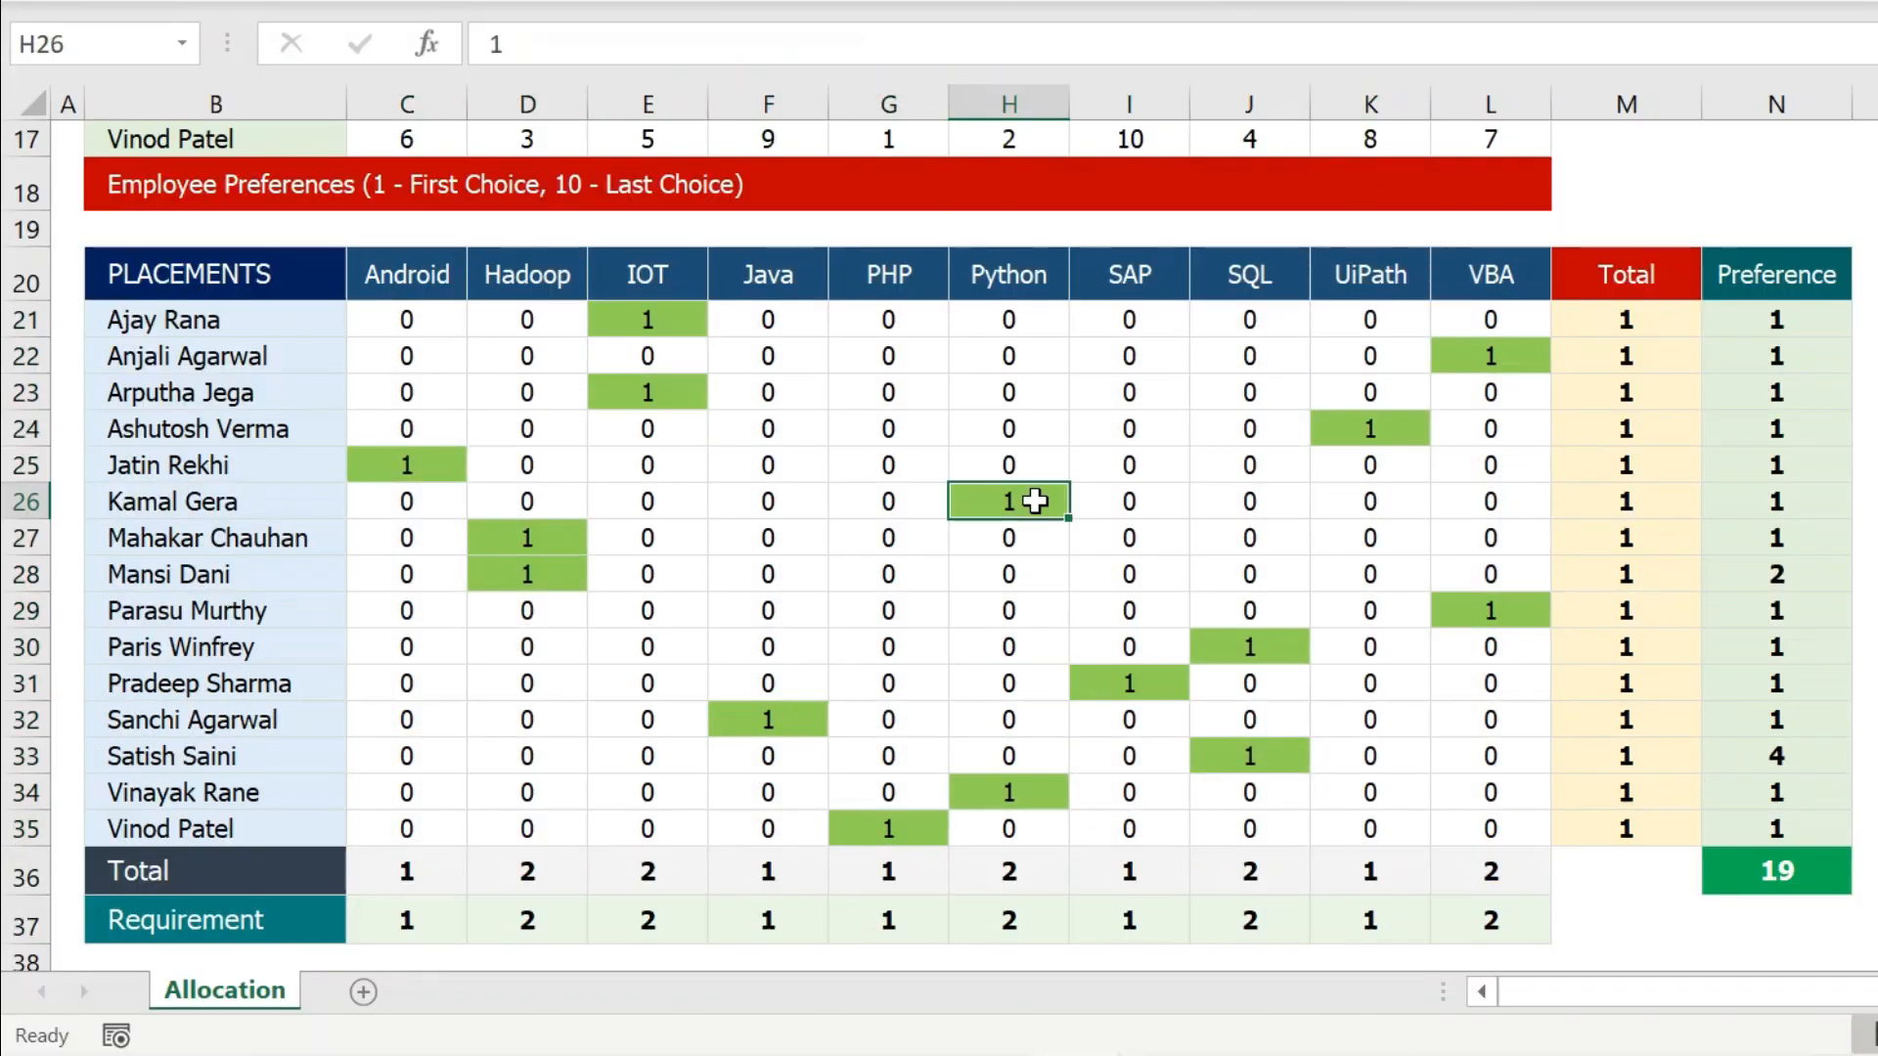
- Clear all the placement values in C21:L35
drag(396, 321, 1467, 818)
key(Delete)
click(420, 326)
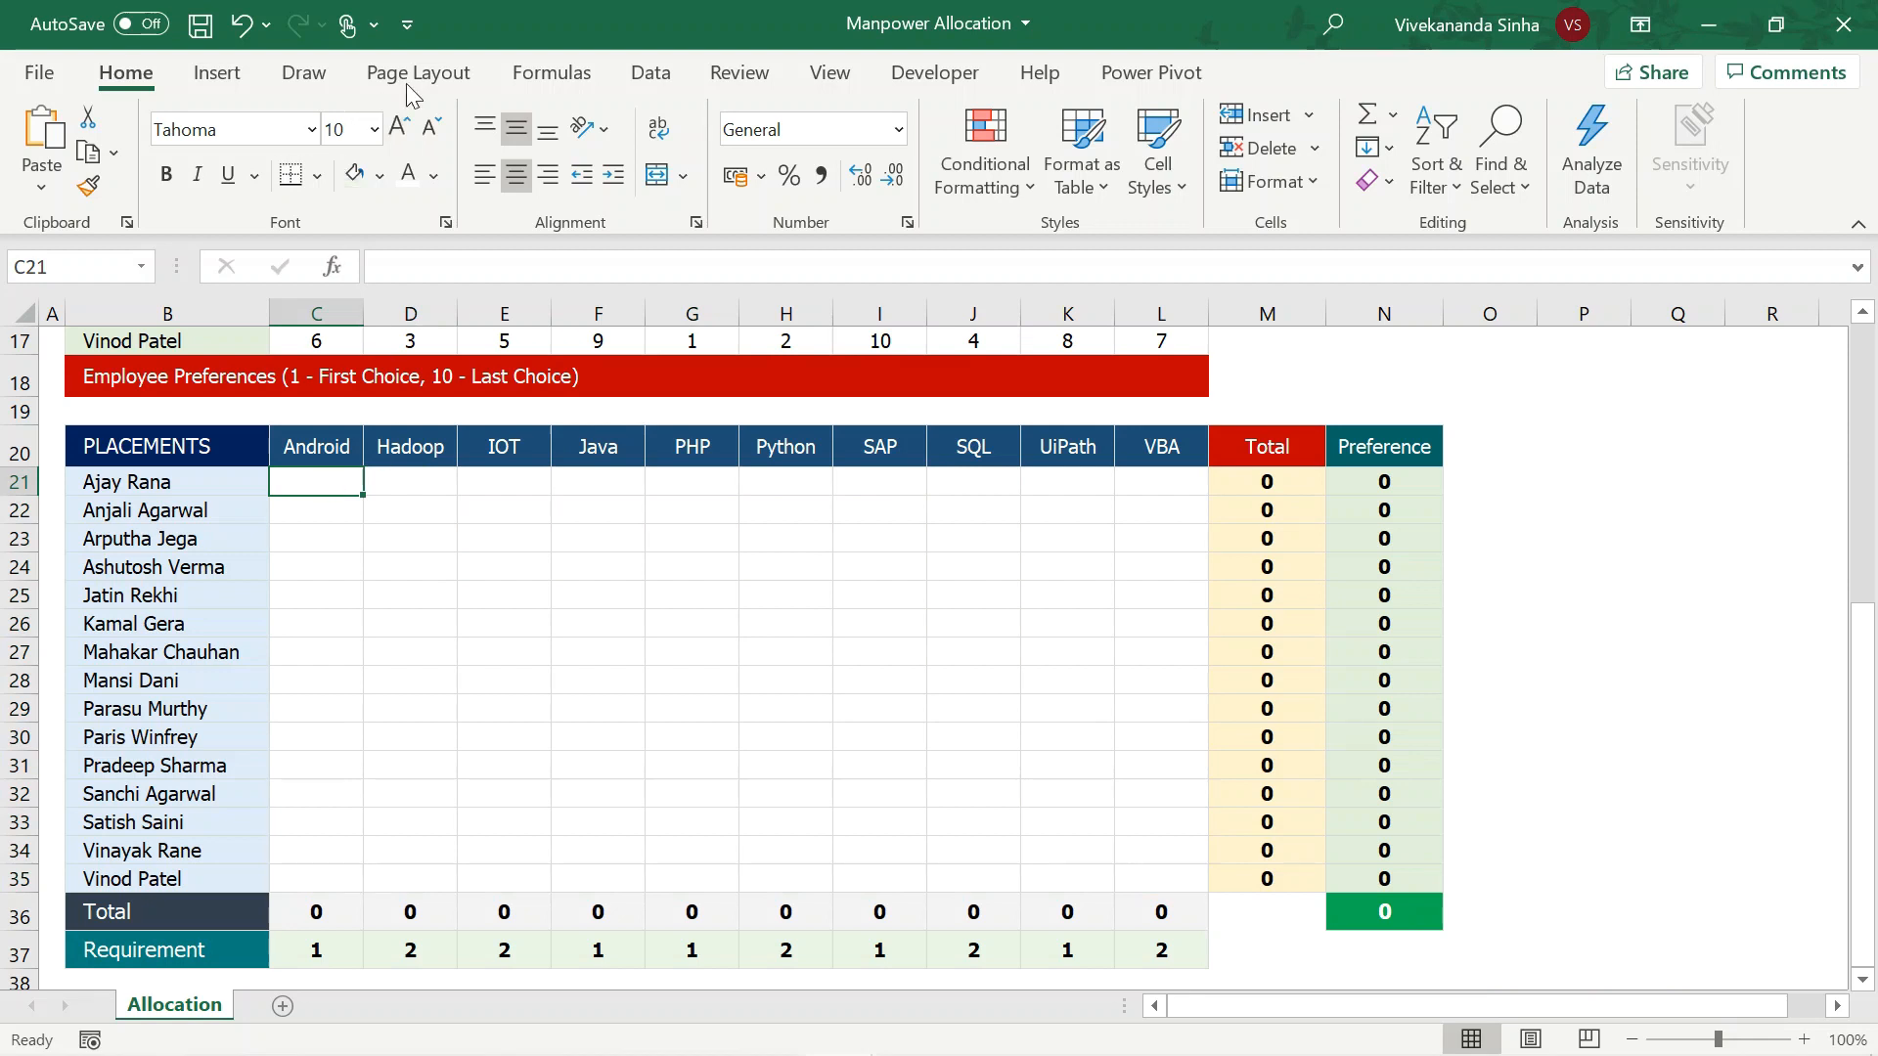
- Run Solver again with the existing objective, constraints and Simplex LP method, and keep its solution
click(646, 75)
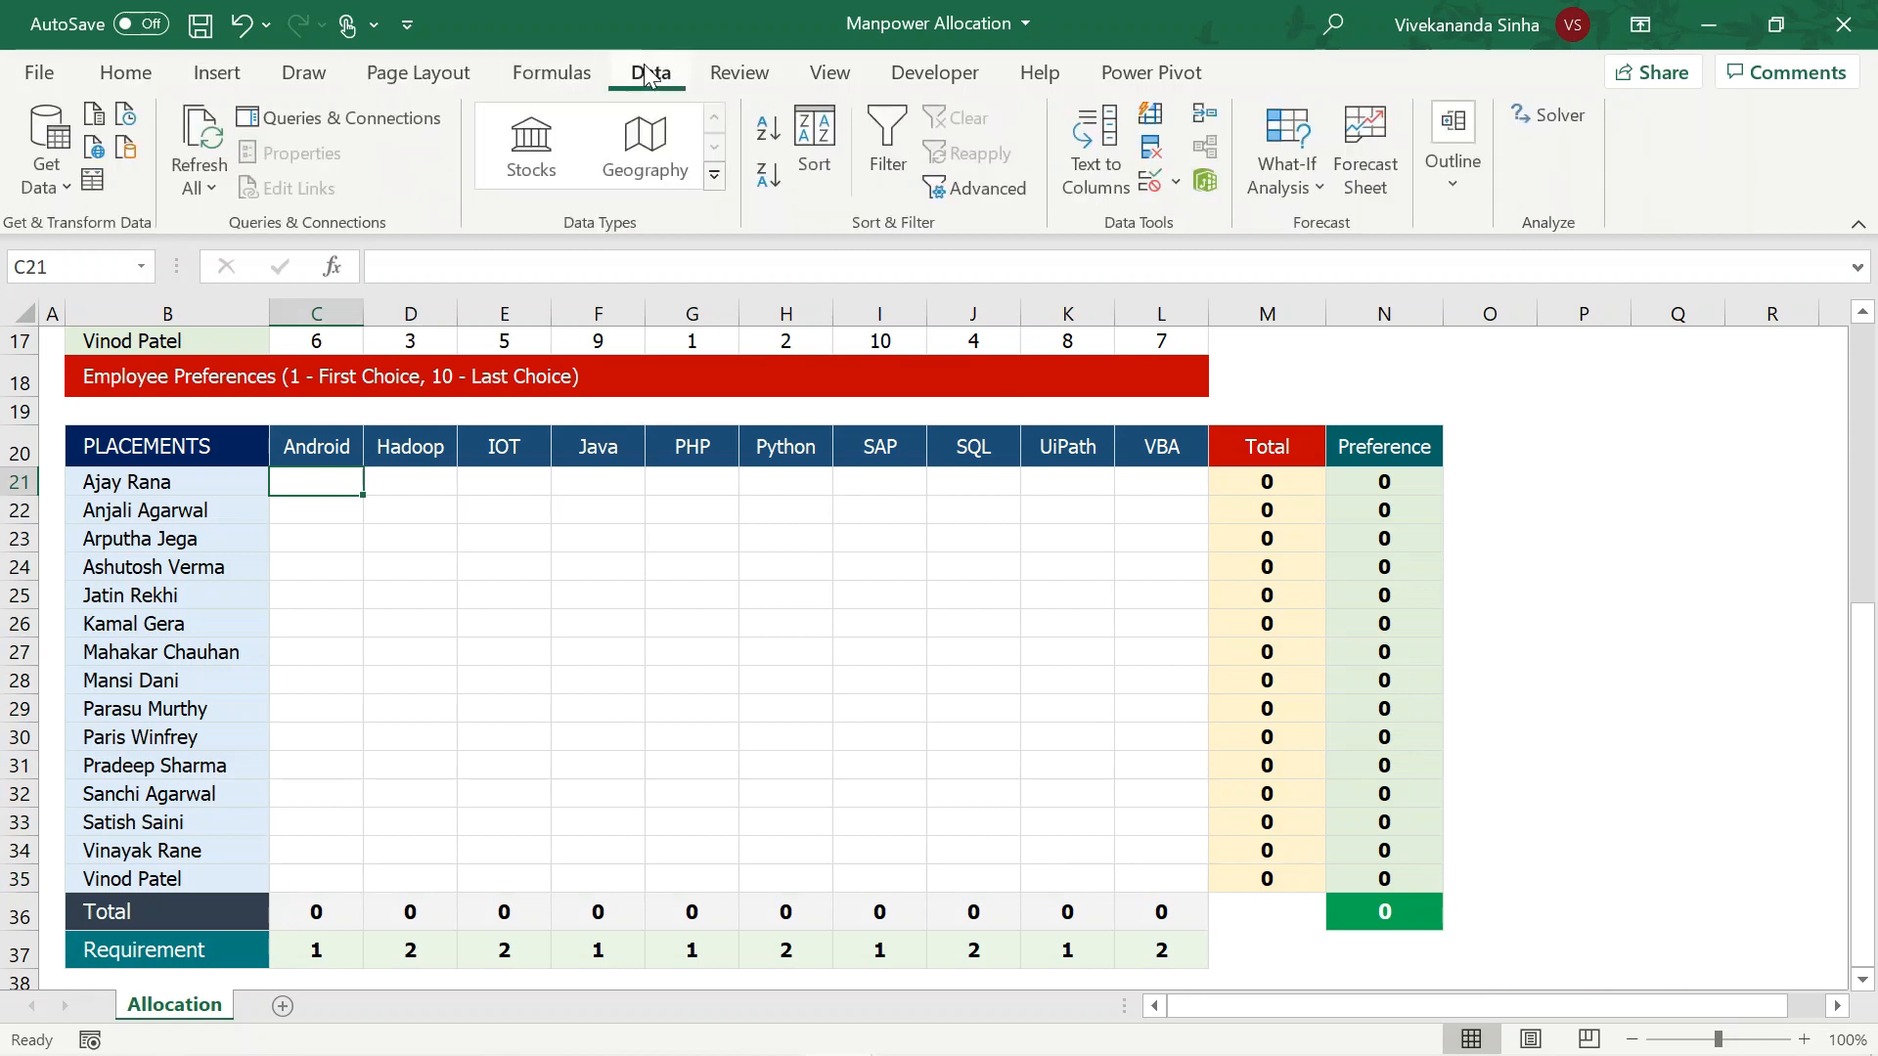
click(1548, 116)
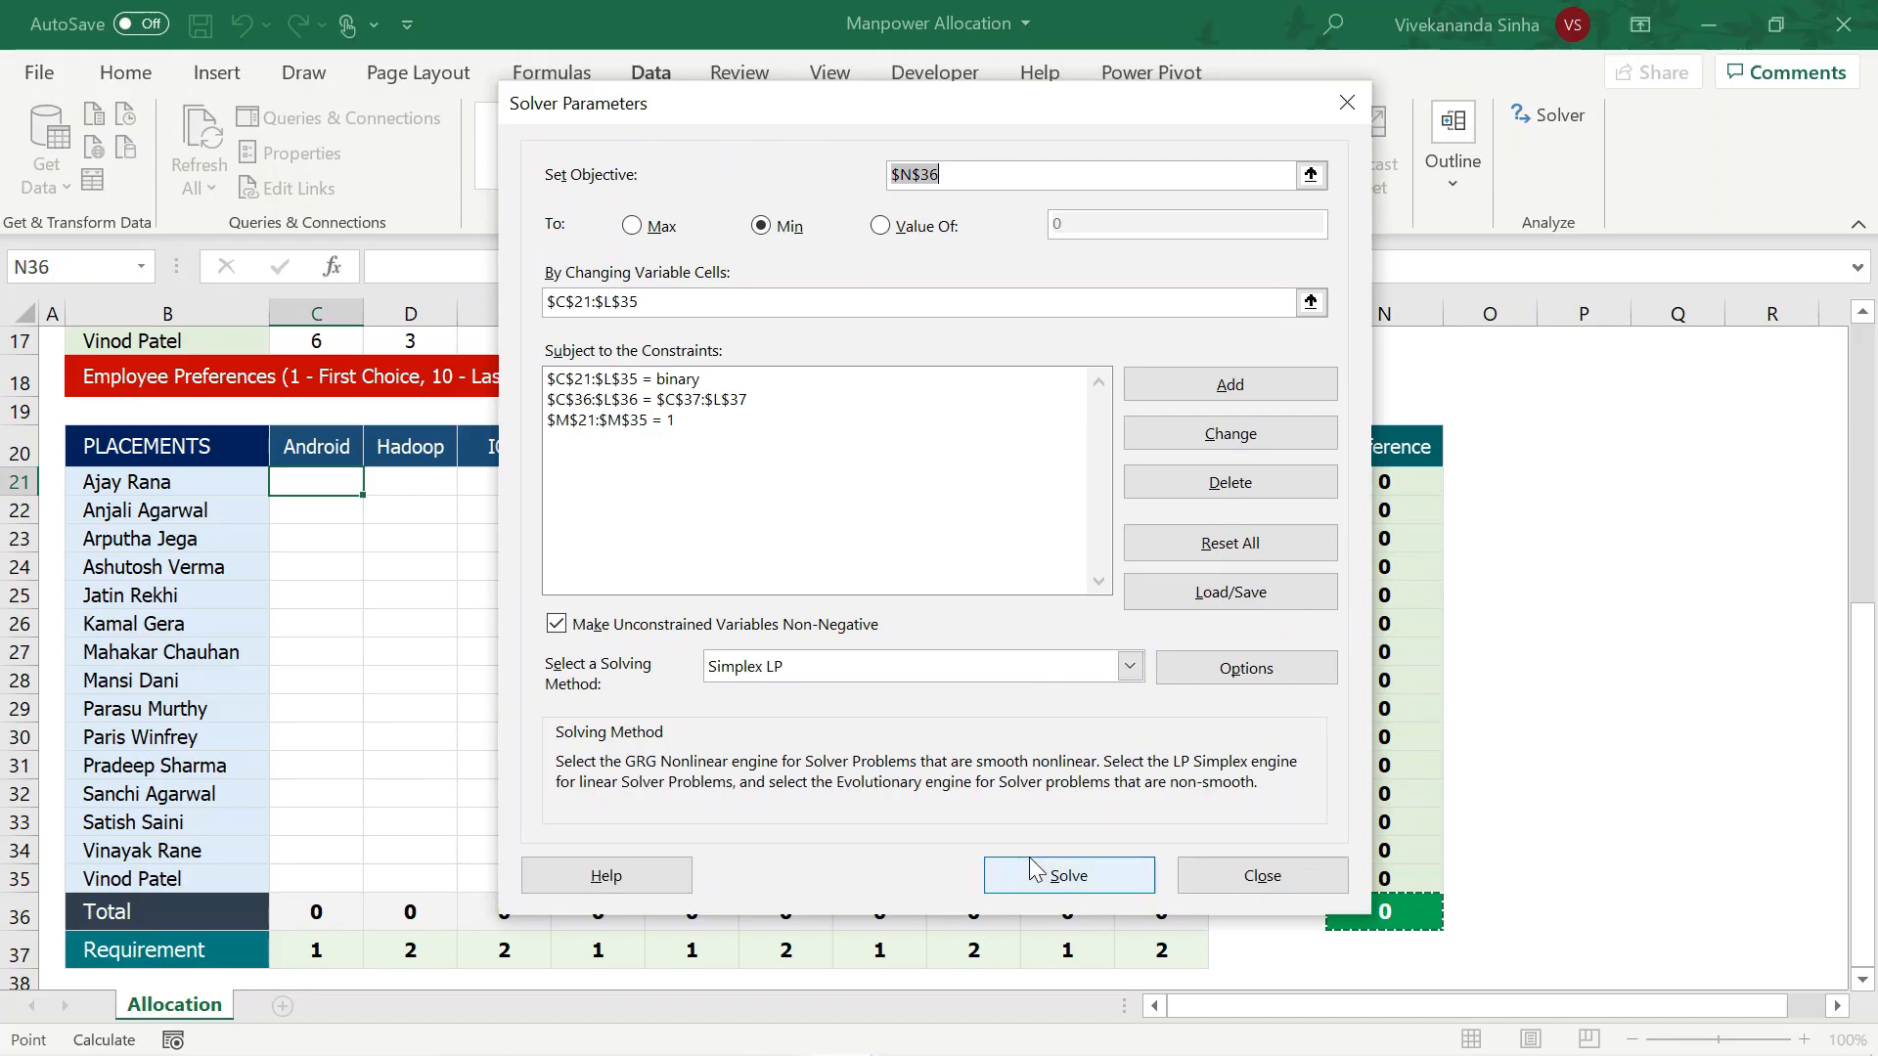
click(1032, 870)
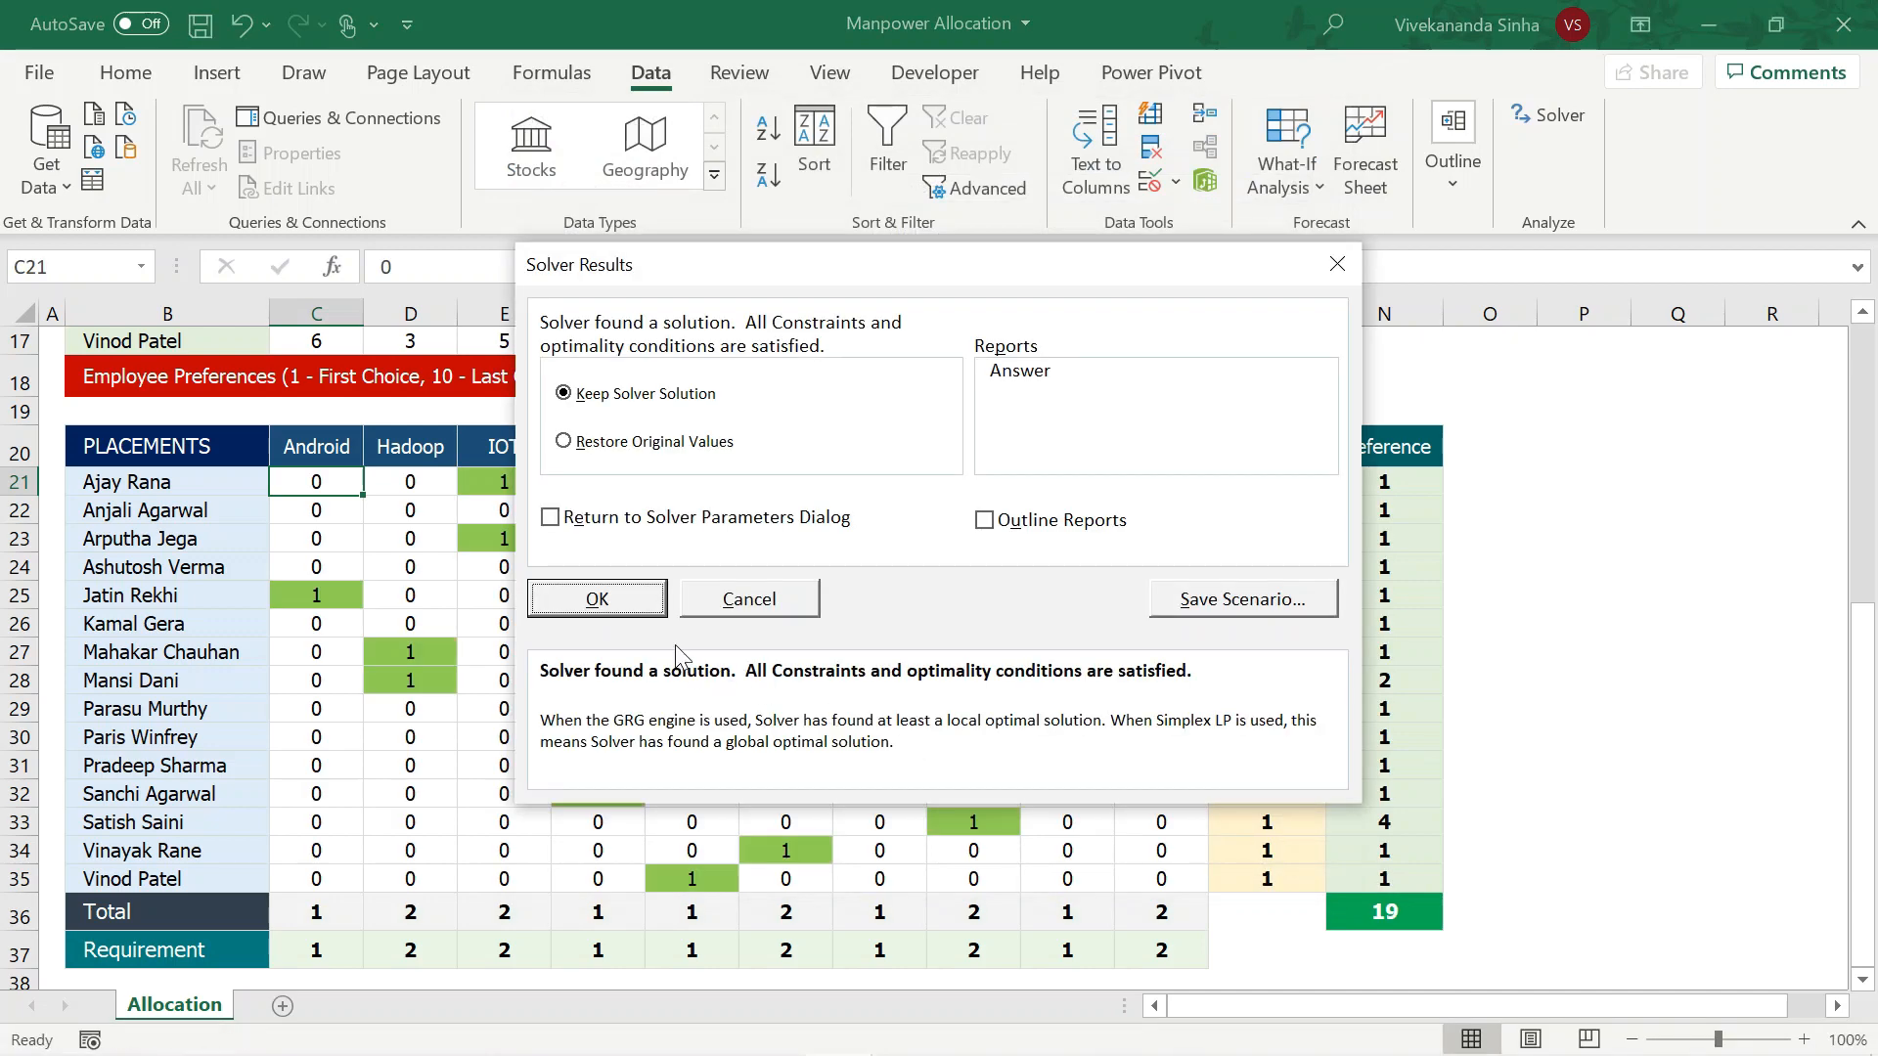
click(607, 597)
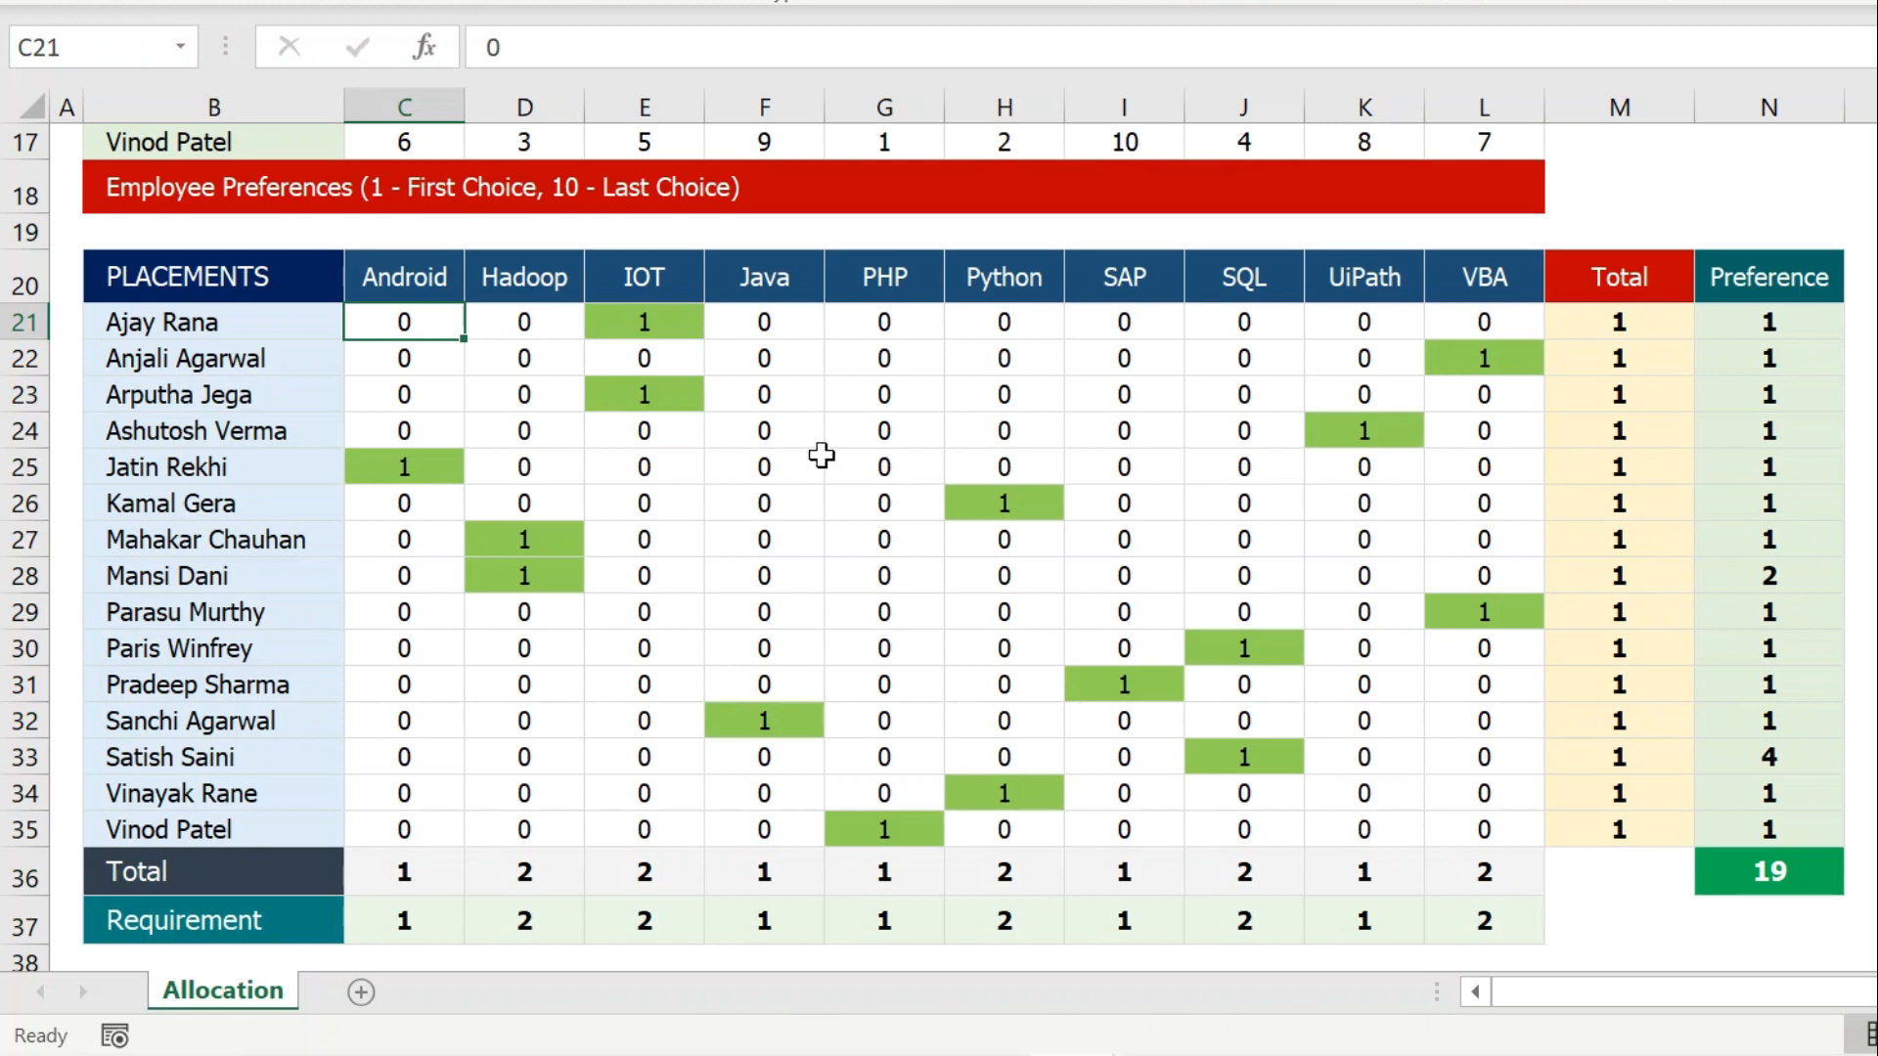
scroll(871, 384, up, 5)
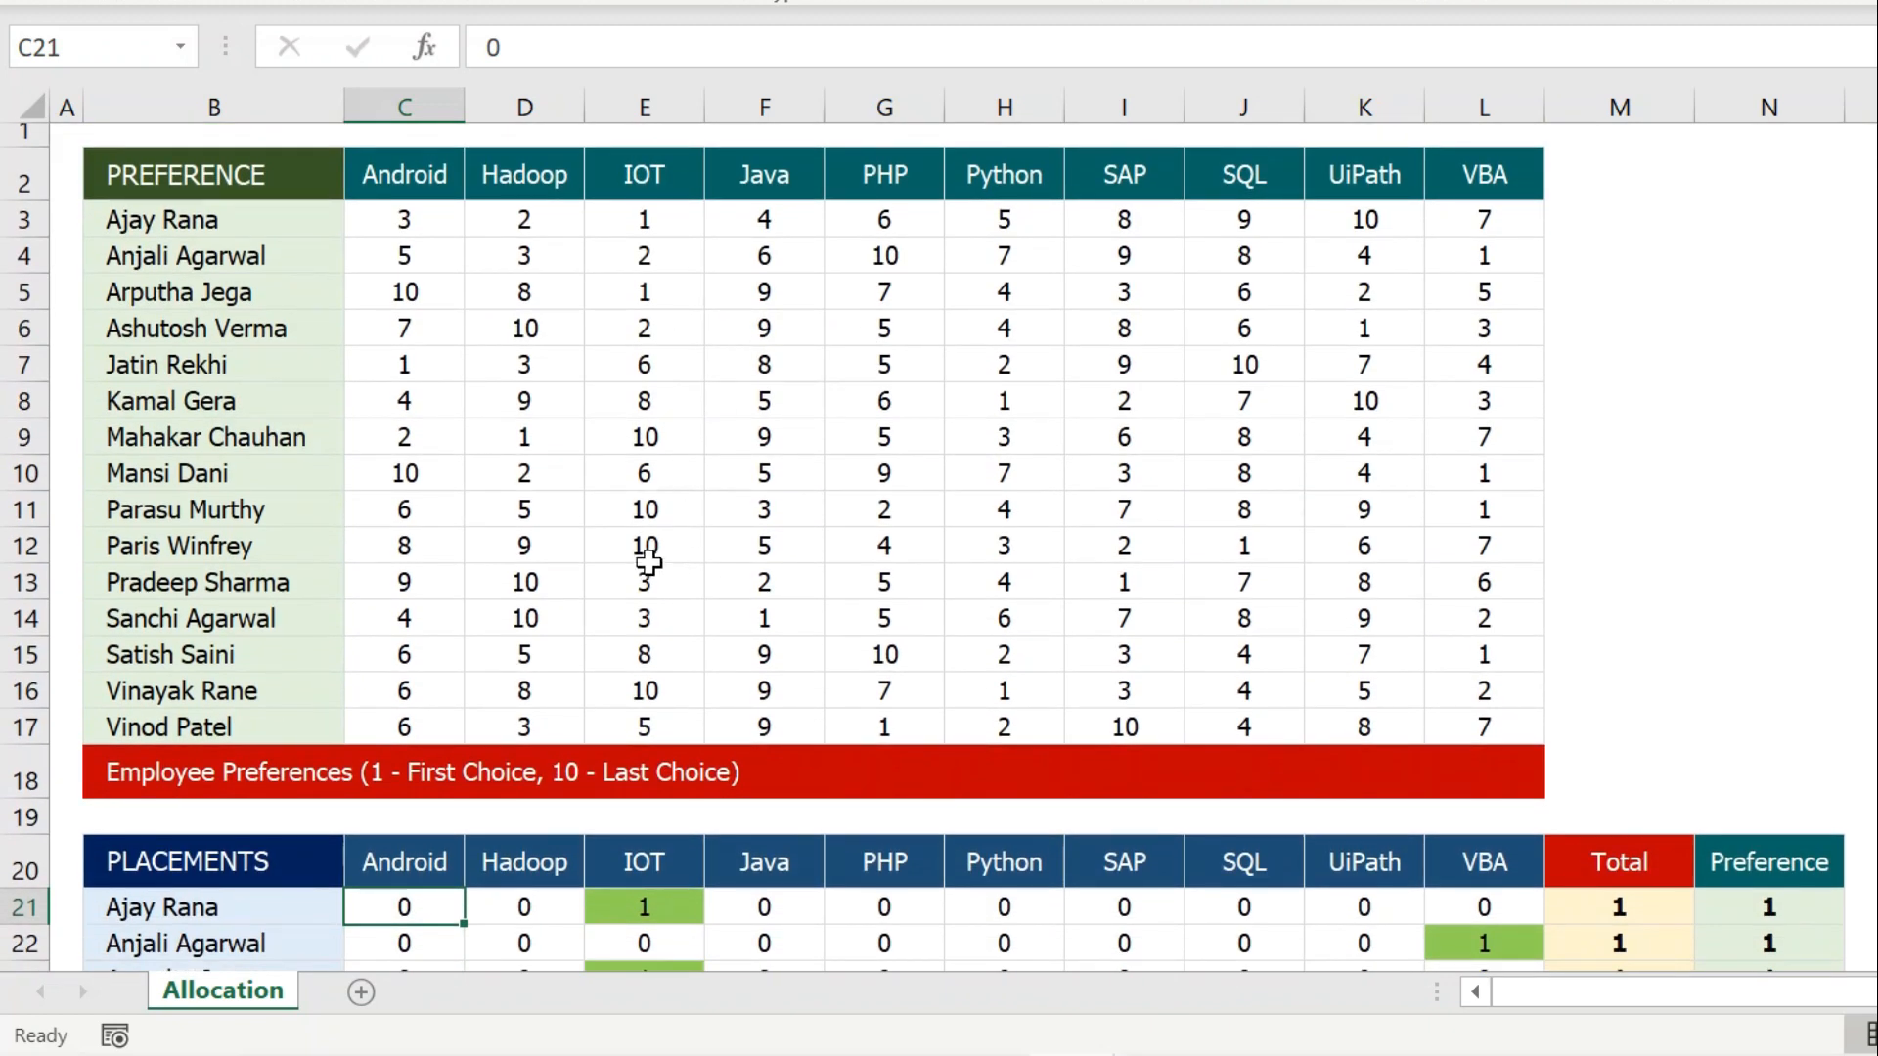
scroll(649, 561, down, 7)
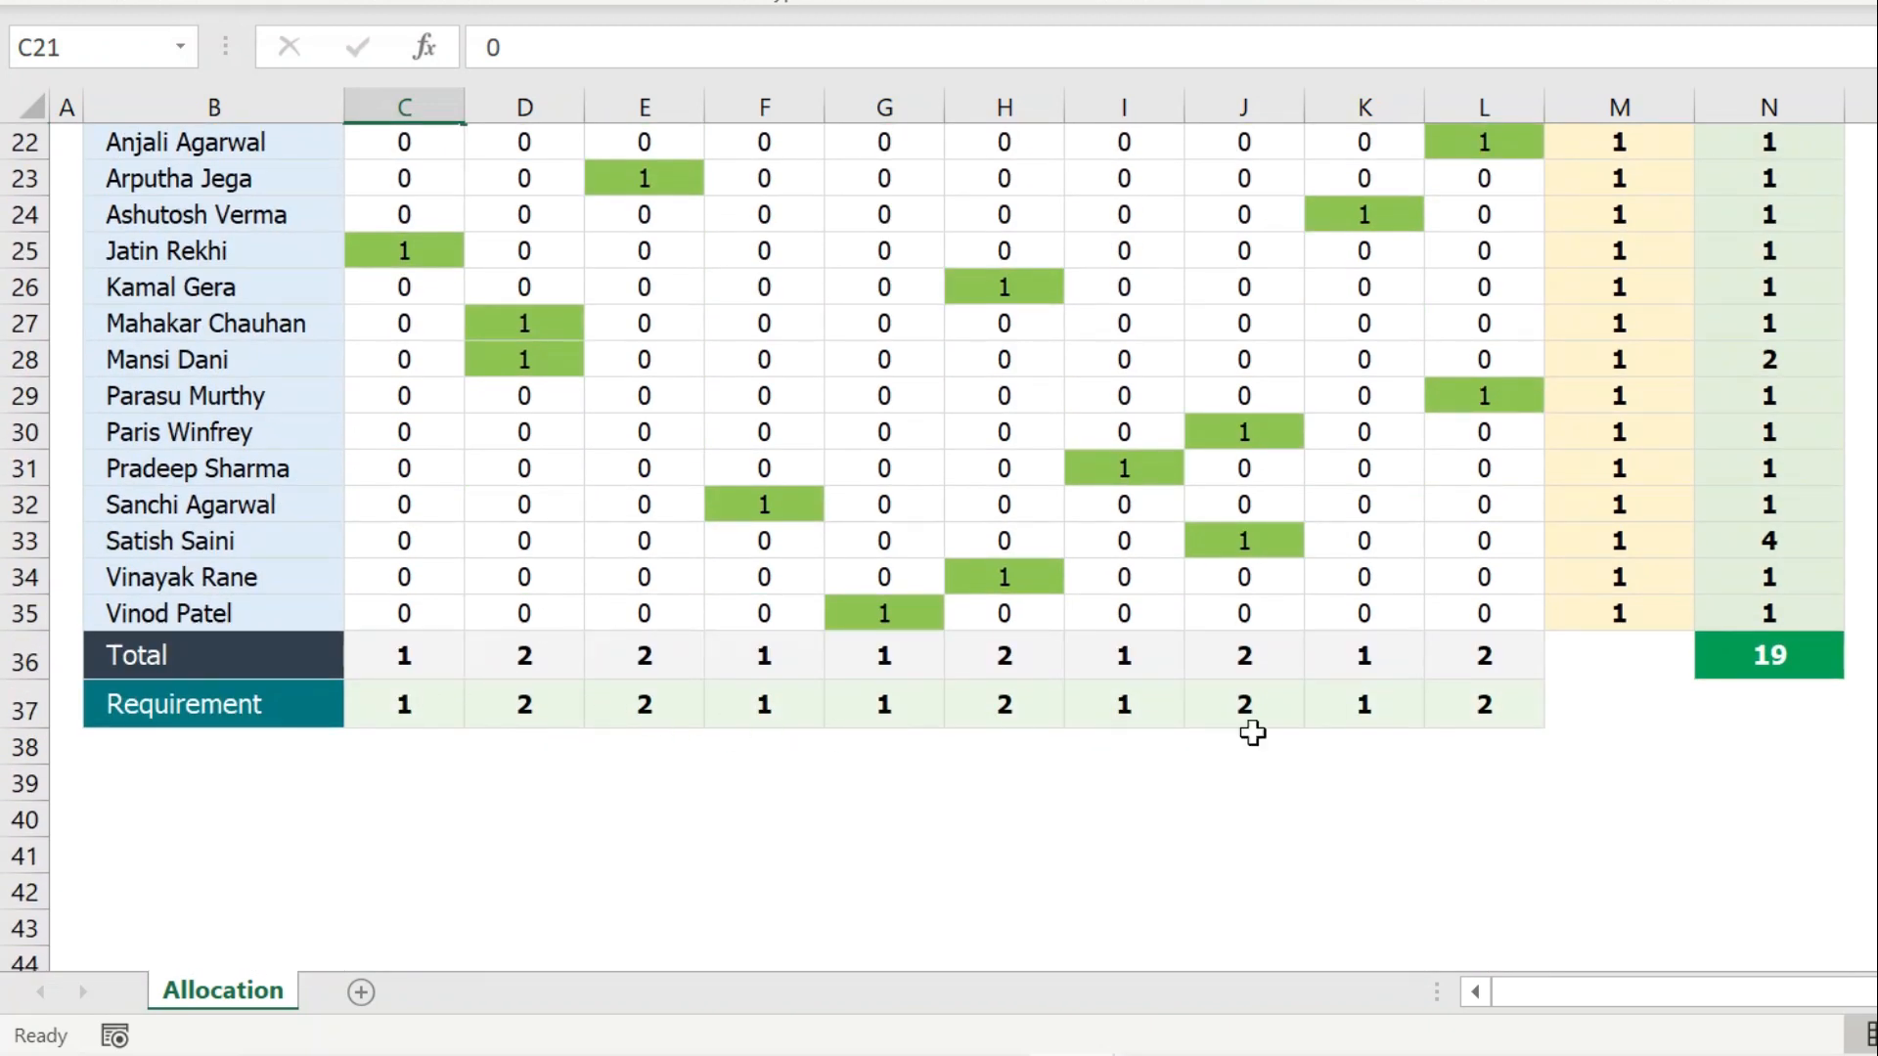
scroll(1004, 536, up, 7)
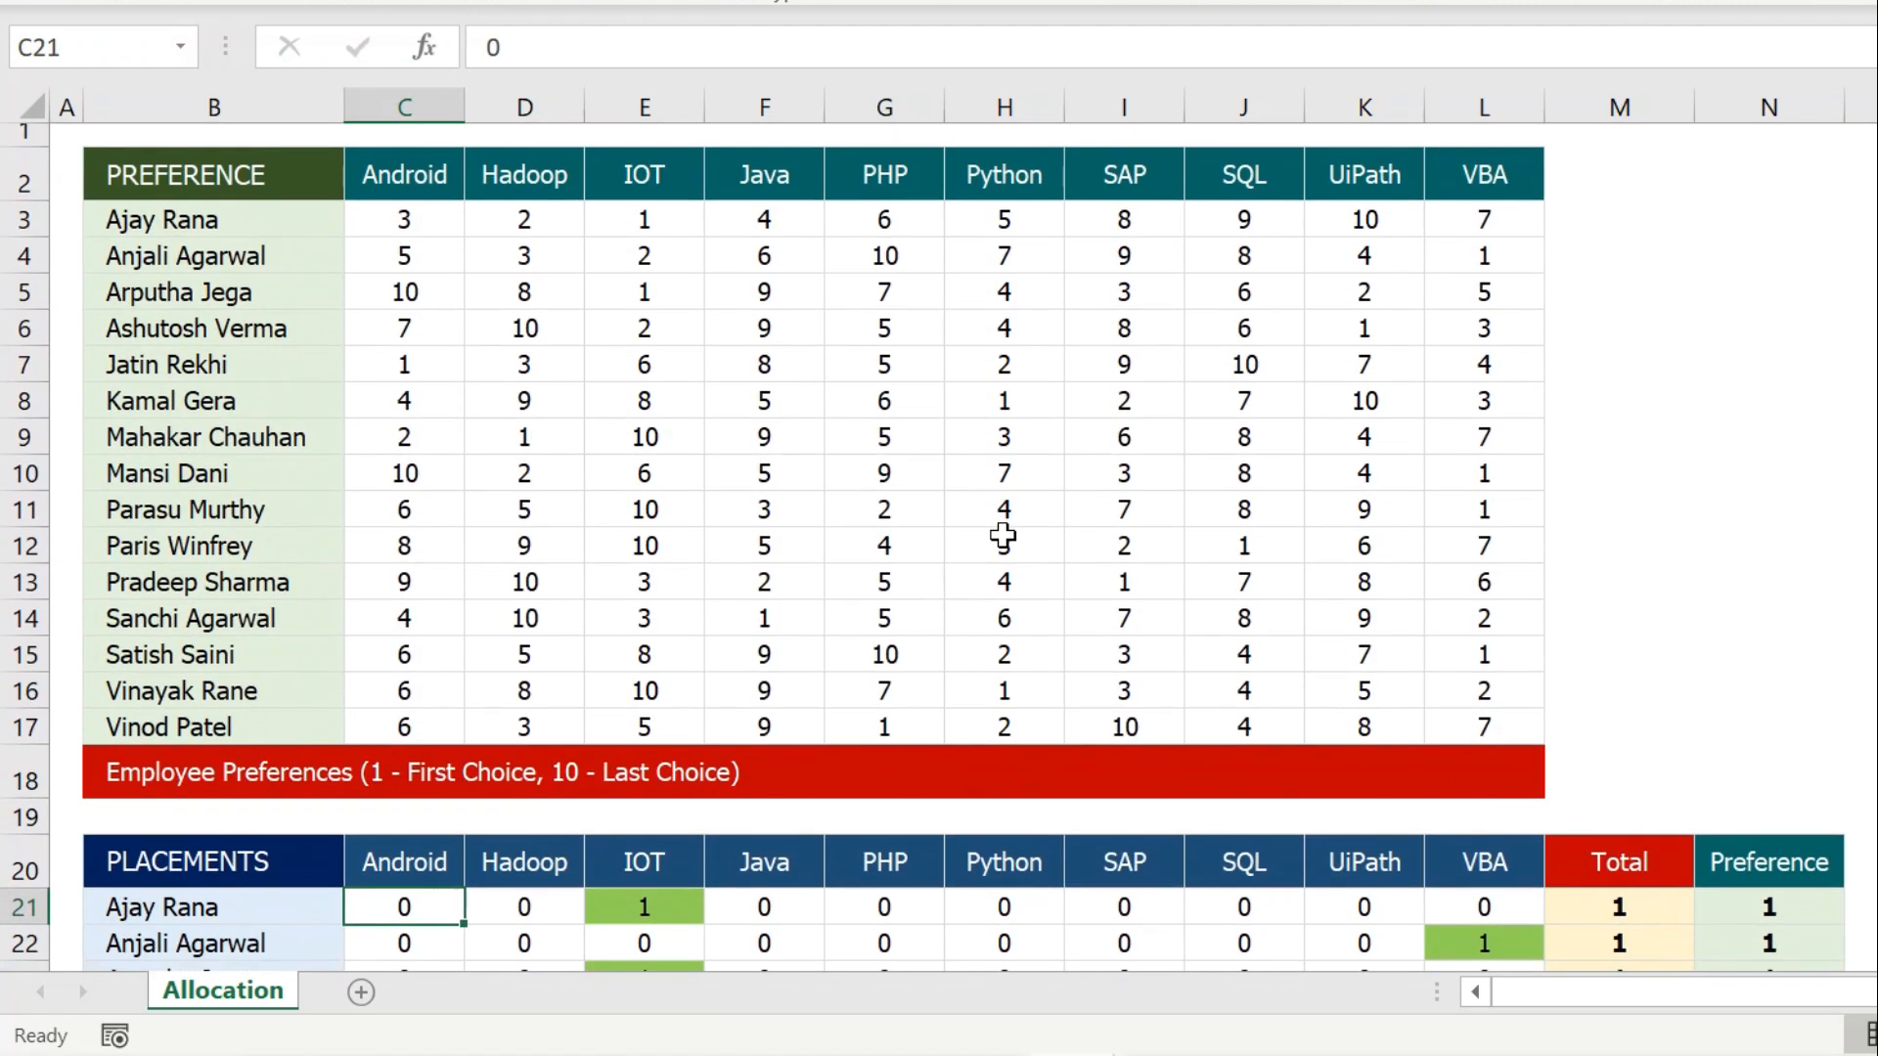